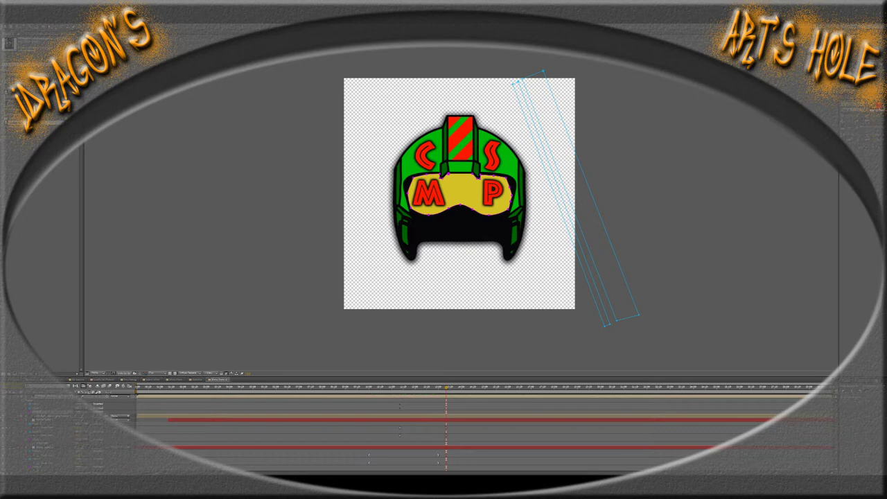
At the frame where the TIE fighter shows in the visor, duplicate the reflection layer and collapse its properties
{"action": "left_click_drag", "start_coordinate": [397, 390], "coordinate": [407, 391]}
{"action": "key", "text": "period"}
{"action": "key", "text": "period"}
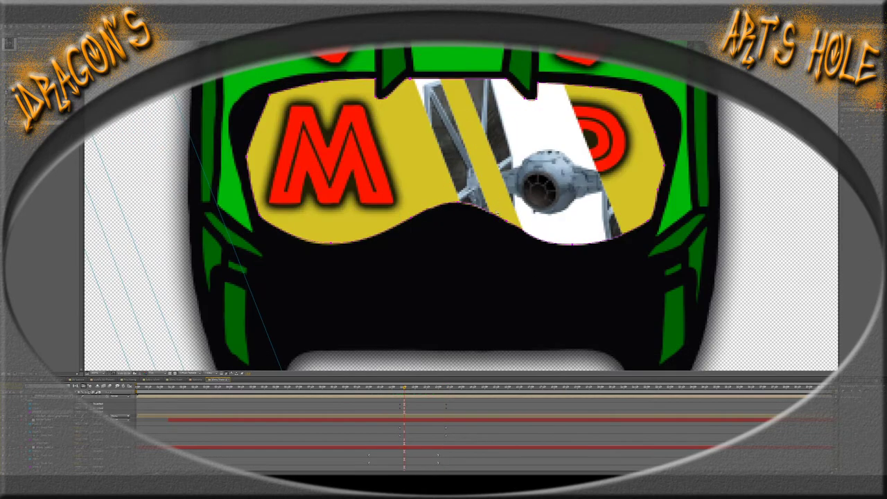
{"action": "left_click", "coordinate": [53, 419]}
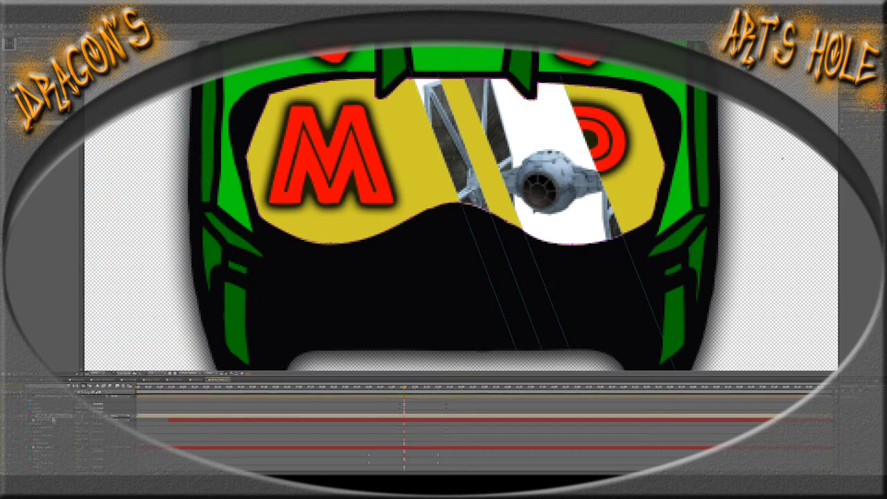
{"action": "key", "text": "ctrl+d"}
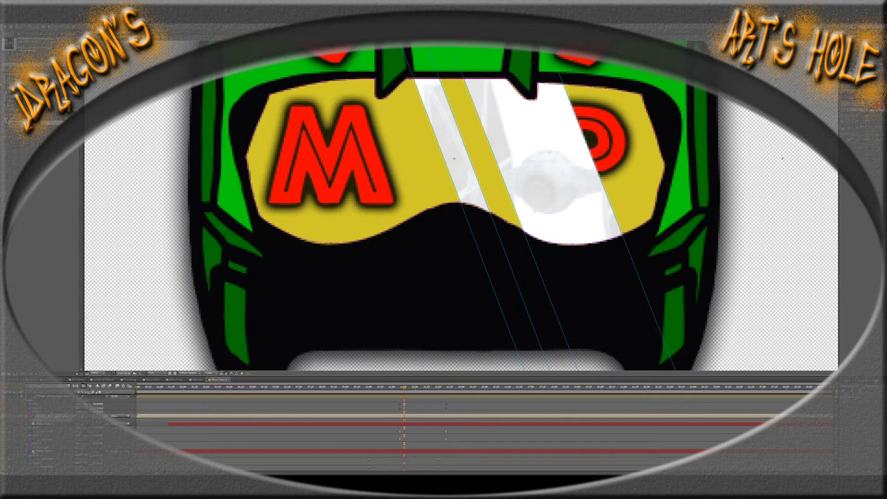
{"action": "left_click", "coordinate": [66, 402]}
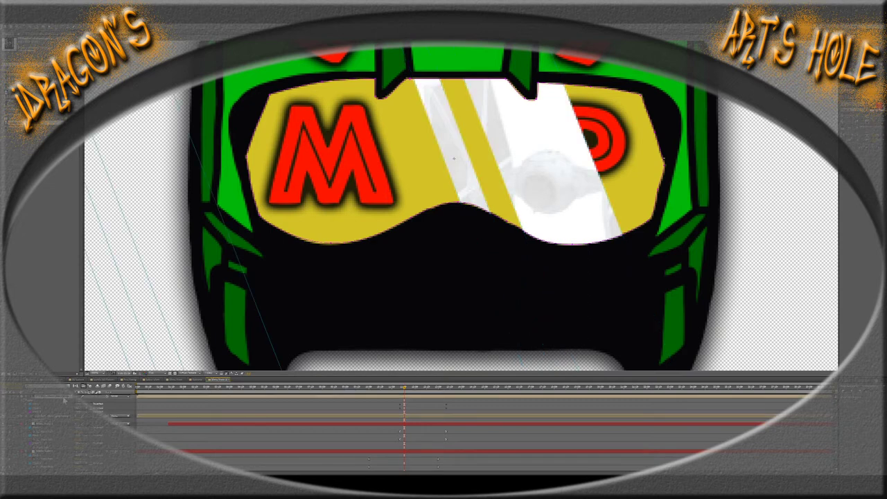
{"action": "left_click", "coordinate": [68, 405]}
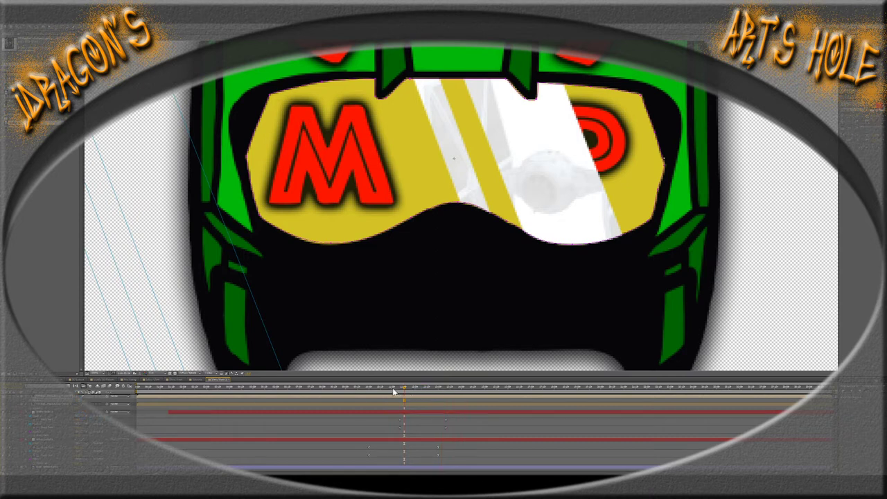
Move past the glare sweep to reveal M and P, then open the TIE fighter precomp from the reflection layer
{"action": "mouse_move", "coordinate": [397, 392]}
{"action": "left_mouse_down"}
{"action": "mouse_move", "coordinate": [485, 391]}
{"action": "mouse_move", "coordinate": [353, 392]}
{"action": "mouse_move", "coordinate": [417, 396]}
{"action": "mouse_move", "coordinate": [401, 400]}
{"action": "left_mouse_up"}
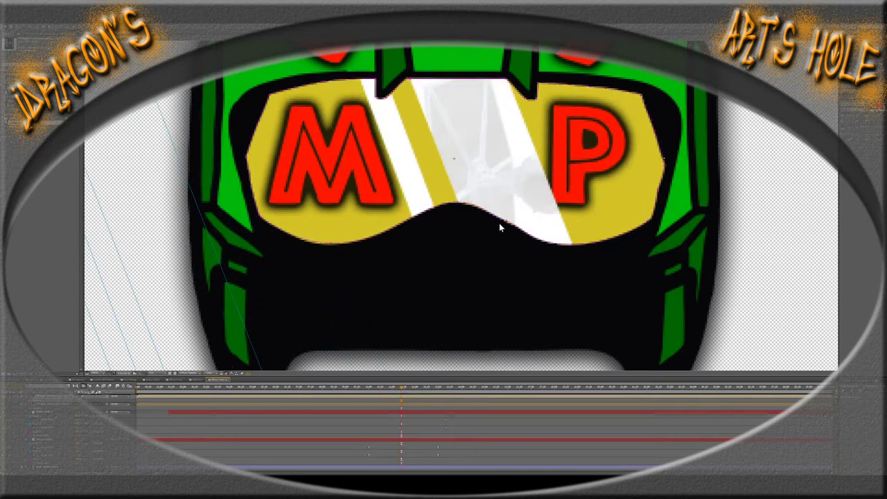
{"action": "left_click", "coordinate": [58, 406]}
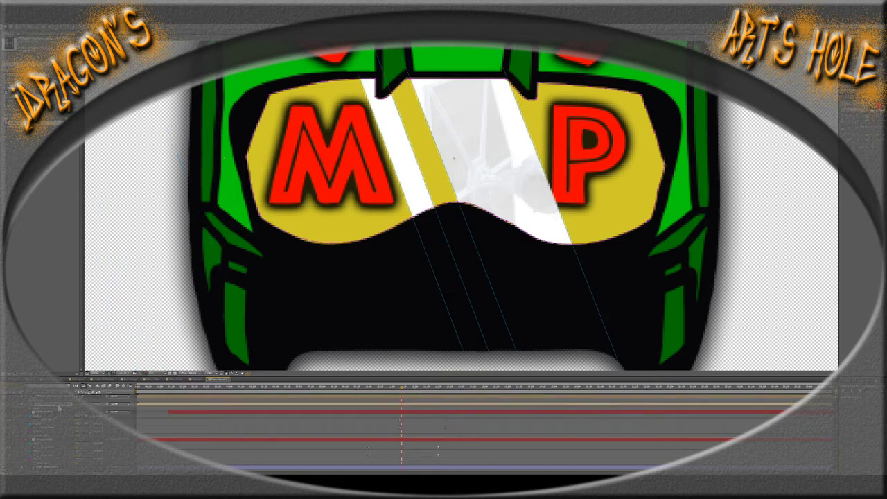
{"action": "double_click", "coordinate": [58, 407]}
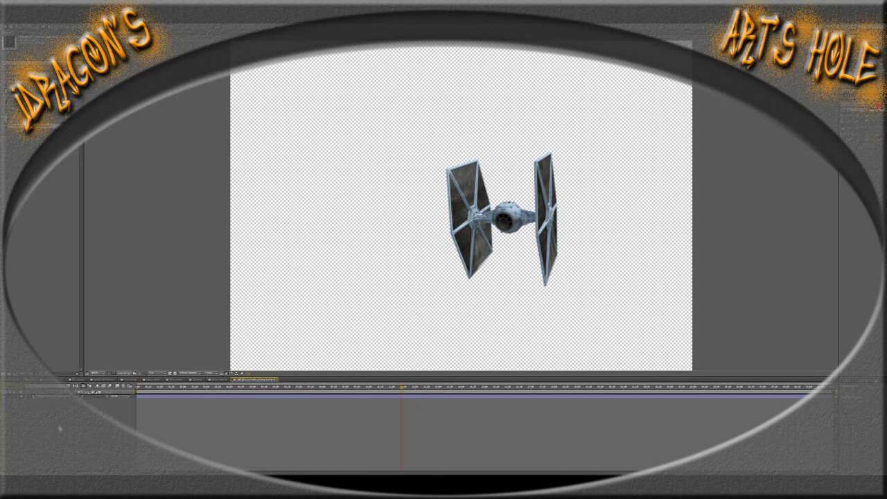
Show the TIE fighter layer's keyframed properties in an enlarged viewer, then go back to the MP helmet comp
{"action": "left_click", "coordinate": [55, 400]}
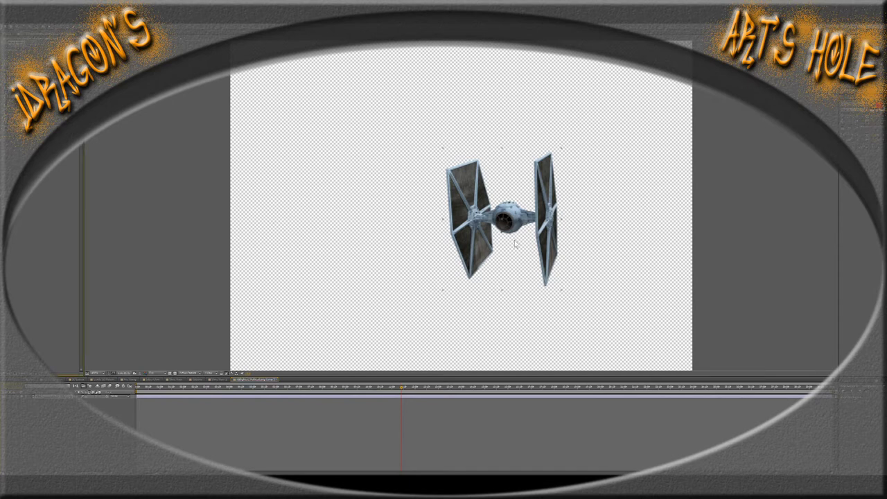
{"action": "key", "text": "grave"}
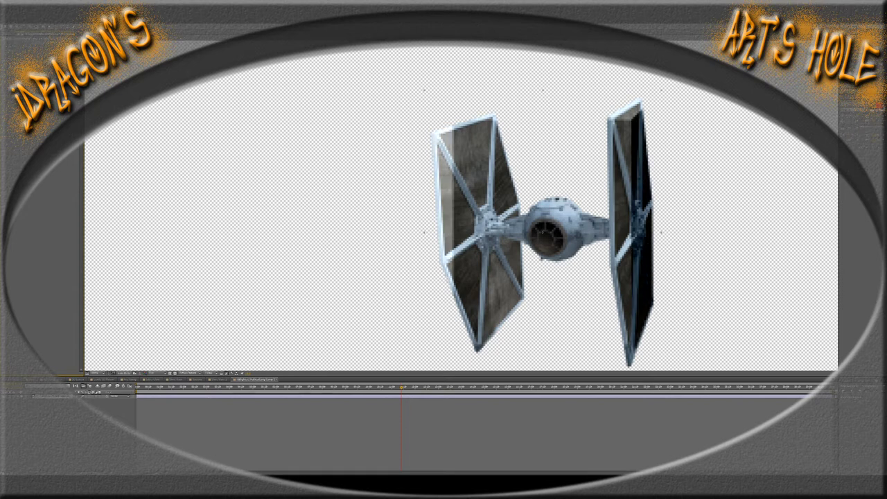
{"action": "left_click", "coordinate": [50, 401]}
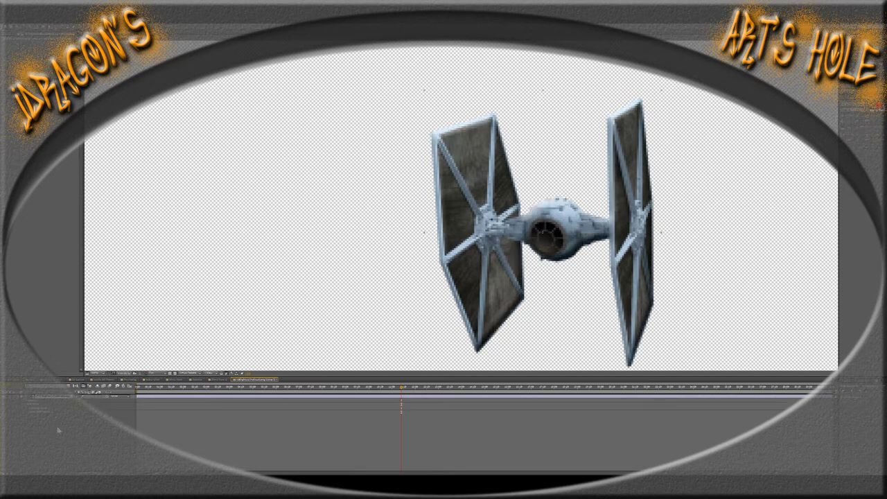
{"action": "key", "text": "u"}
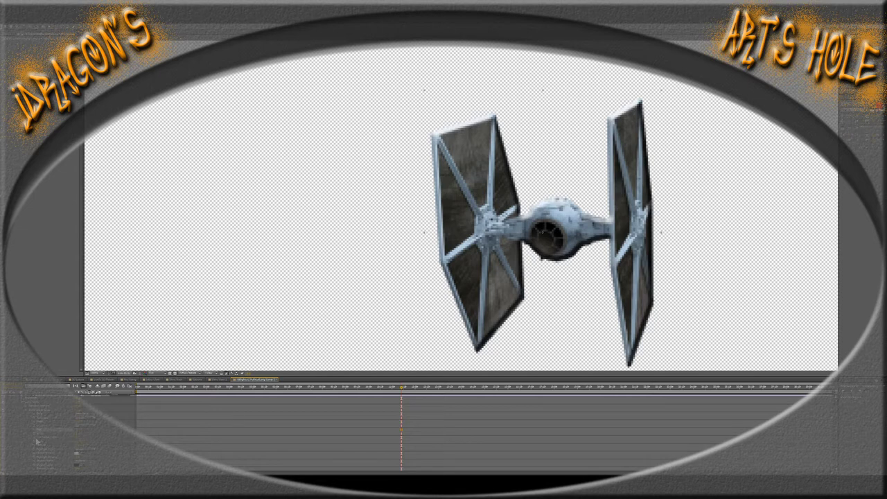
{"action": "left_click", "coordinate": [217, 381]}
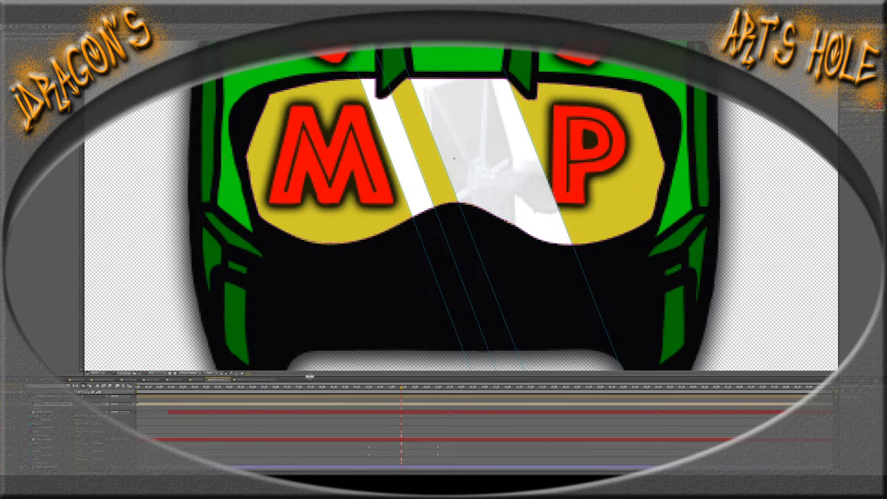
Scrub the glare sweep across the visor, then collapse the TIE fighter layer's properties in its comp
{"action": "left_click", "coordinate": [397, 392]}
{"action": "left_click_drag", "start_coordinate": [398, 388], "coordinate": [404, 391]}
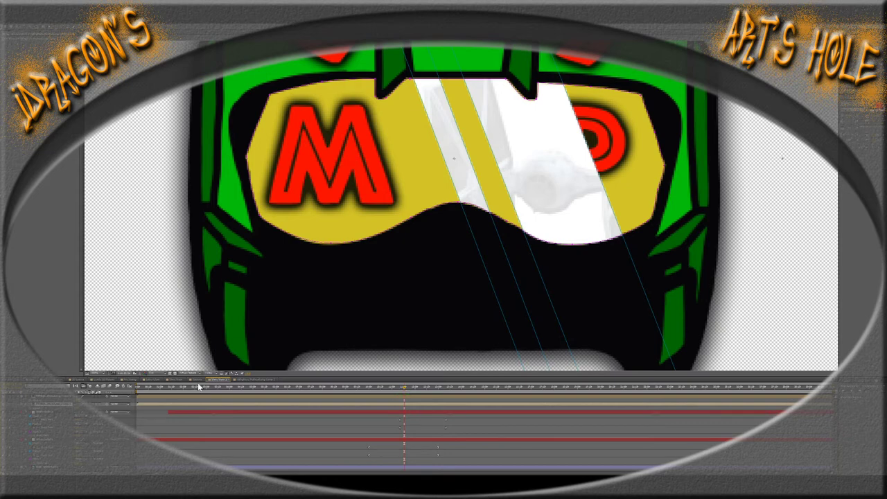
{"action": "left_click", "coordinate": [249, 380]}
{"action": "left_click", "coordinate": [249, 380]}
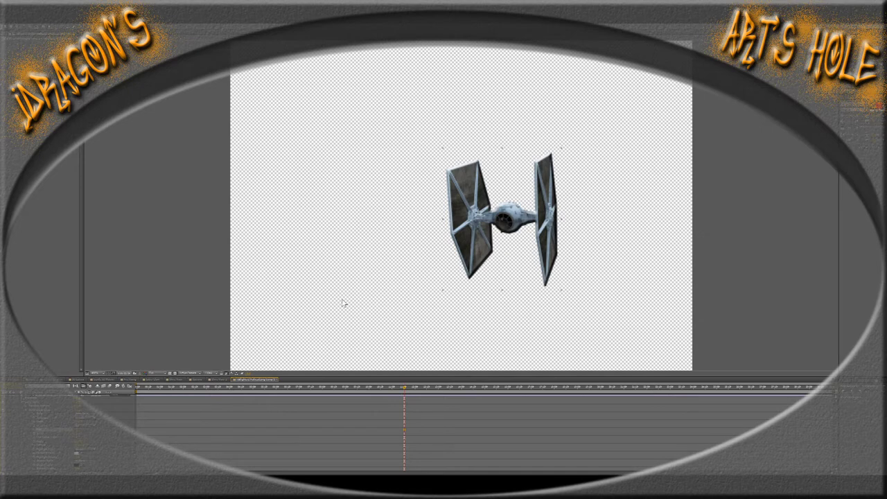
{"action": "left_click", "coordinate": [14, 399]}
{"action": "left_click", "coordinate": [19, 401]}
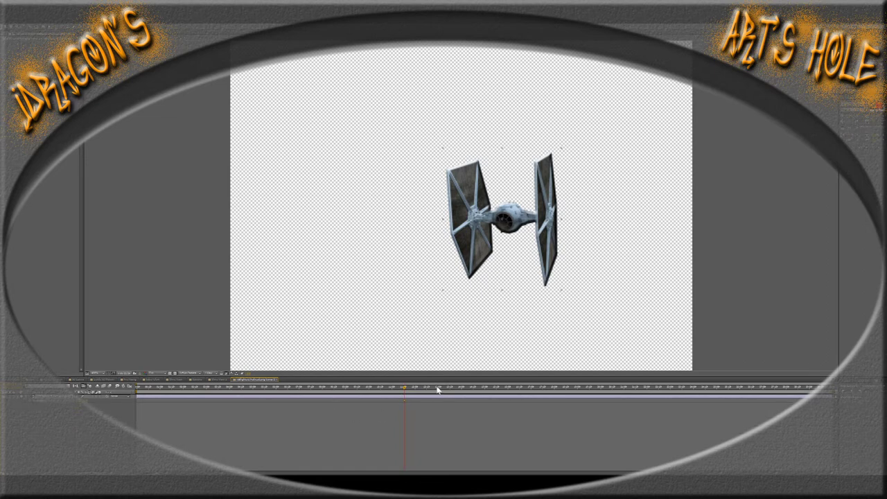
Move the helmet comp's playhead past the glare sweep and bring the TIE fighter comp forward
{"action": "left_click", "coordinate": [217, 380]}
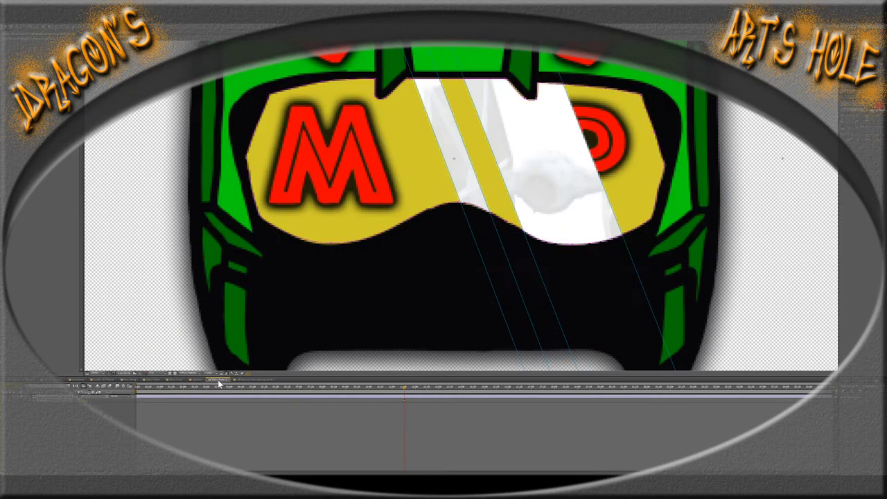
{"action": "left_click", "coordinate": [368, 388]}
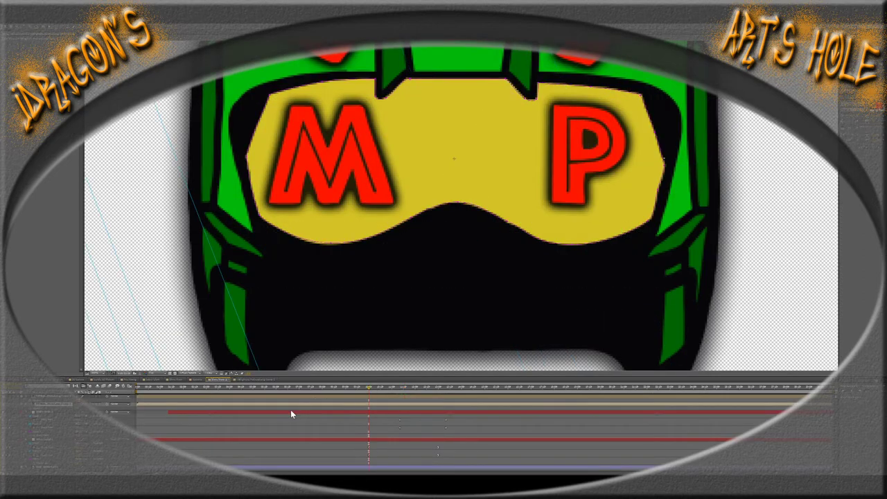
{"action": "left_click", "coordinate": [255, 380]}
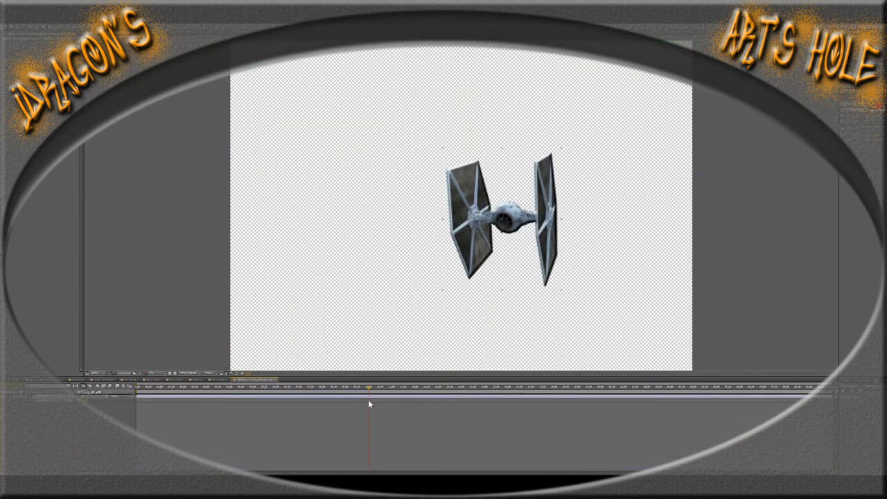
{"action": "left_click", "coordinate": [222, 382]}
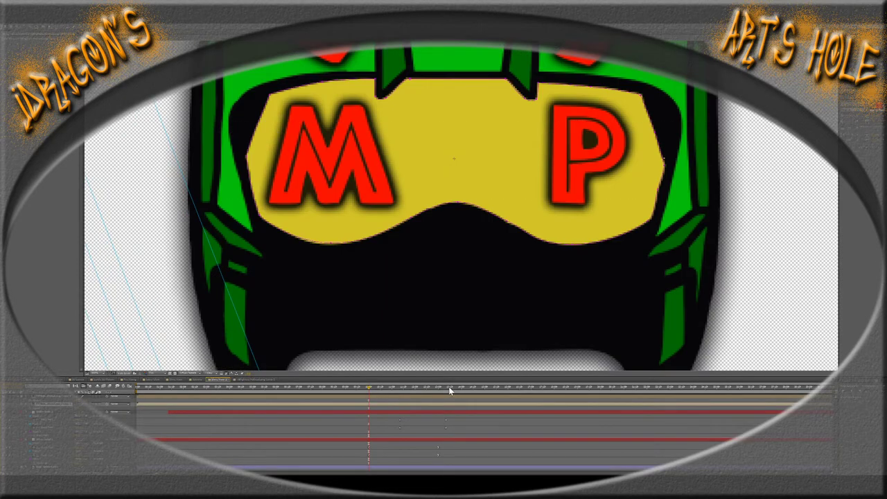
{"action": "left_click", "coordinate": [446, 388]}
{"action": "left_click", "coordinate": [254, 382]}
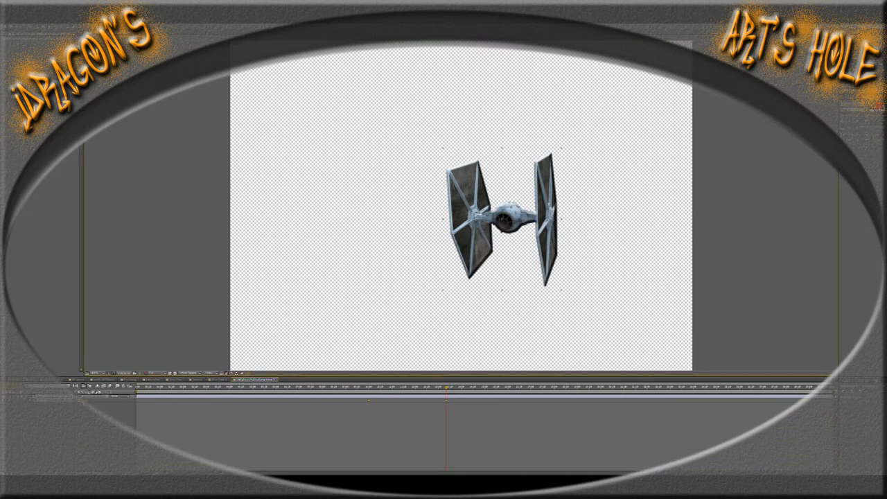
{"action": "left_click_drag", "start_coordinate": [502, 219], "coordinate": [364, 244]}
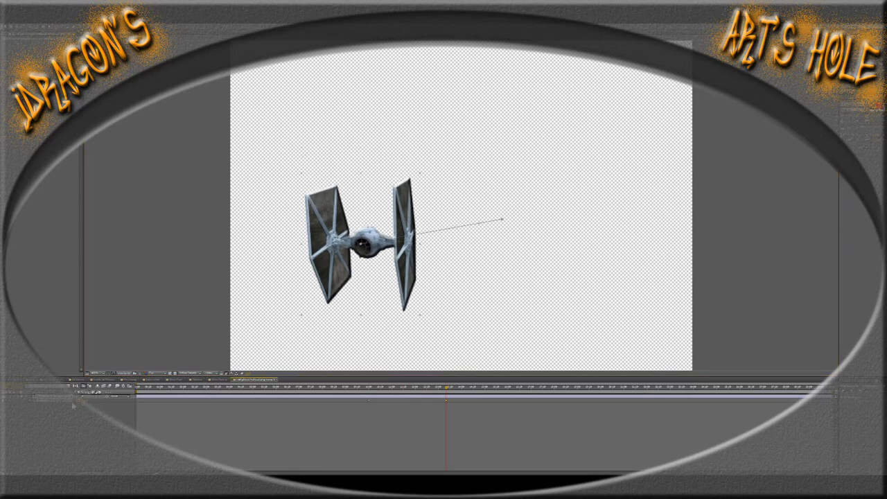
{"action": "key", "text": "j"}
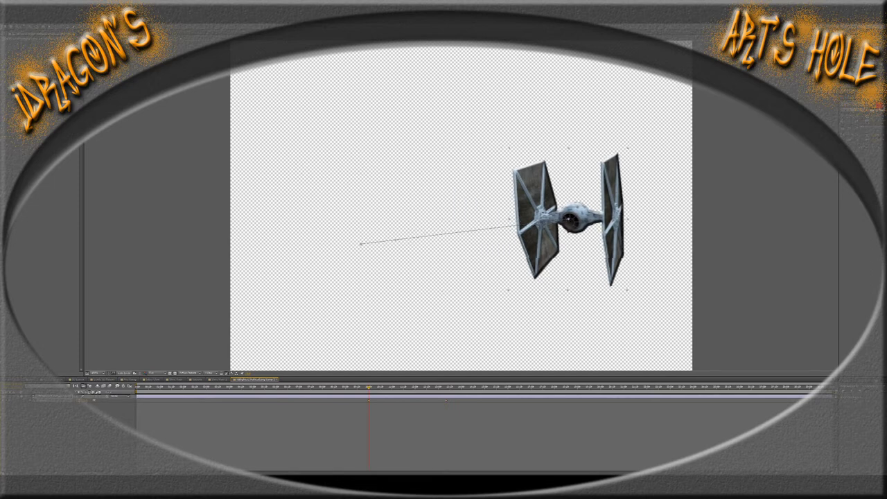
{"action": "left_click", "coordinate": [220, 380]}
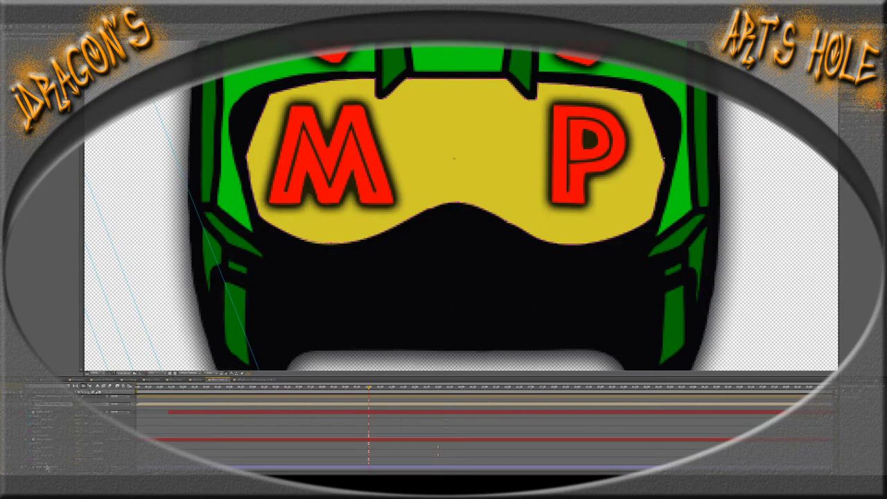
{"action": "left_click", "coordinate": [47, 469]}
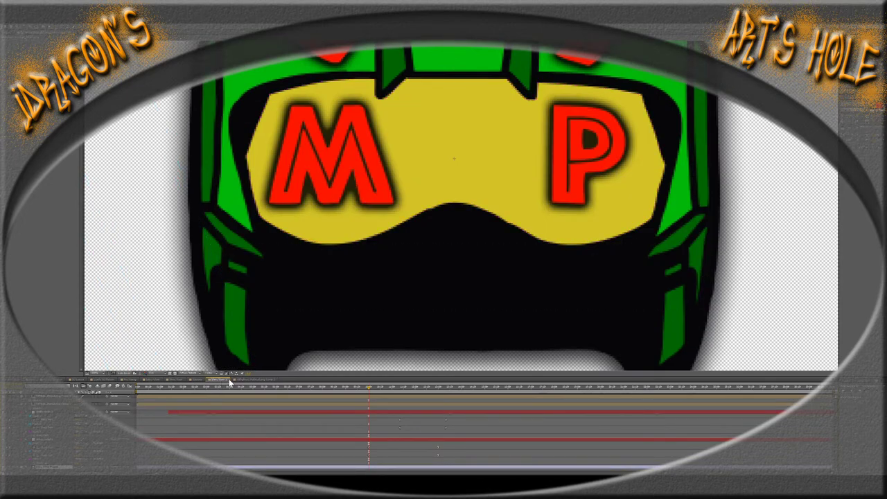
{"action": "left_click", "coordinate": [247, 379]}
Paste the TIE fighter layer into the CSMP helmet composition
{"action": "double_click", "coordinate": [52, 398]}
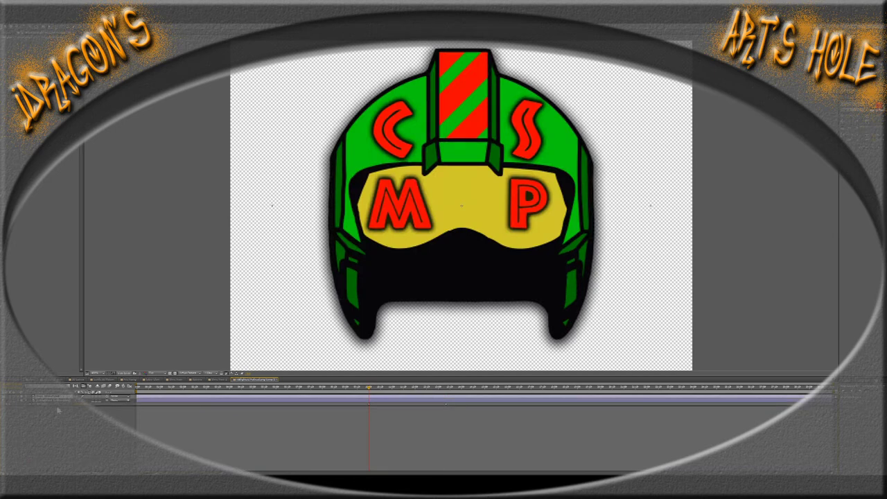
{"action": "key", "text": "ctrl+v"}
{"action": "left_click", "coordinate": [59, 398]}
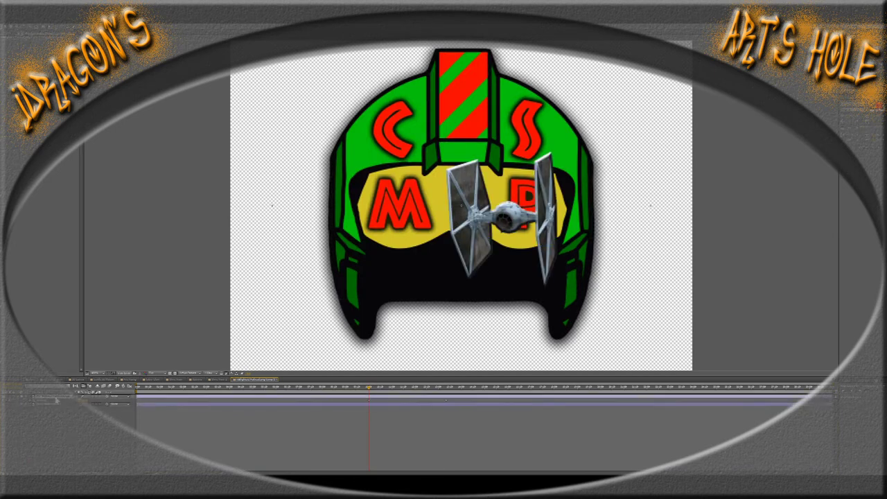
Adjust the fighter's Position keyframes so it flies across and centres over the visor
{"action": "left_click_drag", "start_coordinate": [99, 406], "coordinate": [70, 404]}
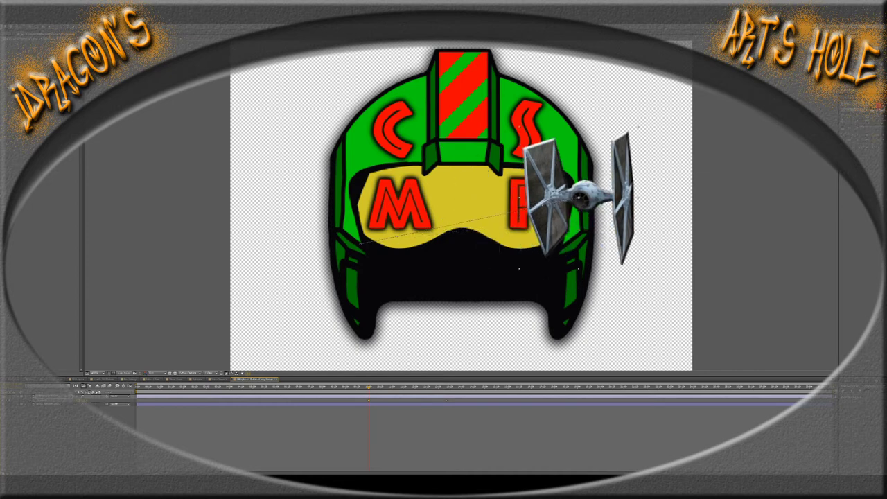
{"action": "left_click", "coordinate": [12, 404]}
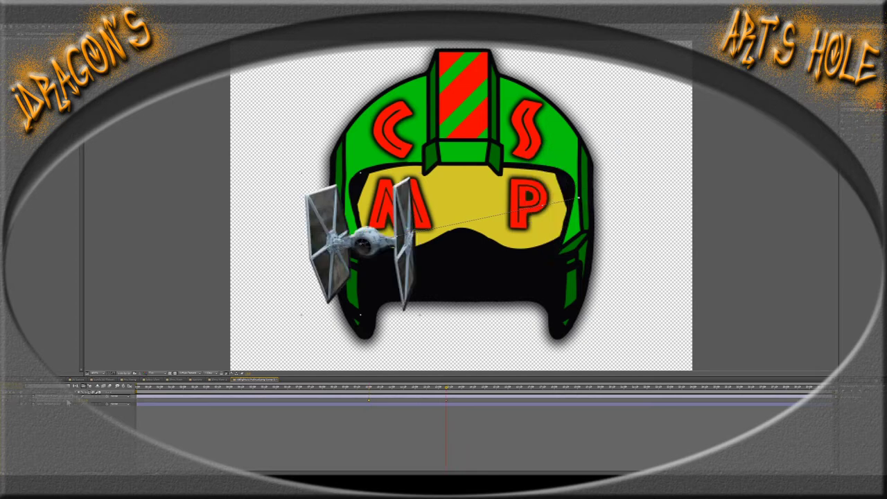
{"action": "mouse_move", "coordinate": [70, 405]}
{"action": "left_mouse_down"}
{"action": "mouse_move", "coordinate": [60, 405]}
{"action": "mouse_move", "coordinate": [86, 404]}
{"action": "left_mouse_up"}
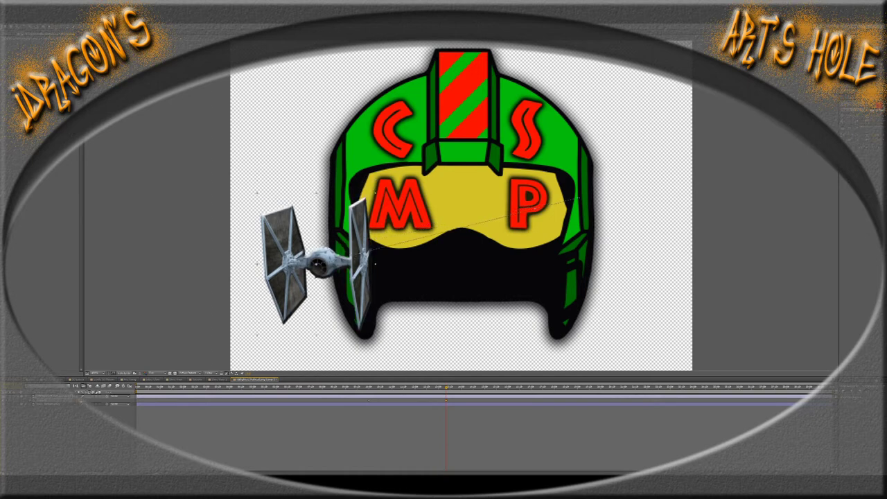
{"action": "left_click_drag", "start_coordinate": [447, 388], "coordinate": [407, 394]}
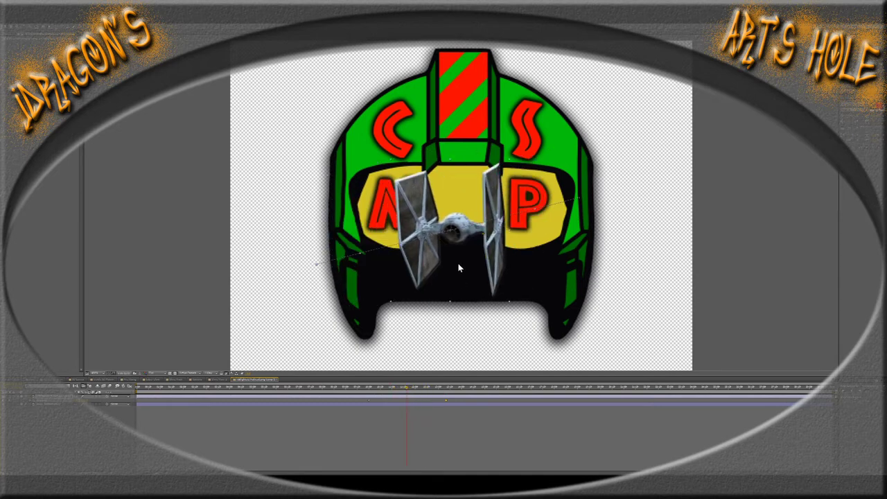
{"action": "left_click_drag", "start_coordinate": [452, 230], "coordinate": [454, 217]}
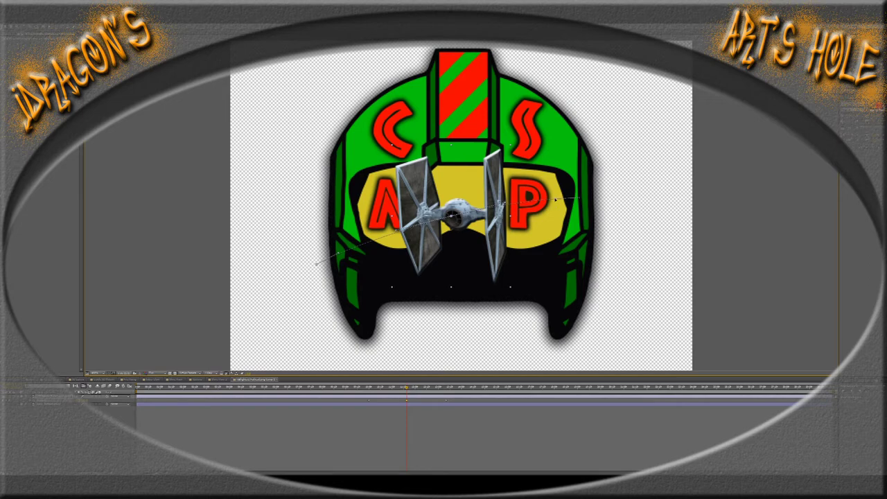
Return to the visor-glare helmet comp with the playhead before the glare sweep
{"action": "left_click", "coordinate": [216, 381]}
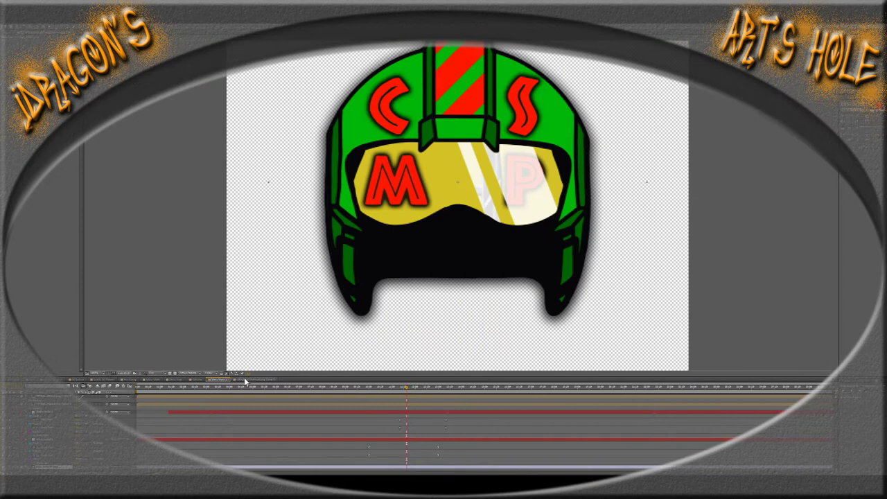
{"action": "left_click", "coordinate": [256, 381]}
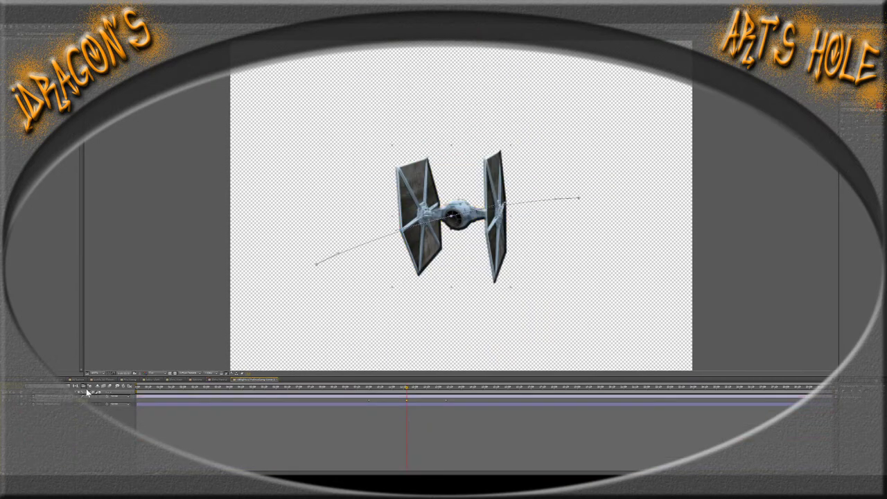
{"action": "left_click", "coordinate": [221, 380]}
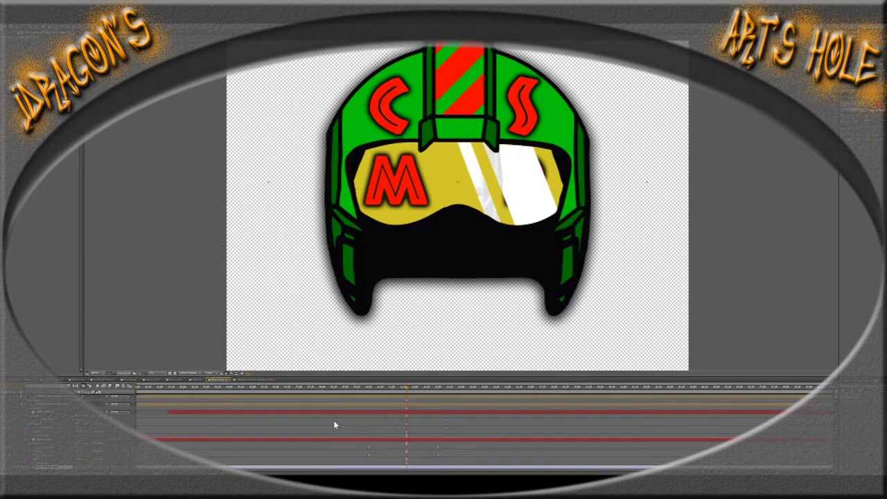
{"action": "left_click", "coordinate": [356, 392]}
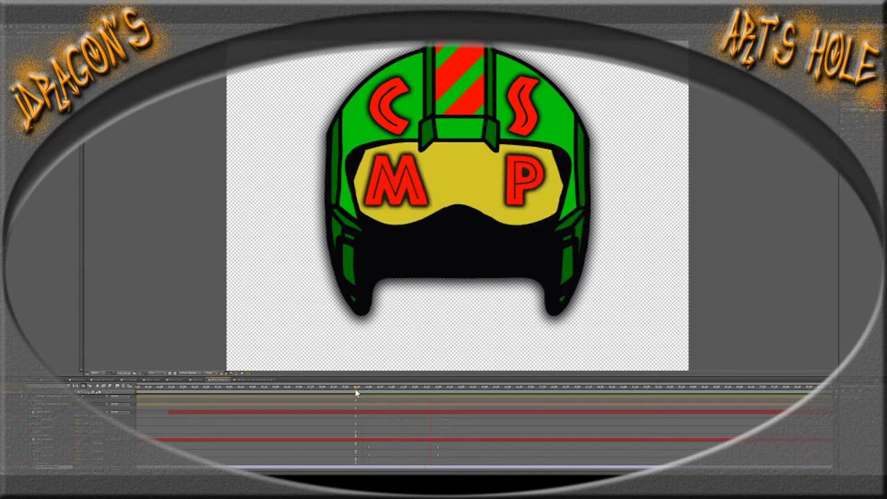
{"action": "left_click", "coordinate": [385, 387]}
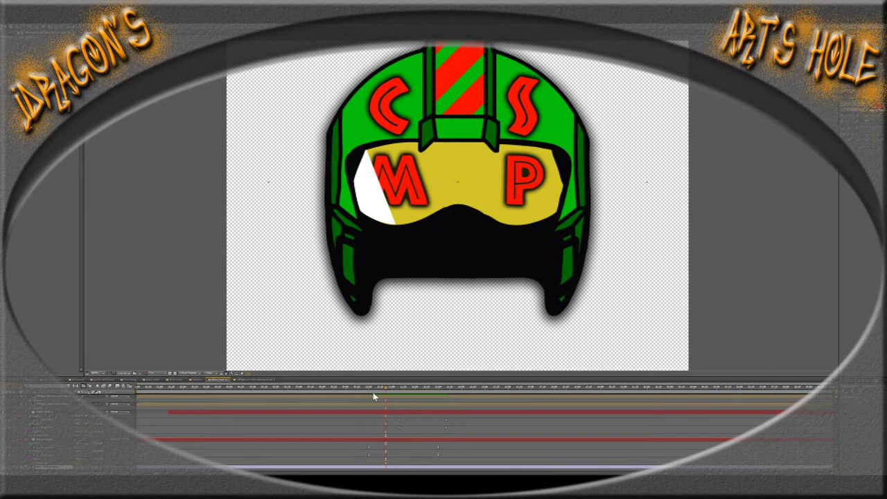
{"action": "left_click_drag", "start_coordinate": [374, 392], "coordinate": [402, 392]}
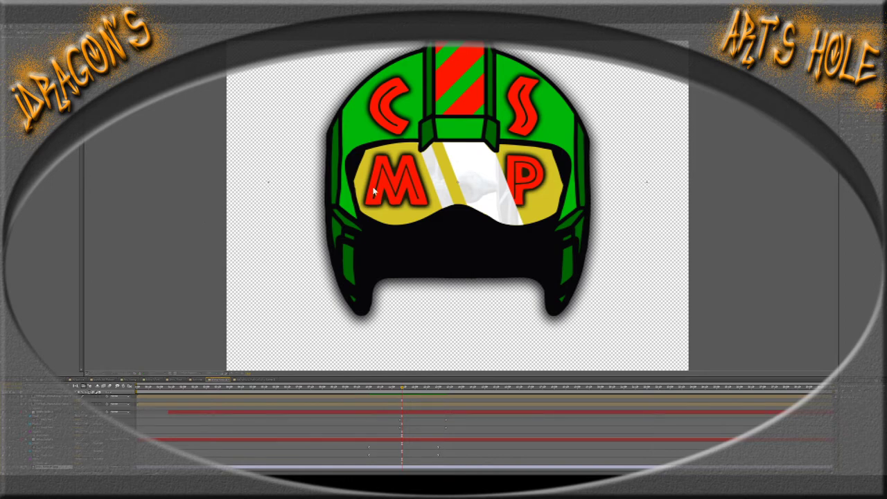
{"action": "scroll", "coordinate": [447, 201], "scroll_direction": "up", "scroll_amount": 2}
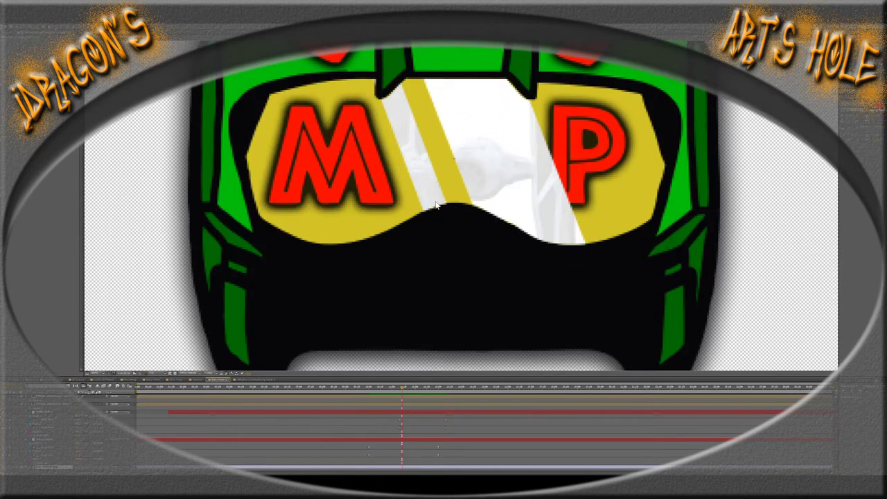
{"action": "left_click", "coordinate": [56, 413]}
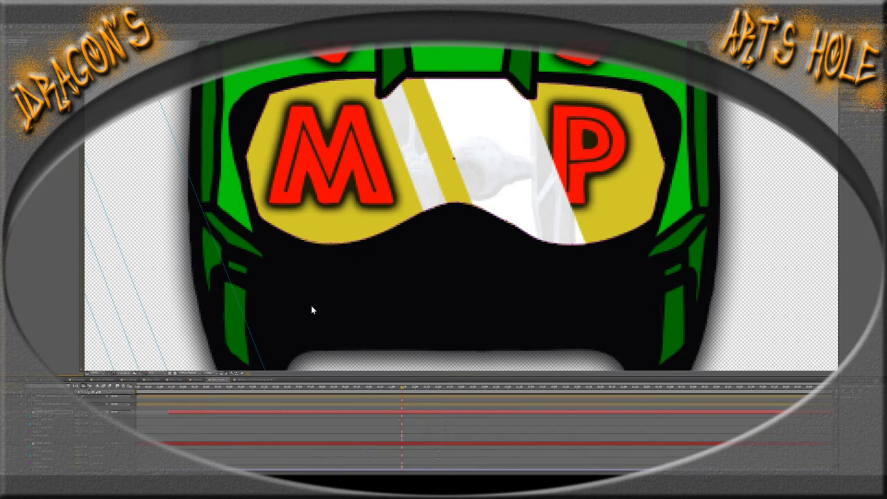
{"action": "left_click", "coordinate": [427, 390]}
{"action": "left_click_drag", "start_coordinate": [427, 392], "coordinate": [420, 391]}
{"action": "scroll", "coordinate": [428, 250], "scroll_direction": "down", "scroll_amount": 2}
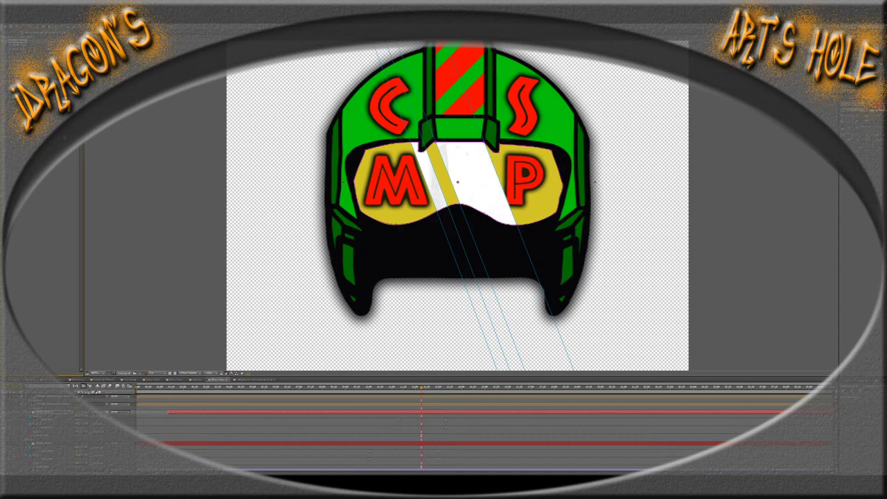
{"action": "key", "text": "period"}
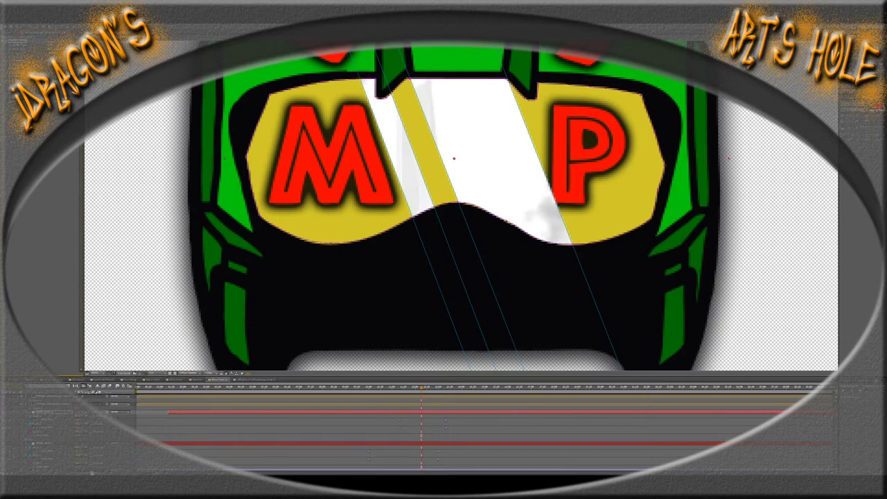
{"action": "left_click", "coordinate": [101, 416]}
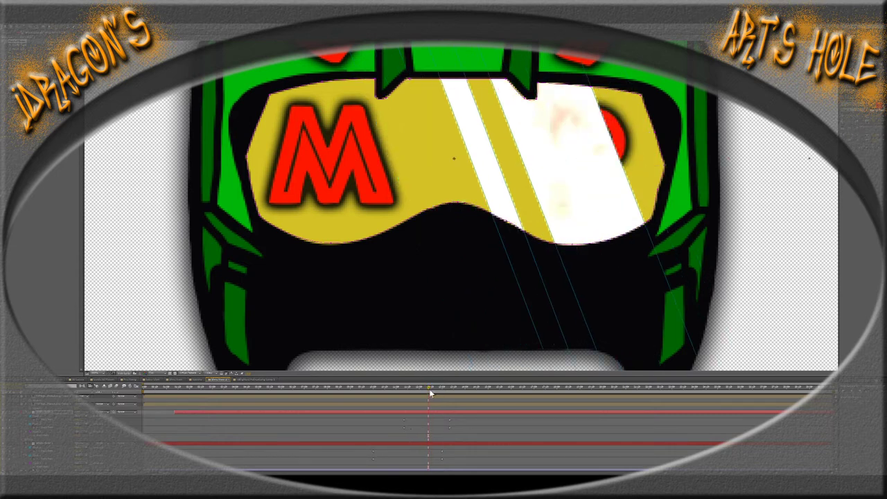
Zoom into the visor and scrub to where the glare stripes cross the M and visor centre
{"action": "left_click_drag", "start_coordinate": [430, 392], "coordinate": [419, 398]}
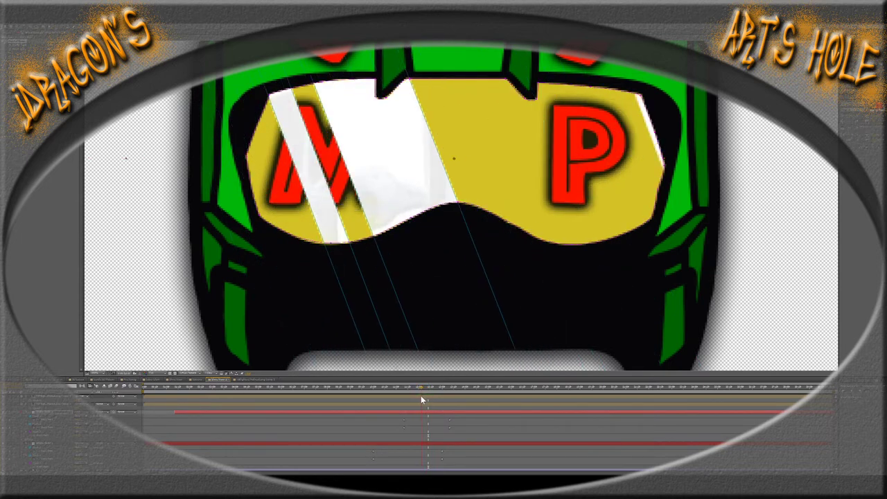
{"action": "scroll", "coordinate": [443, 269], "scroll_direction": "down", "scroll_amount": 3}
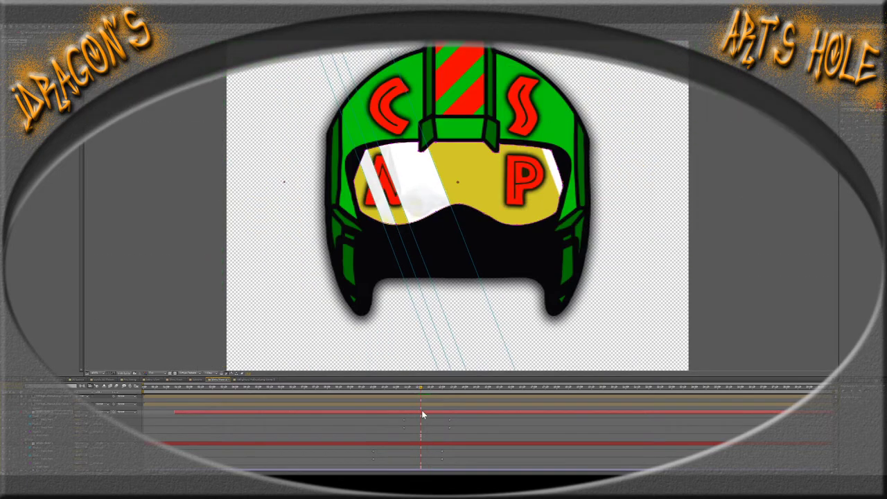
{"action": "left_click_drag", "start_coordinate": [420, 388], "coordinate": [417, 393]}
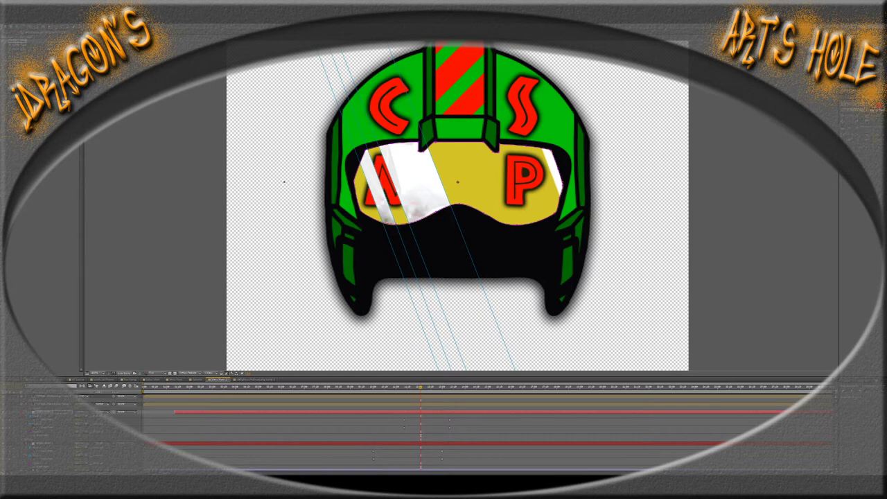
{"action": "scroll", "coordinate": [411, 223], "scroll_direction": "up", "scroll_amount": 2}
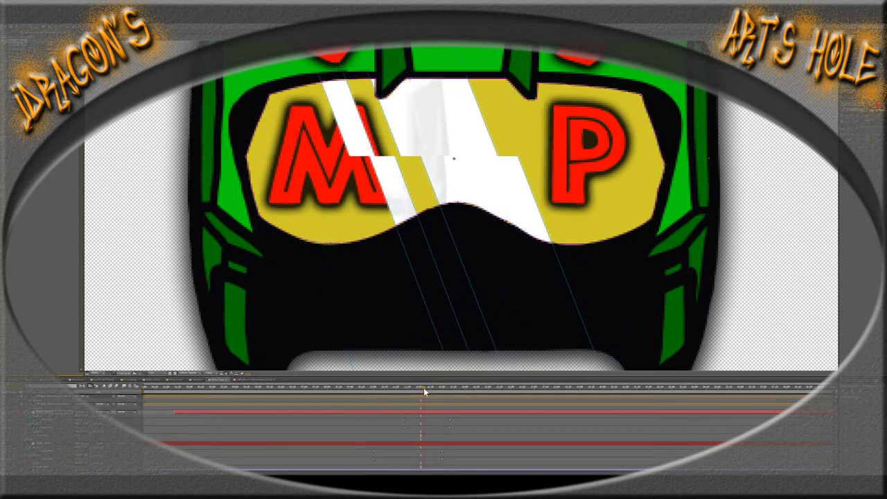
Check the glare at a later frame, then move the playhead back to the start of the shine sweep
{"action": "left_click_drag", "start_coordinate": [424, 388], "coordinate": [426, 387]}
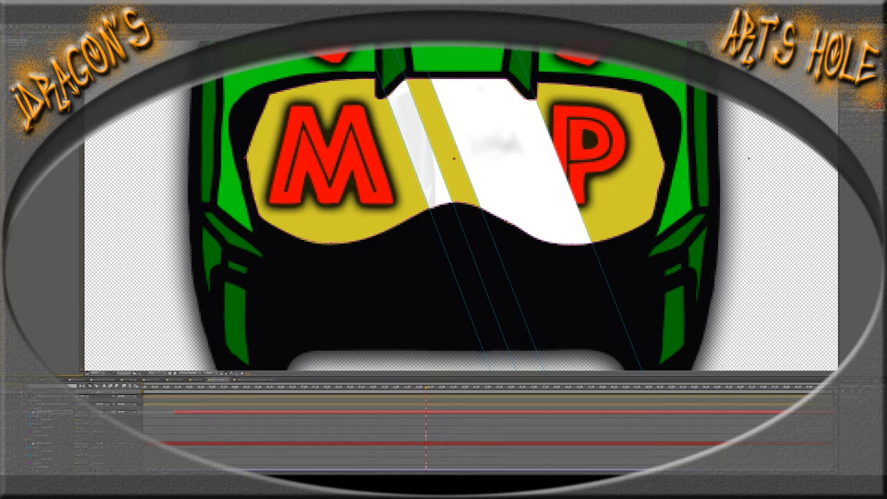
{"action": "left_click", "coordinate": [361, 386]}
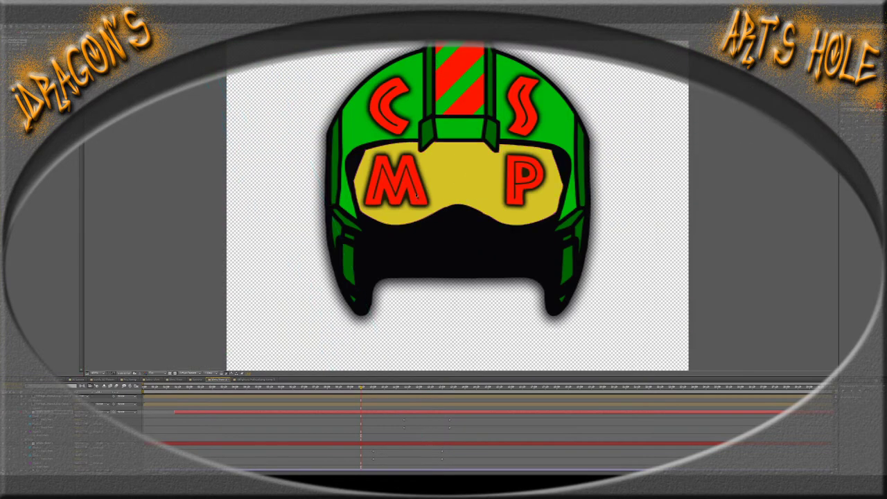
{"action": "key", "text": "space"}
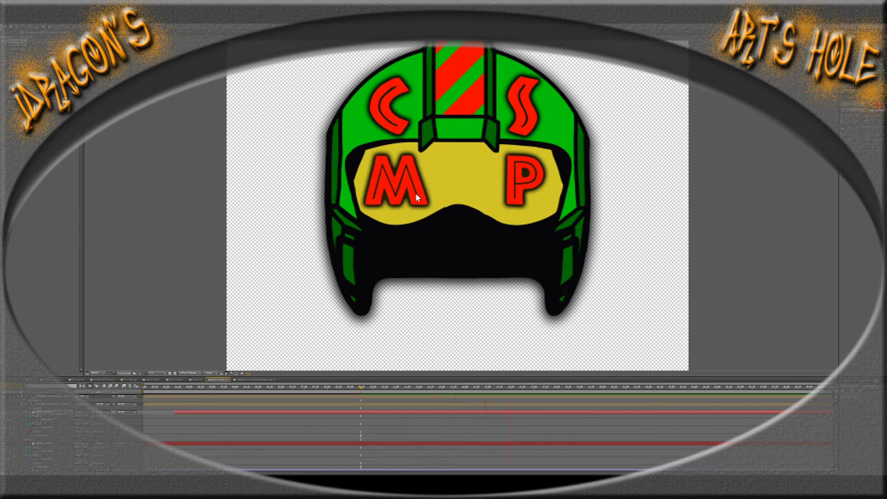
{"action": "left_click", "coordinate": [415, 193]}
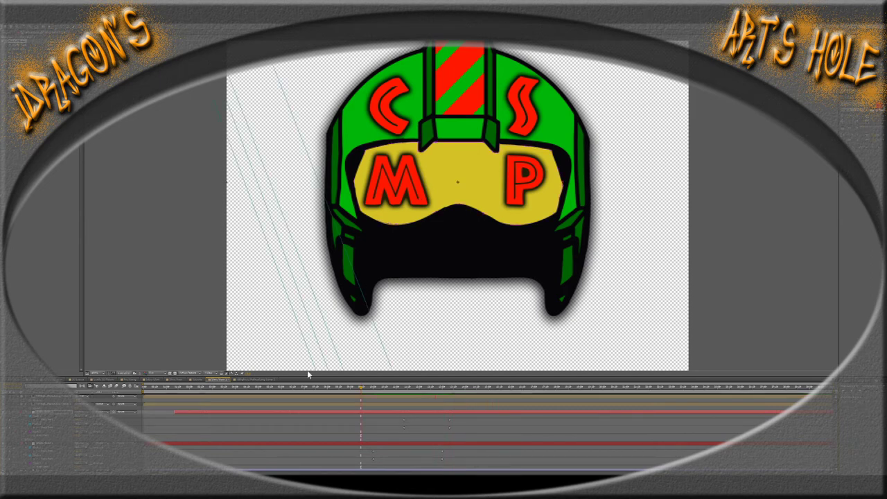
{"action": "left_click", "coordinate": [52, 400]}
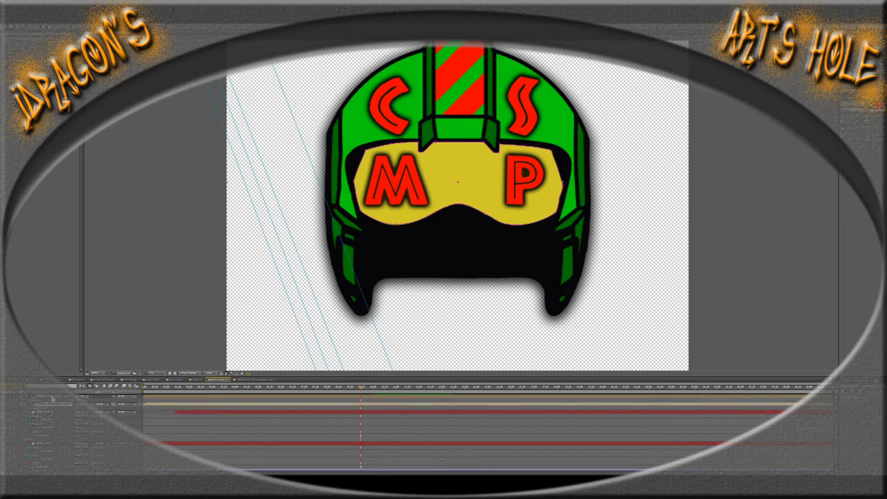
{"action": "left_click", "coordinate": [72, 407]}
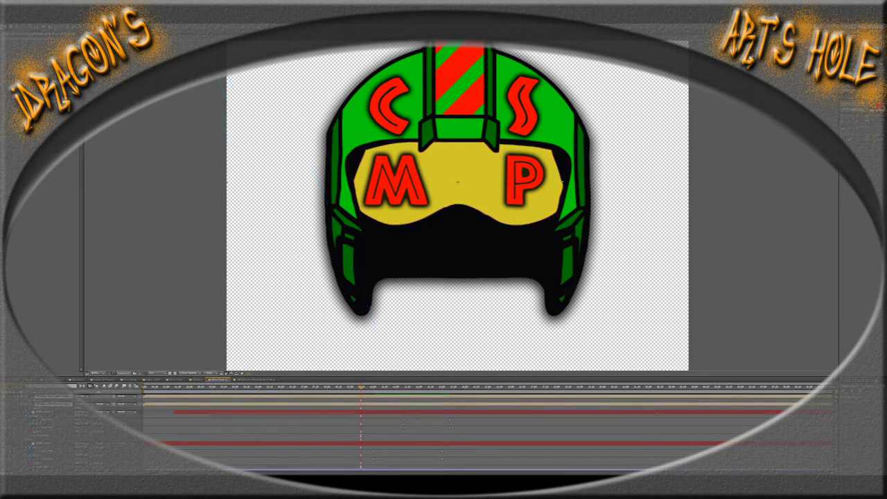
{"action": "left_click", "coordinate": [52, 403]}
{"action": "left_click", "coordinate": [109, 406]}
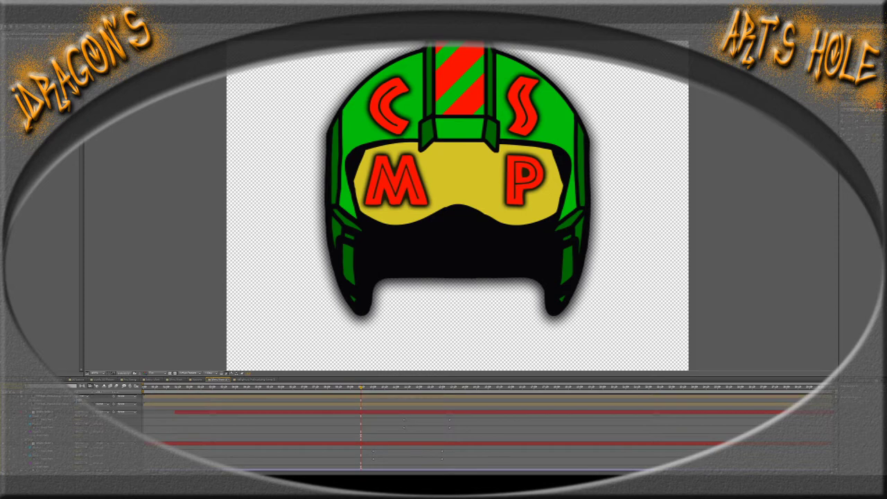
{"action": "left_click", "coordinate": [101, 406]}
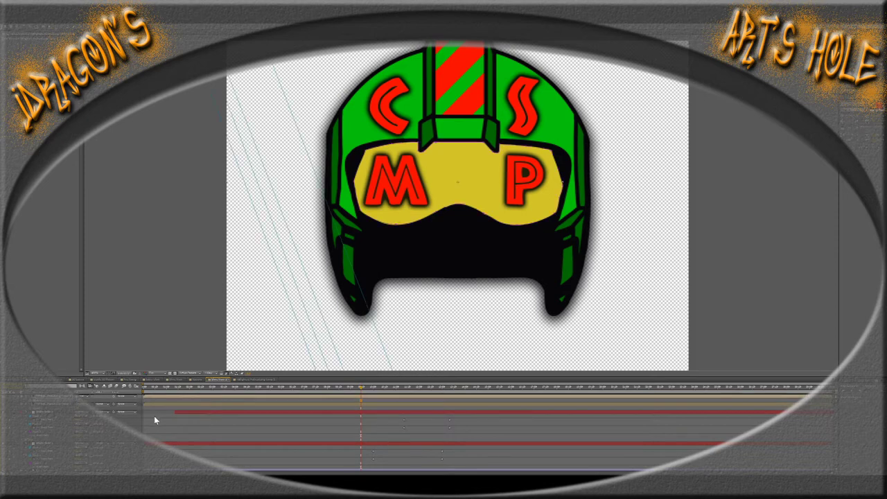
{"action": "key", "text": "space"}
{"action": "left_click", "coordinate": [153, 407]}
{"action": "left_click", "coordinate": [399, 392]}
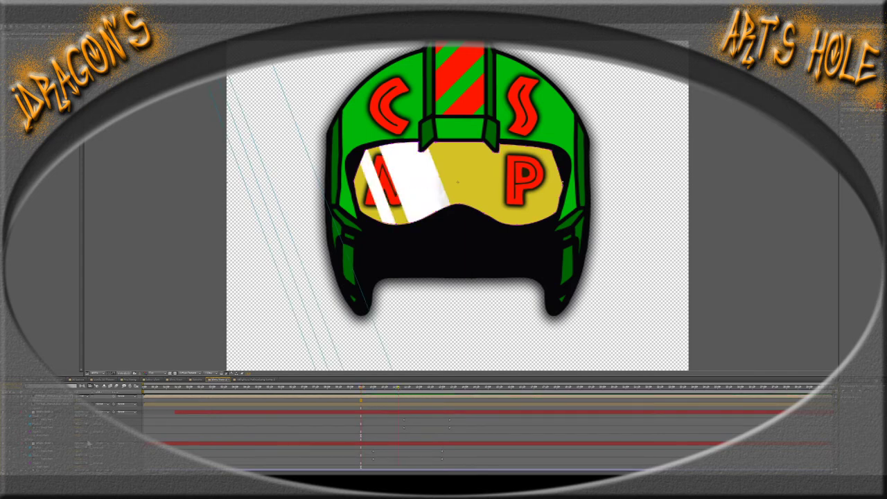
{"action": "left_click", "coordinate": [52, 414]}
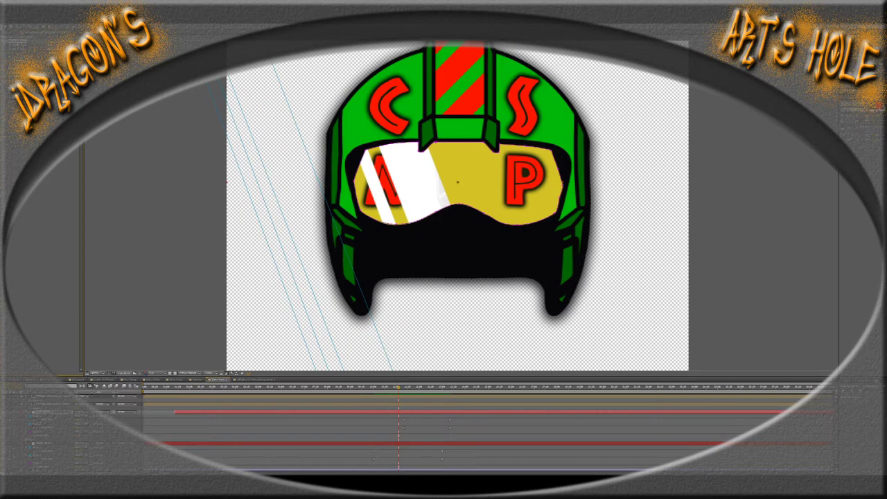
{"action": "left_click", "coordinate": [60, 443]}
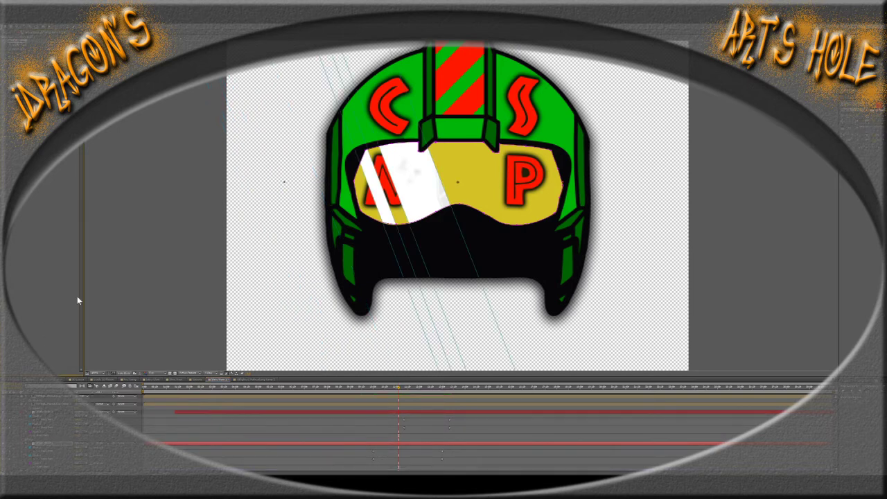
{"action": "left_click_drag", "start_coordinate": [396, 387], "coordinate": [371, 399]}
{"action": "key", "text": "space"}
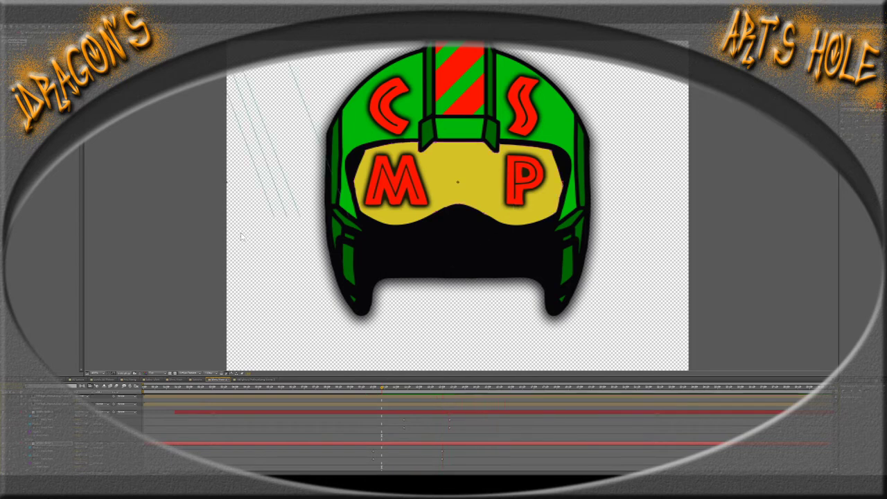
{"action": "scroll", "coordinate": [461, 218], "scroll_direction": "down", "scroll_amount": 3}
{"action": "scroll", "coordinate": [483, 209], "scroll_direction": "down", "scroll_amount": 2}
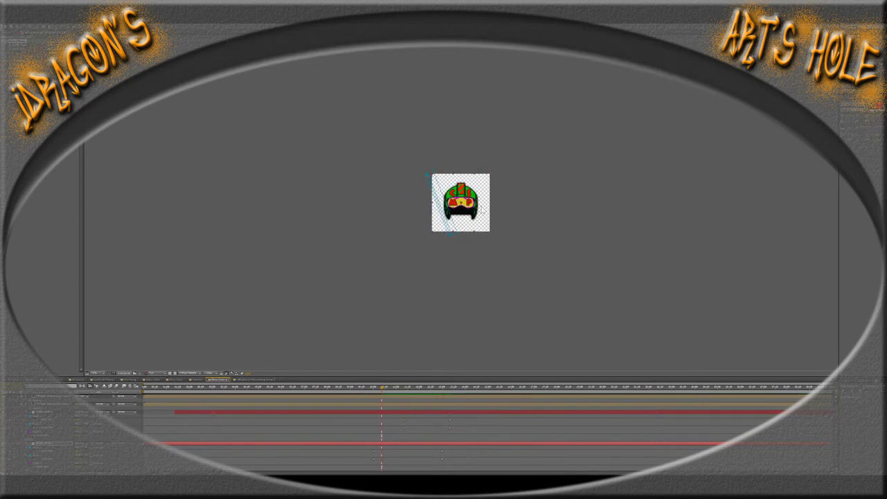
{"action": "scroll", "coordinate": [484, 209], "scroll_direction": "up", "scroll_amount": 2}
{"action": "left_click", "coordinate": [363, 393]}
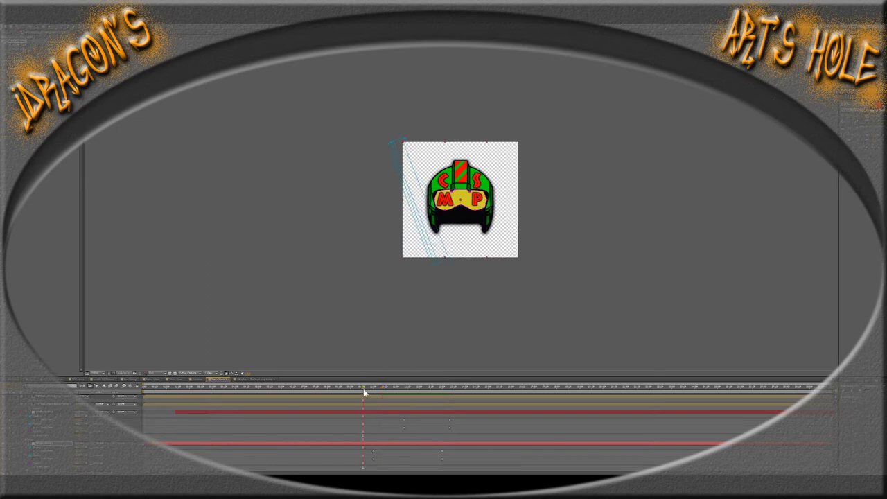
{"action": "key", "text": "space"}
{"action": "left_click", "coordinate": [378, 390]}
{"action": "left_click_drag", "start_coordinate": [379, 388], "coordinate": [440, 398]}
{"action": "scroll", "coordinate": [41, 443], "scroll_direction": "down", "scroll_amount": 1}
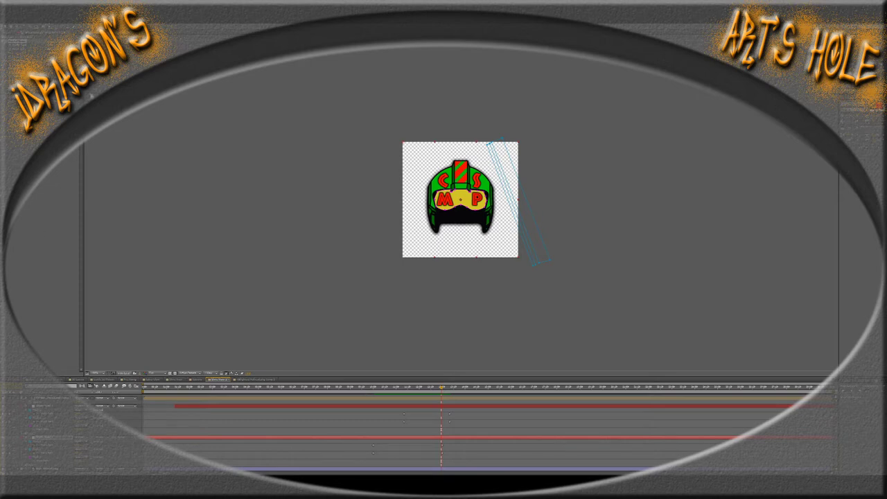
Look through the notes, TIE fighter and other comps, ending in the helmet logo composition
{"action": "left_click", "coordinate": [31, 283]}
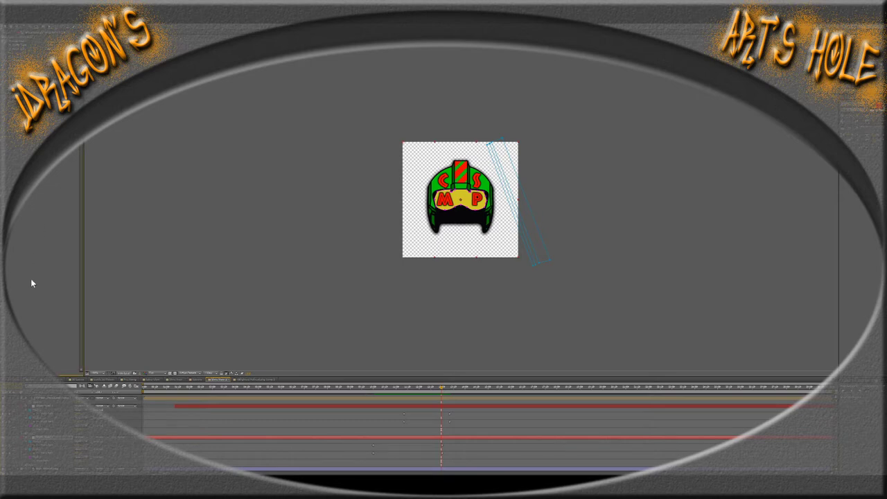
{"action": "left_click", "coordinate": [35, 380]}
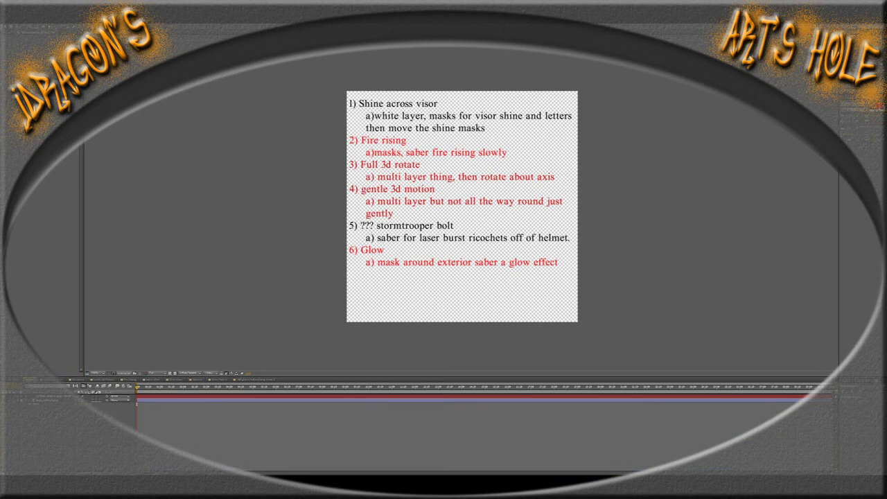
{"action": "left_click", "coordinate": [43, 271]}
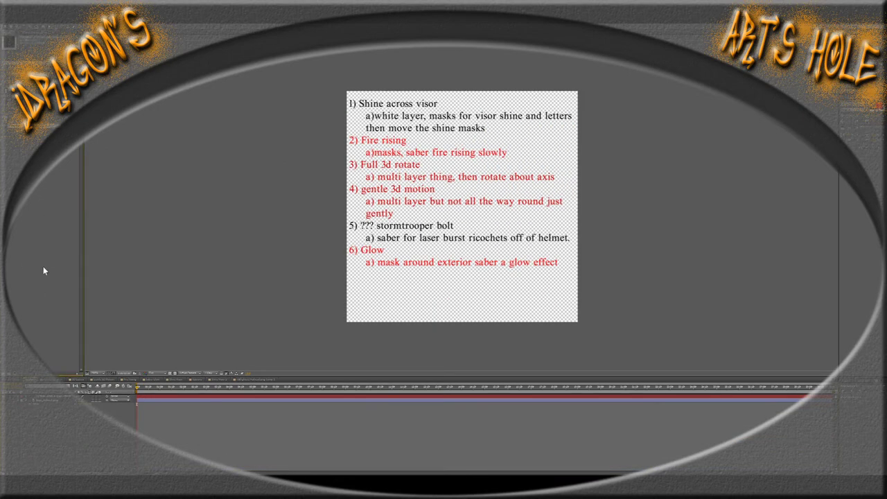
{"action": "left_click", "coordinate": [108, 380]}
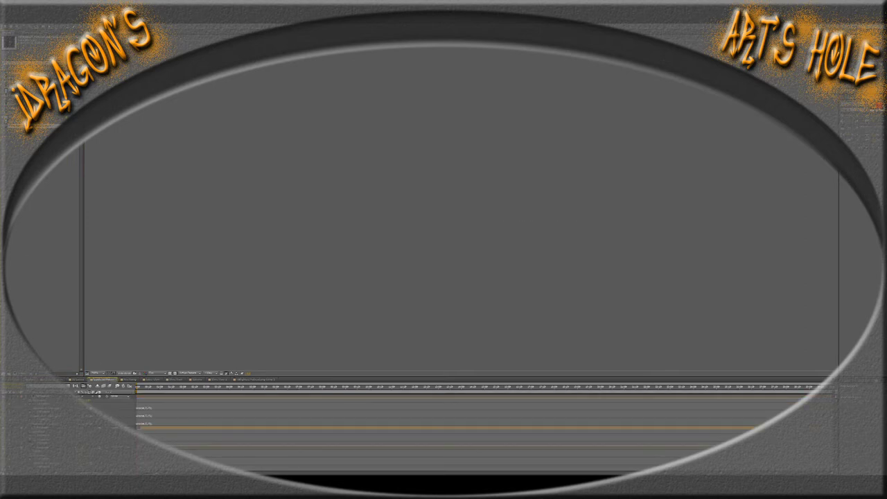
{"action": "left_click", "coordinate": [244, 384]}
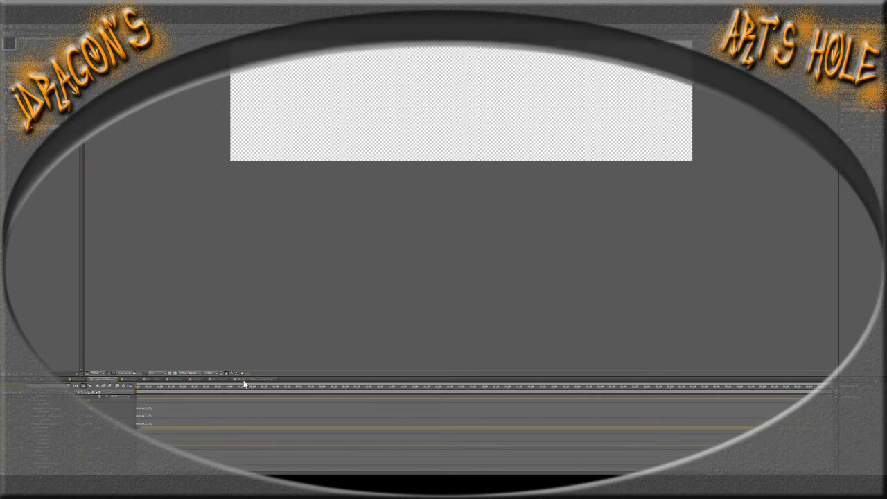
{"action": "left_click", "coordinate": [222, 383]}
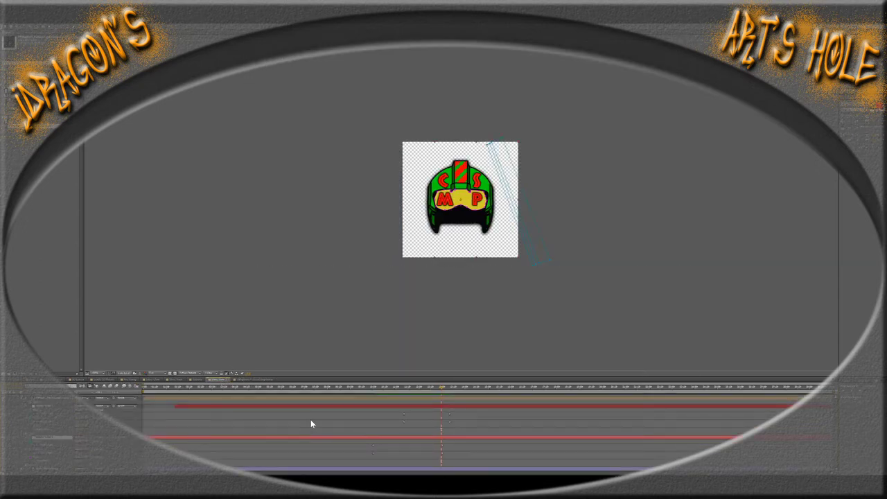
{"action": "left_click", "coordinate": [104, 382]}
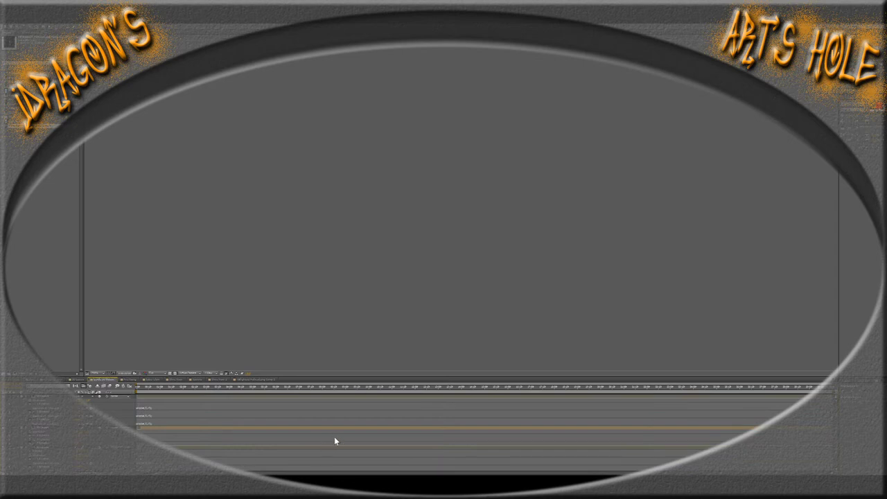
{"action": "left_click", "coordinate": [214, 380]}
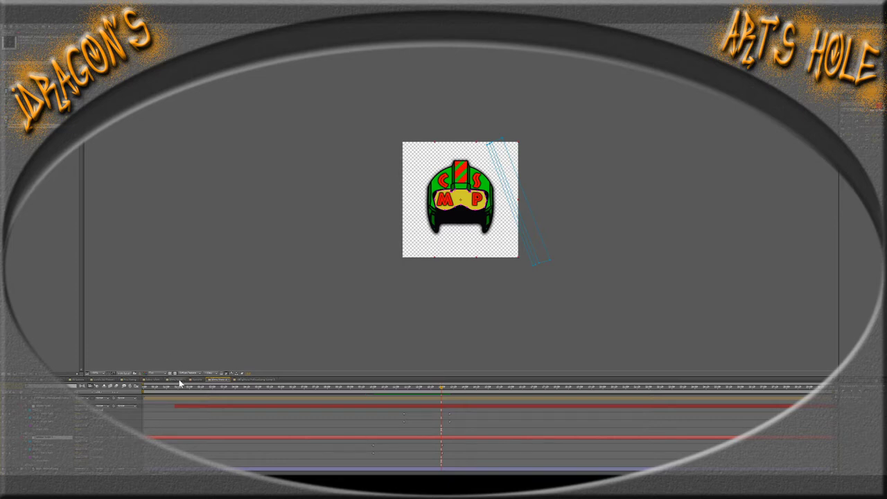
In the helmet glow comp, select the second glow layer and scrub back to an earlier glow frame
{"action": "left_click", "coordinate": [151, 380]}
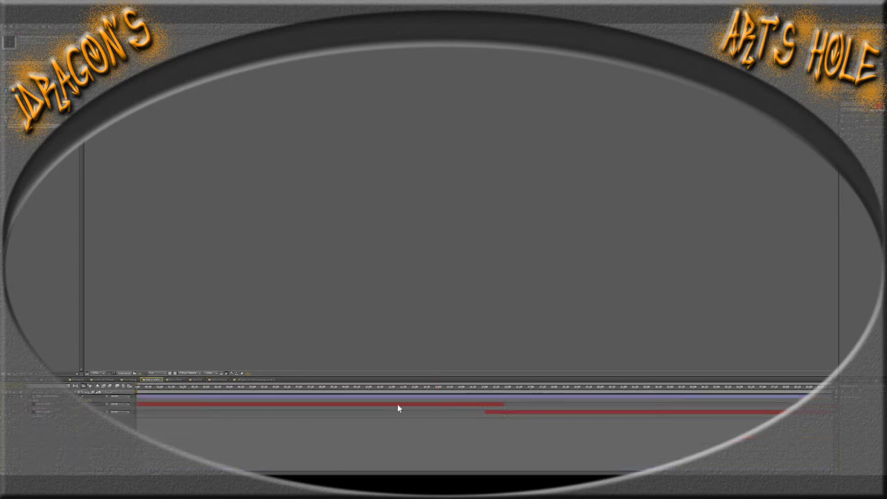
{"action": "left_click", "coordinate": [484, 391]}
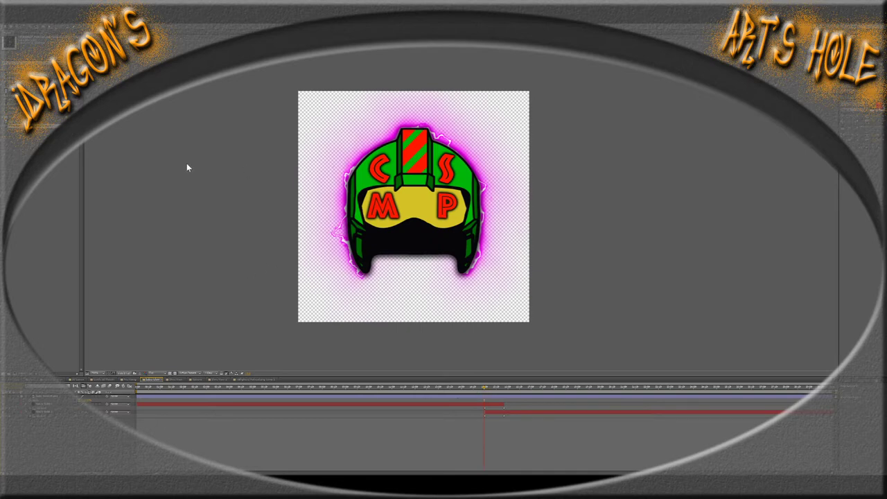
{"action": "left_click", "coordinate": [54, 414]}
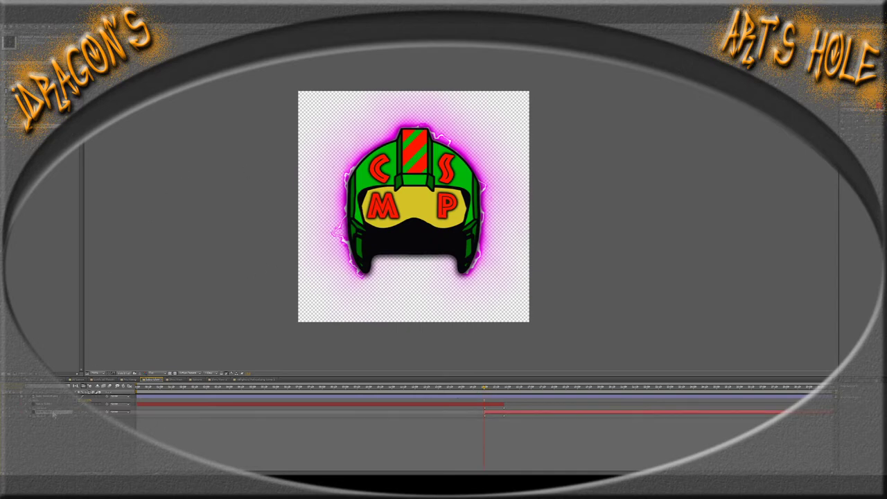
{"action": "left_click_drag", "start_coordinate": [483, 386], "coordinate": [341, 393]}
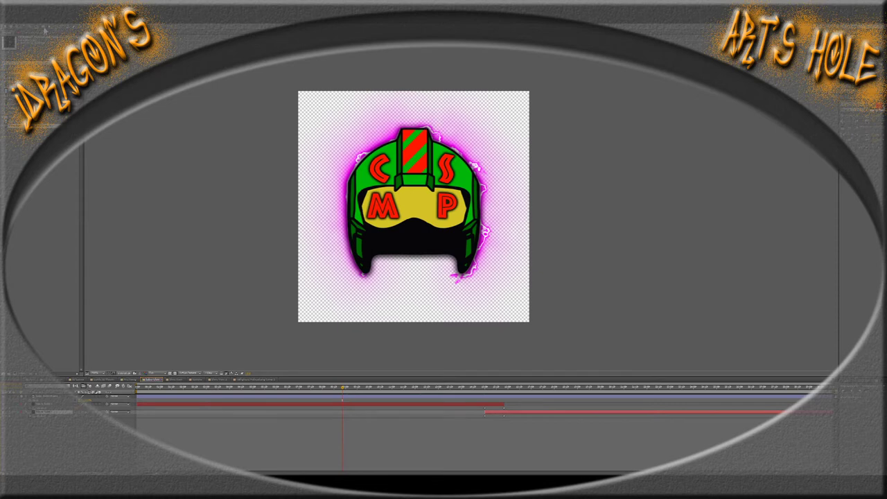
At a later frame, delete the torn magenta border, then add two new full-length layers on top
{"action": "key", "text": "u"}
{"action": "left_click", "coordinate": [642, 388]}
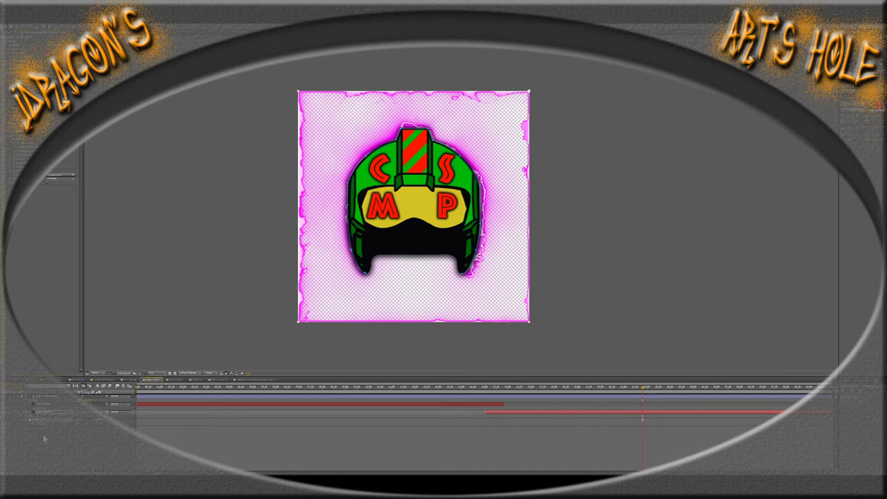
{"action": "key", "text": "Delete"}
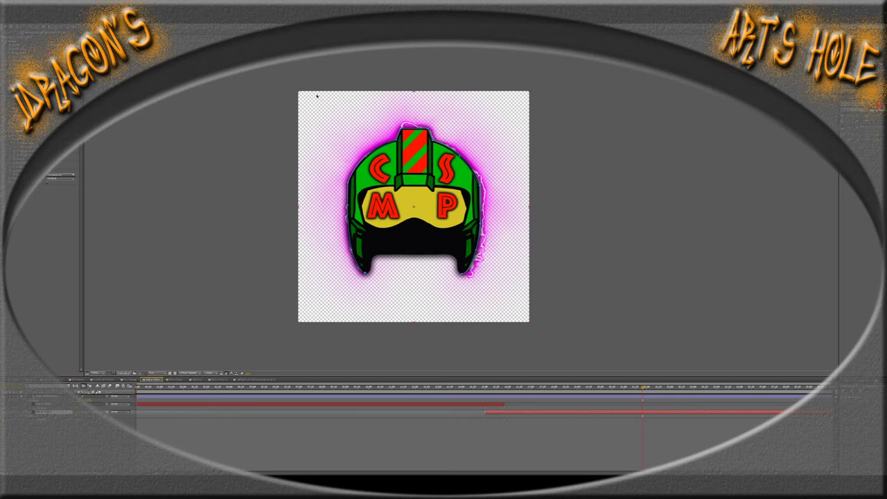
{"action": "key", "text": "ctrl+alt+y"}
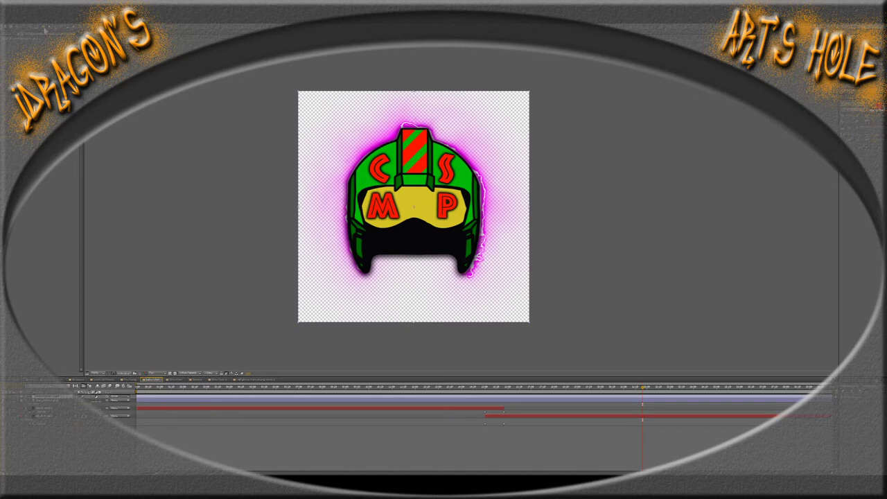
{"action": "key", "text": "ctrl+d"}
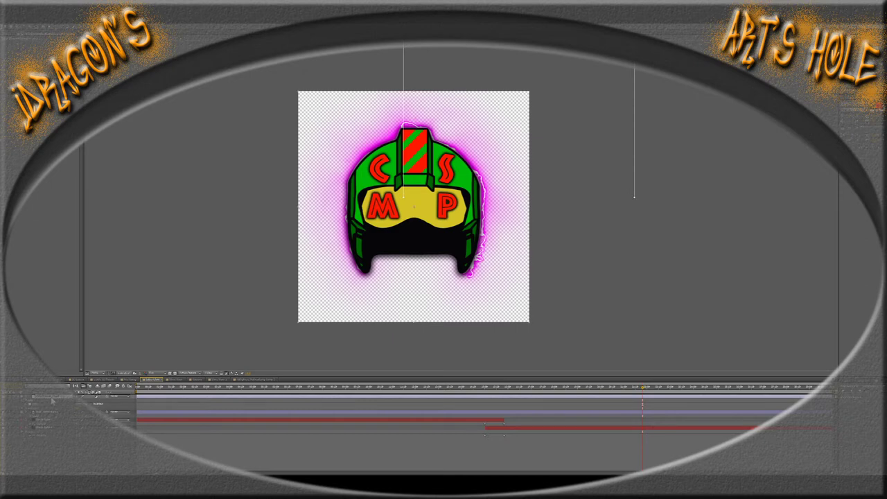
Delete the extra top layer, keeping only the helmet glow layers
{"action": "key", "text": "Delete"}
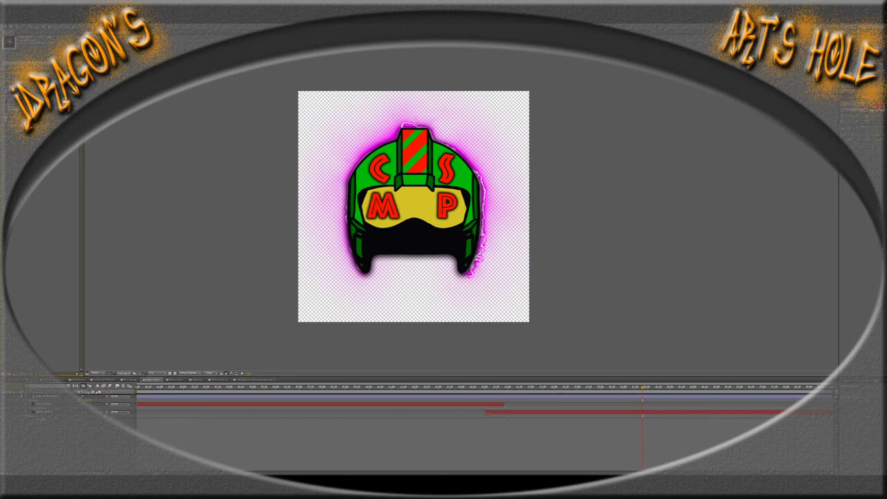
Open the other composition, add the glow comp as a layer, and draw a rectangular outline over it
{"action": "double_click", "coordinate": [18, 379]}
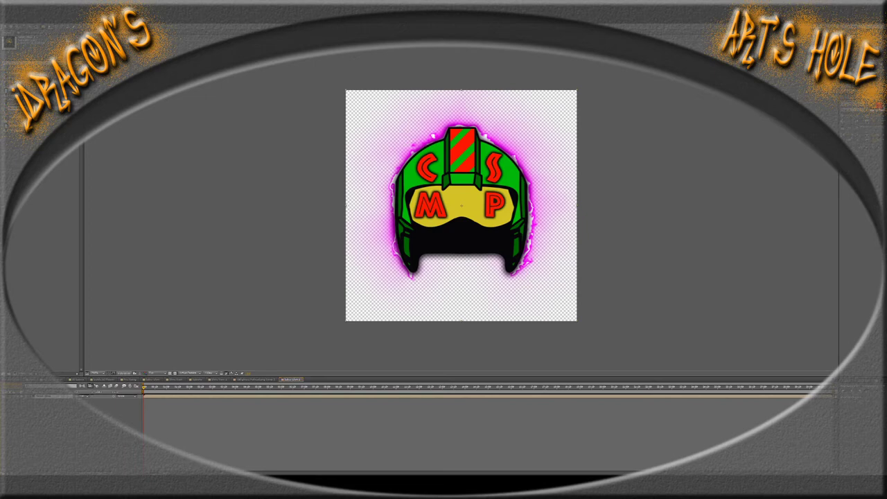
{"action": "left_click", "coordinate": [43, 29]}
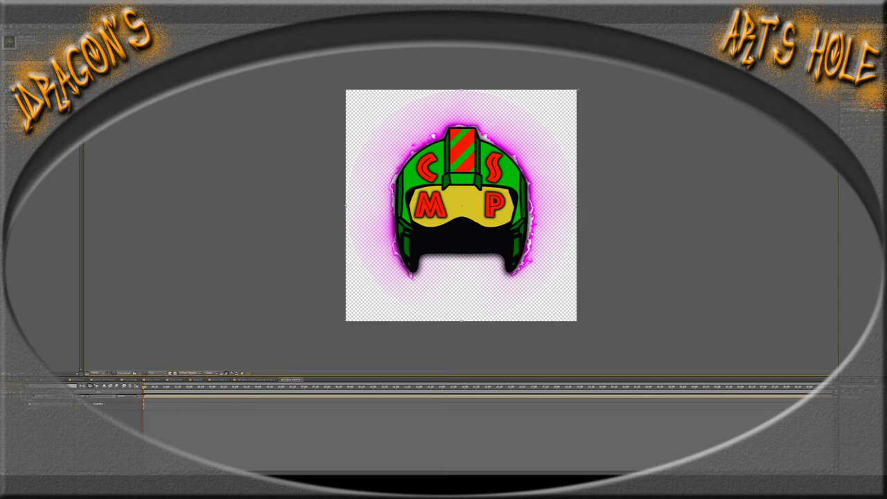
{"action": "left_click_drag", "start_coordinate": [346, 322], "coordinate": [564, 112]}
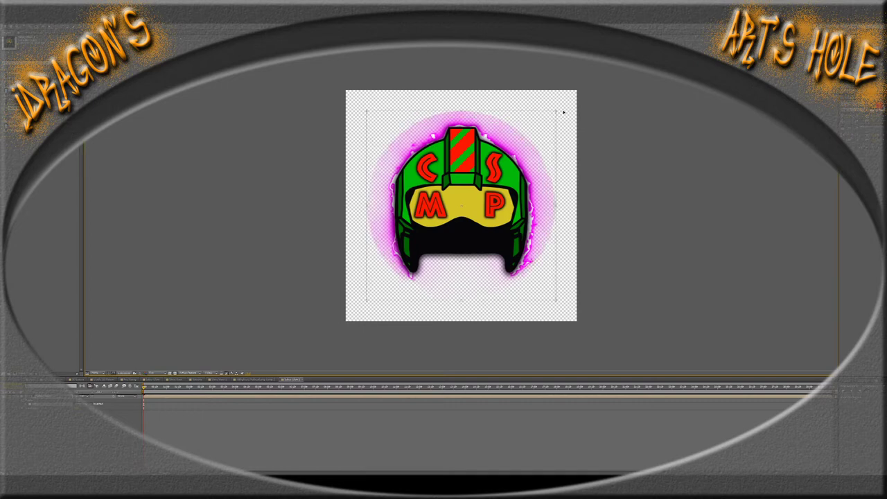
{"action": "left_click", "coordinate": [51, 414]}
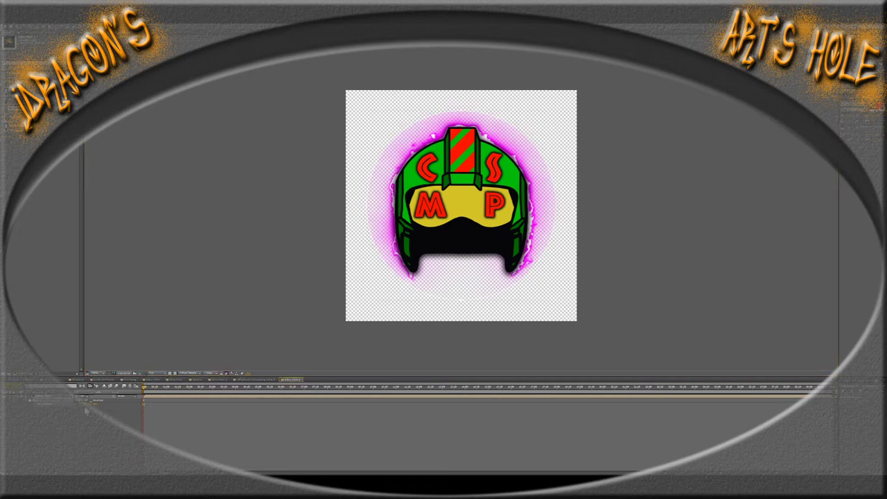
Select the circle-masked helmet layer and view the composition against a black background
{"action": "left_click", "coordinate": [34, 408]}
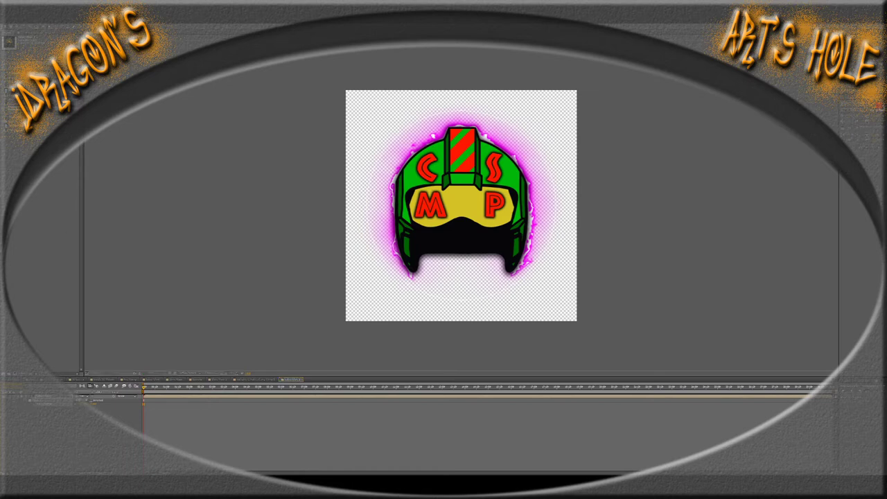
{"action": "left_click", "coordinate": [62, 401]}
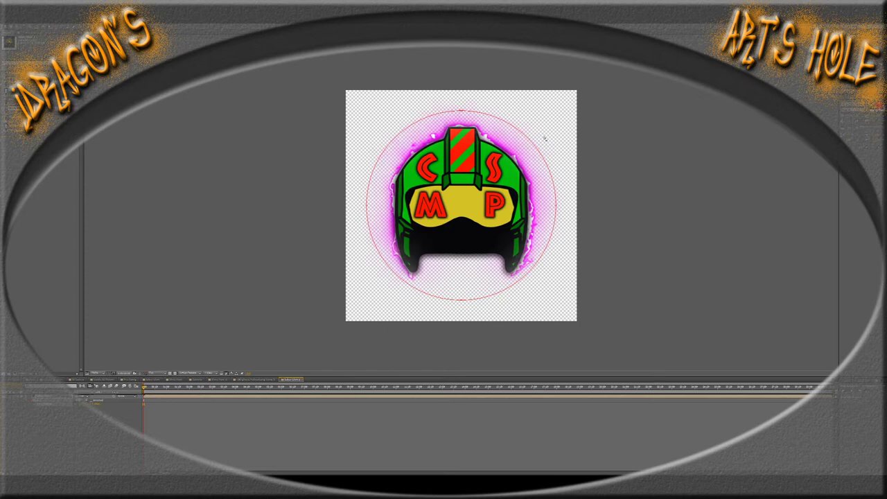
{"action": "scroll", "coordinate": [545, 138], "scroll_direction": "up", "scroll_amount": 3}
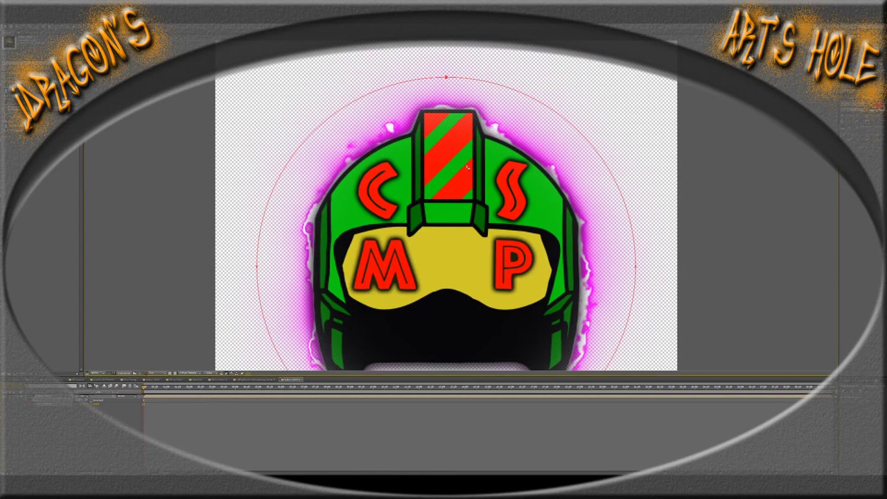
{"action": "scroll", "coordinate": [467, 167], "scroll_direction": "down", "scroll_amount": 2}
{"action": "key", "text": "period"}
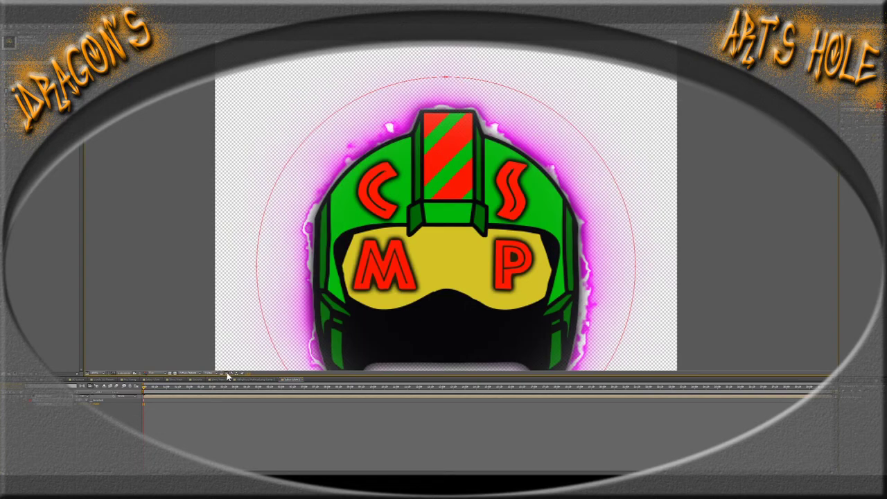
{"action": "left_click", "coordinate": [175, 372]}
{"action": "key", "text": "comma"}
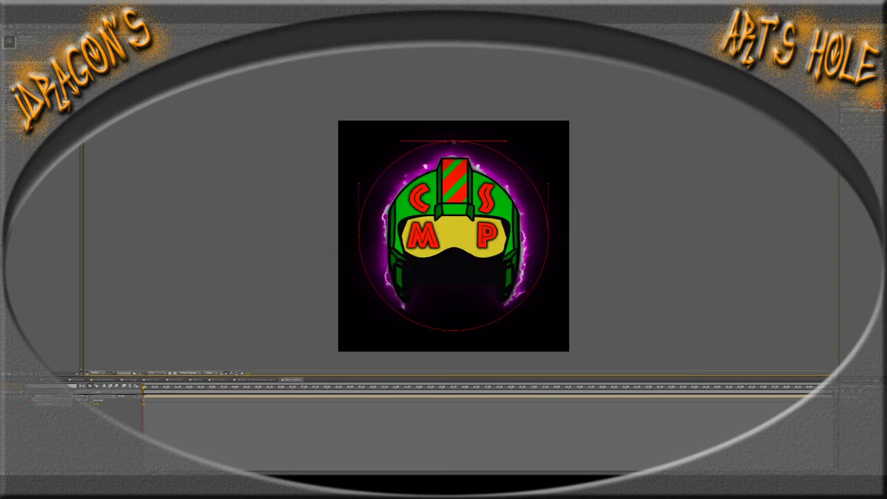
Scale the helmet layer up until its circle touches the composition edges
{"action": "left_click", "coordinate": [454, 141]}
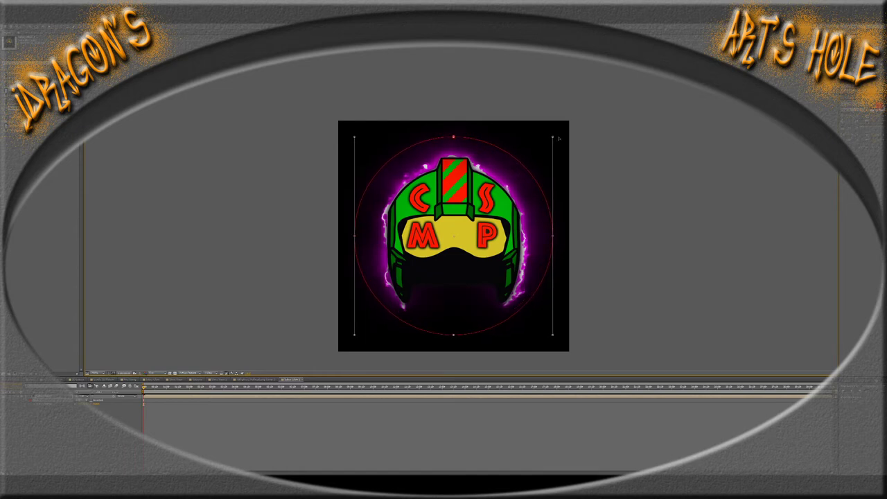
{"action": "left_click_drag", "start_coordinate": [553, 141], "coordinate": [601, 113]}
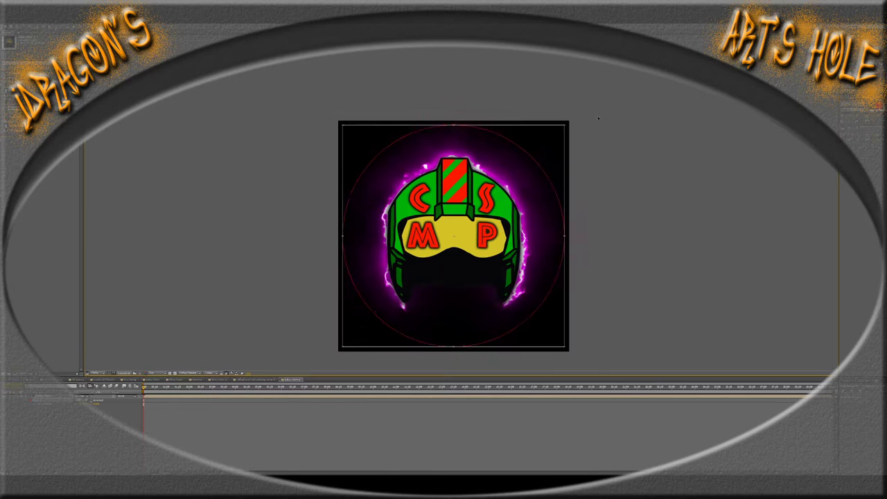
{"action": "mouse_move", "coordinate": [602, 113]}
{"action": "left_mouse_down"}
{"action": "mouse_move", "coordinate": [612, 109]}
{"action": "mouse_move", "coordinate": [601, 122]}
{"action": "left_mouse_up"}
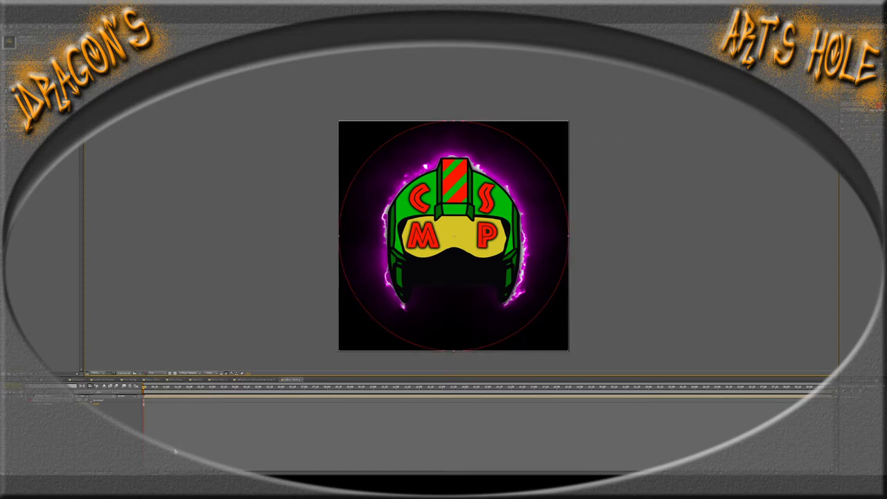
{"action": "left_click", "coordinate": [75, 428]}
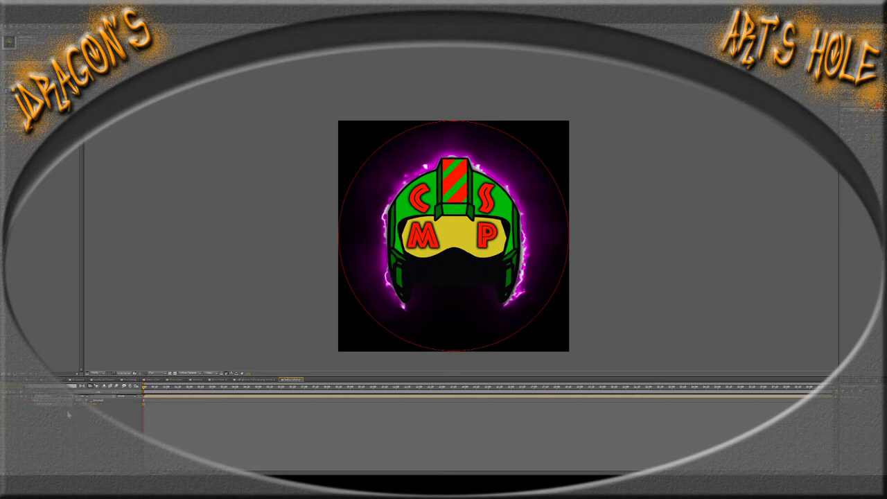
Inspect the helmet's glow up close, then show the transparency checkerboard instead of black
{"action": "left_click", "coordinate": [26, 404]}
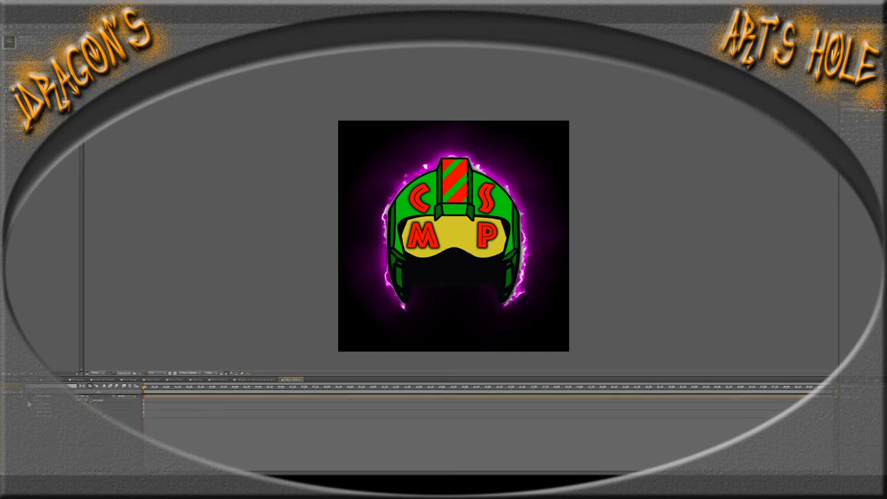
{"action": "key", "text": "period"}
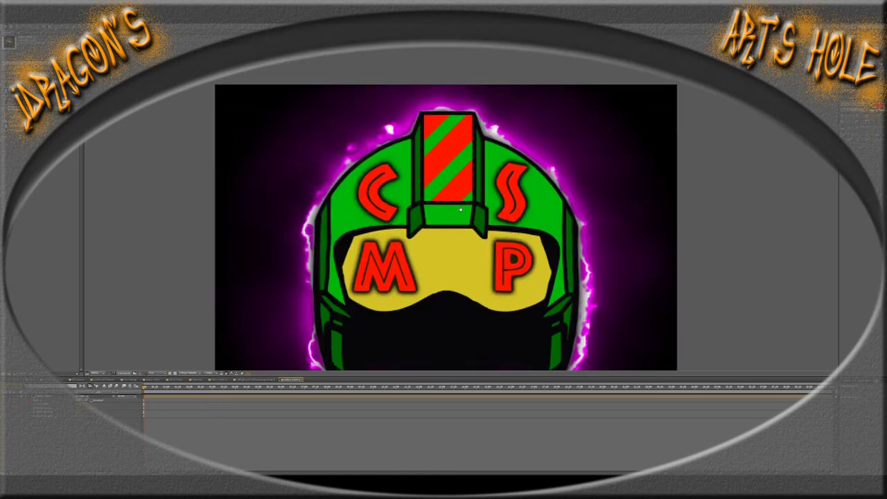
{"action": "key", "text": "period"}
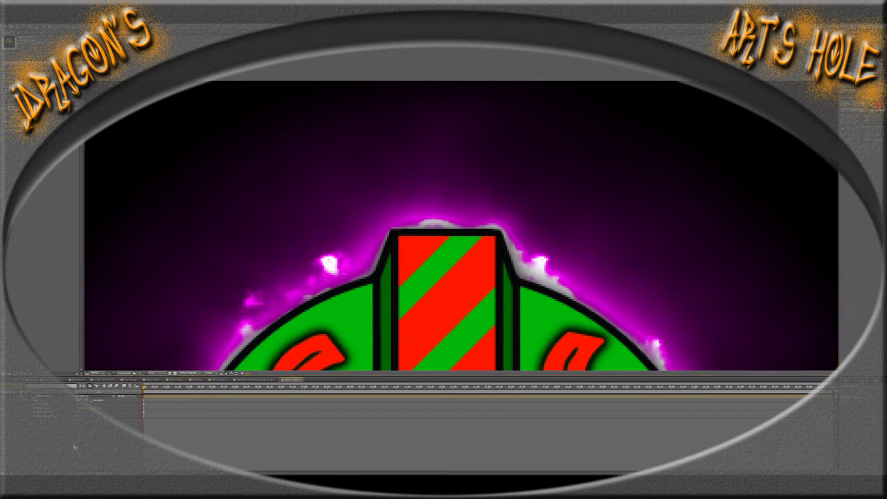
{"action": "left_click", "coordinate": [90, 400]}
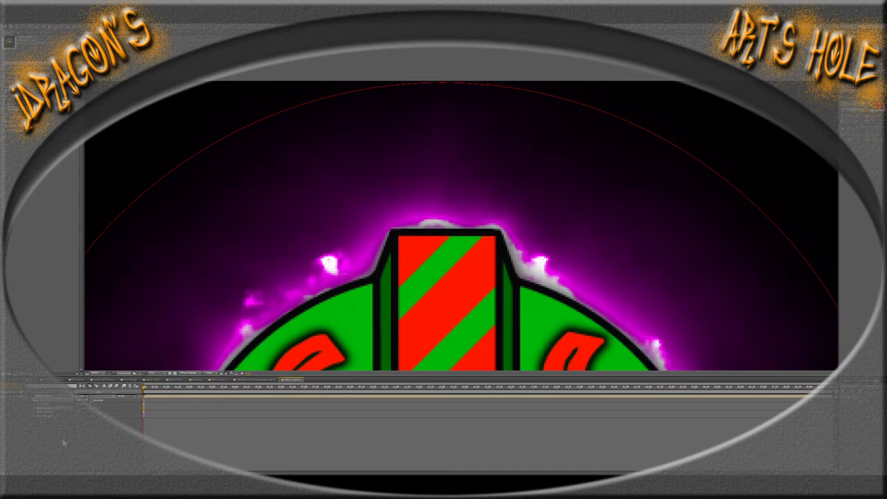
{"action": "key", "text": "comma"}
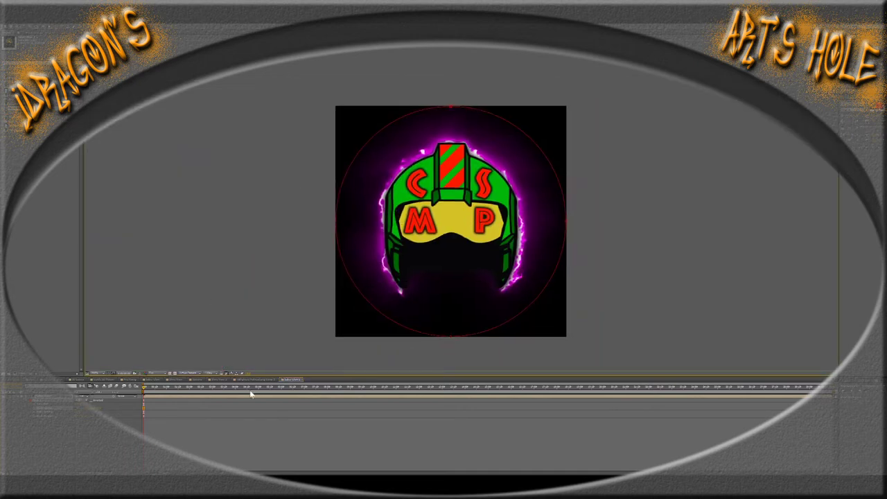
{"action": "left_click", "coordinate": [176, 373]}
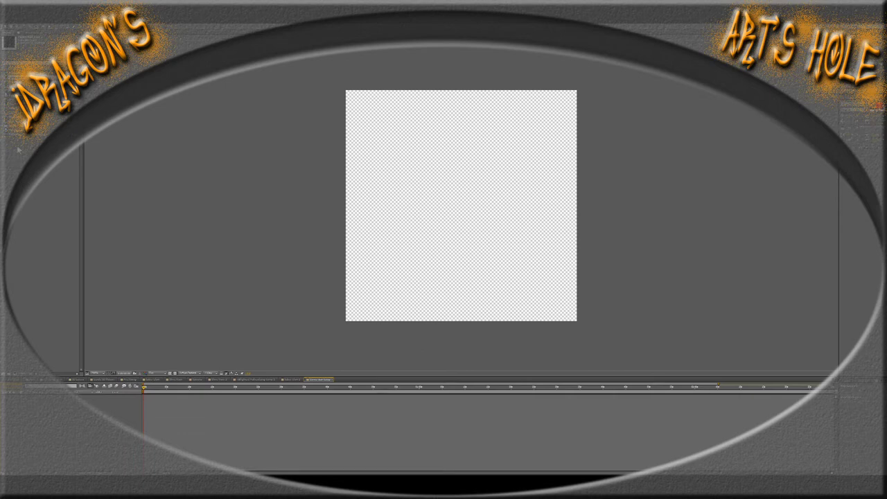
Place the helmet logo in the square comp and scrub to where the white glare crosses the visor
{"action": "left_click", "coordinate": [10, 126]}
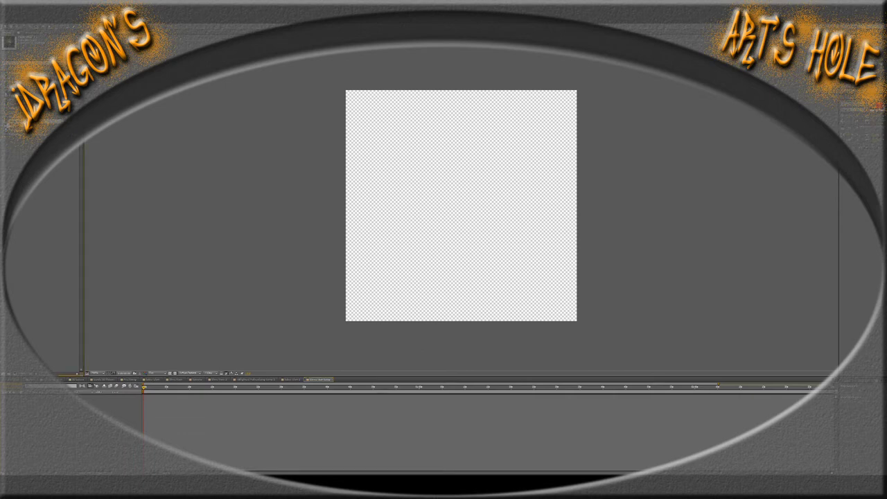
{"action": "left_click_drag", "start_coordinate": [10, 125], "coordinate": [70, 407]}
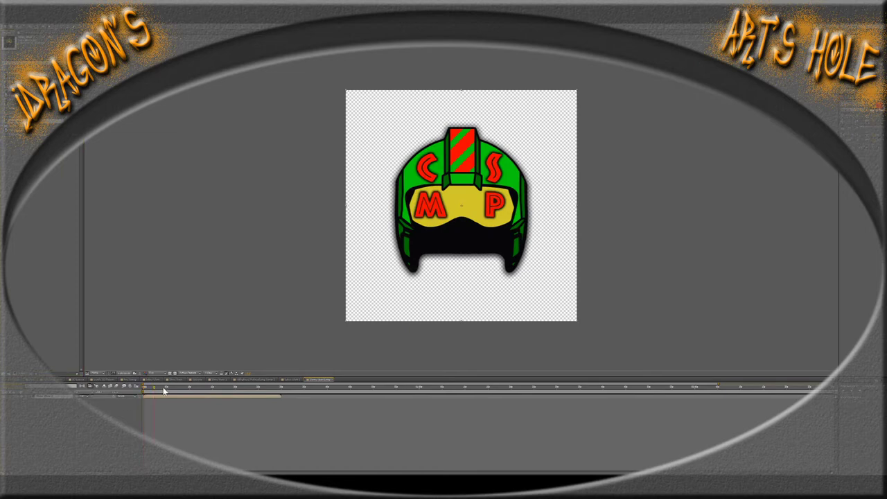
{"action": "left_click_drag", "start_coordinate": [163, 392], "coordinate": [191, 398]}
{"action": "left_click_drag", "start_coordinate": [193, 397], "coordinate": [196, 397]}
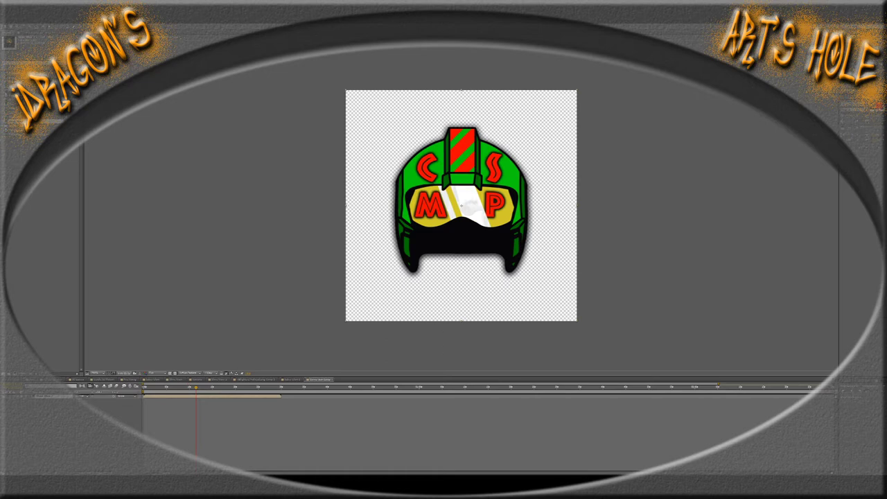
{"action": "key", "text": "o"}
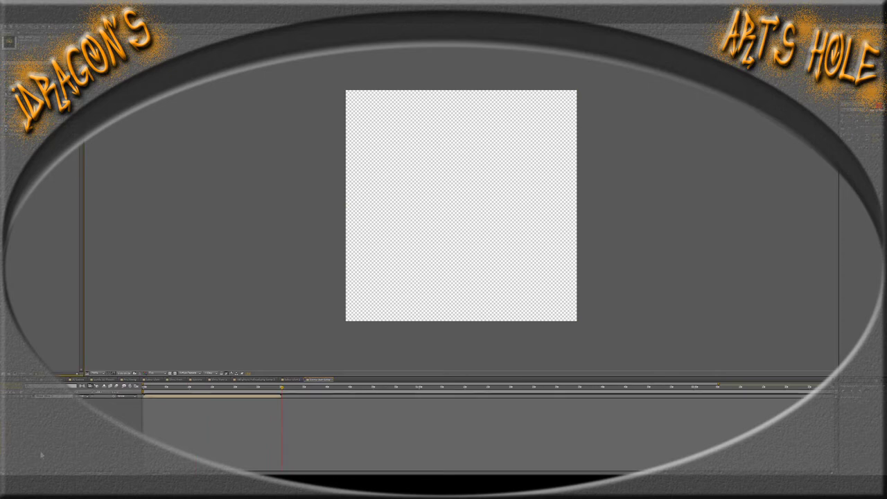
Remove the stray yellow solid and paste the copied layer into the empty square composition
{"action": "left_click_drag", "start_coordinate": [47, 430], "coordinate": [215, 408]}
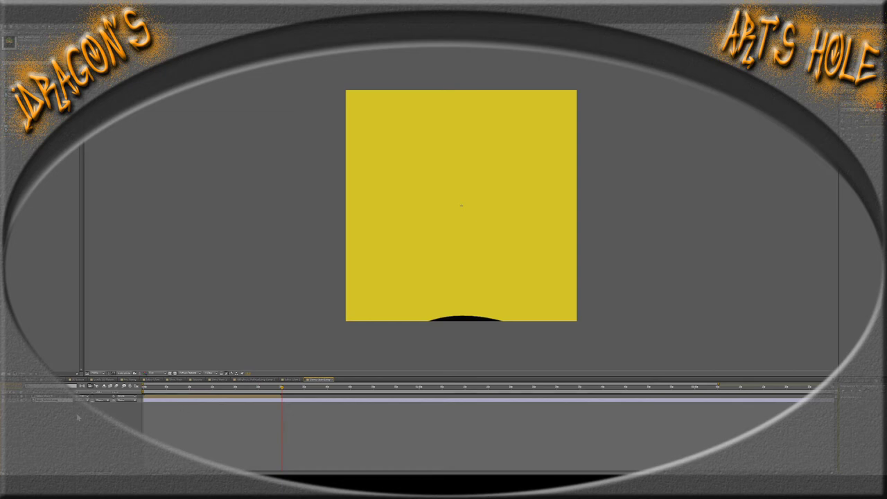
{"action": "key", "text": "Delete"}
{"action": "left_click", "coordinate": [298, 380]}
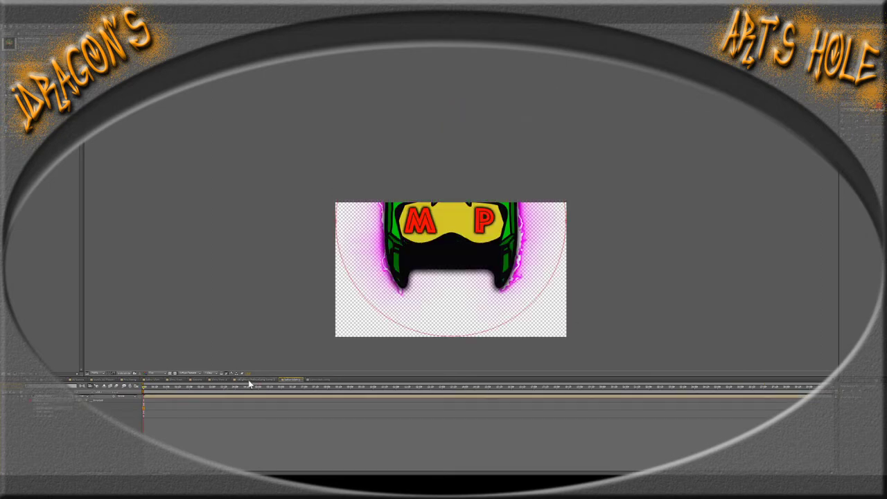
{"action": "left_click", "coordinate": [219, 380]}
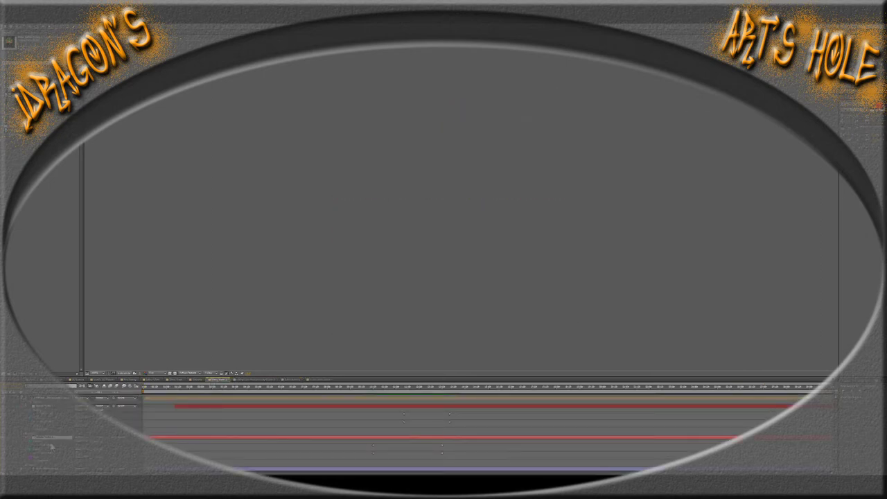
{"action": "left_click", "coordinate": [50, 470]}
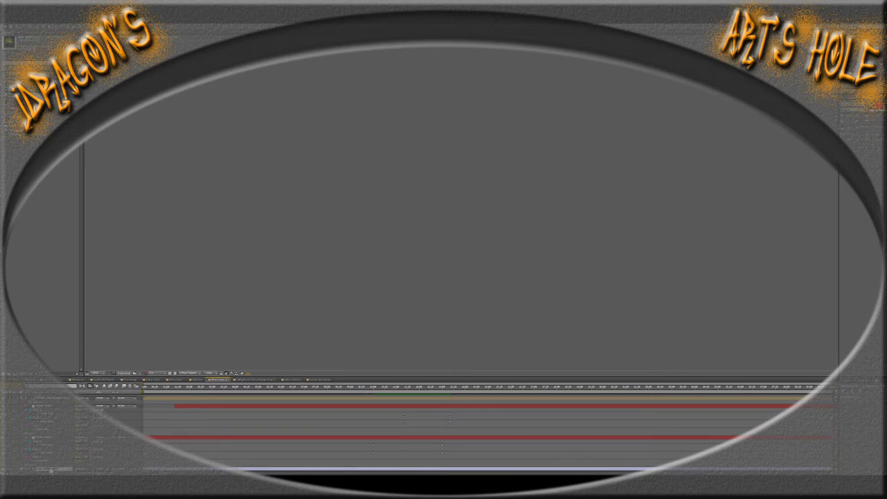
{"action": "left_click", "coordinate": [318, 380]}
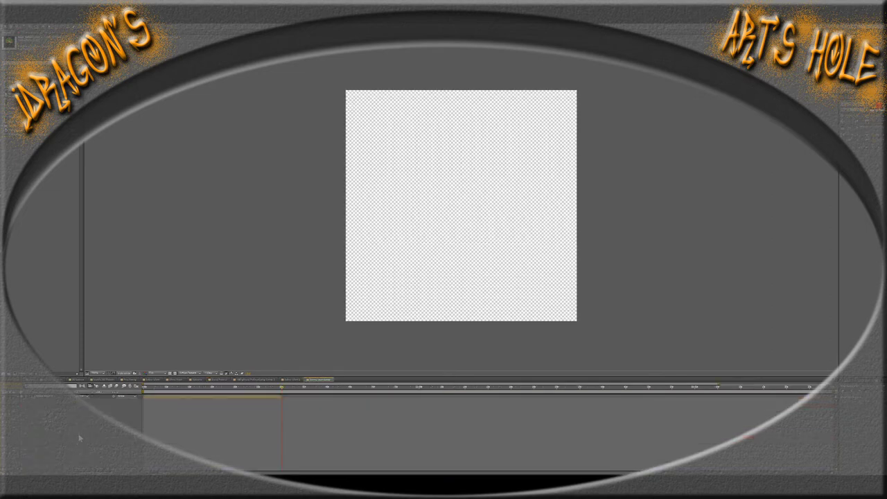
{"action": "key", "text": "ctrl+alt+shift+y"}
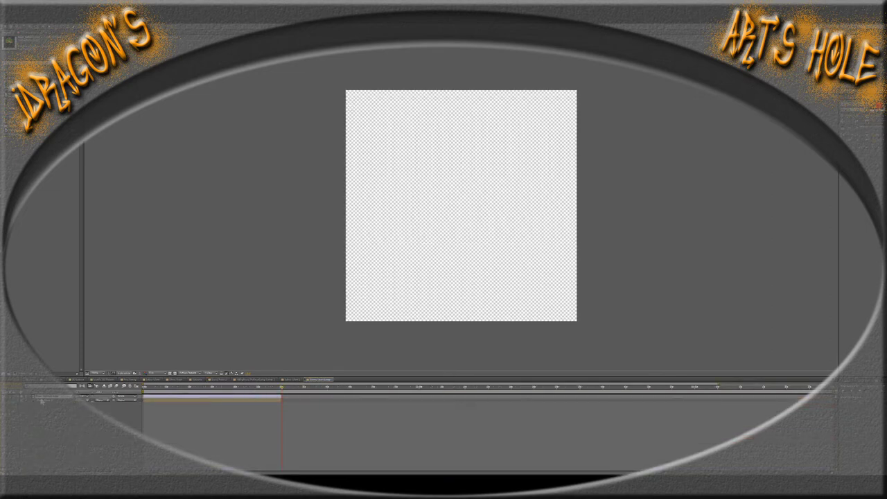
Drag the helmet layer later in time so the logo shows at the current frame
{"action": "left_click", "coordinate": [270, 401]}
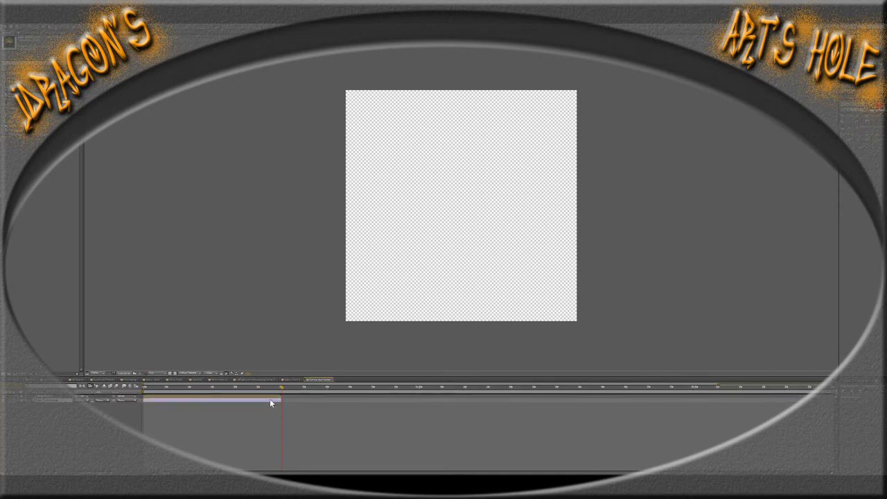
{"action": "left_click_drag", "start_coordinate": [171, 400], "coordinate": [310, 403]}
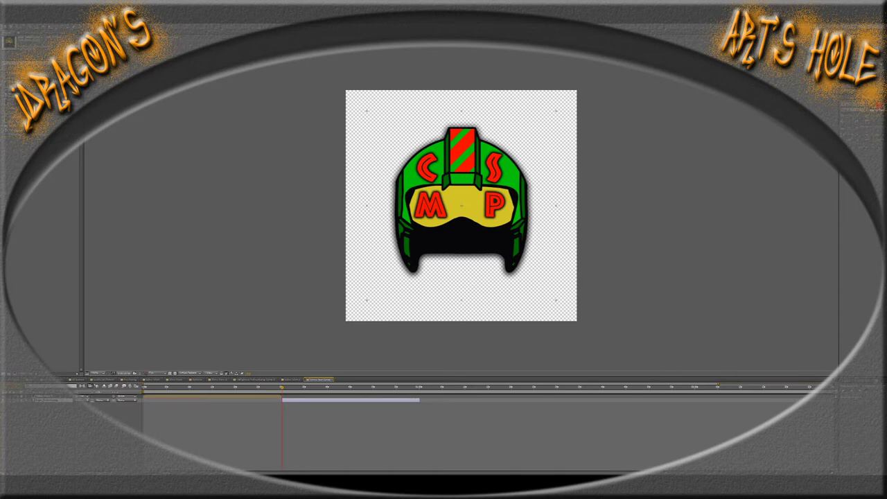
{"action": "key", "text": "equal"}
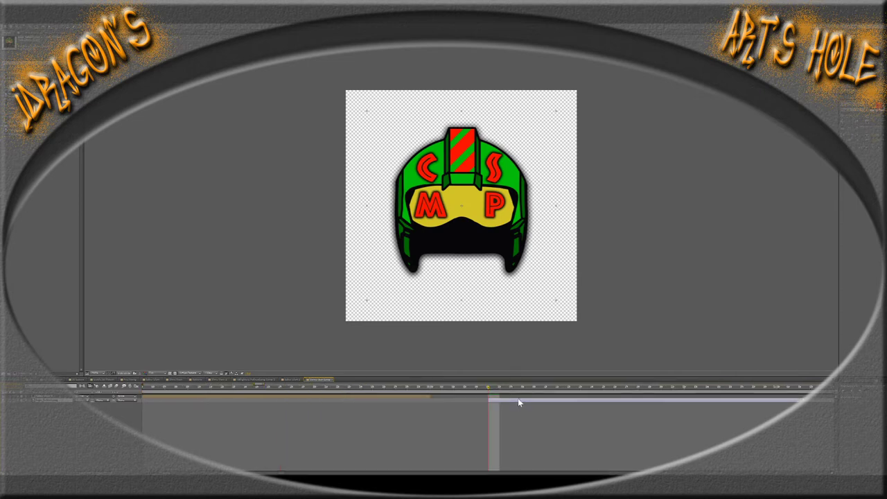
Move the helmet layer's start slightly earlier, then switch to the magenta-glowing helmet composition
{"action": "left_click_drag", "start_coordinate": [474, 405], "coordinate": [466, 406]}
{"action": "key", "text": "minus"}
{"action": "key", "text": "minus"}
{"action": "key", "text": "minus"}
{"action": "key", "text": "minus"}
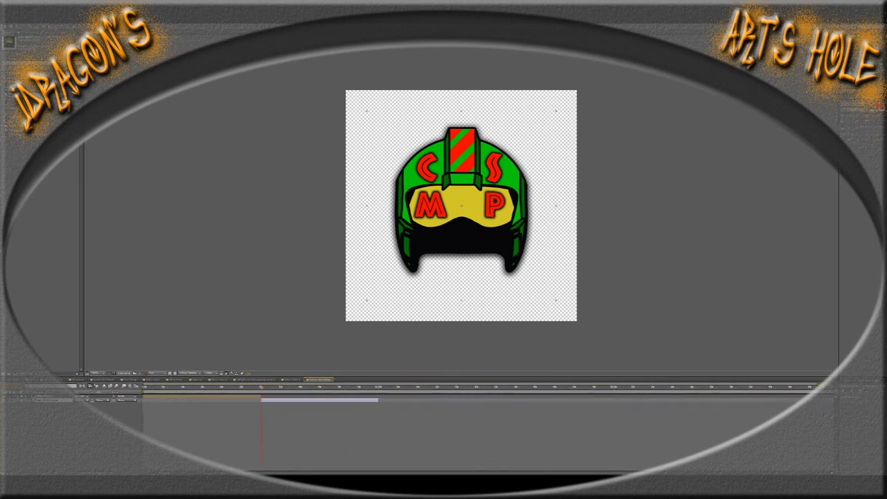
{"action": "left_click", "coordinate": [438, 386]}
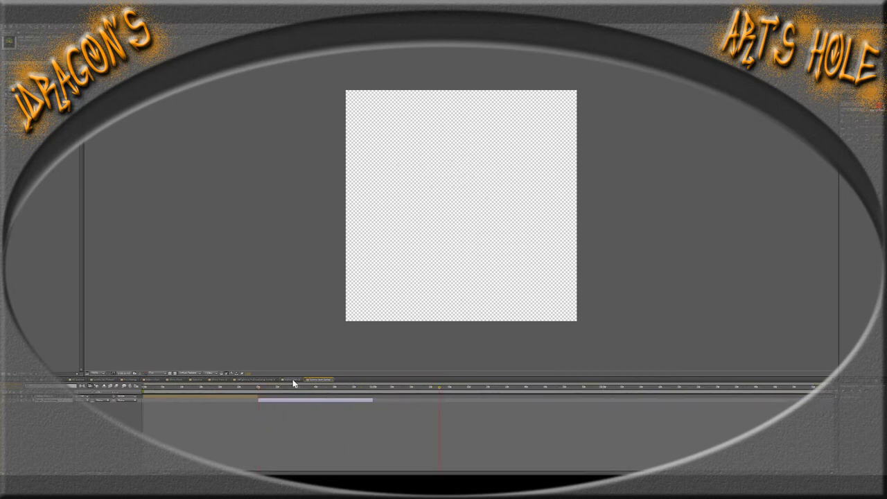
{"action": "left_click", "coordinate": [292, 381]}
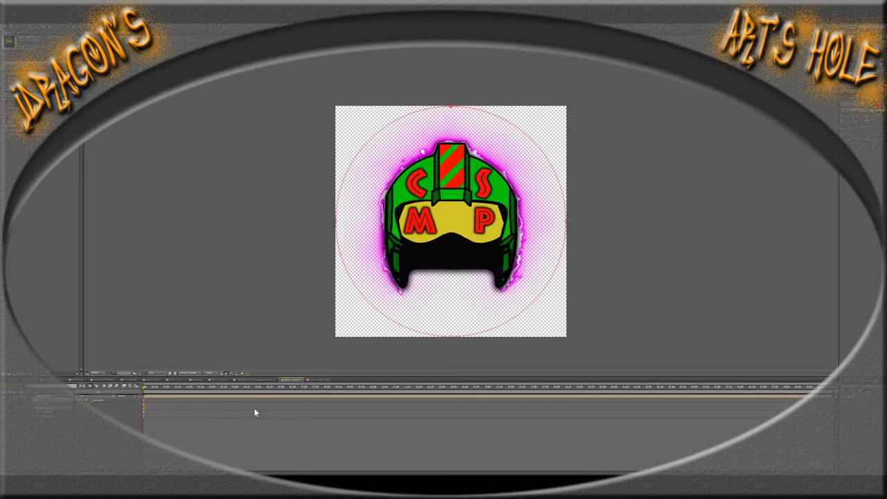
{"action": "left_click", "coordinate": [150, 381]}
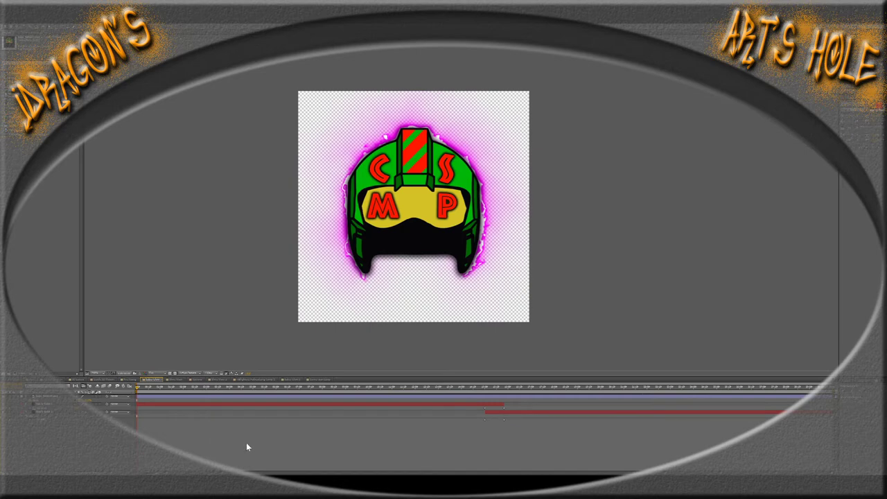
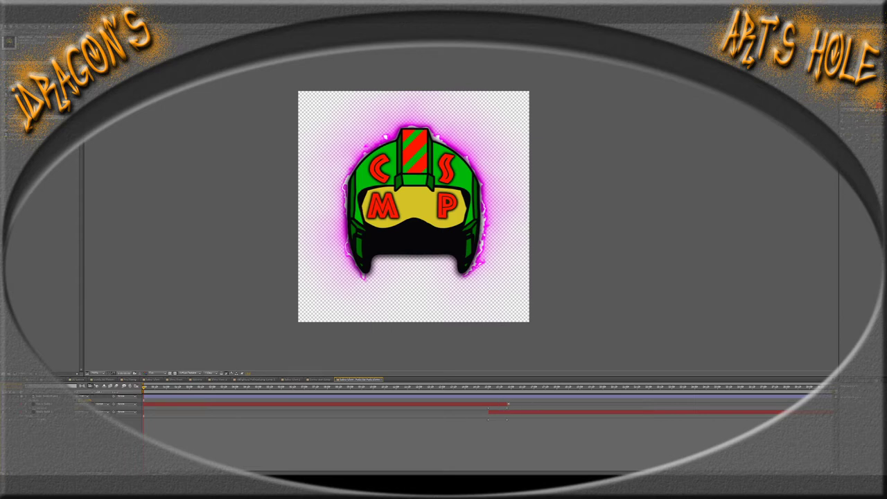
Select the second layer in the timeline stack and delete it
{"action": "left_click", "coordinate": [53, 413]}
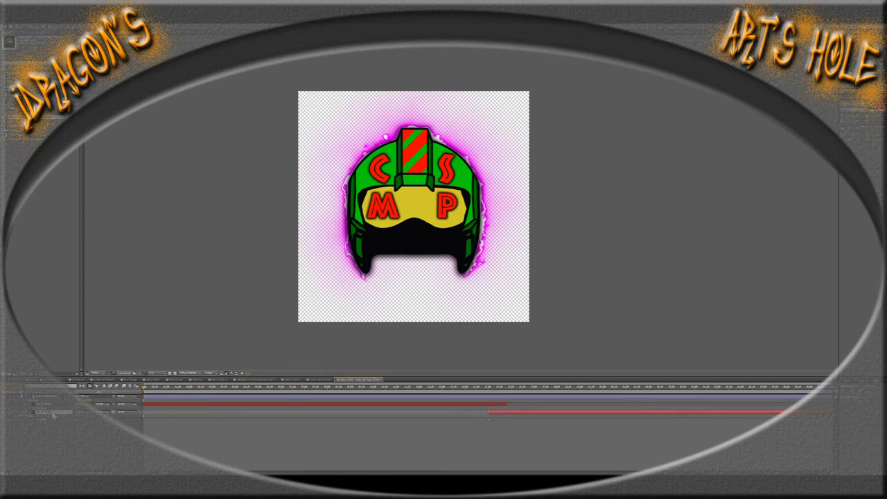
{"action": "key", "text": "Delete"}
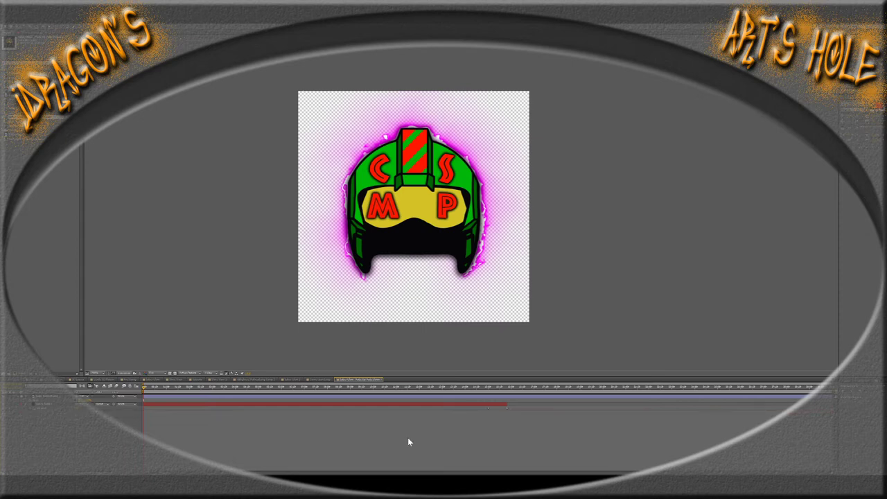
{"action": "left_click", "coordinate": [34, 405]}
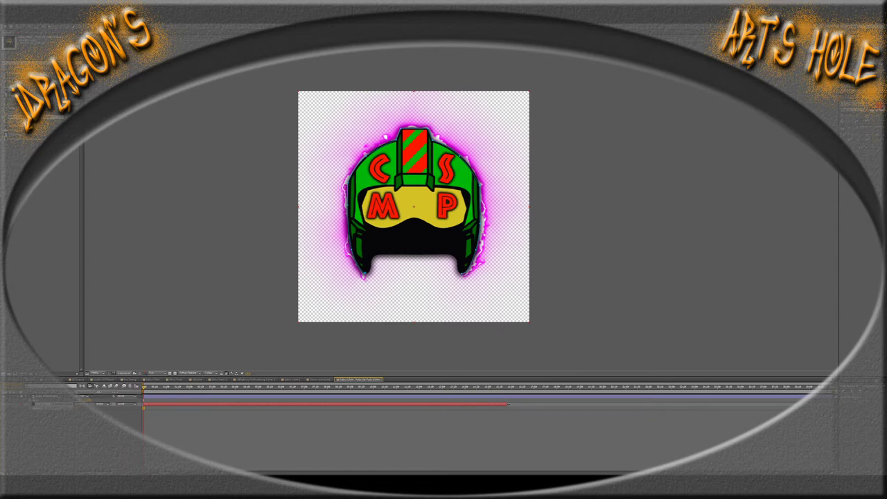
{"action": "key", "text": "ctrl+t"}
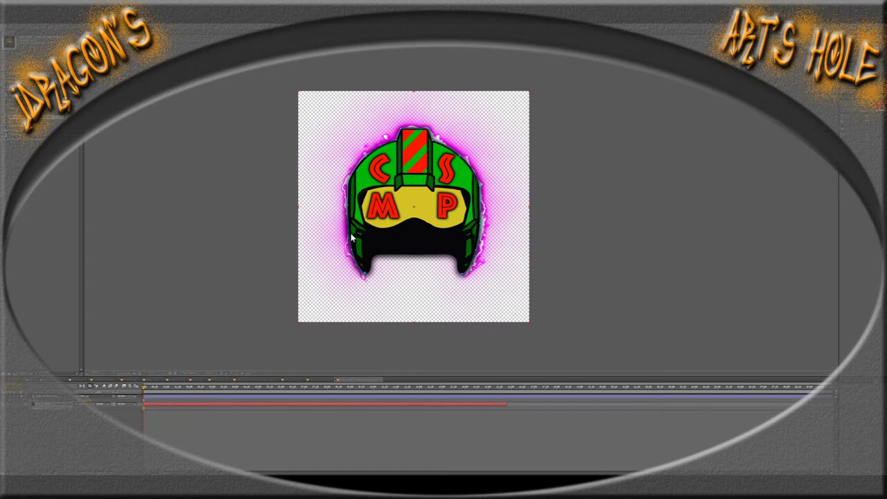
{"action": "key", "text": "shift+slash"}
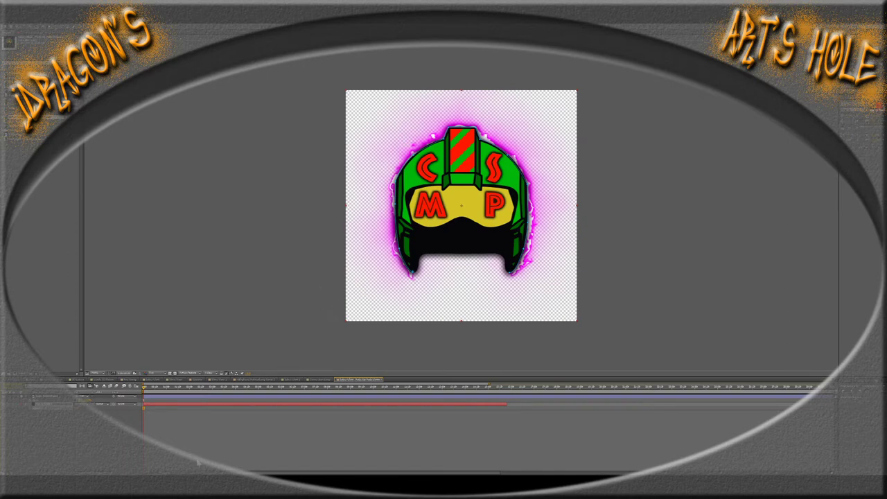
Zoom out the timeline and drag the helmet layer's out-point to the composition end
{"action": "key", "text": "minus"}
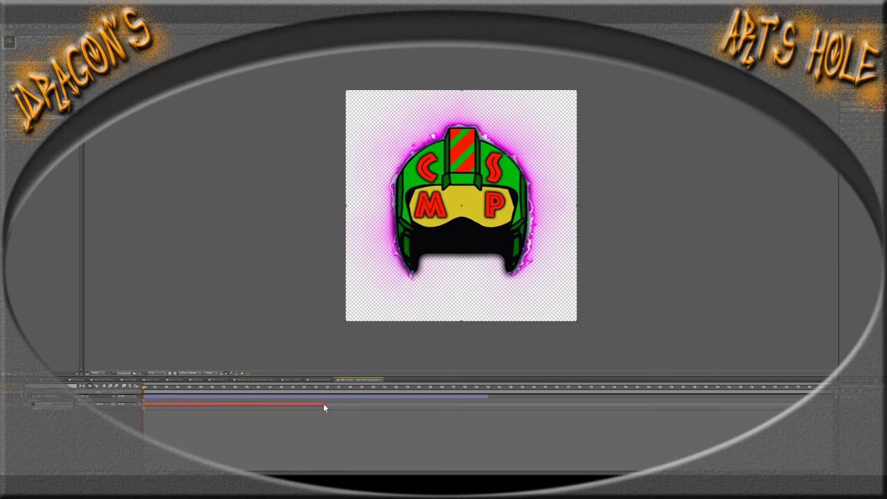
{"action": "left_click_drag", "start_coordinate": [323, 407], "coordinate": [779, 405]}
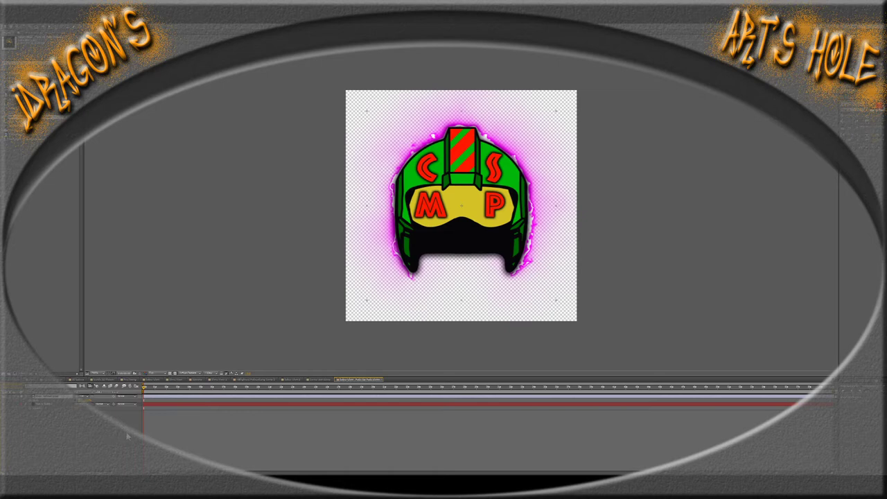
Move the time indicator partway along the timeline to check the helmet's glow mid-composition
{"action": "left_click", "coordinate": [61, 404]}
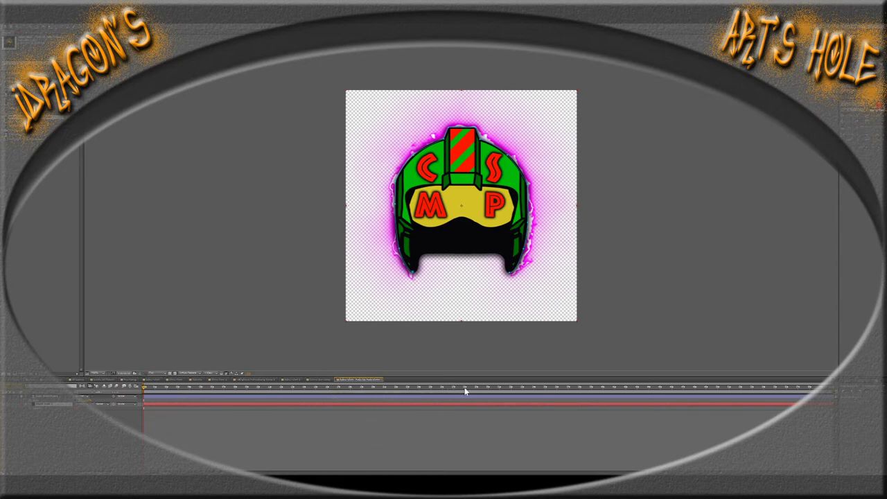
{"action": "left_click", "coordinate": [488, 387]}
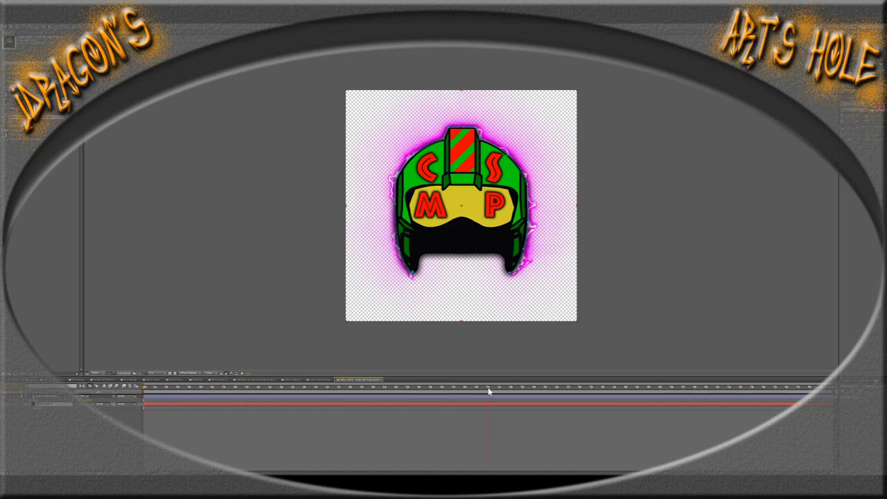
{"action": "left_click", "coordinate": [473, 426]}
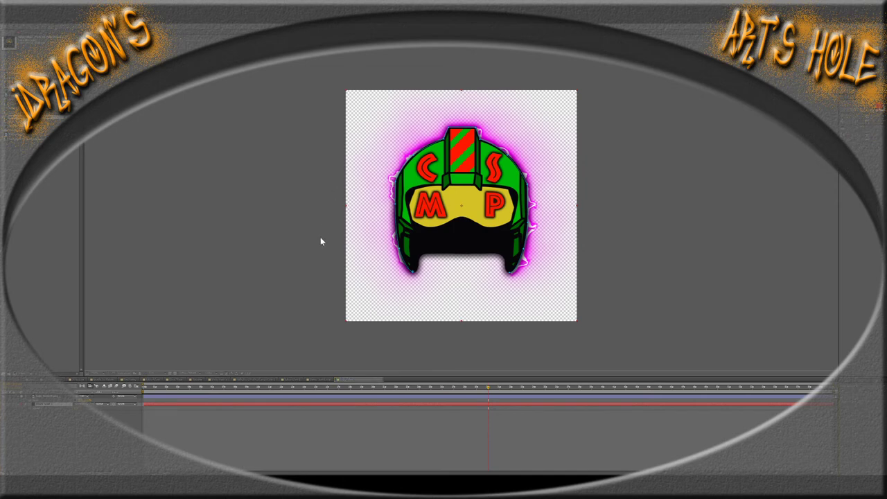
{"action": "left_click", "coordinate": [371, 199]}
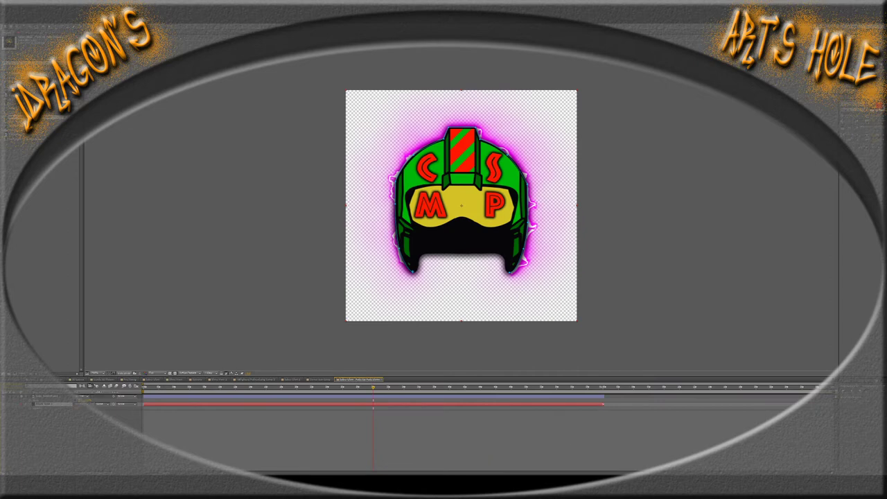
Drag the helmet layer's out-point to the end of the lengthened composition and select it
{"action": "left_click_drag", "start_coordinate": [601, 405], "coordinate": [781, 405]}
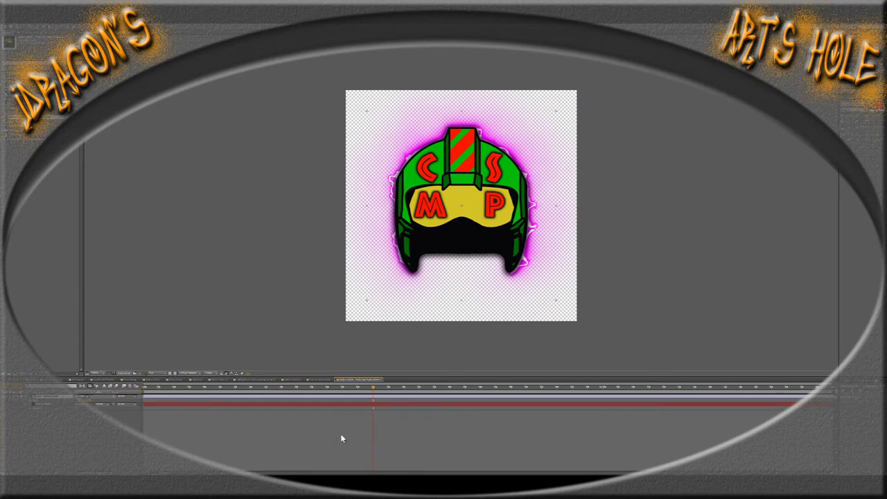
{"action": "left_click", "coordinate": [59, 406]}
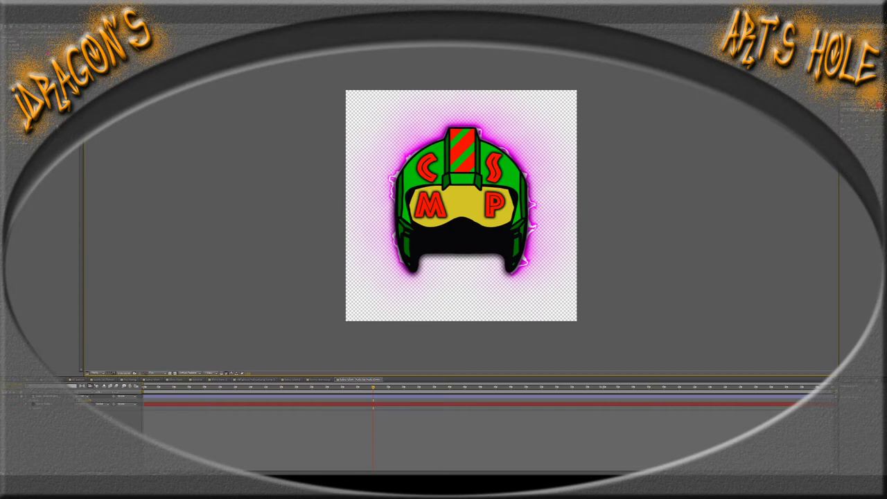
In the empty composition, add the glowing helmet and shift the top layer later in time
{"action": "left_click", "coordinate": [316, 381]}
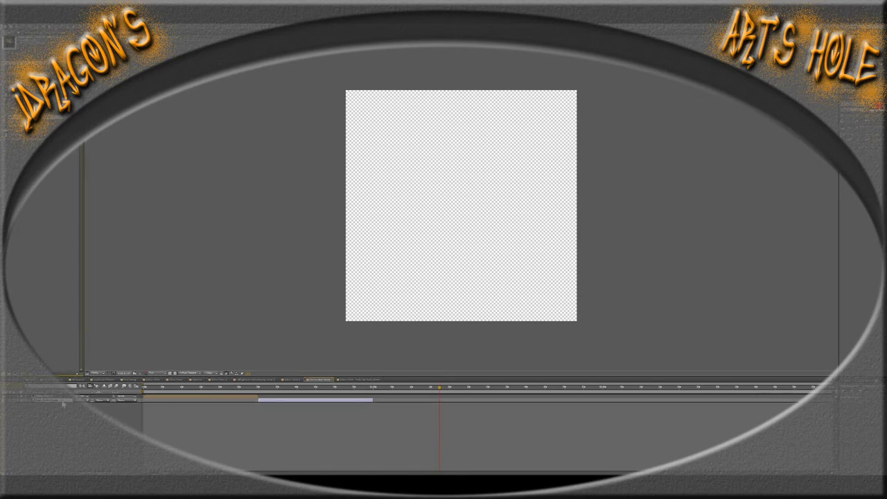
{"action": "key", "text": "ctrl+alt+y"}
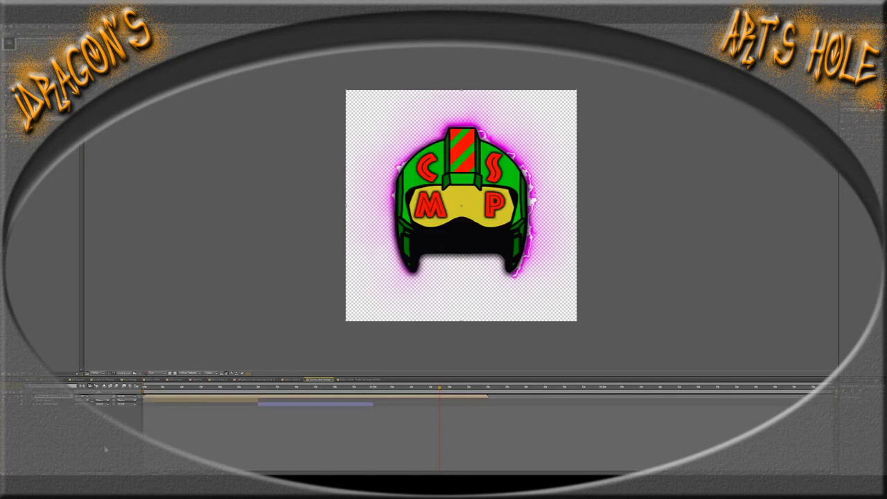
{"action": "left_click_drag", "start_coordinate": [179, 396], "coordinate": [426, 398]}
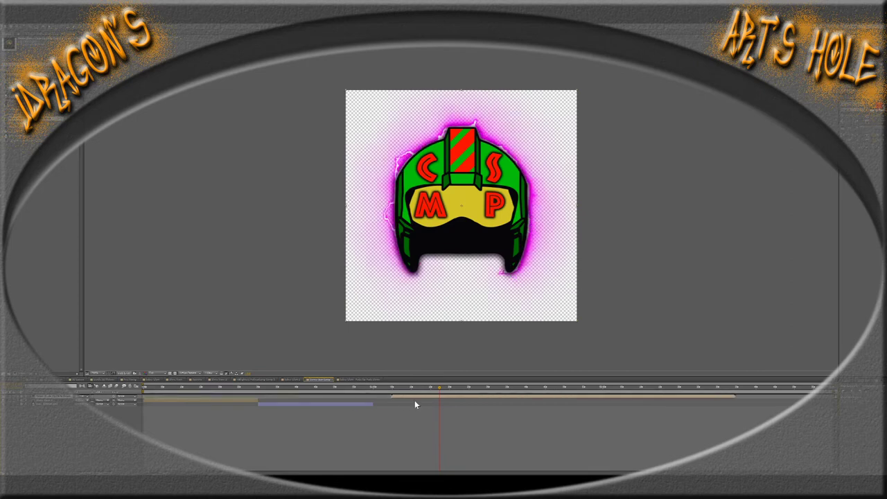
In the lightning helmet composition, expand the layer's properties and turn off the transparency grid for black
{"action": "left_click", "coordinate": [289, 380]}
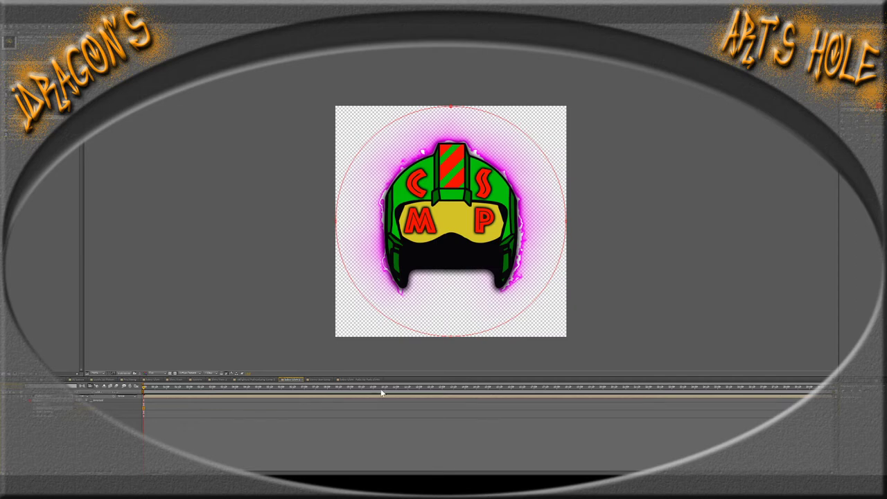
{"action": "left_click", "coordinate": [355, 380]}
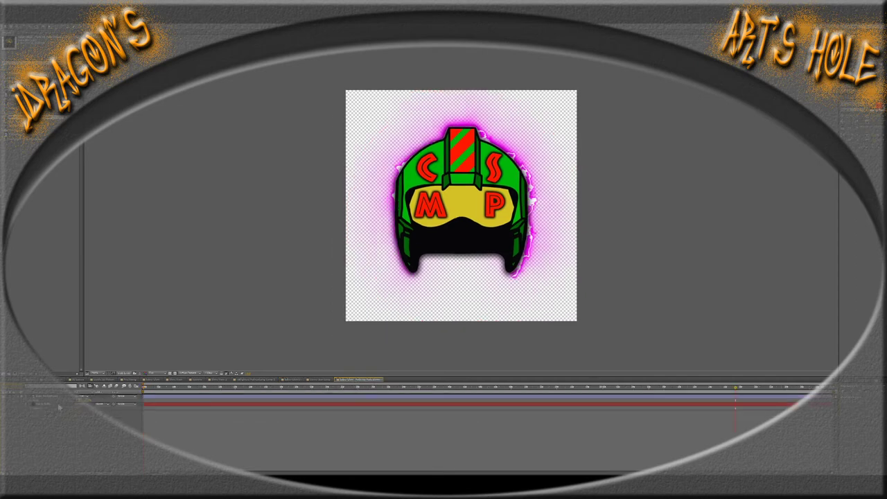
{"action": "left_click", "coordinate": [314, 380]}
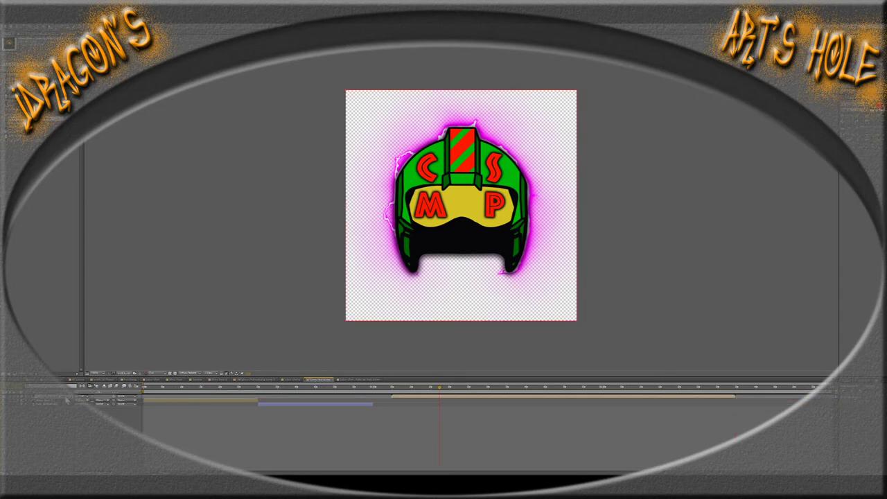
{"action": "left_click", "coordinate": [78, 404]}
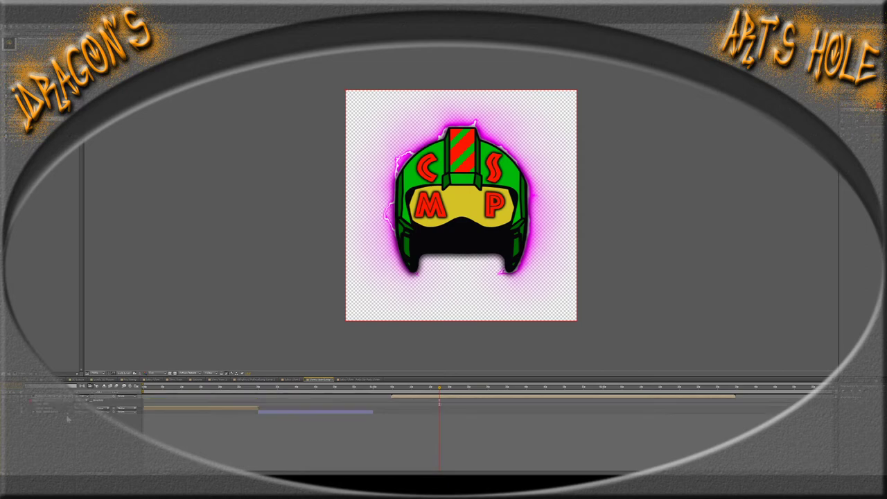
{"action": "left_click", "coordinate": [28, 407]}
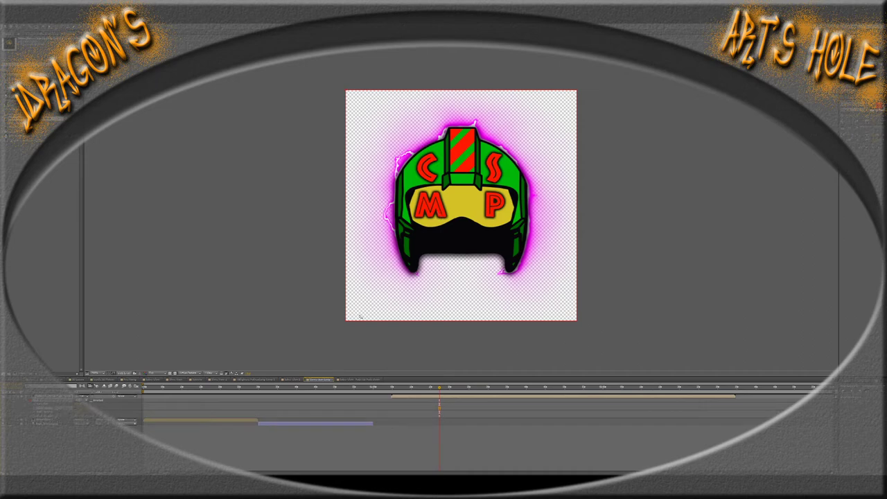
{"action": "left_click", "coordinate": [179, 375]}
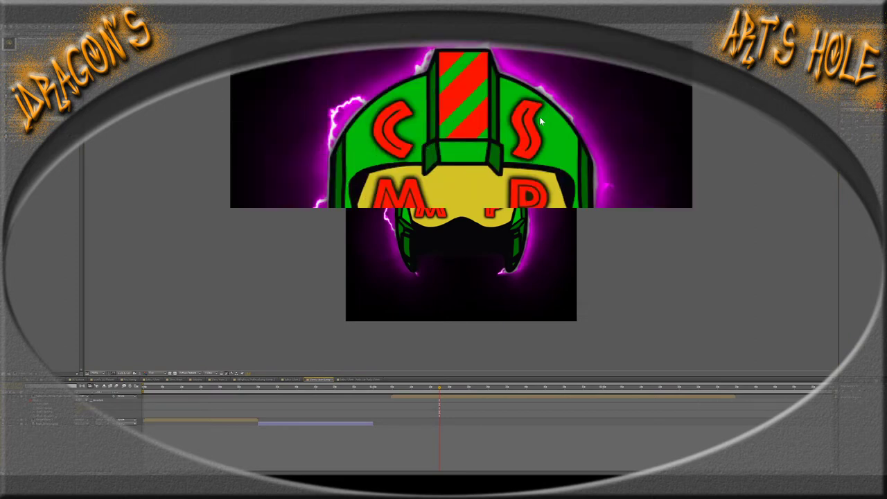
Bring up the portrait-format helmet composition with its transparent, empty frame
{"action": "scroll", "coordinate": [443, 260], "scroll_direction": "up", "scroll_amount": 2}
{"action": "scroll", "coordinate": [495, 212], "scroll_direction": "up", "scroll_amount": 2}
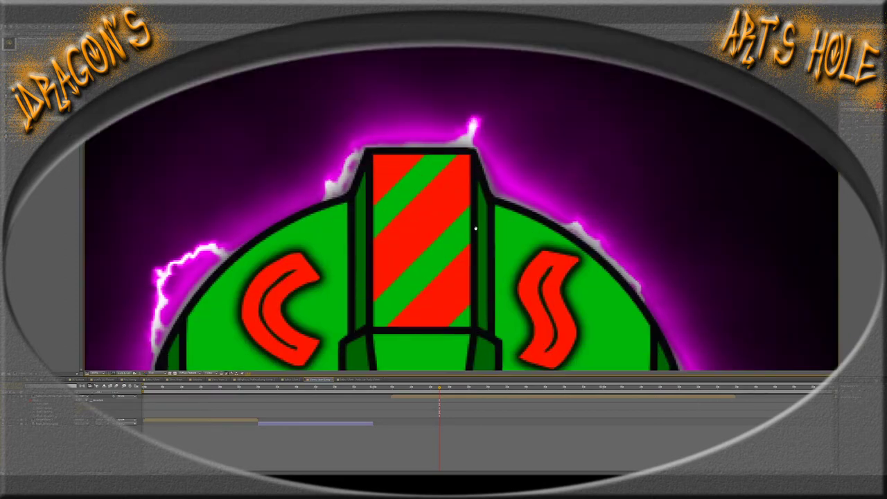
{"action": "scroll", "coordinate": [479, 208], "scroll_direction": "up", "scroll_amount": 2}
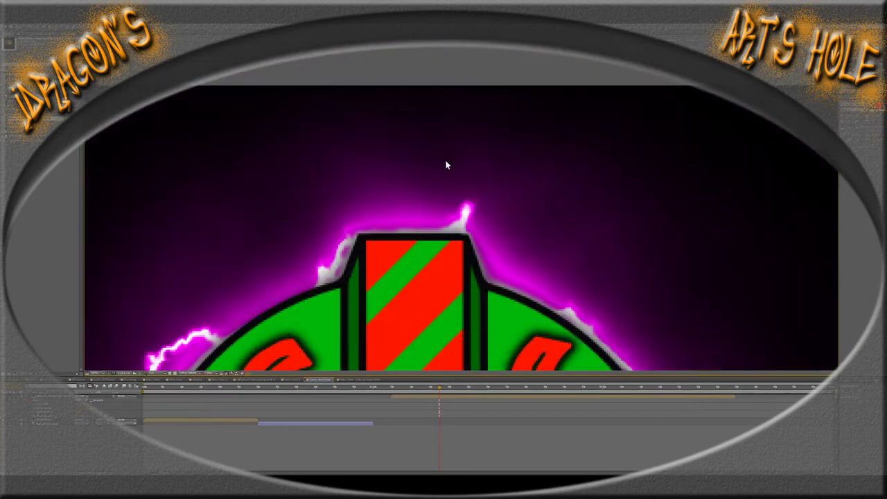
{"action": "scroll", "coordinate": [445, 162], "scroll_direction": "down", "scroll_amount": 2}
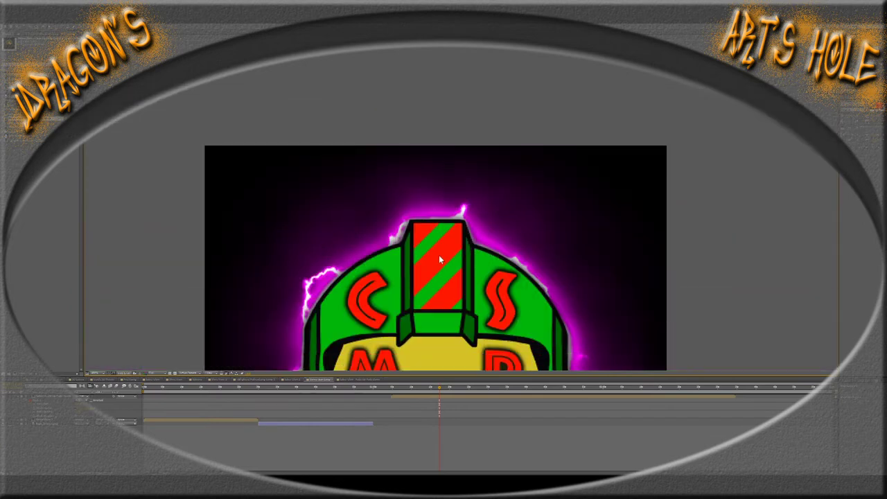
{"action": "scroll", "coordinate": [438, 280], "scroll_direction": "down", "scroll_amount": 3}
{"action": "scroll", "coordinate": [427, 179], "scroll_direction": "down", "scroll_amount": 2}
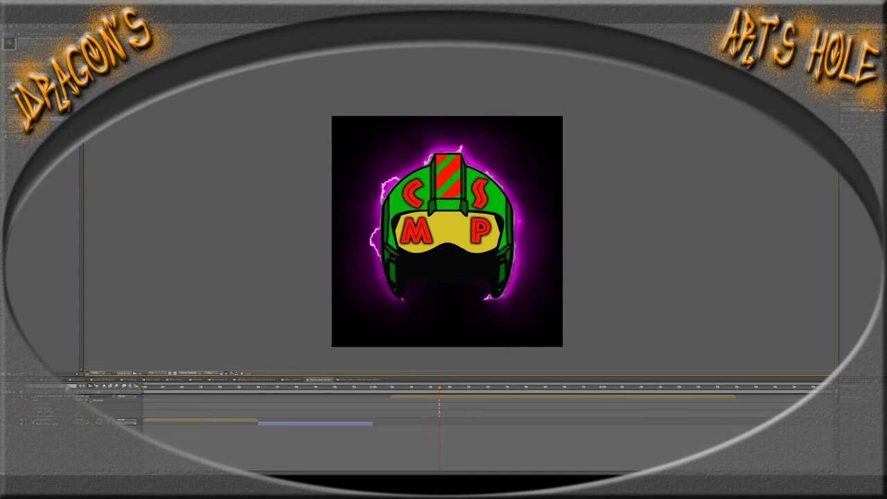
{"action": "left_click", "coordinate": [196, 383]}
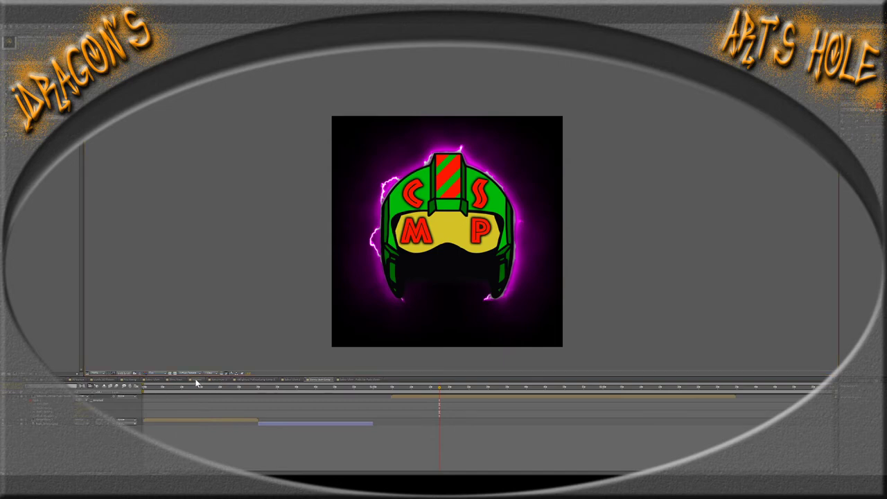
{"action": "left_click", "coordinate": [196, 382]}
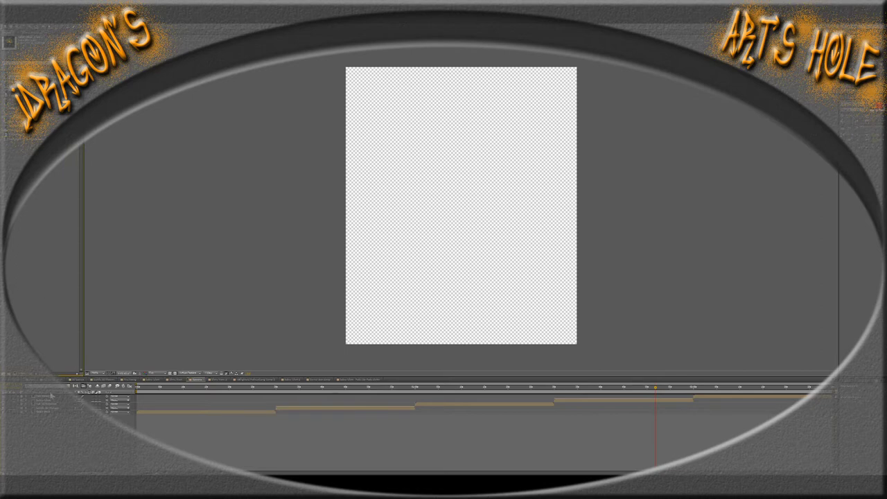
Preview the helmet comp on black inside the portrait comp, remove it, and return to the square comp
{"action": "left_click_drag", "start_coordinate": [52, 398], "coordinate": [305, 399]}
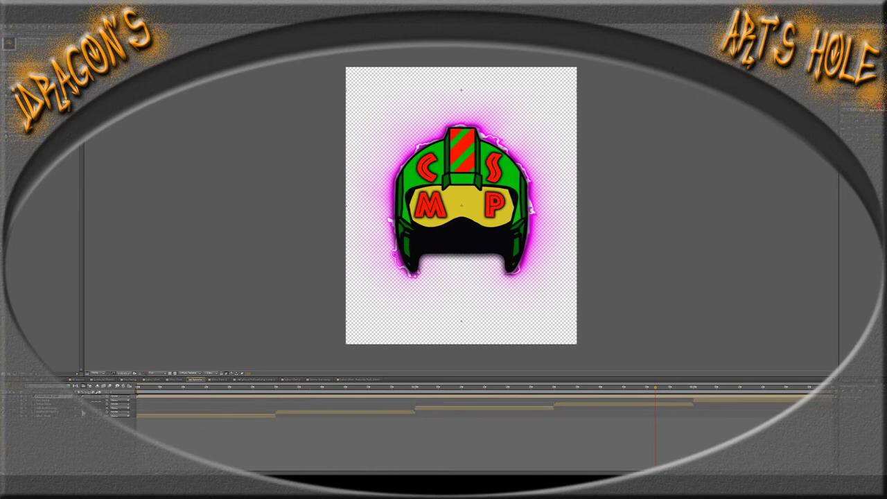
{"action": "left_click", "coordinate": [178, 371]}
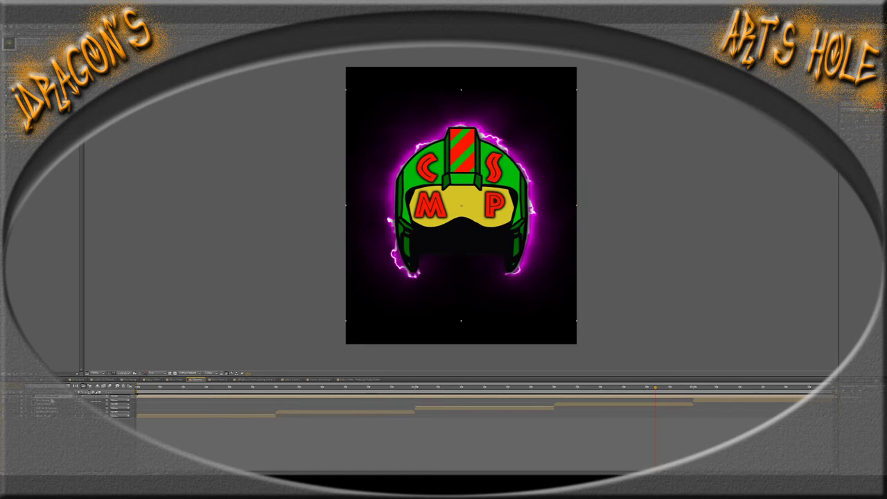
{"action": "key", "text": "Delete"}
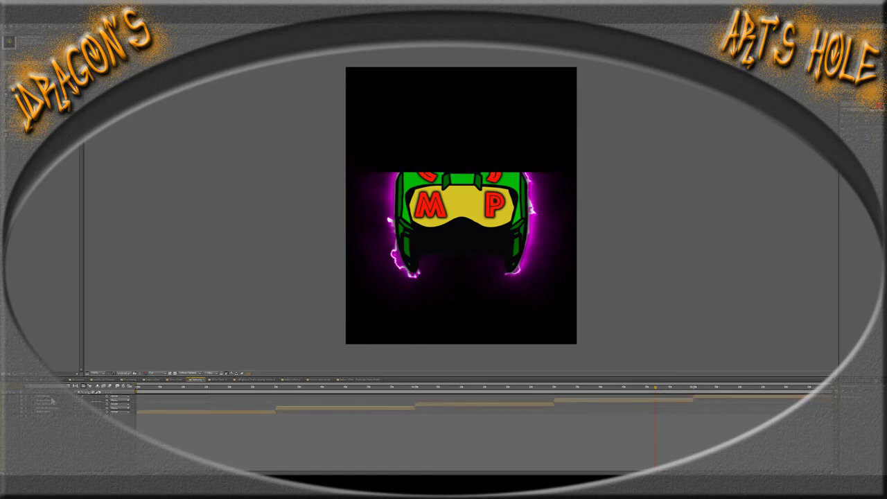
{"action": "left_click", "coordinate": [316, 381]}
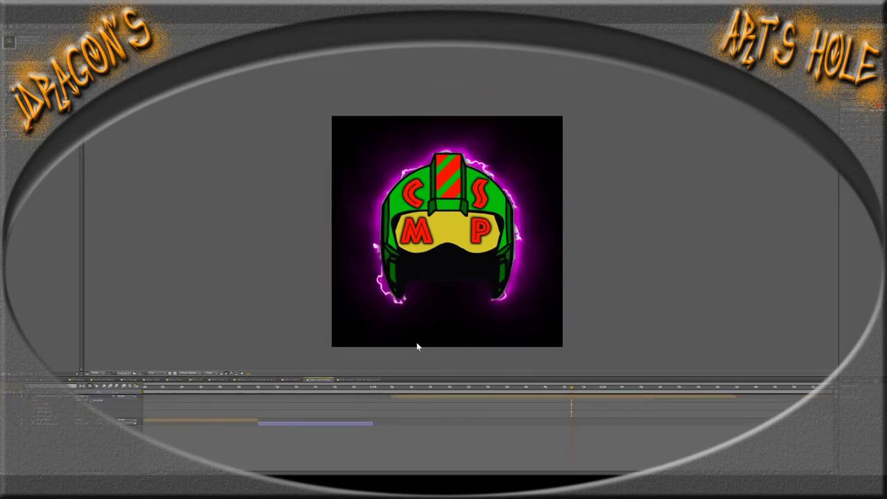
Open the transparent helmet composition and rewind its glow animation to the first frame
{"action": "left_click", "coordinate": [360, 379]}
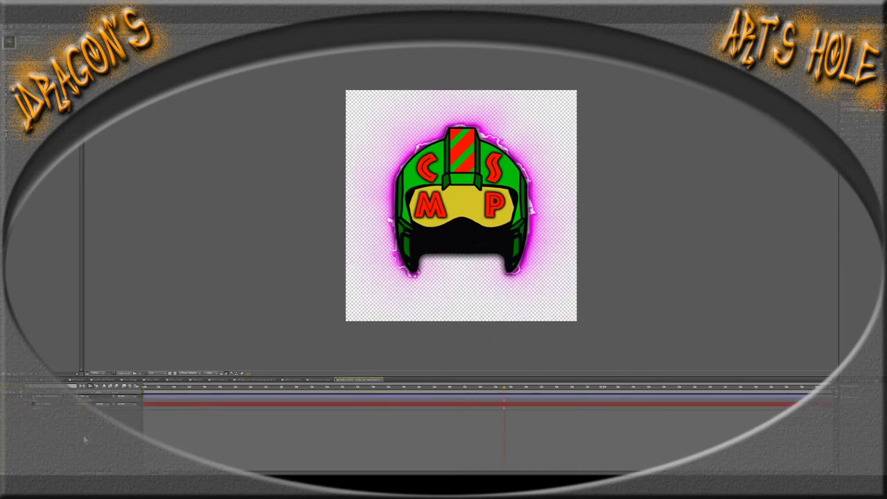
{"action": "left_click", "coordinate": [61, 405]}
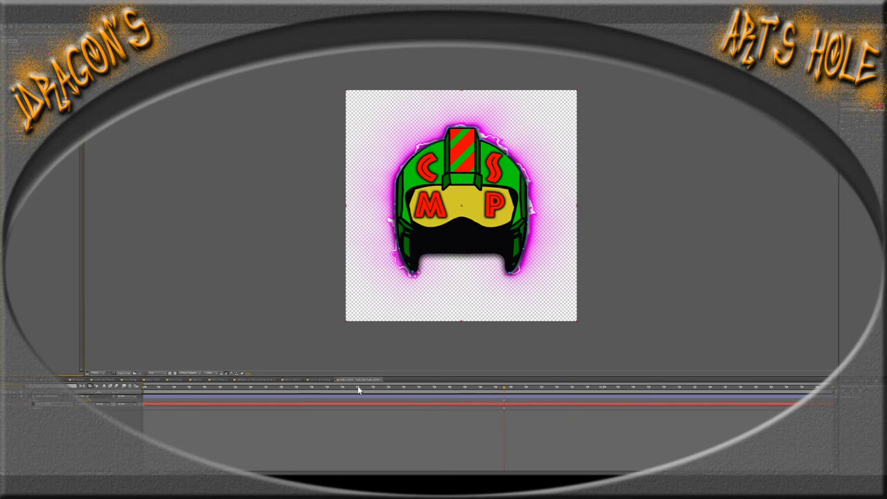
{"action": "left_click_drag", "start_coordinate": [332, 393], "coordinate": [135, 402]}
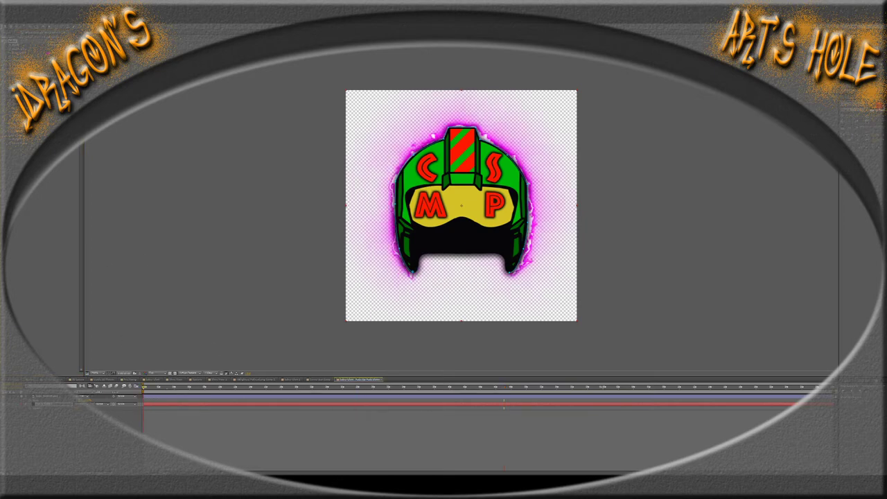
{"action": "left_click", "coordinate": [36, 220]}
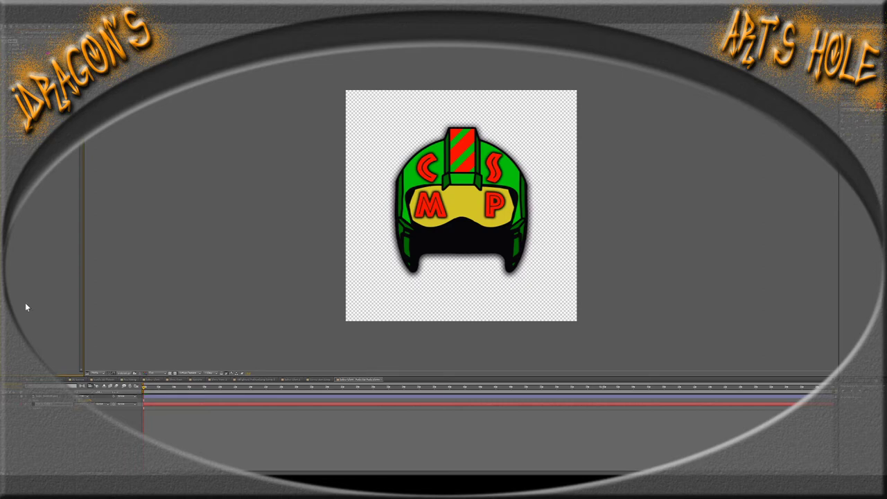
{"action": "left_click", "coordinate": [163, 376]}
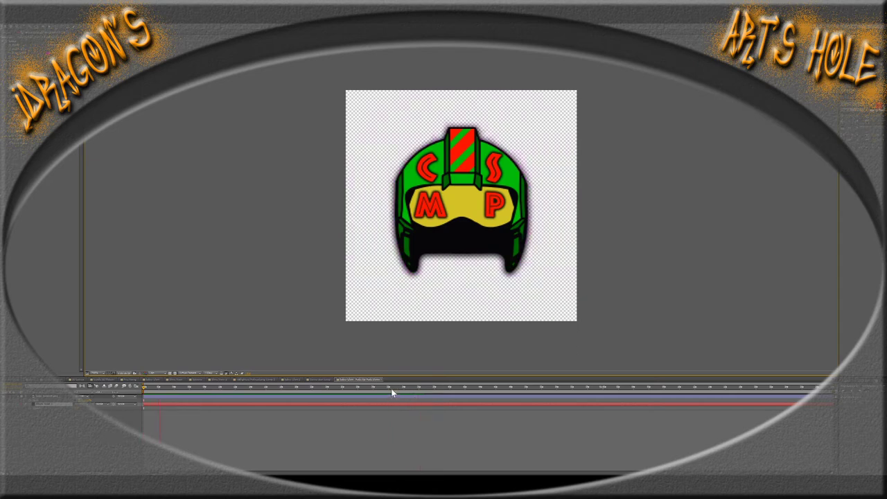
Step the time indicator between earlier and later frames showing the pink glow and electric beams
{"action": "left_click", "coordinate": [373, 393]}
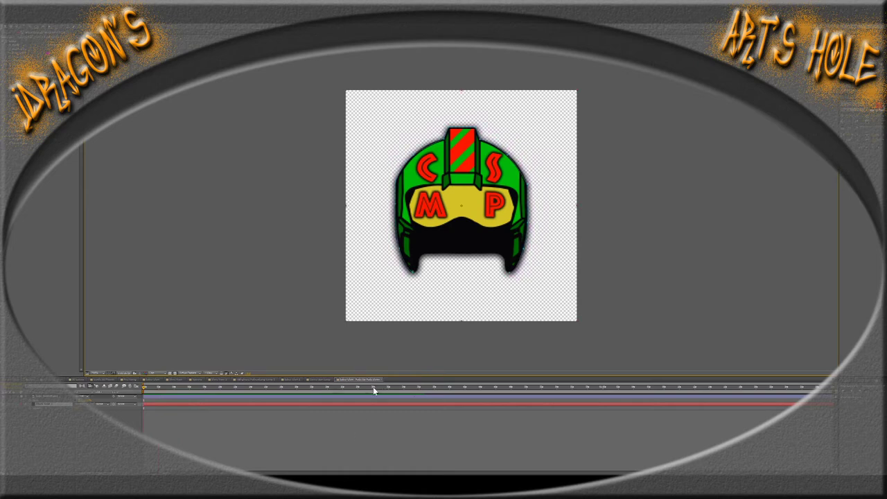
{"action": "left_click", "coordinate": [374, 388]}
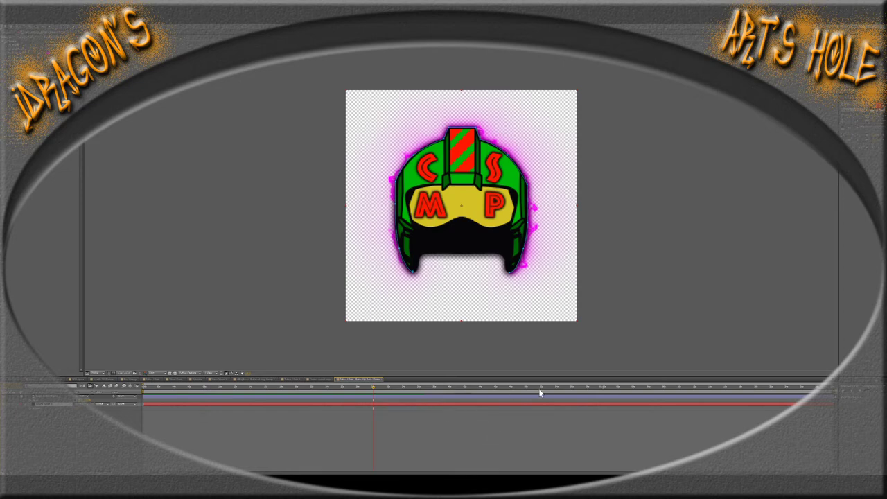
{"action": "left_click", "coordinate": [603, 387]}
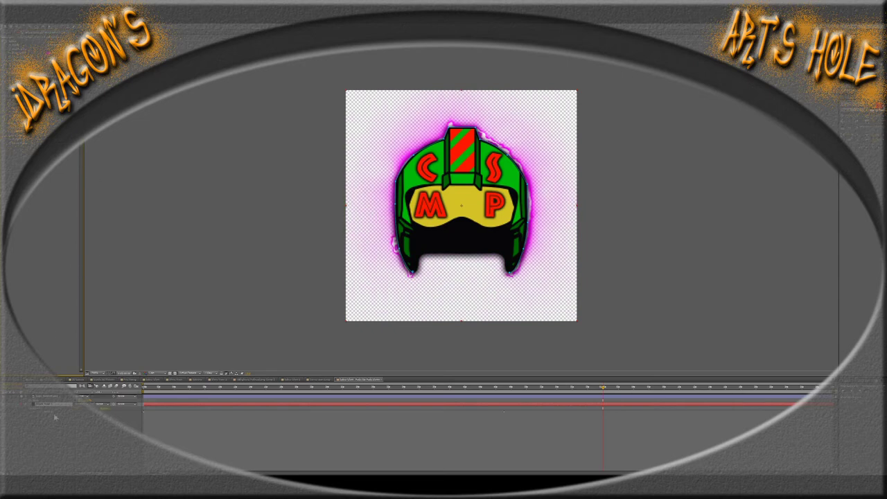
{"action": "left_click", "coordinate": [604, 391]}
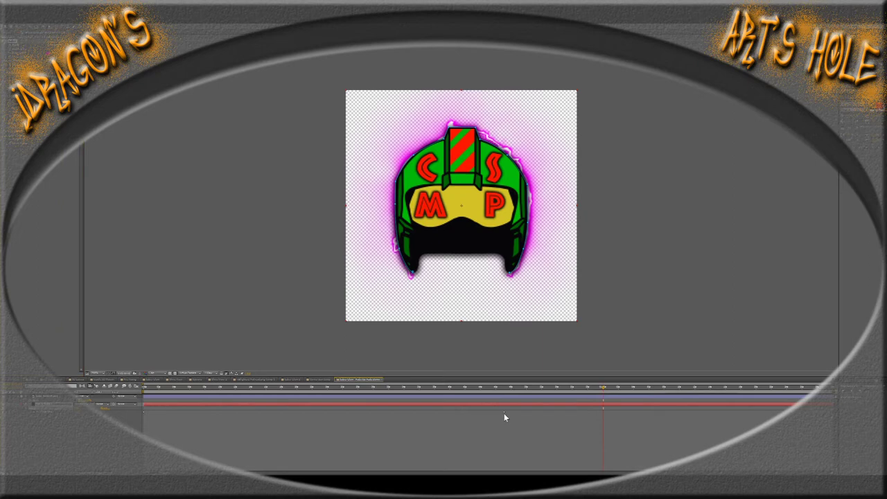
{"action": "left_click", "coordinate": [374, 388]}
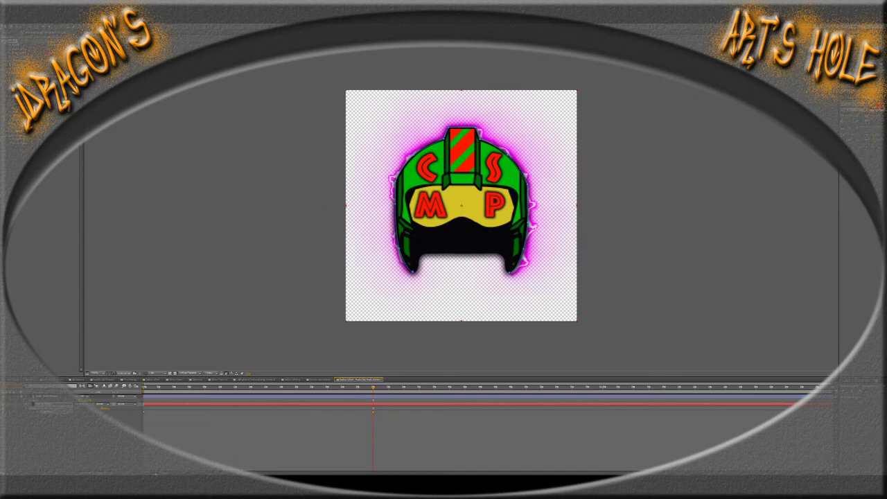
Zoom the timeline in and out, then jump to the later frame where the glow peaks
{"action": "left_click", "coordinate": [490, 387]}
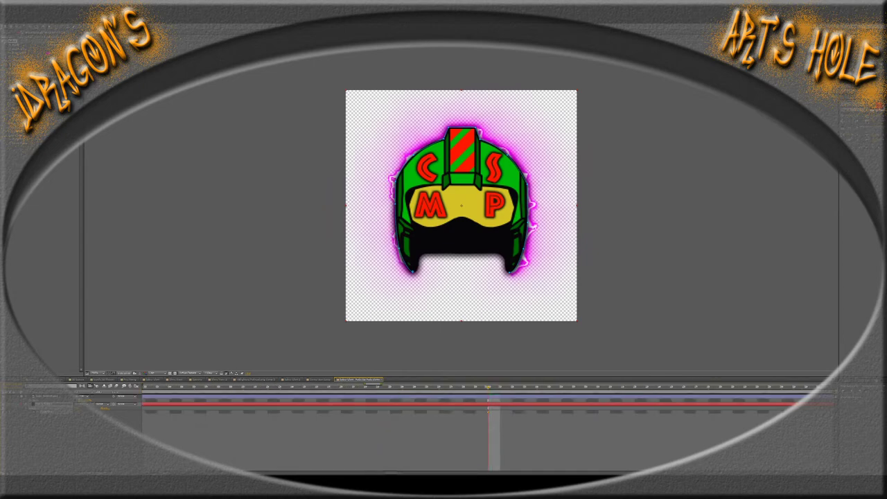
{"action": "key", "text": "equal"}
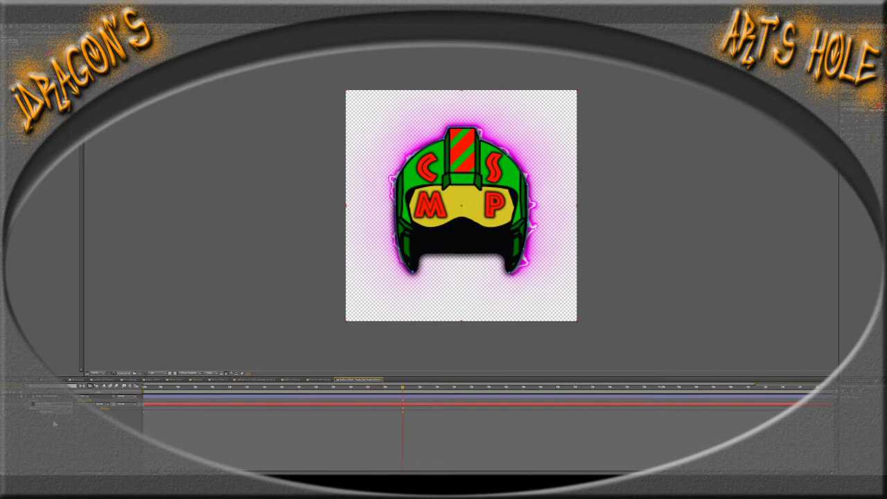
{"action": "left_click", "coordinate": [59, 406]}
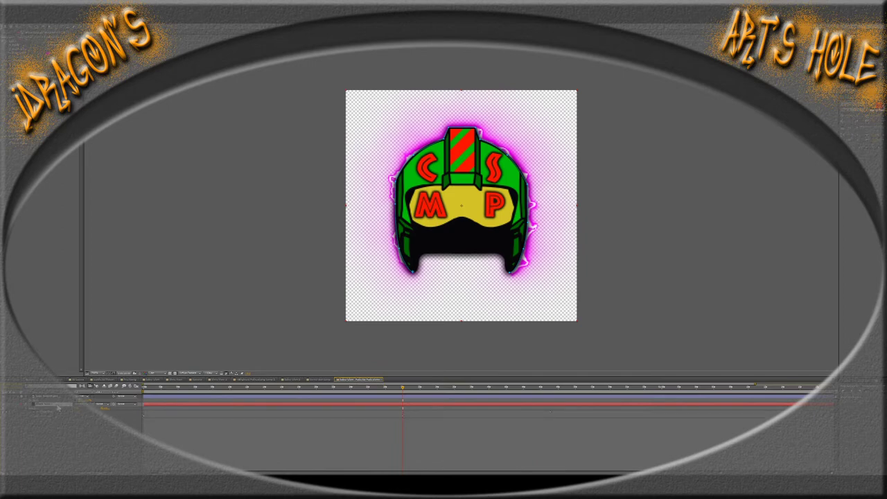
{"action": "left_click", "coordinate": [552, 416]}
{"action": "key", "text": "equal"}
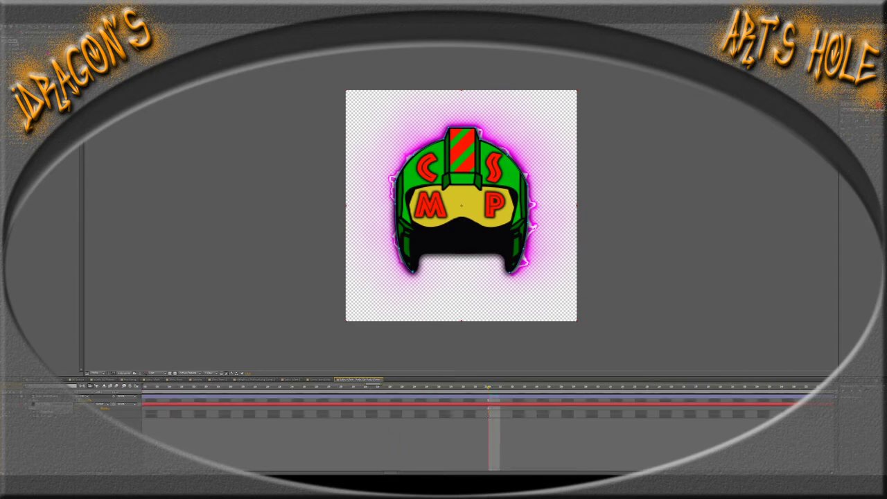
{"action": "key", "text": "minus"}
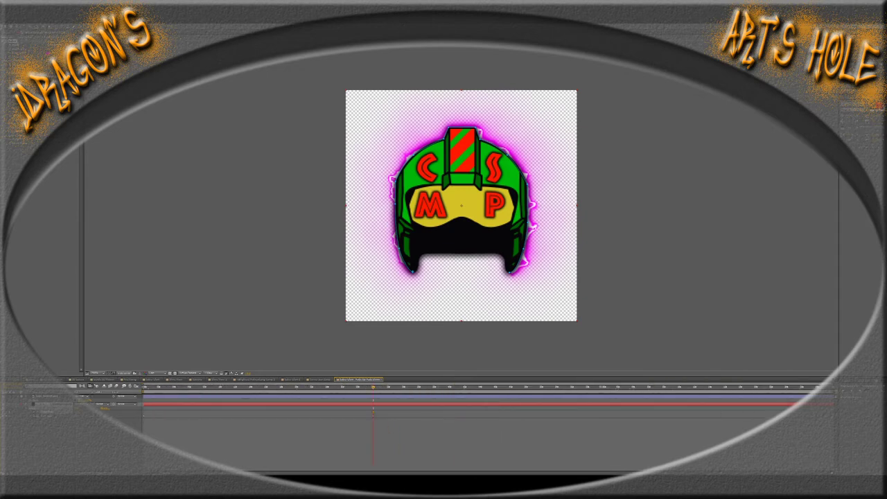
{"action": "left_click", "coordinate": [603, 389]}
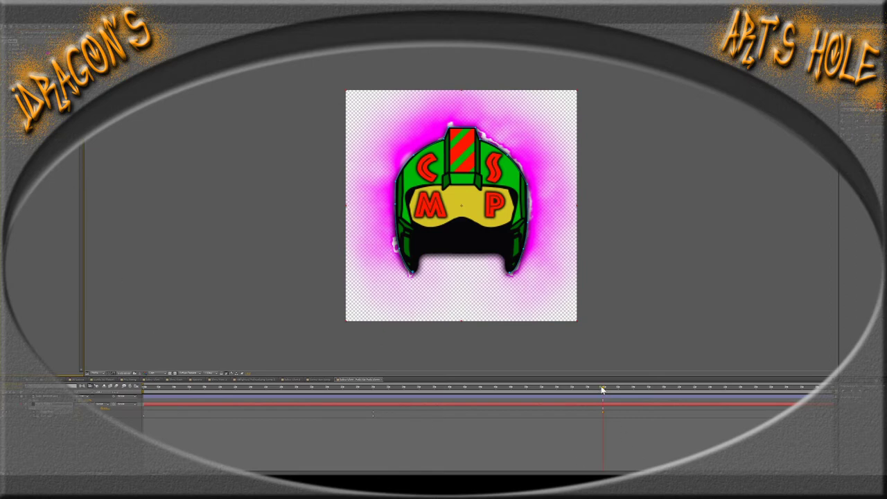
Nudge the playhead slightly earlier and add a new black solid layer with Ctrl+Y
{"action": "mouse_move", "coordinate": [602, 388]}
{"action": "left_mouse_down"}
{"action": "mouse_move", "coordinate": [583, 390]}
{"action": "mouse_move", "coordinate": [603, 395]}
{"action": "left_mouse_up"}
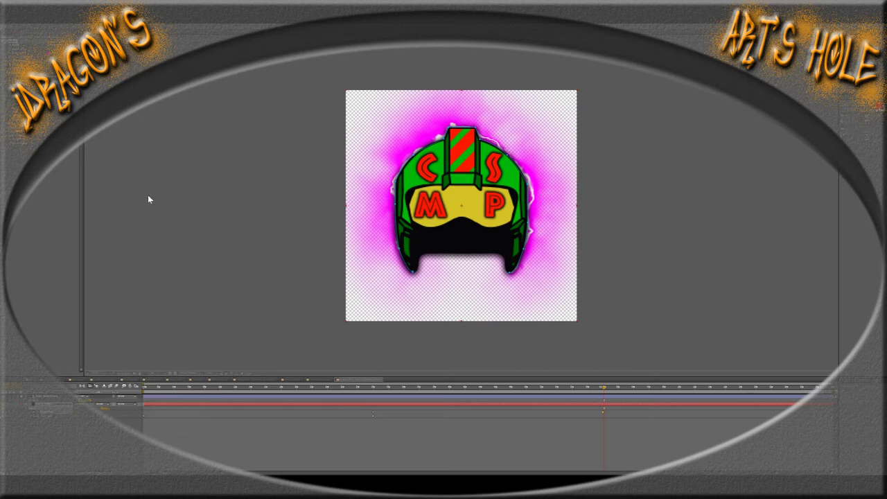
{"action": "key", "text": "ctrl+y"}
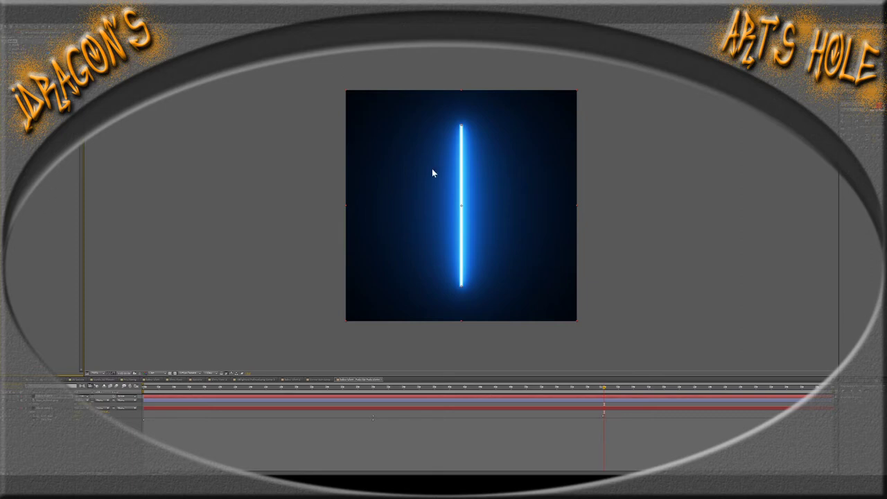
Drag the blue beam's end points so it runs diagonally from lower left to upper right
{"action": "left_click_drag", "start_coordinate": [462, 287], "coordinate": [414, 257]}
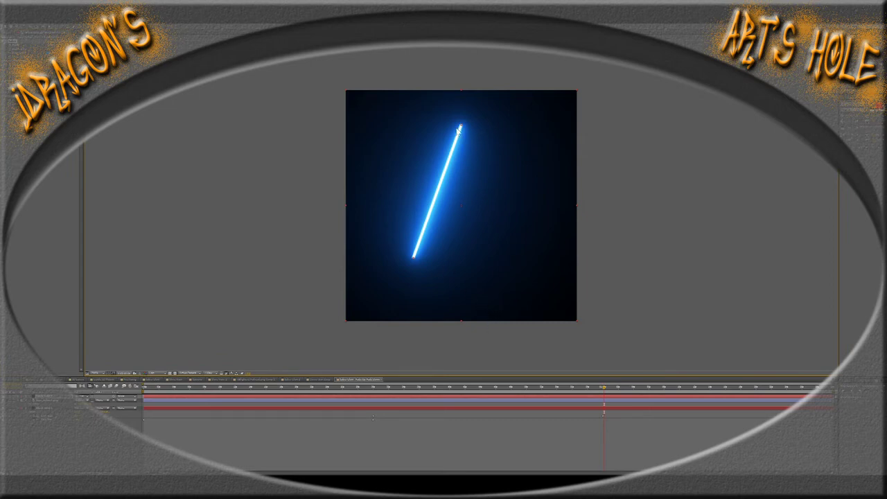
{"action": "left_click_drag", "start_coordinate": [463, 125], "coordinate": [495, 178]}
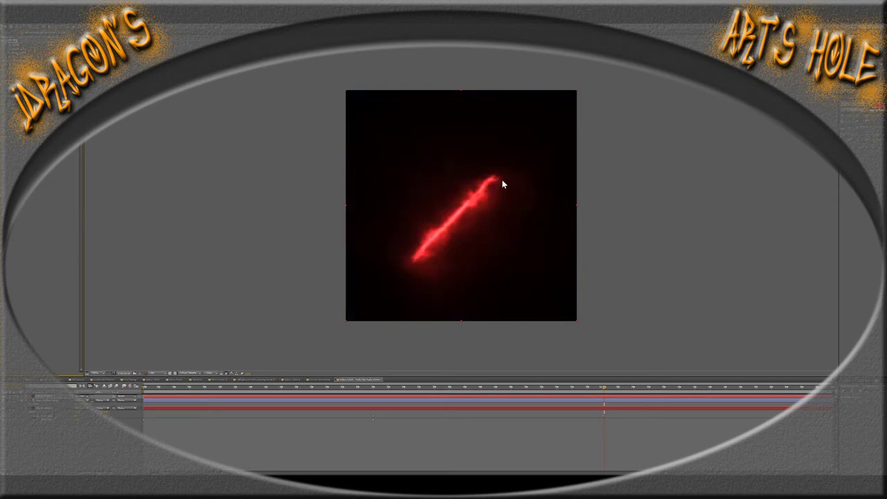
Extend the red streak upward and move it lower to line up with the crossguard stroke
{"action": "mouse_move", "coordinate": [528, 149]}
{"action": "left_mouse_down"}
{"action": "mouse_move", "coordinate": [508, 143]}
{"action": "mouse_move", "coordinate": [519, 128]}
{"action": "left_mouse_up"}
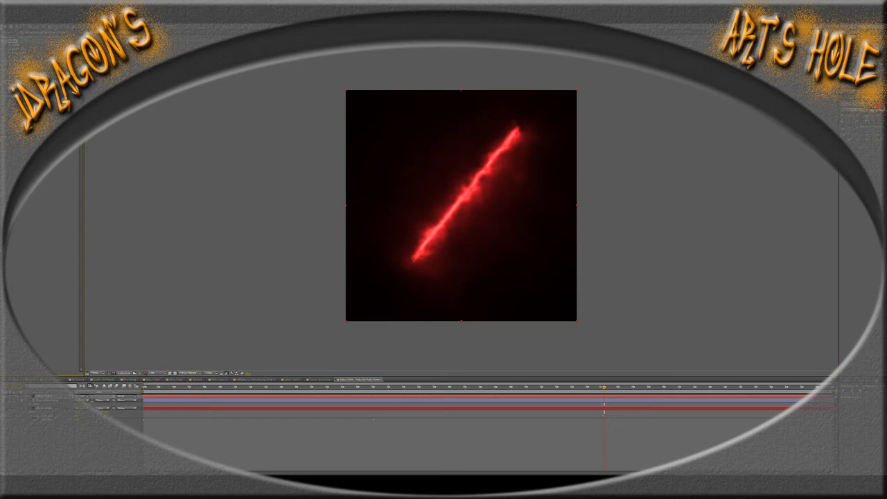
{"action": "left_click", "coordinate": [57, 400]}
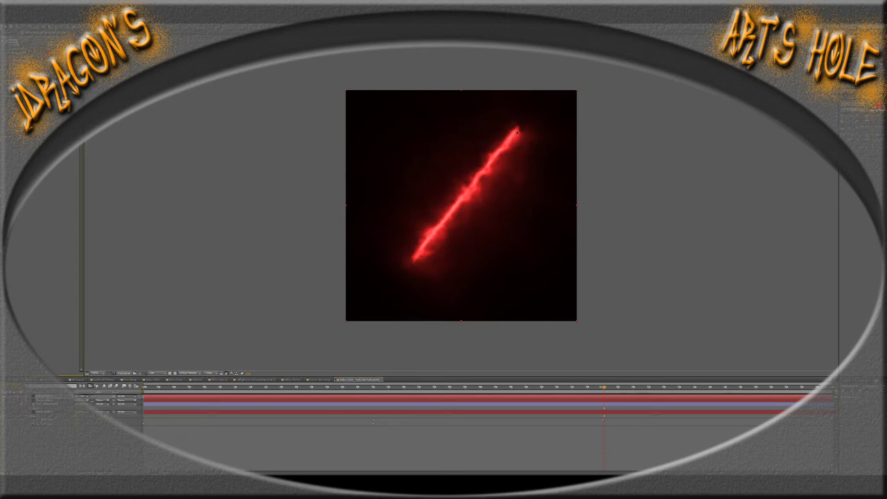
{"action": "mouse_move", "coordinate": [515, 128]}
{"action": "left_mouse_down"}
{"action": "mouse_move", "coordinate": [515, 150]}
{"action": "mouse_move", "coordinate": [481, 178]}
{"action": "mouse_move", "coordinate": [475, 300]}
{"action": "mouse_move", "coordinate": [404, 309]}
{"action": "left_mouse_up"}
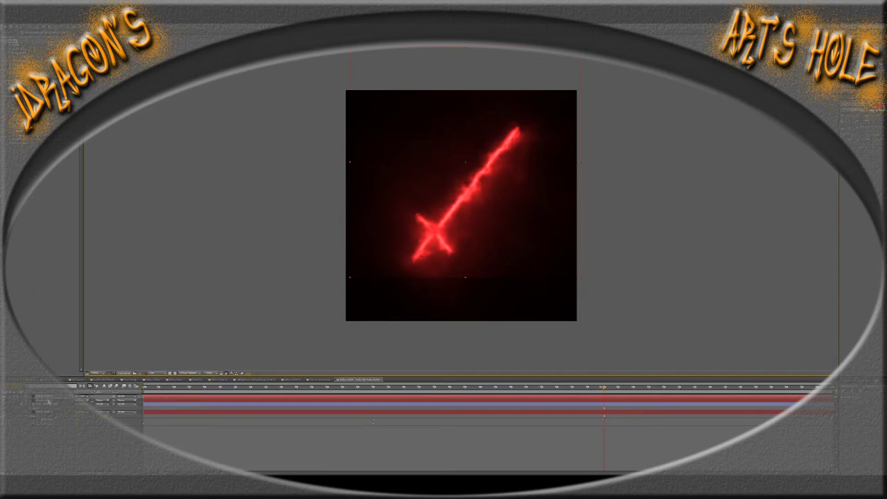
{"action": "left_click", "coordinate": [49, 400]}
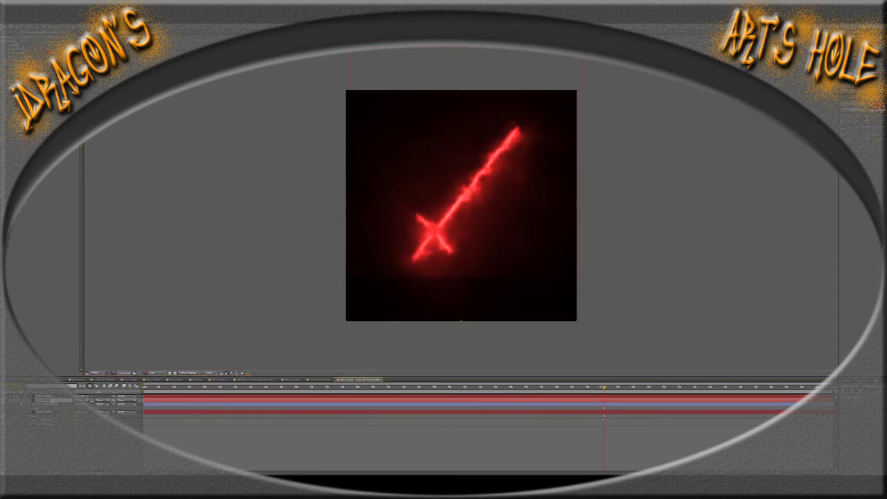
{"action": "left_click", "coordinate": [50, 400]}
Delete the red sword layer and scrub the glow animation back and forth
{"action": "key", "text": "Delete"}
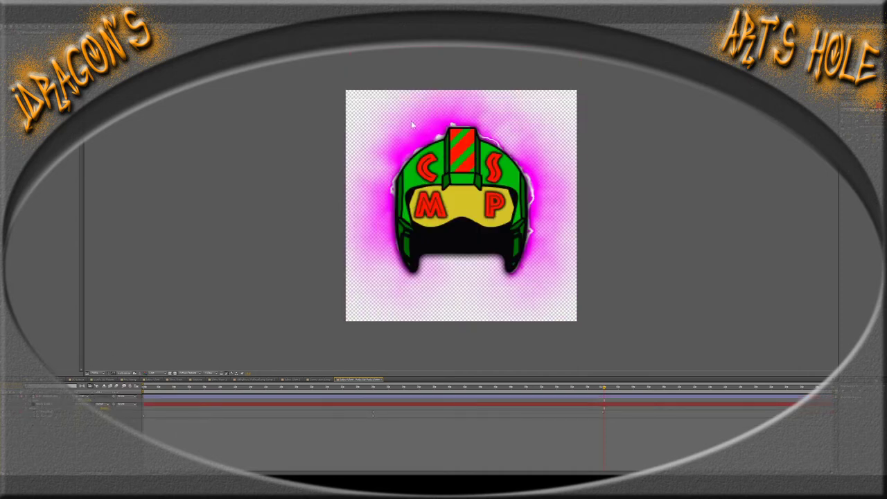
{"action": "left_click", "coordinate": [56, 405]}
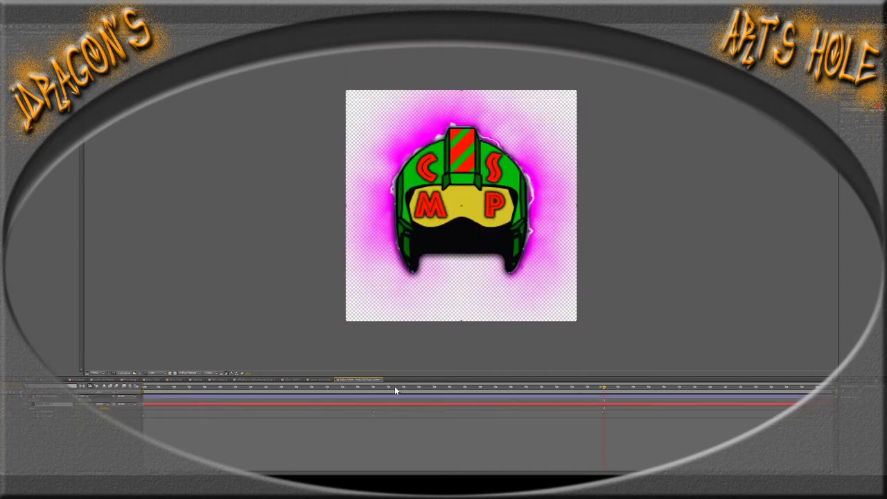
{"action": "left_click", "coordinate": [361, 387]}
{"action": "left_click", "coordinate": [390, 392]}
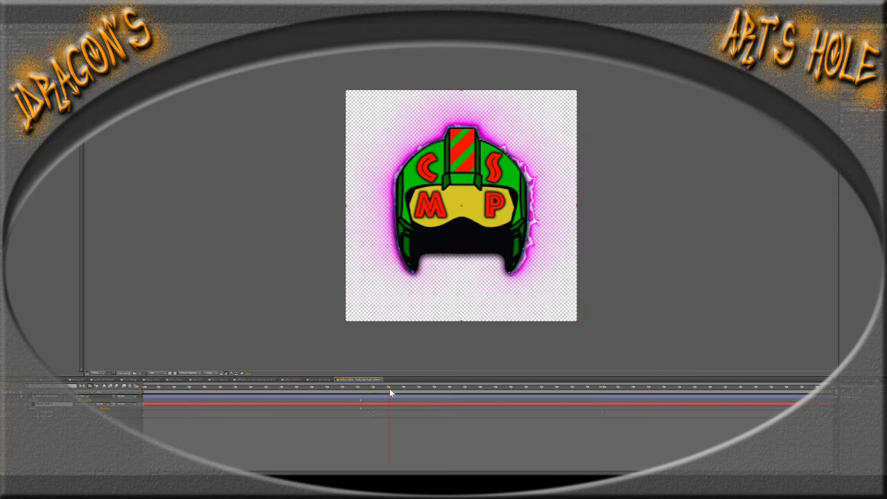
{"action": "left_click", "coordinate": [58, 421]}
{"action": "left_click", "coordinate": [39, 410]}
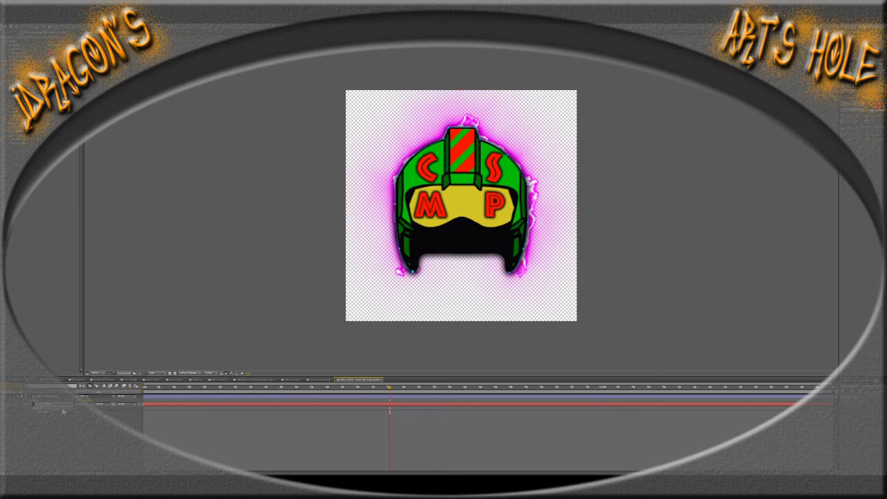
Zoom and pan the viewer to inspect the helmet glow, then return to 100%
{"action": "scroll", "coordinate": [399, 265], "scroll_direction": "up", "scroll_amount": 2}
{"action": "scroll", "coordinate": [399, 265], "scroll_direction": "down", "scroll_amount": 1}
{"action": "scroll", "coordinate": [424, 248], "scroll_direction": "left", "scroll_amount": 2}
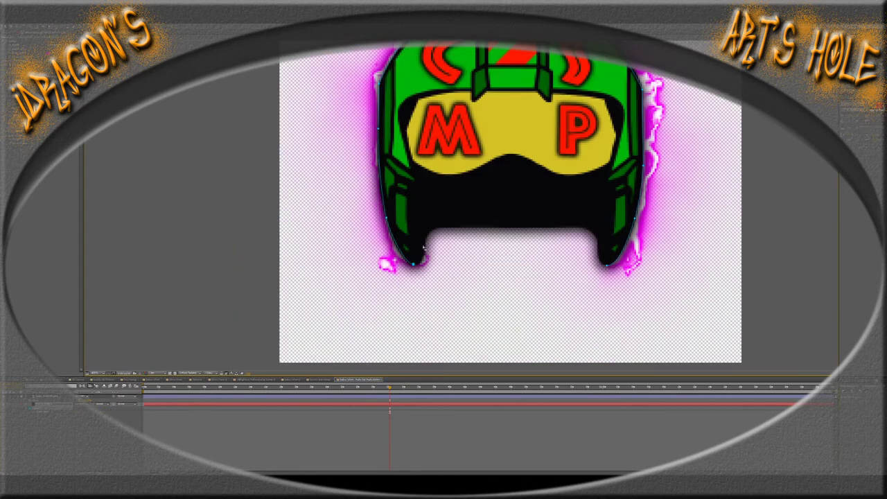
{"action": "scroll", "coordinate": [424, 248], "scroll_direction": "up", "scroll_amount": 2}
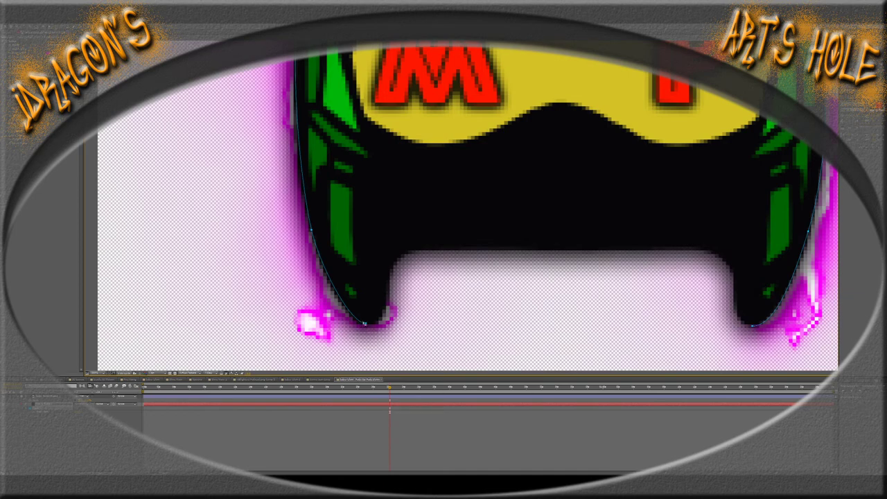
{"action": "scroll", "coordinate": [340, 295], "scroll_direction": "up", "scroll_amount": 5}
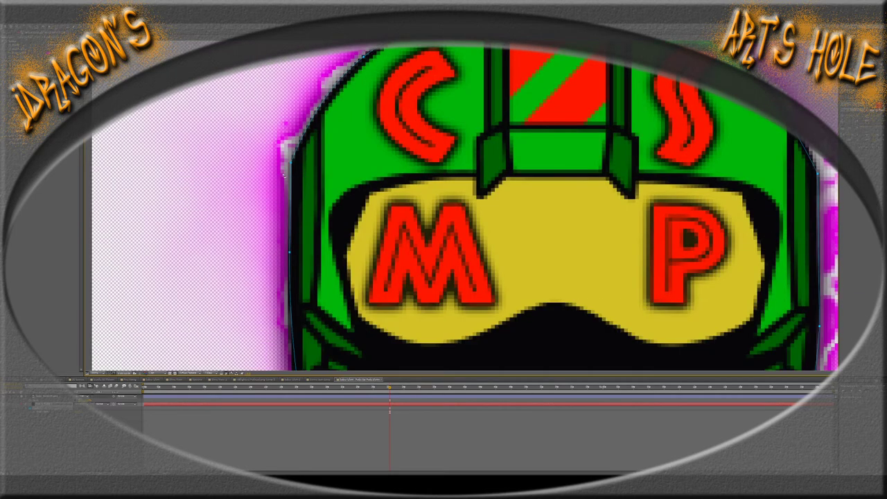
{"action": "scroll", "coordinate": [435, 276], "scroll_direction": "up", "scroll_amount": 5}
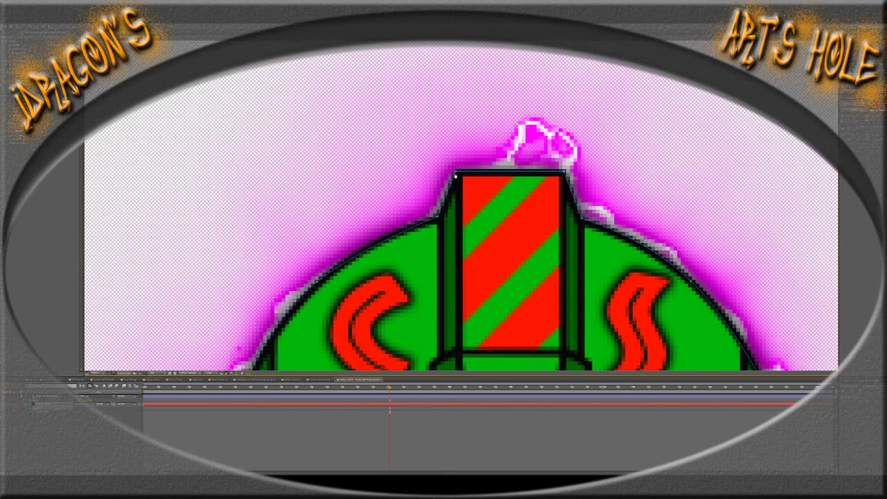
{"action": "scroll", "coordinate": [629, 248], "scroll_direction": "down", "scroll_amount": 4}
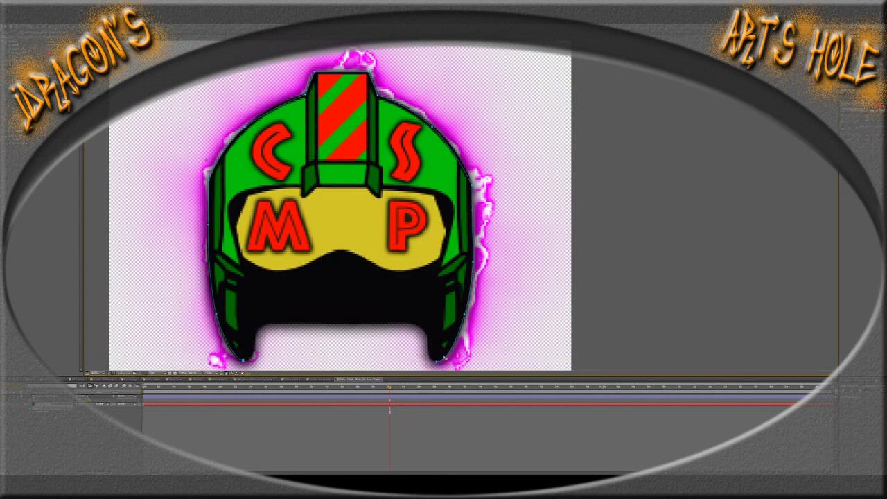
{"action": "left_click_drag", "start_coordinate": [347, 148], "coordinate": [414, 177]}
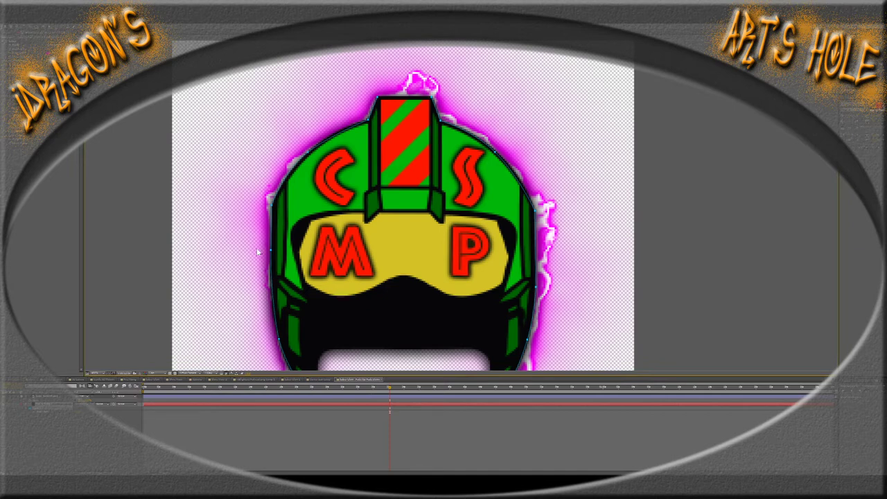
{"action": "key", "text": "comma"}
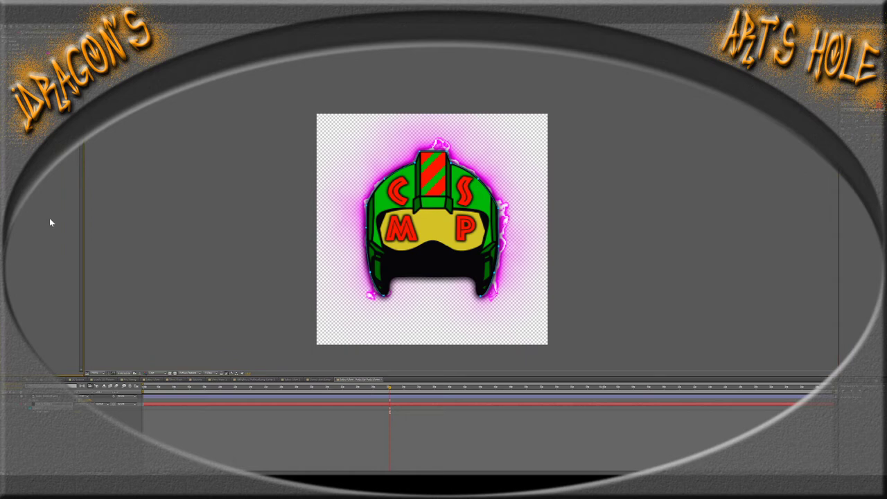
Jump to a later frame where the pink glow is fullest and select a logo layer
{"action": "scroll", "coordinate": [436, 214], "scroll_direction": "up", "scroll_amount": 2}
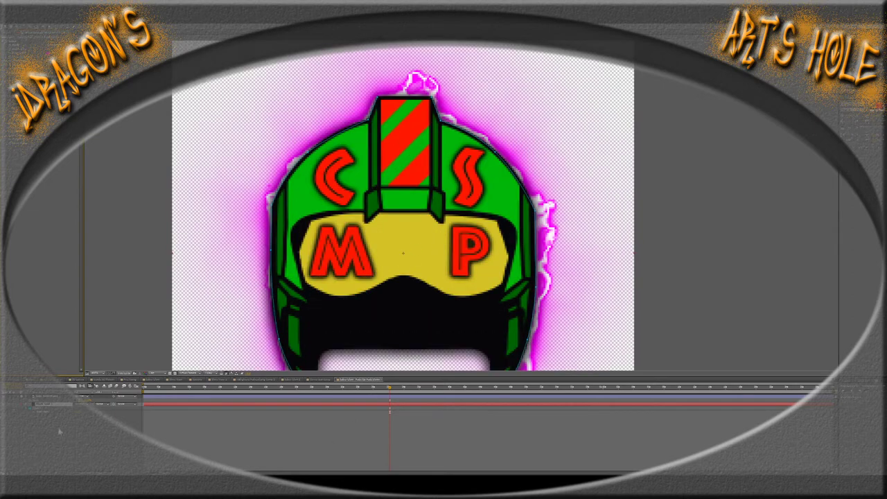
{"action": "left_click", "coordinate": [603, 393]}
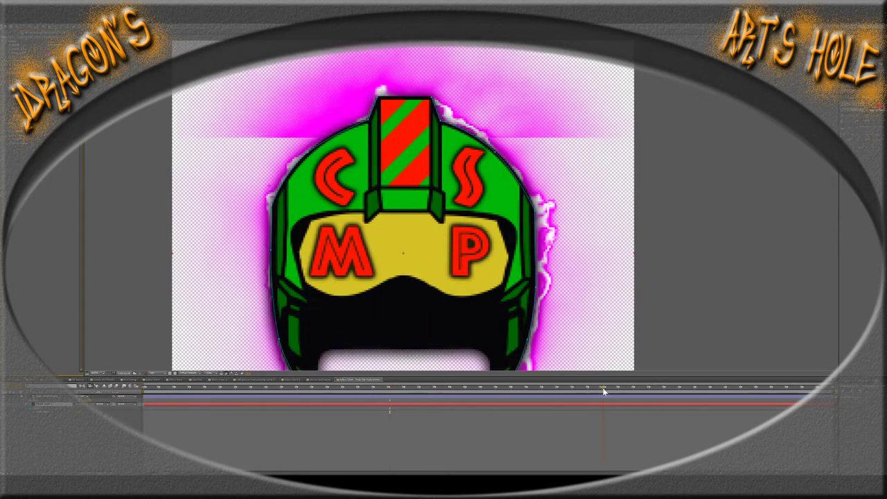
{"action": "scroll", "coordinate": [414, 314], "scroll_direction": "down", "scroll_amount": 2}
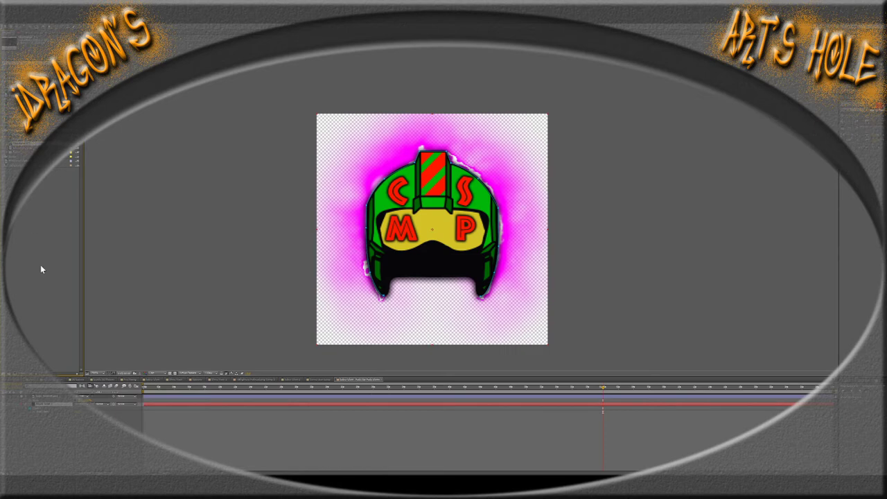
{"action": "left_click", "coordinate": [63, 402]}
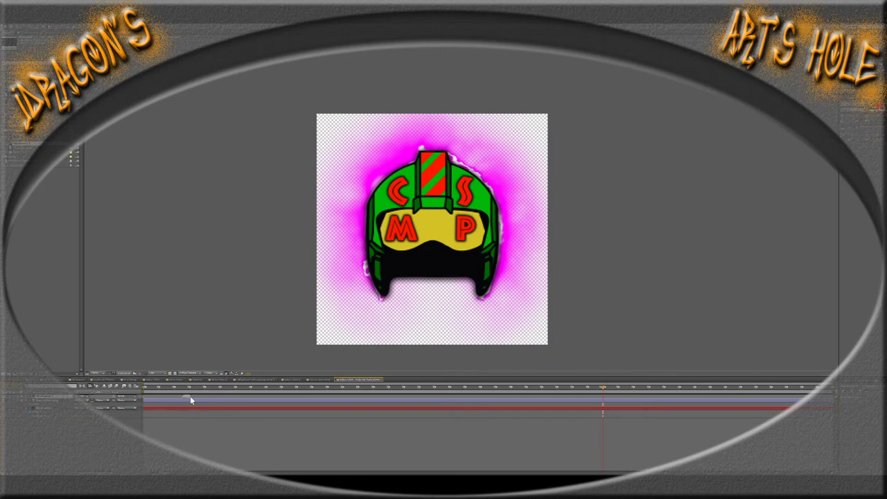
Slide the burst layer to start at the current time and scrub to preview the eruption
{"action": "left_click_drag", "start_coordinate": [190, 399], "coordinate": [604, 400]}
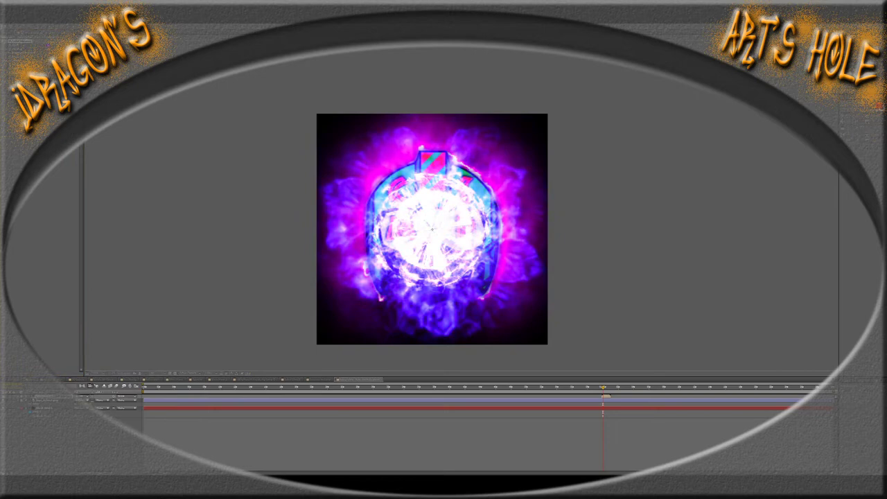
{"action": "left_click", "coordinate": [109, 358]}
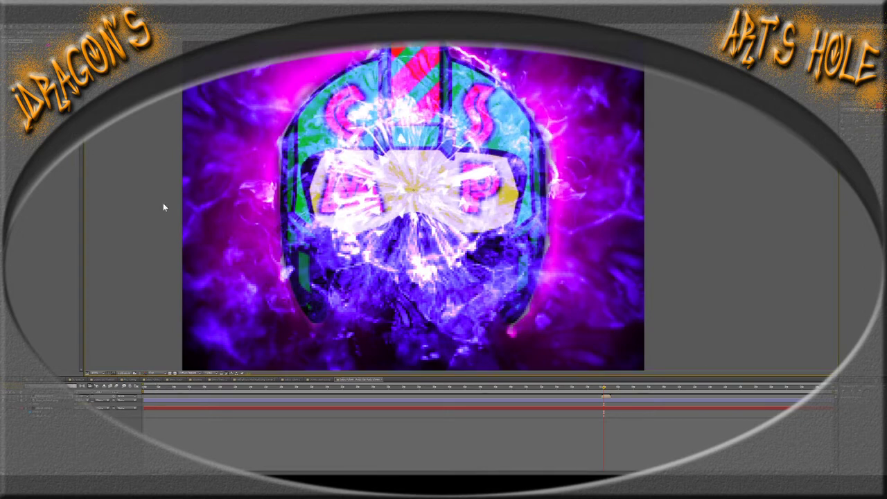
{"action": "scroll", "coordinate": [437, 239], "scroll_direction": "down", "scroll_amount": 2}
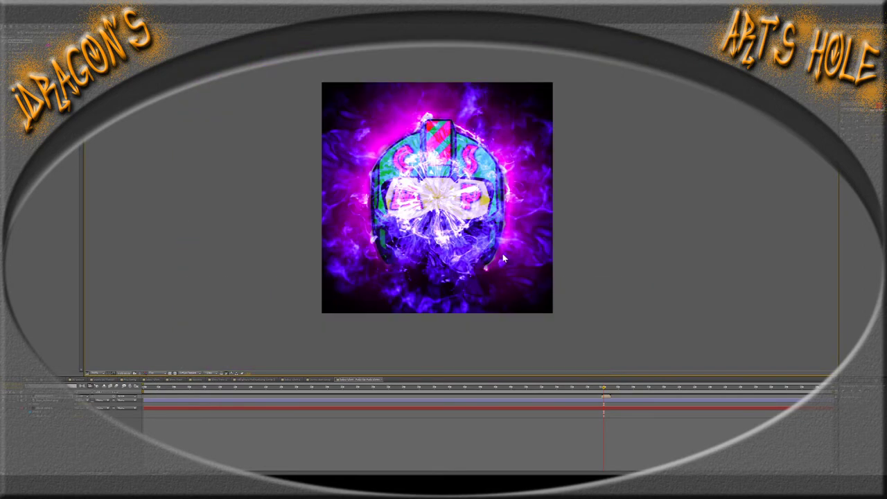
{"action": "scroll", "coordinate": [494, 261], "scroll_direction": "up", "scroll_amount": 2}
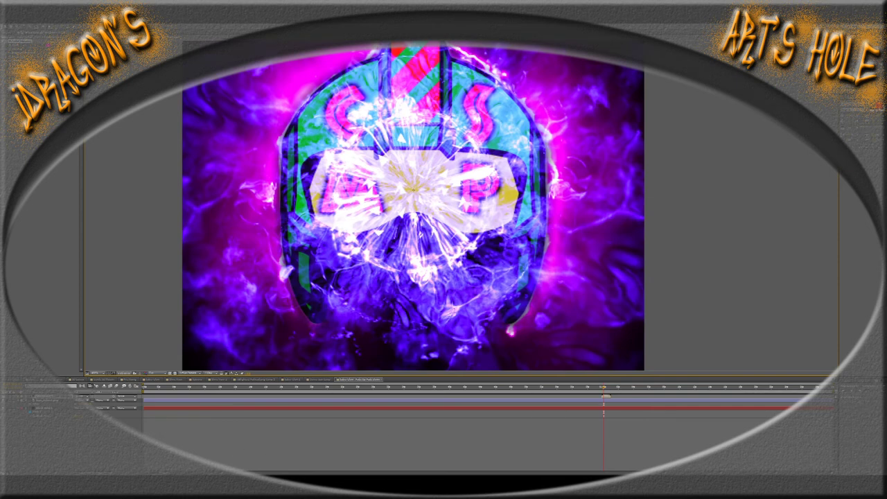
{"action": "mouse_move", "coordinate": [492, 390]}
{"action": "left_mouse_down"}
{"action": "mouse_move", "coordinate": [476, 390]}
{"action": "mouse_move", "coordinate": [485, 393]}
{"action": "left_mouse_up"}
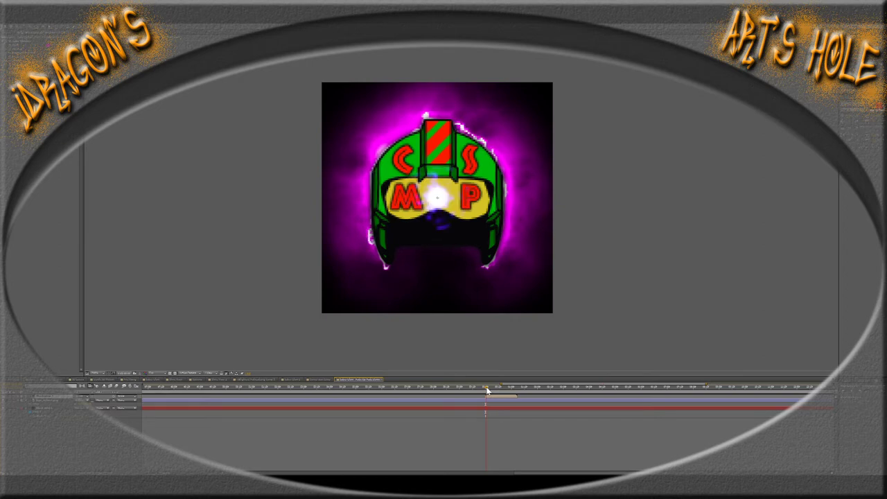
Delete the white flare burst and scrub to preview the blue and purple smoke
{"action": "left_click_drag", "start_coordinate": [488, 392], "coordinate": [490, 390]}
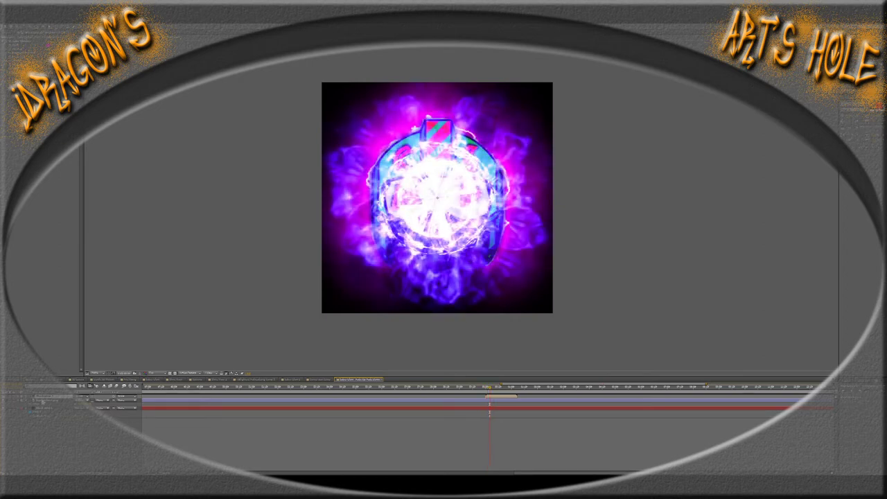
{"action": "key", "text": "Delete"}
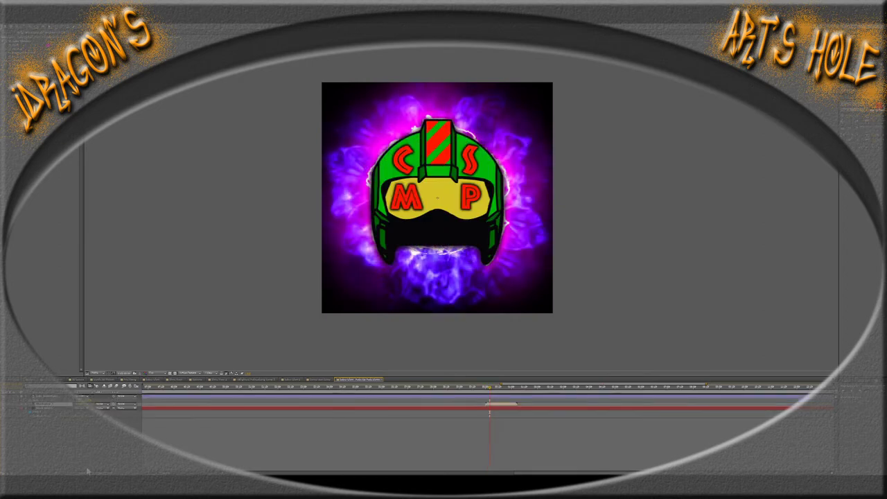
{"action": "left_click", "coordinate": [487, 389]}
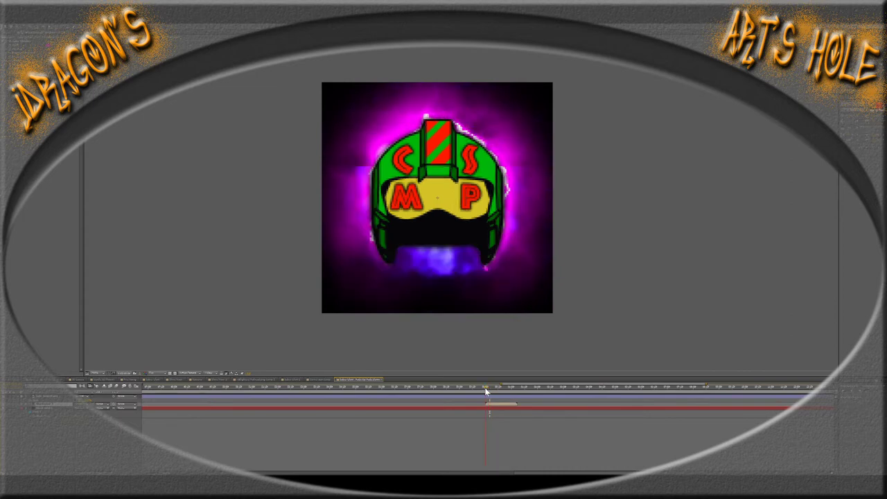
{"action": "left_click_drag", "start_coordinate": [486, 389], "coordinate": [490, 387]}
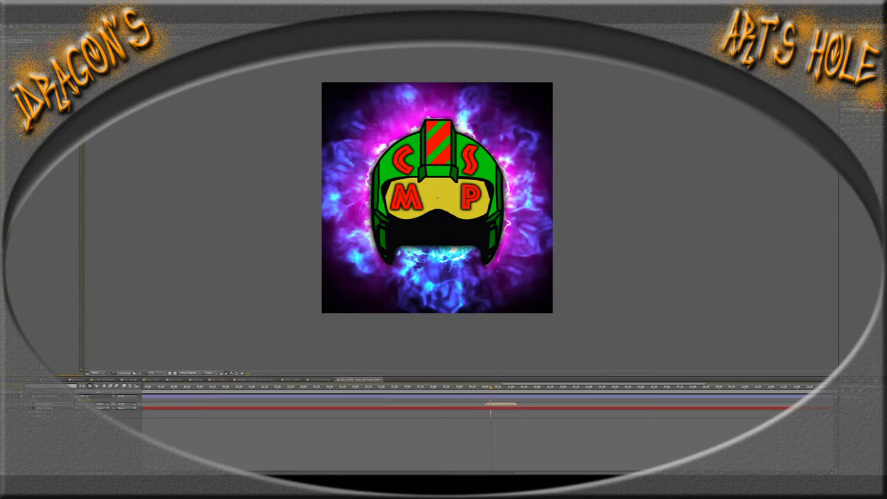
{"action": "double_click", "coordinate": [59, 410]}
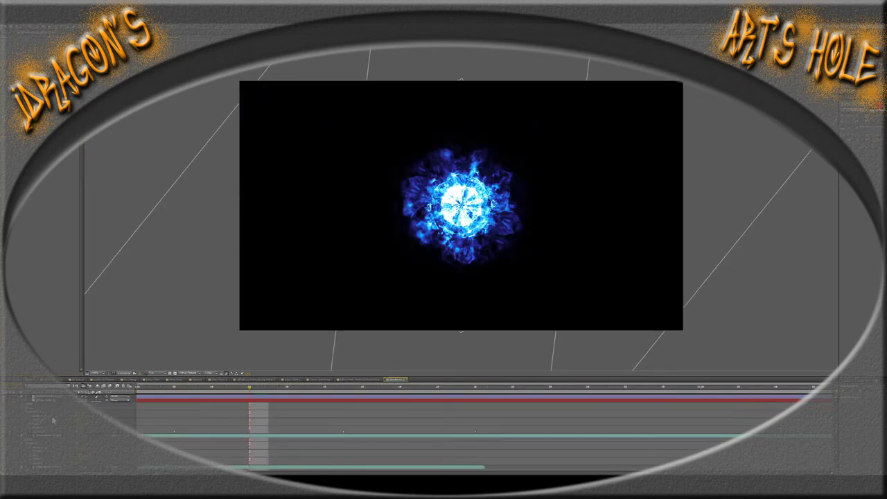
Select the fire orb layer in the Timeline
{"action": "left_click", "coordinate": [50, 399]}
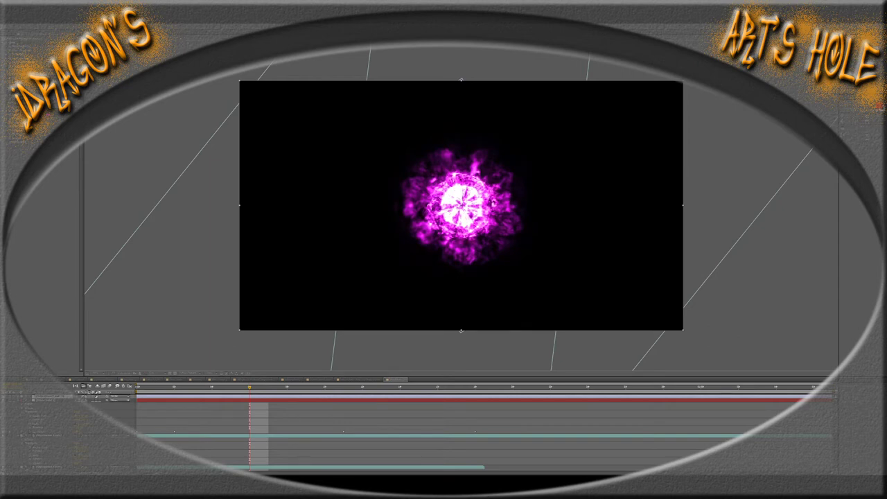
Switch between composition tabs to reach the helmet logo composition
{"action": "left_click", "coordinate": [356, 380]}
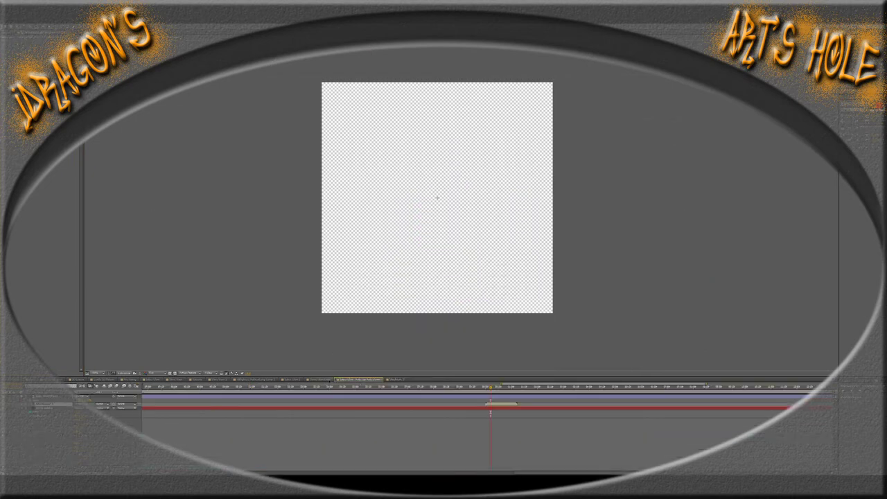
{"action": "left_click", "coordinate": [321, 381]}
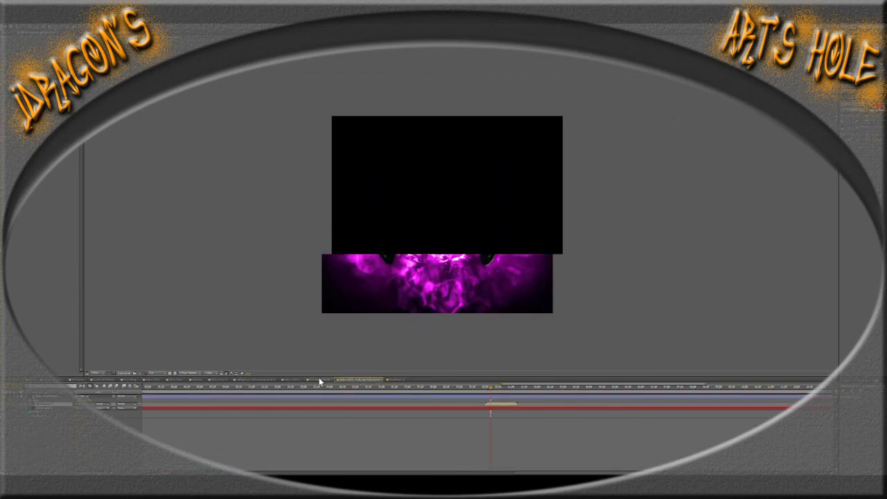
{"action": "left_click", "coordinate": [358, 380]}
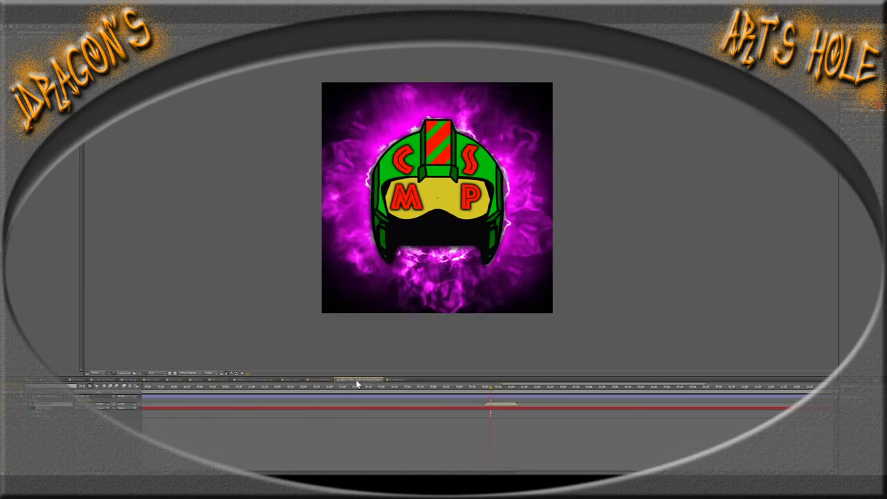
Scrub through the frames to preview the pink smoke behind the helmet
{"action": "left_click_drag", "start_coordinate": [495, 387], "coordinate": [487, 388]}
{"action": "mouse_move", "coordinate": [487, 394]}
{"action": "left_mouse_down"}
{"action": "mouse_move", "coordinate": [510, 389]}
{"action": "mouse_move", "coordinate": [491, 399]}
{"action": "left_mouse_up"}
{"action": "left_click_drag", "start_coordinate": [491, 398], "coordinate": [490, 399]}
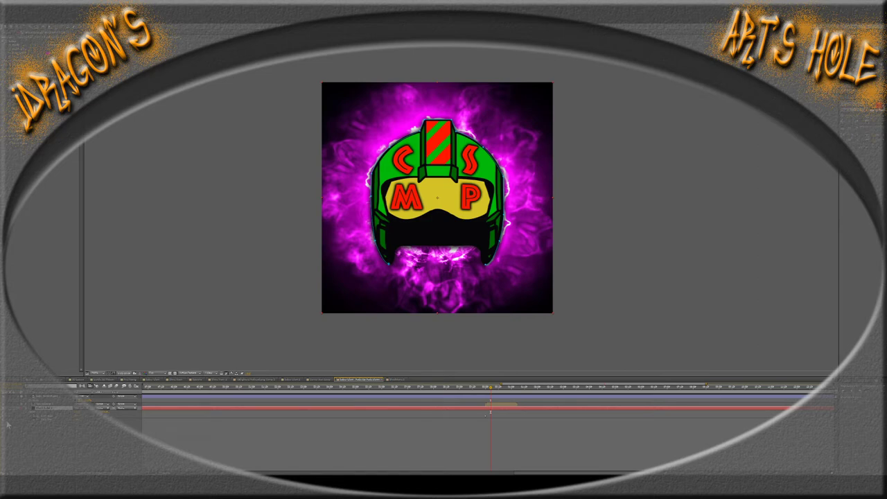
{"action": "left_click", "coordinate": [64, 447]}
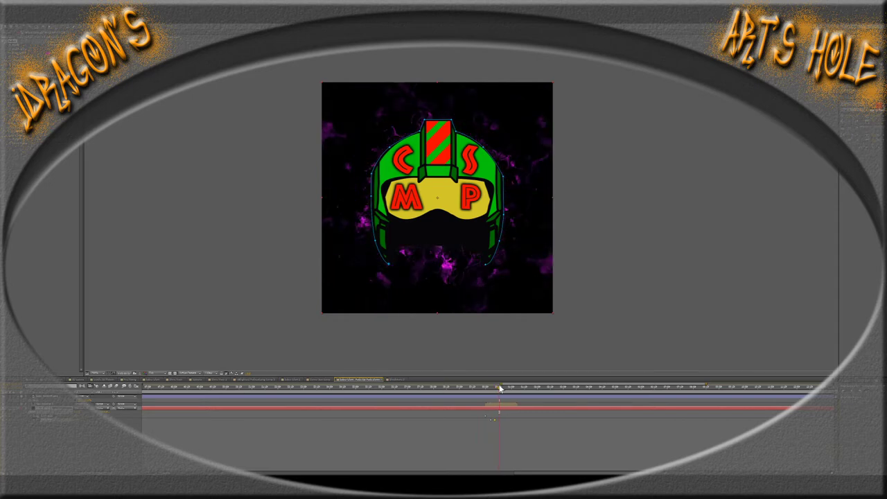
{"action": "left_click", "coordinate": [501, 388]}
{"action": "left_click", "coordinate": [502, 388]}
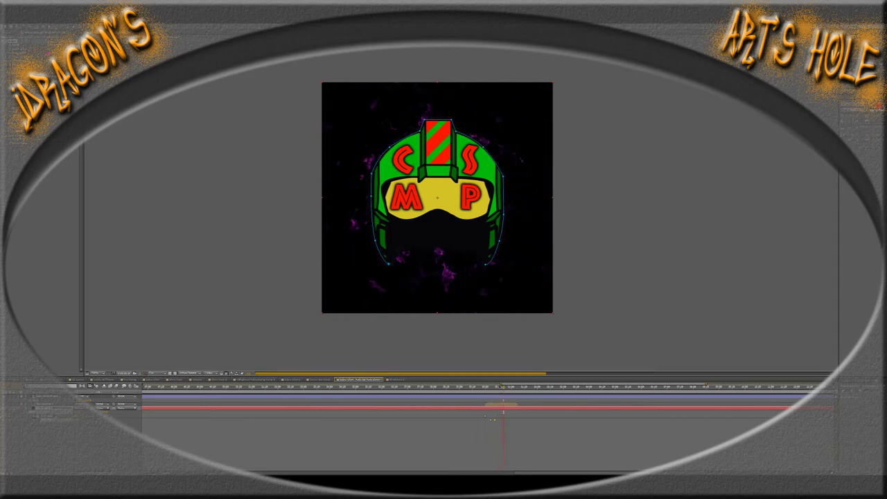
In the helmet glow composition, scrub to the frame showing the pink glow and electric beams
{"action": "left_click", "coordinate": [319, 381]}
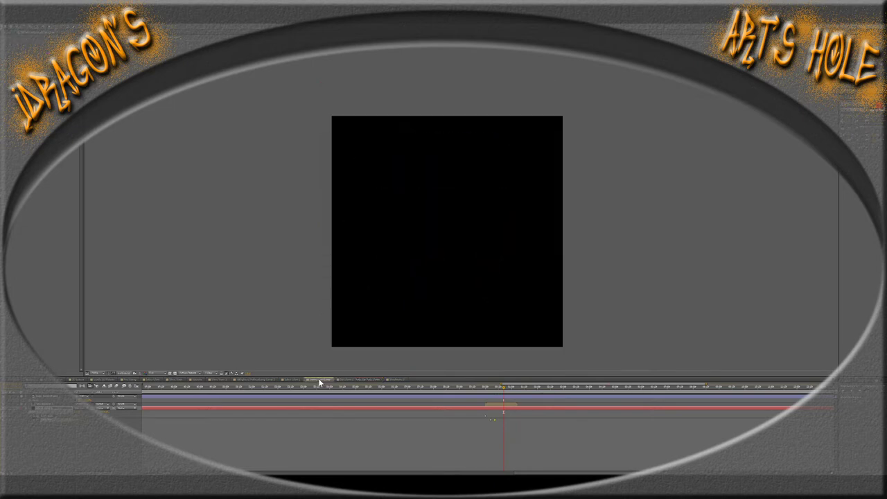
{"action": "left_click", "coordinate": [555, 389]}
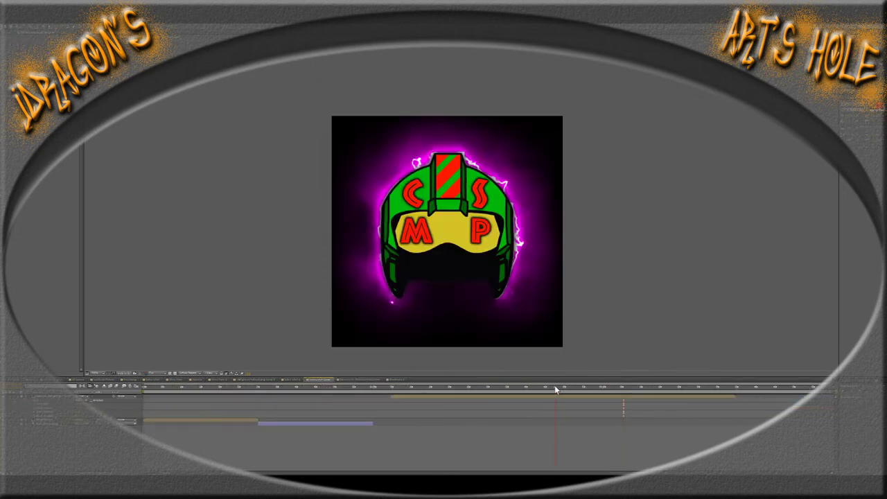
{"action": "left_click_drag", "start_coordinate": [547, 392], "coordinate": [394, 393]}
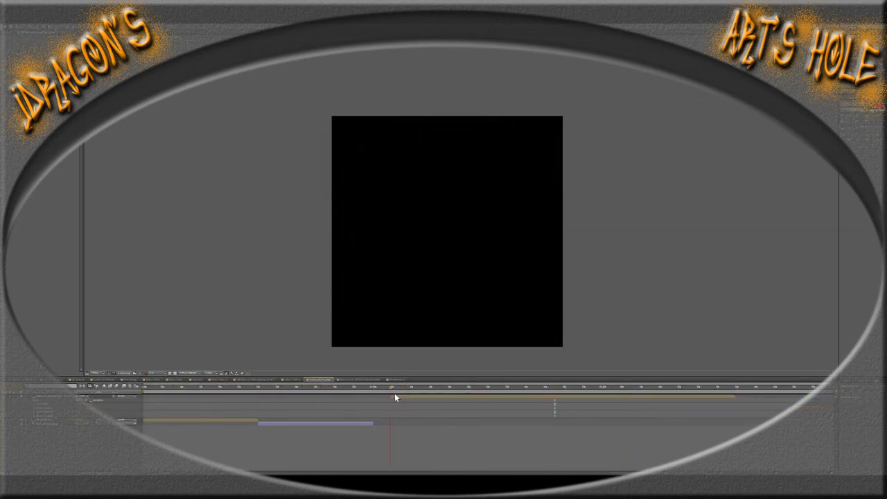
{"action": "left_click", "coordinate": [156, 379]}
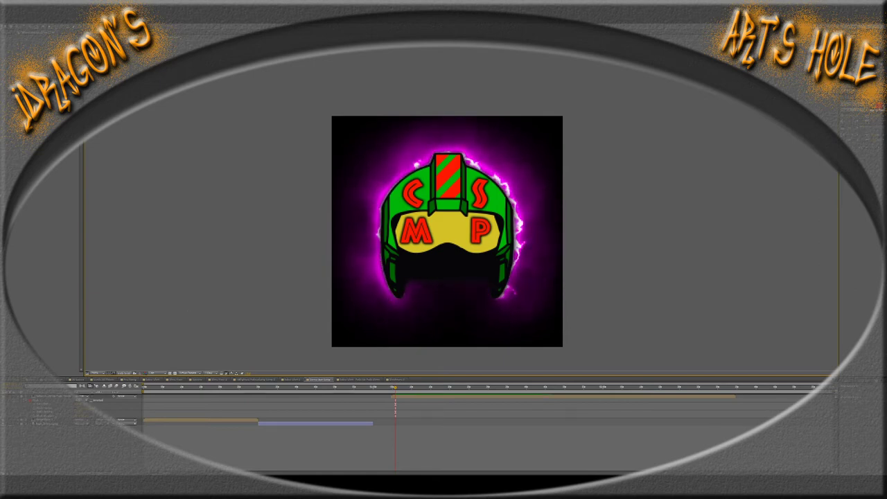
{"action": "key", "text": "period"}
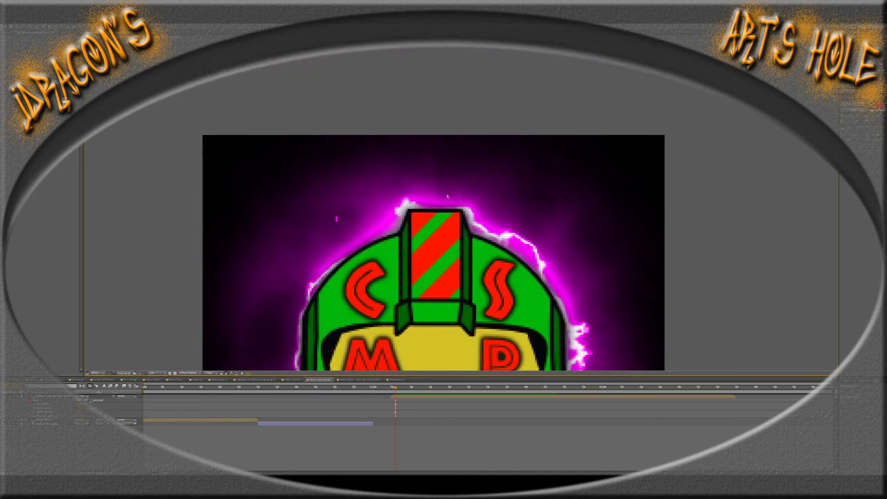
{"action": "key", "text": "period"}
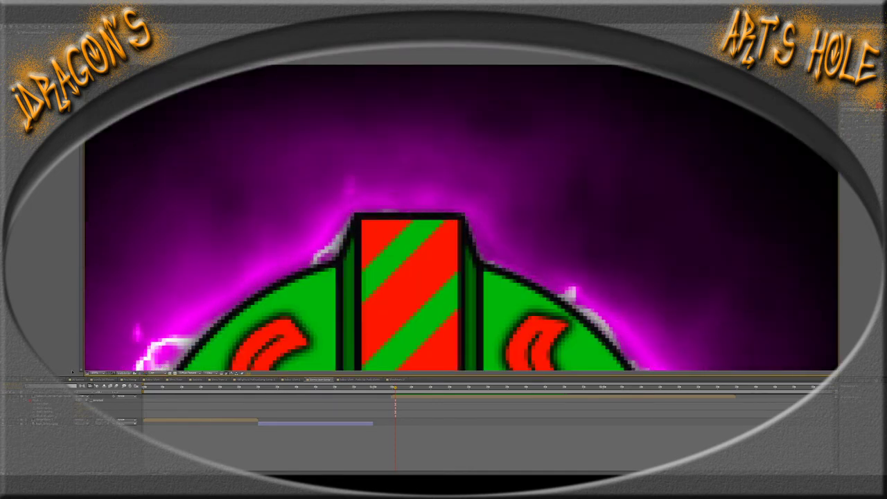
{"action": "left_click", "coordinate": [53, 401]}
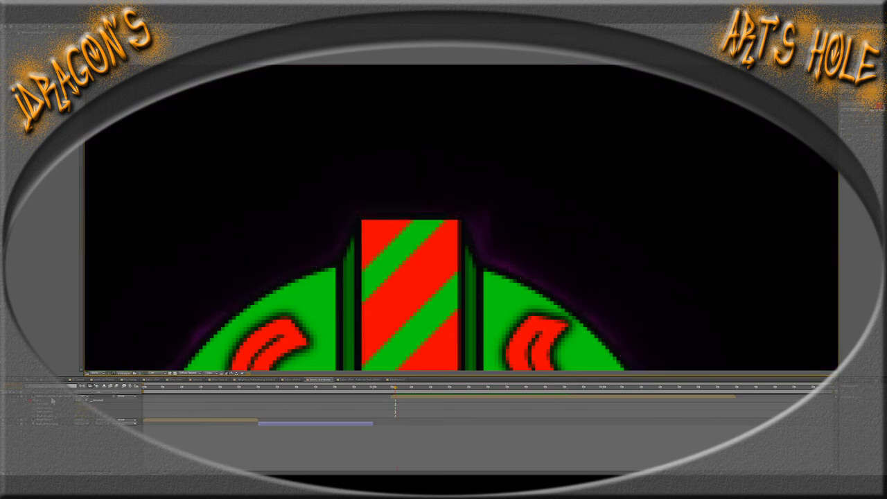
{"action": "left_click", "coordinate": [56, 400]}
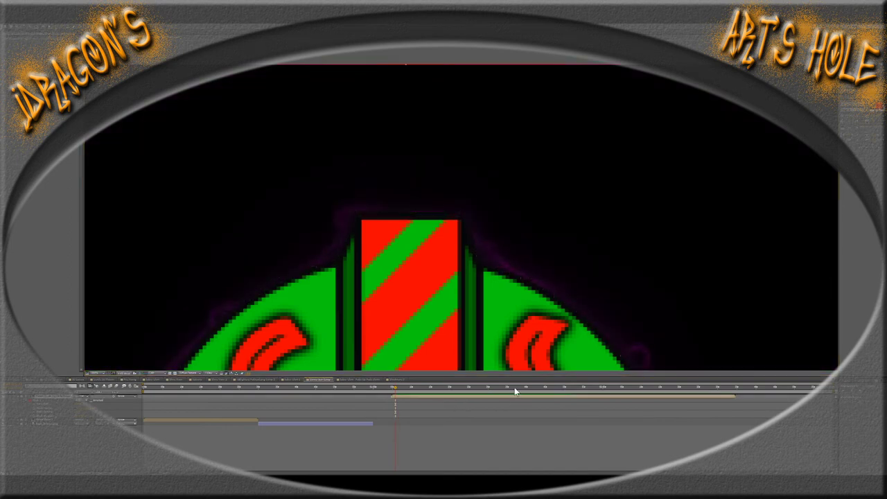
{"action": "left_click_drag", "start_coordinate": [515, 391], "coordinate": [562, 391]}
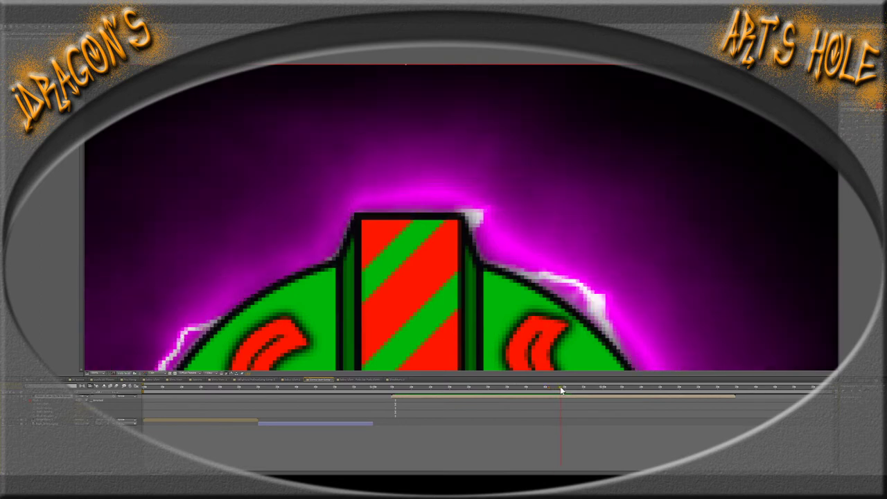
{"action": "scroll", "coordinate": [417, 197], "scroll_direction": "down", "scroll_amount": 2}
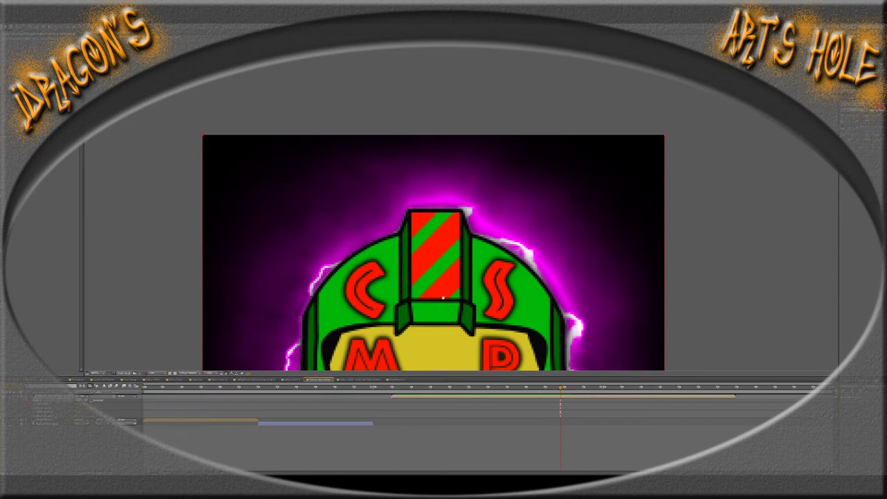
{"action": "scroll", "coordinate": [441, 176], "scroll_direction": "down", "scroll_amount": 2}
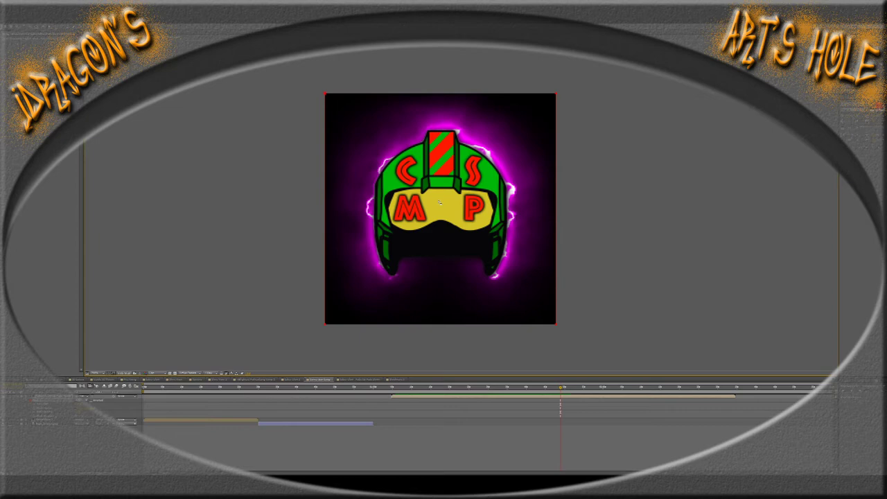
Fit an elliptical mask to the logo layer and zoom out to see the whole square logo
{"action": "left_click", "coordinate": [61, 402]}
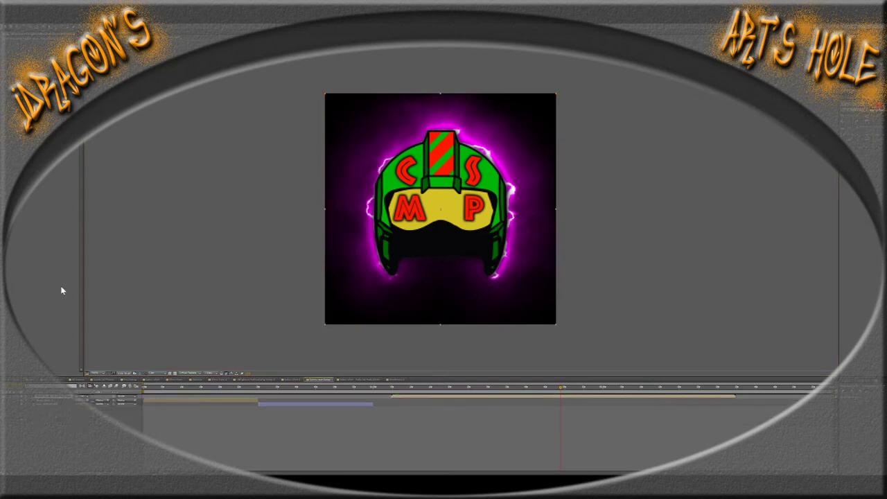
{"action": "double_click", "coordinate": [44, 32]}
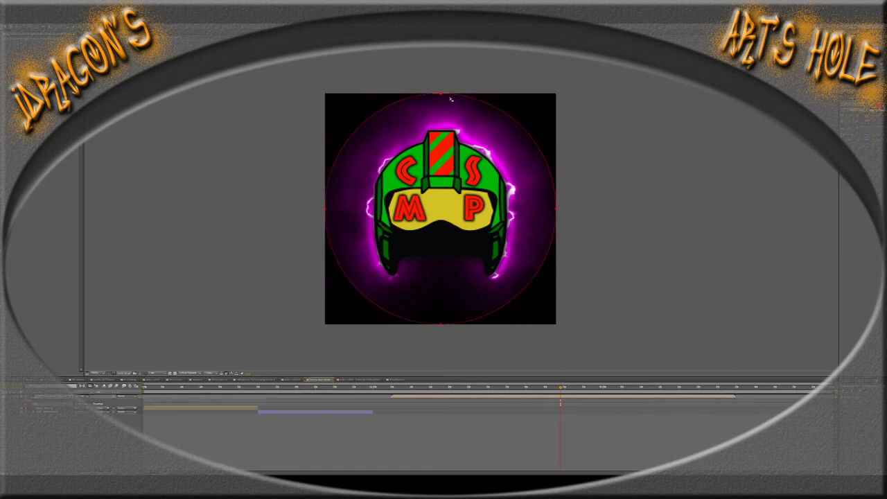
{"action": "left_click", "coordinate": [523, 79]}
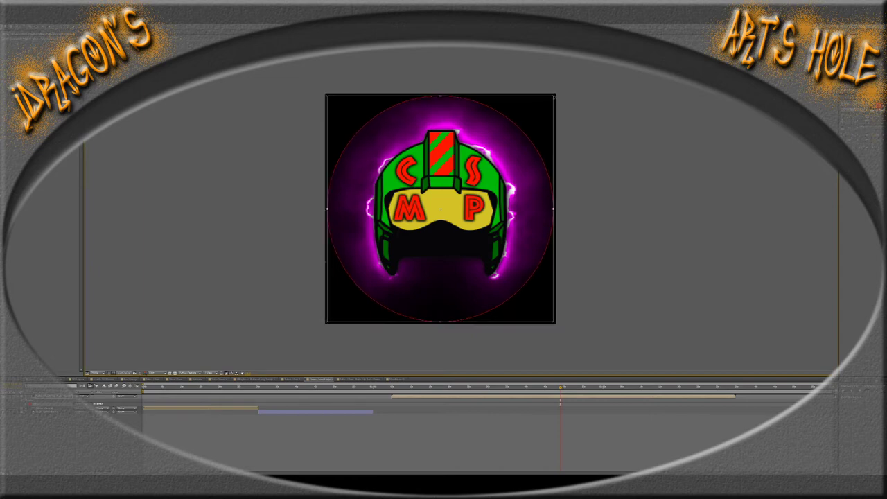
{"action": "left_click", "coordinate": [90, 403]}
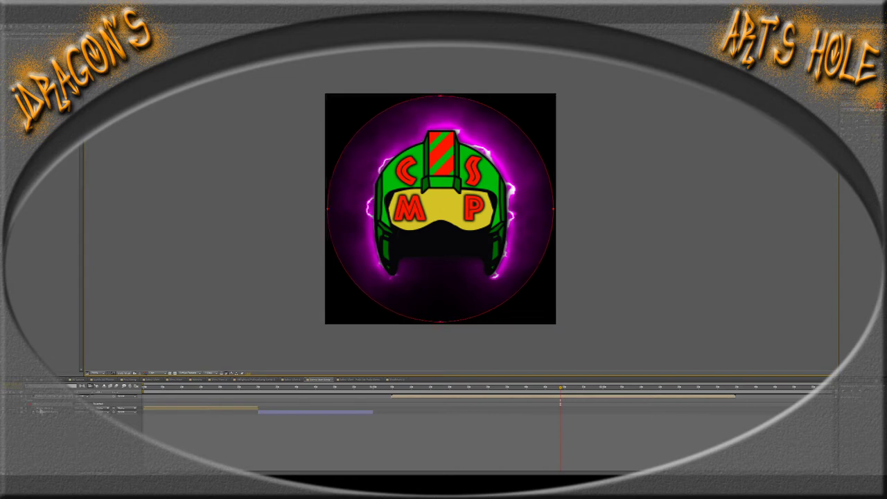
{"action": "left_click", "coordinate": [83, 409]}
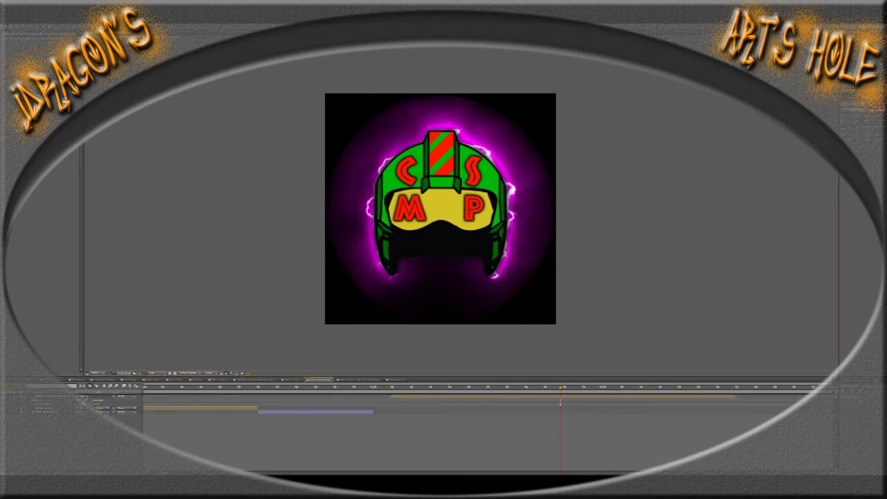
{"action": "left_click", "coordinate": [90, 405]}
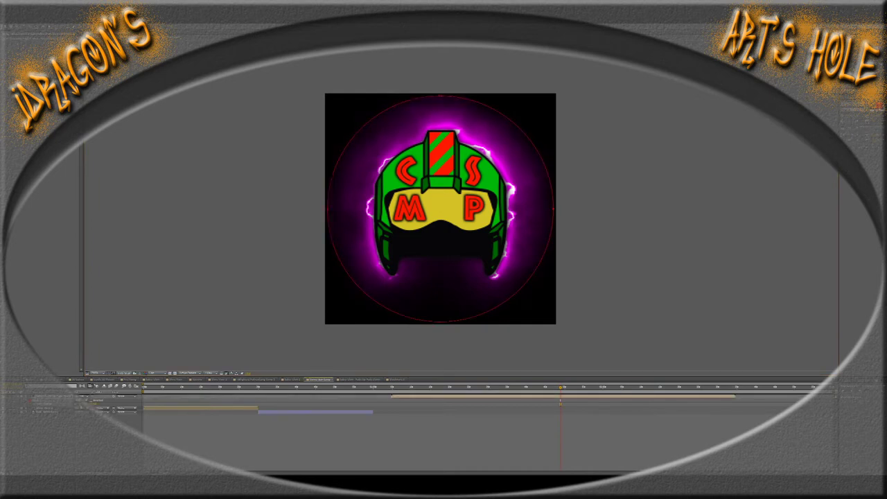
{"action": "left_click", "coordinate": [459, 88]}
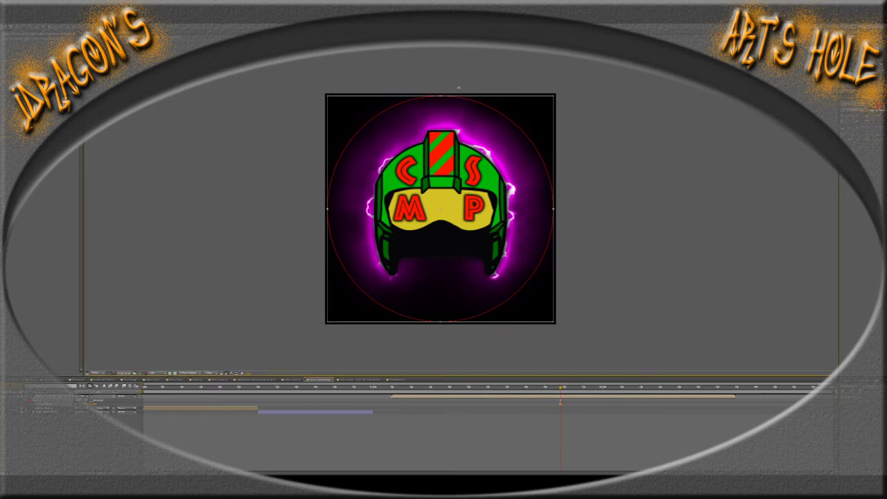
{"action": "scroll", "coordinate": [458, 88], "scroll_direction": "up", "scroll_amount": 2}
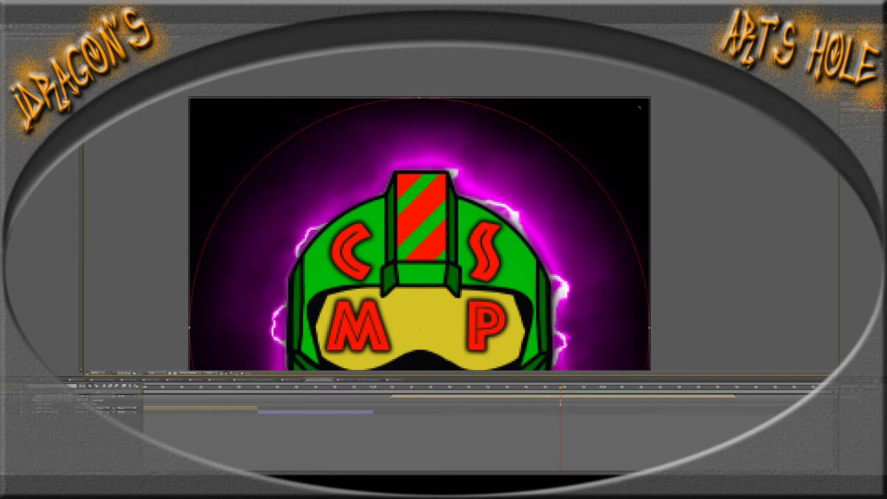
{"action": "key", "text": "comma"}
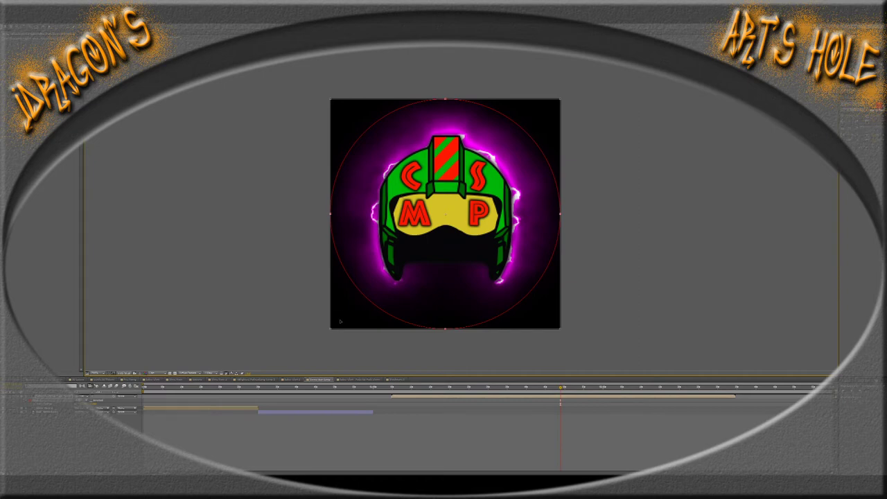
Return to the helmet-on-black comp at a frame just before the glow, with nothing selected
{"action": "left_click", "coordinate": [359, 382]}
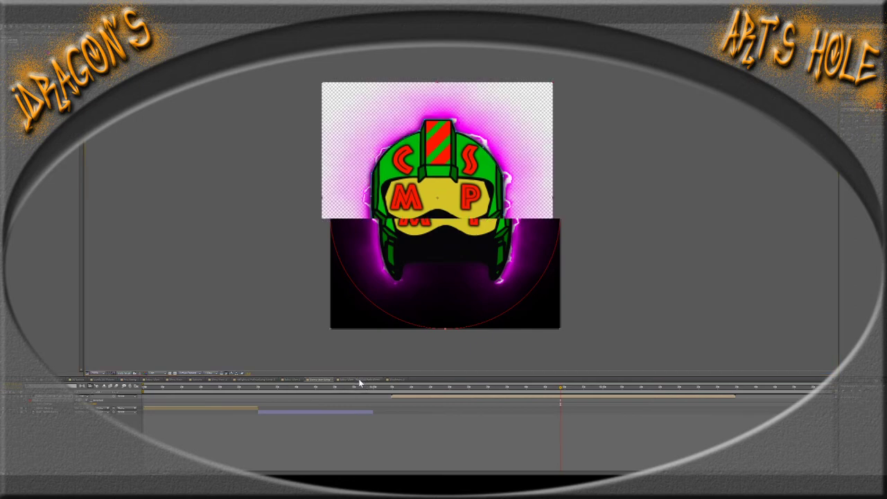
{"action": "left_click", "coordinate": [323, 381]}
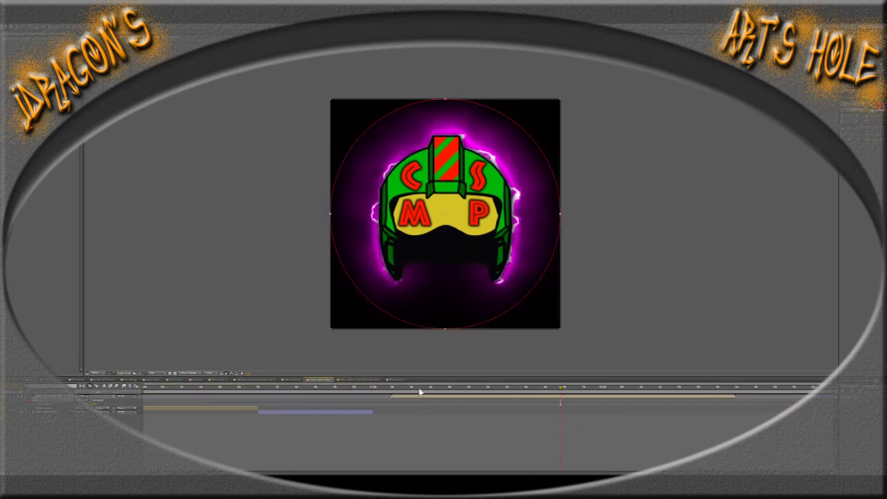
{"action": "left_click", "coordinate": [392, 391]}
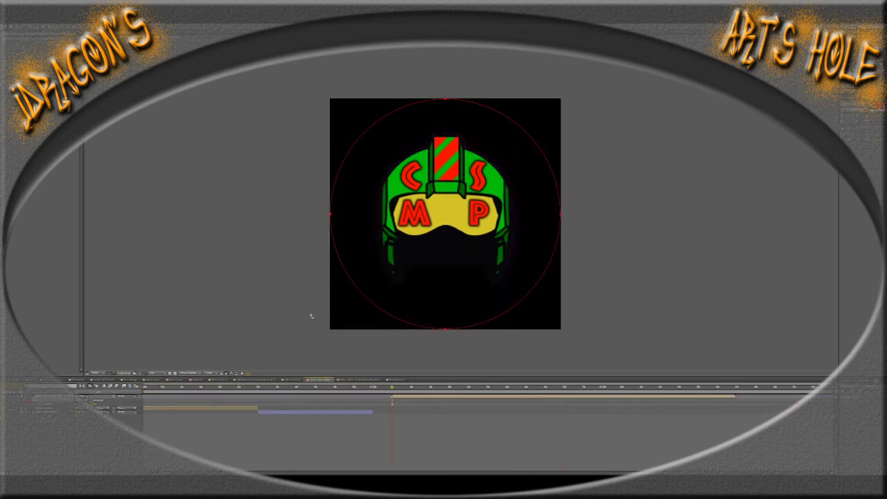
{"action": "left_click", "coordinate": [310, 316]}
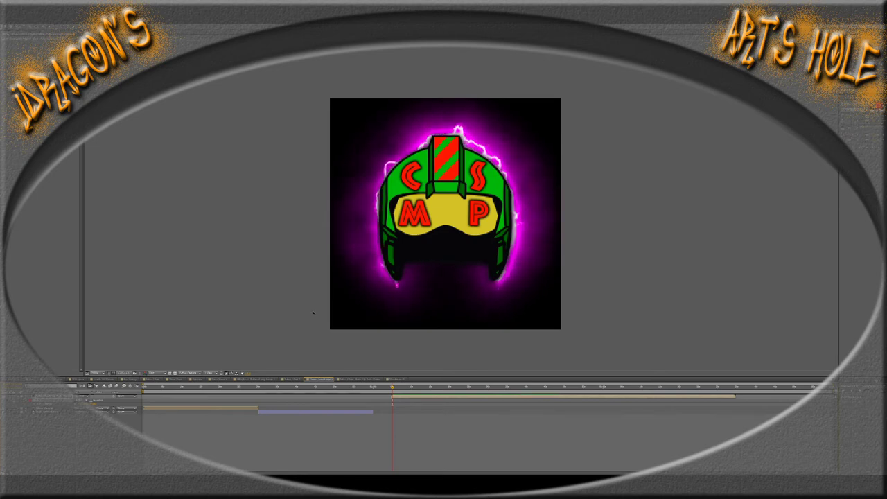
Stop the preview and Free Transform the helmet's circular mask slightly inward inside the frame
{"action": "scroll", "coordinate": [451, 132], "scroll_direction": "up", "scroll_amount": 2}
{"action": "scroll", "coordinate": [441, 186], "scroll_direction": "up", "scroll_amount": 2}
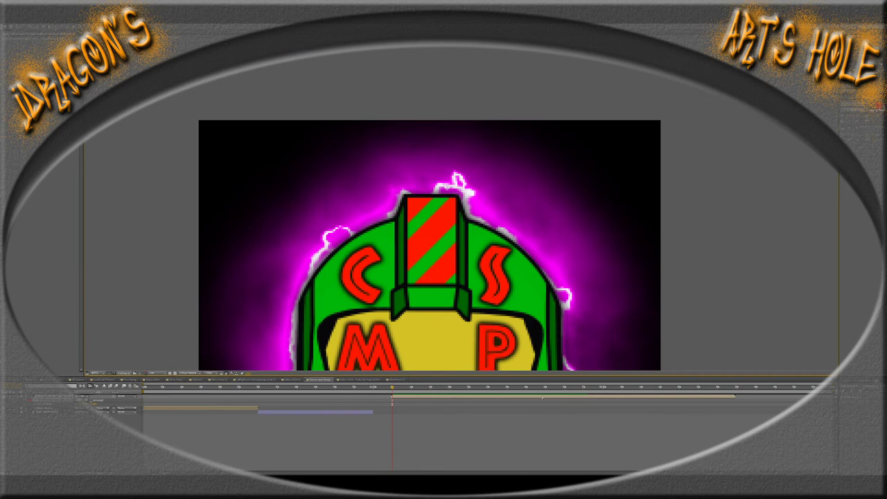
{"action": "key", "text": "space"}
{"action": "left_click", "coordinate": [586, 391]}
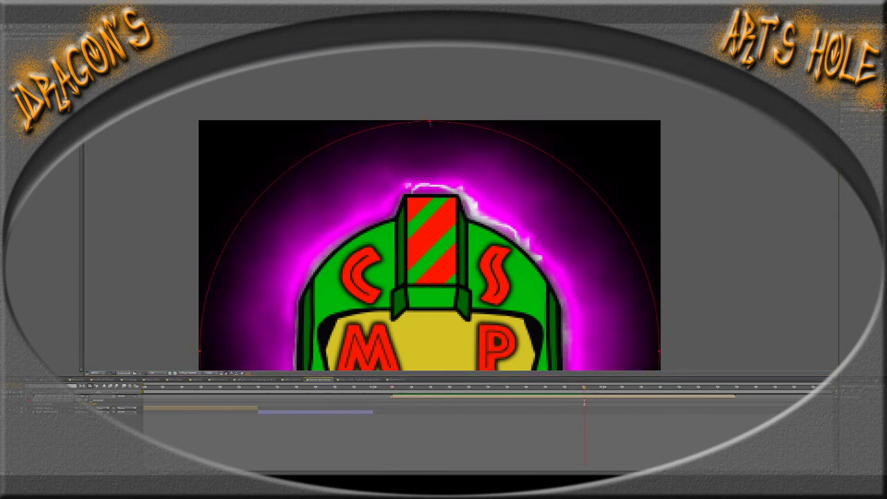
{"action": "left_click", "coordinate": [431, 123]}
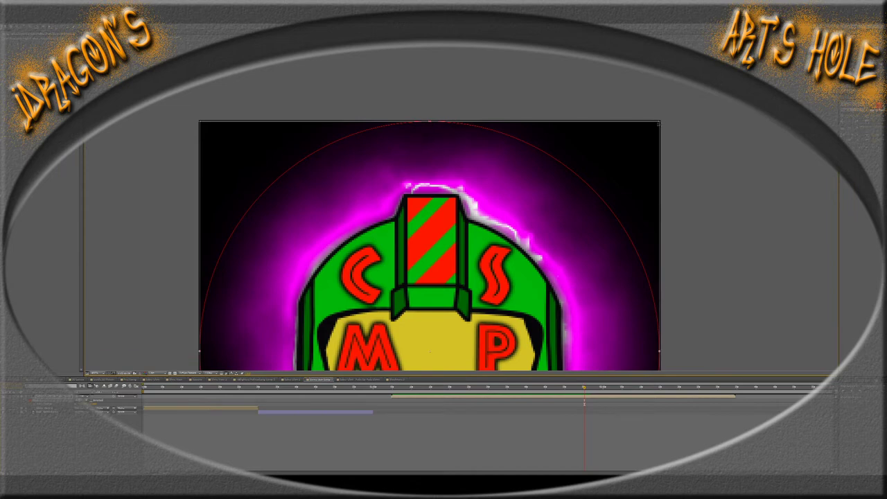
{"action": "double_click", "coordinate": [431, 123]}
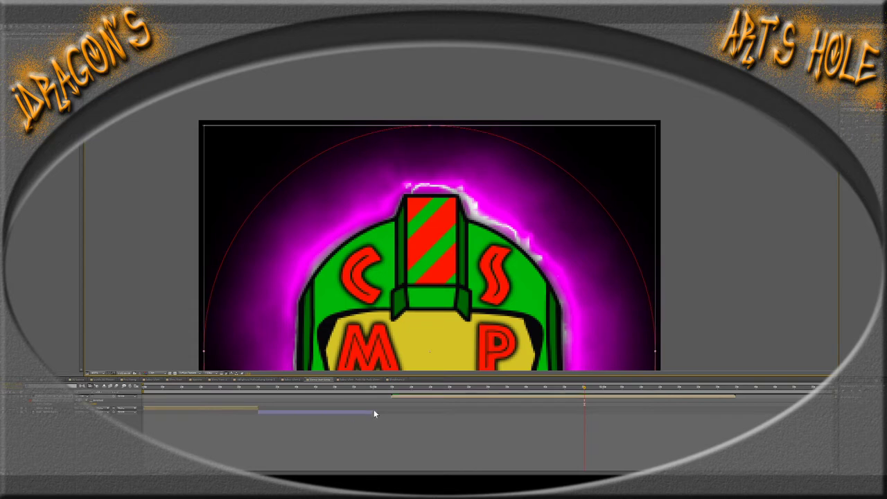
{"action": "left_click", "coordinate": [75, 435]}
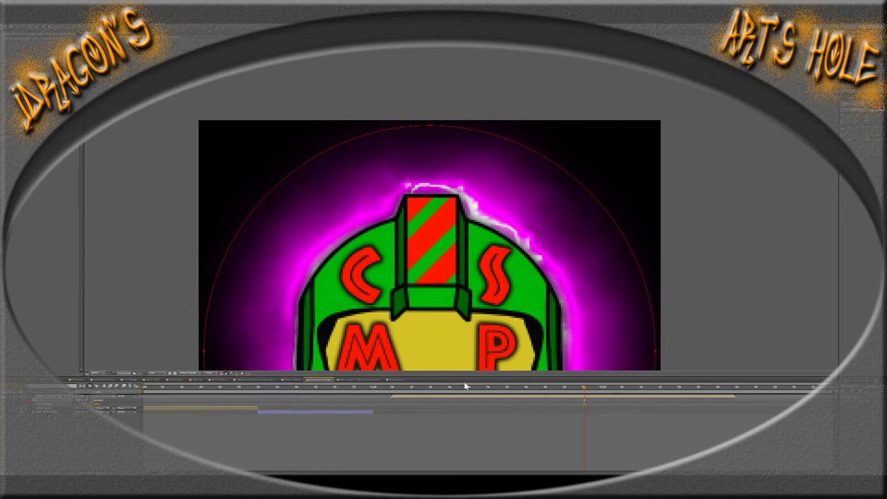
{"action": "left_click", "coordinate": [391, 388]}
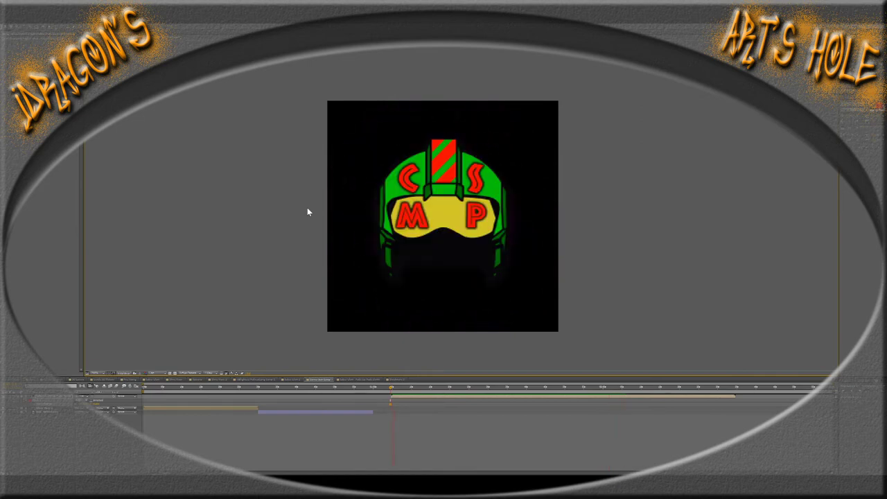
At a glowing frame, zoom in and drag the circular mask's top vertex down toward the helmet
{"action": "left_click", "coordinate": [585, 390]}
{"action": "left_click_drag", "start_coordinate": [584, 392], "coordinate": [598, 393]}
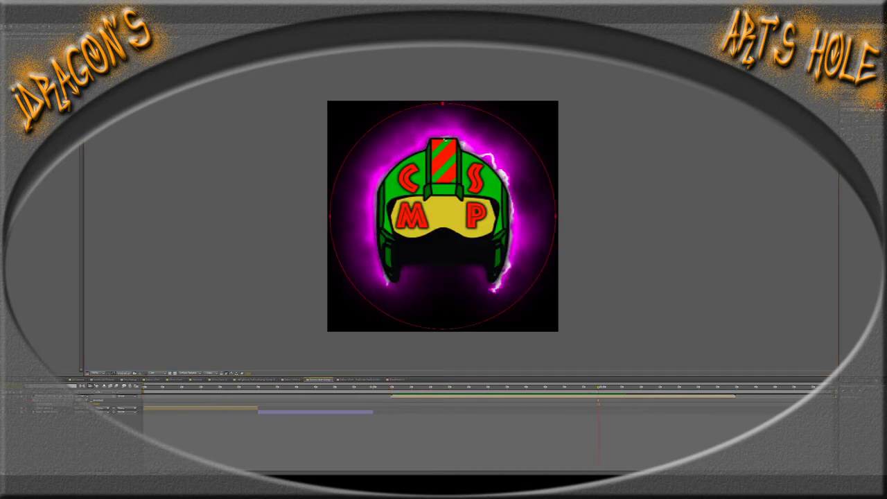
{"action": "key", "text": "period"}
{"action": "scroll", "coordinate": [428, 147], "scroll_direction": "up", "scroll_amount": 3}
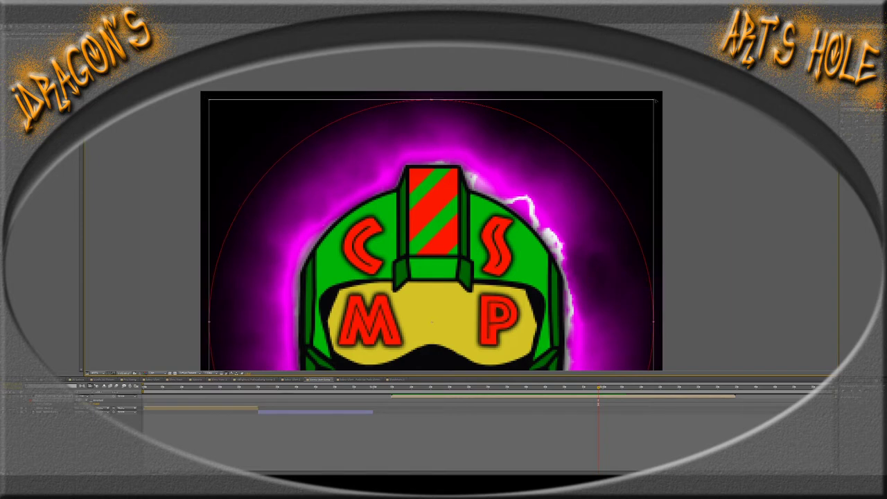
{"action": "mouse_move", "coordinate": [582, 387]}
{"action": "left_mouse_down"}
{"action": "mouse_move", "coordinate": [568, 391]}
{"action": "mouse_move", "coordinate": [586, 394]}
{"action": "left_mouse_up"}
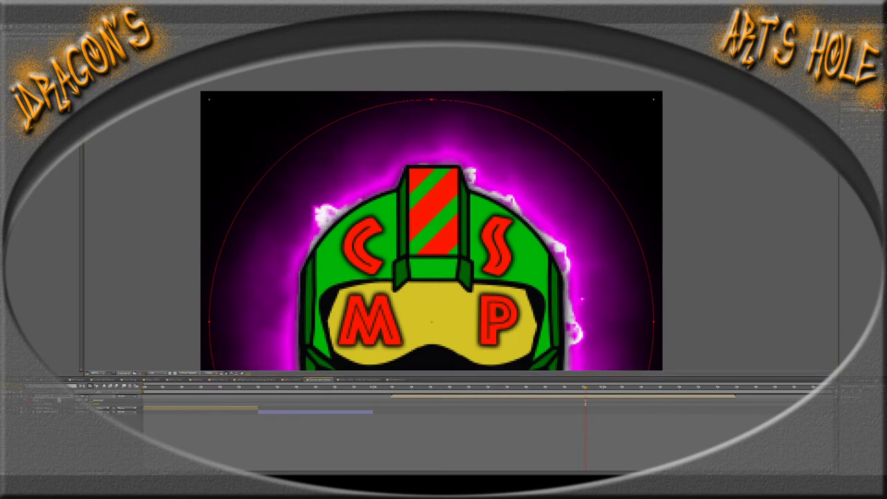
{"action": "left_click", "coordinate": [73, 411]}
{"action": "left_click", "coordinate": [85, 409]}
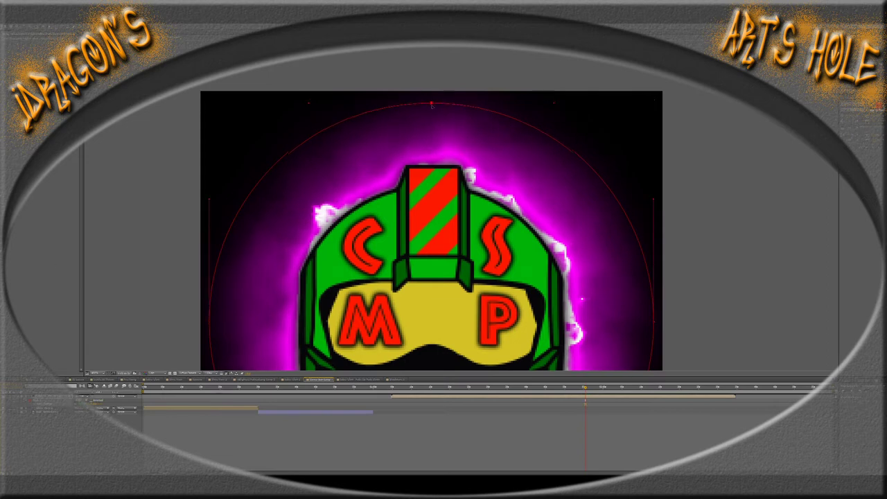
{"action": "left_click_drag", "start_coordinate": [431, 101], "coordinate": [451, 272]}
{"action": "scroll", "coordinate": [439, 166], "scroll_direction": "up", "scroll_amount": 3}
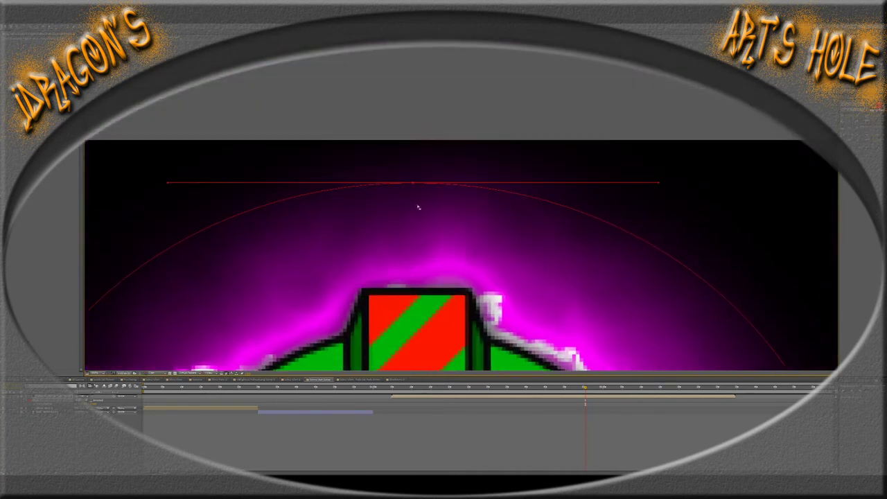
Drag the mask's top point lower still, check the lightning, and zoom back out
{"action": "left_click_drag", "start_coordinate": [413, 184], "coordinate": [414, 212]}
{"action": "left_click_drag", "start_coordinate": [574, 395], "coordinate": [603, 391]}
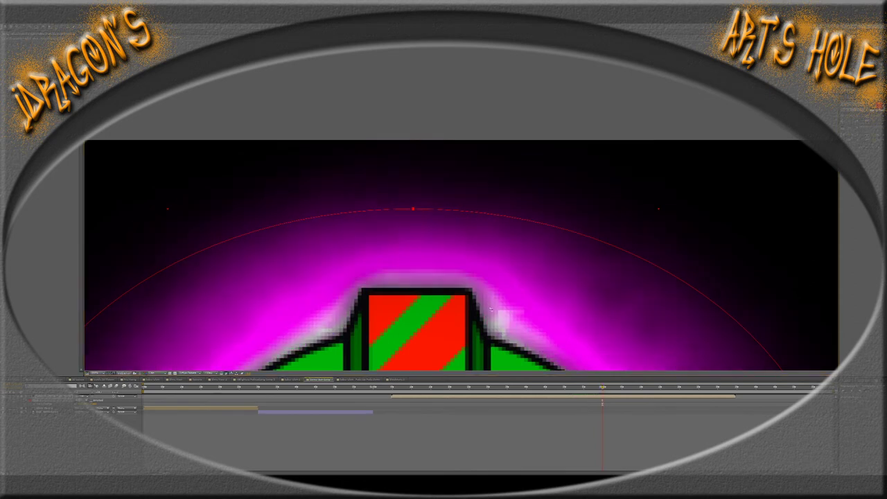
{"action": "scroll", "coordinate": [354, 250], "scroll_direction": "down", "scroll_amount": 2}
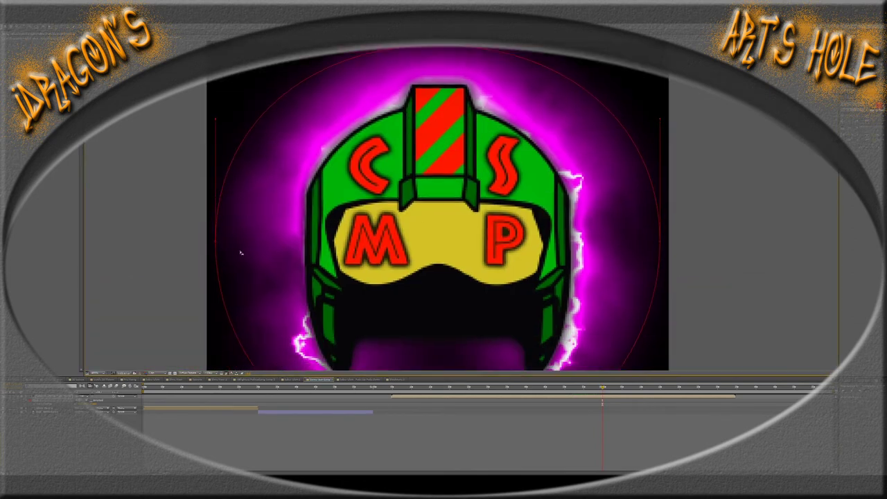
{"action": "scroll", "coordinate": [508, 269], "scroll_direction": "down", "scroll_amount": 2}
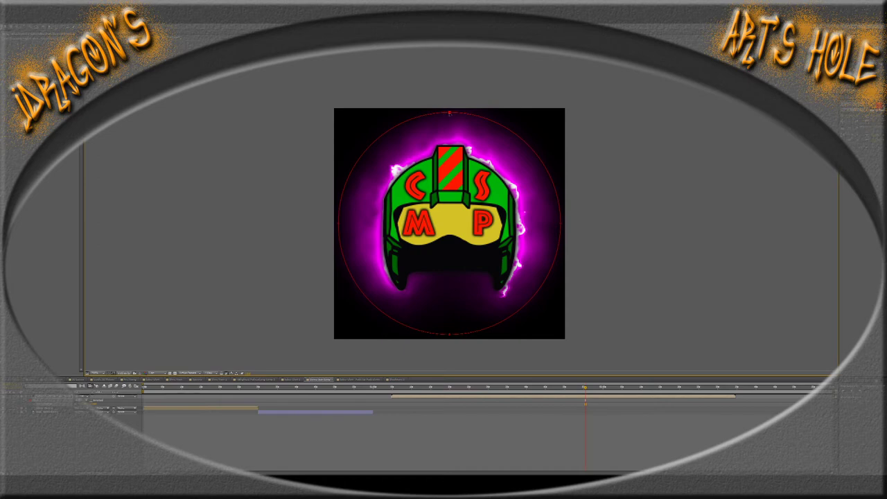
Scale the helmet's circular mask evenly inward, check the glow inside it, then deselect
{"action": "left_click", "coordinate": [449, 113]}
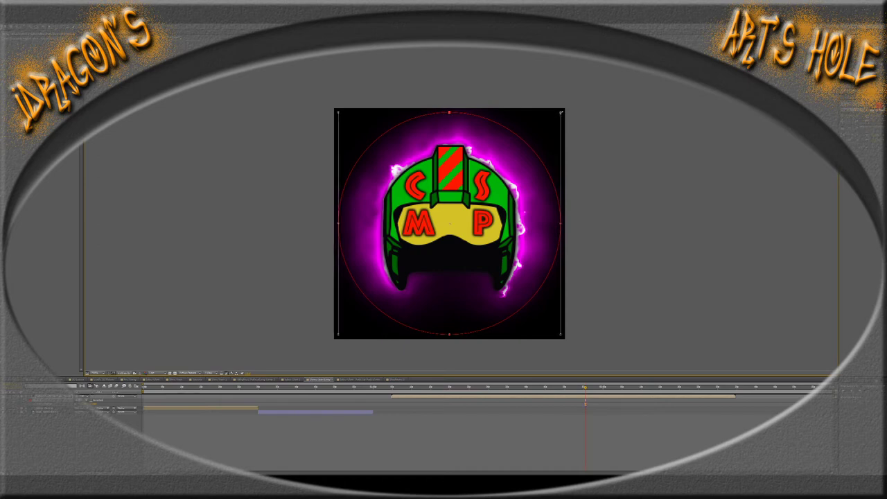
{"action": "left_click_drag", "start_coordinate": [562, 111], "coordinate": [559, 124]}
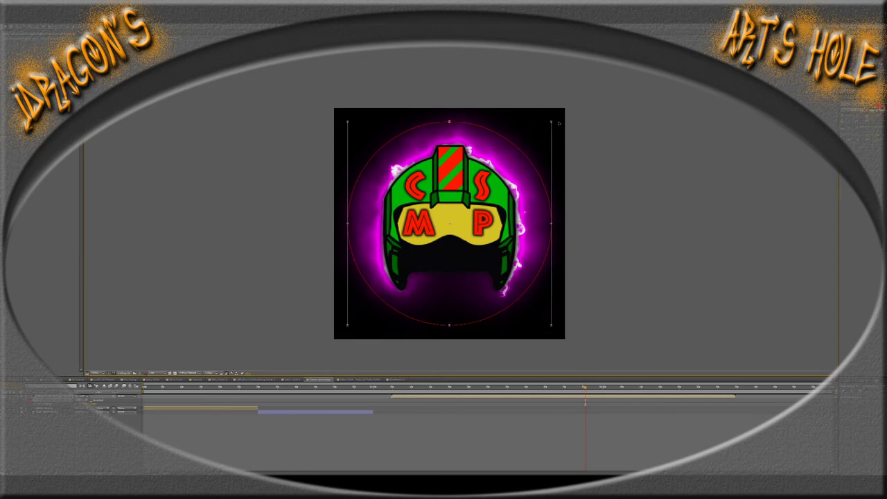
{"action": "left_click", "coordinate": [591, 391]}
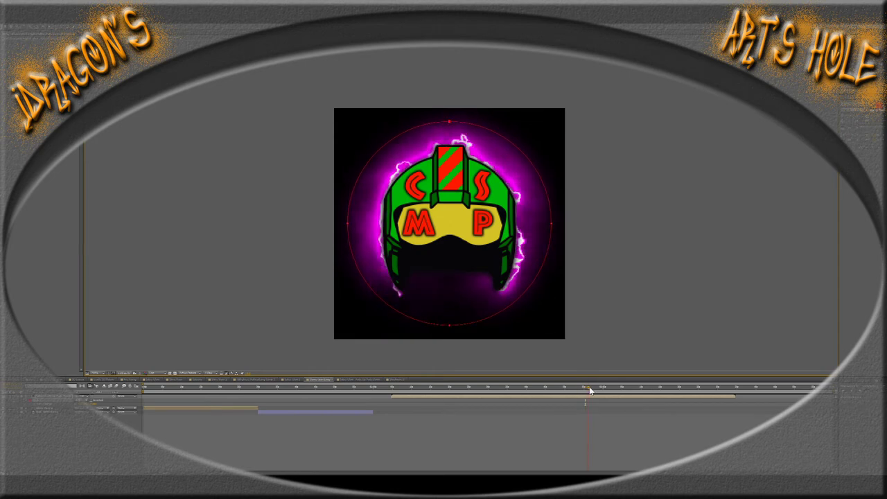
{"action": "left_click_drag", "start_coordinate": [593, 391], "coordinate": [631, 400]}
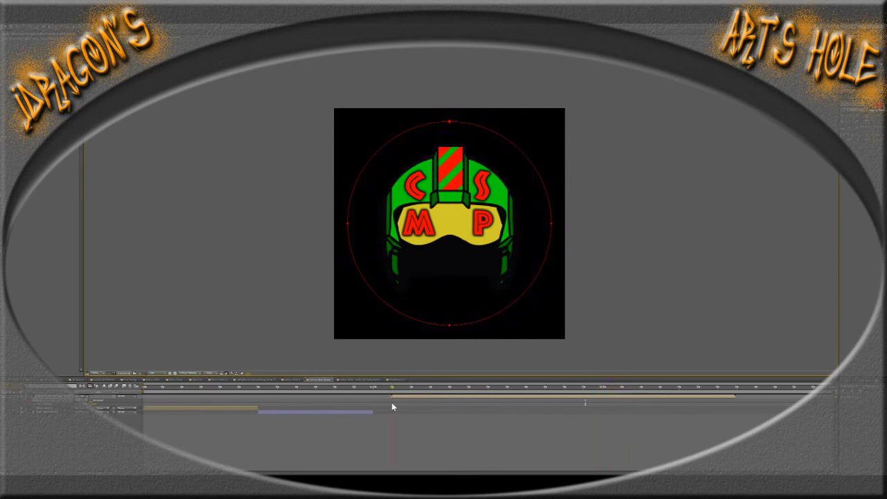
{"action": "left_click_drag", "start_coordinate": [394, 393], "coordinate": [392, 393]}
{"action": "left_click", "coordinate": [217, 294]}
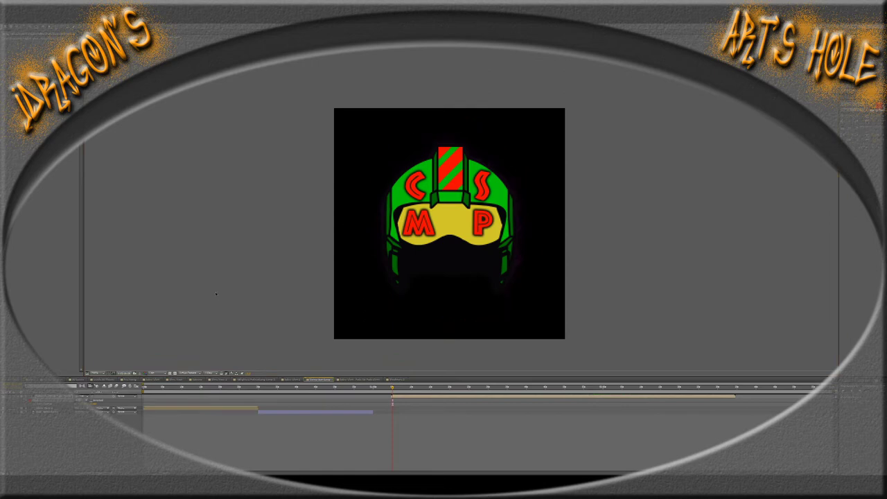
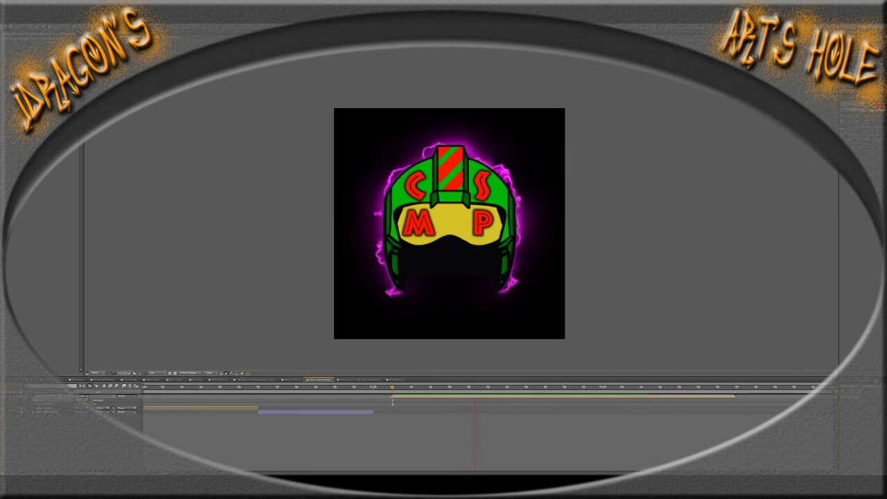
Stop the RAM preview so the helmet logo rests on the paused frame
{"action": "key", "text": "space"}
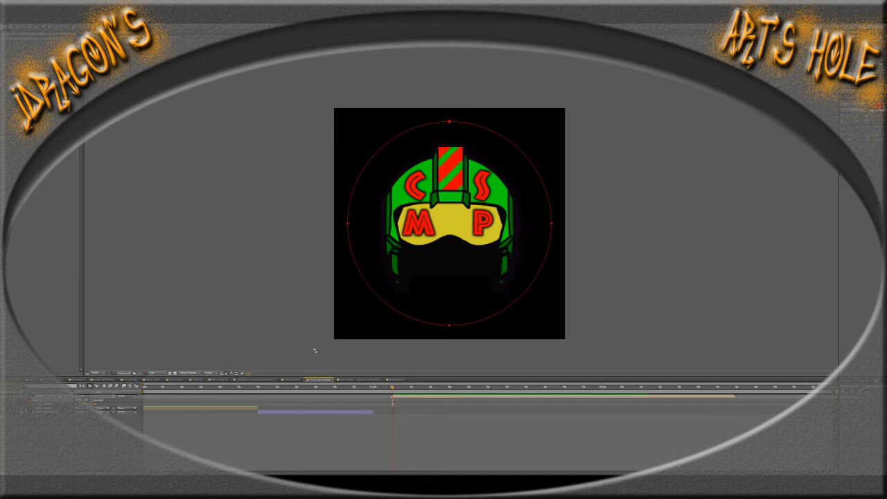
Deselect the masked layer in the timeline
{"action": "left_click", "coordinate": [365, 427]}
Trim the lower layer's out point with Alt+] to a few frames before the original end
{"action": "key", "text": "alt+bracketright"}
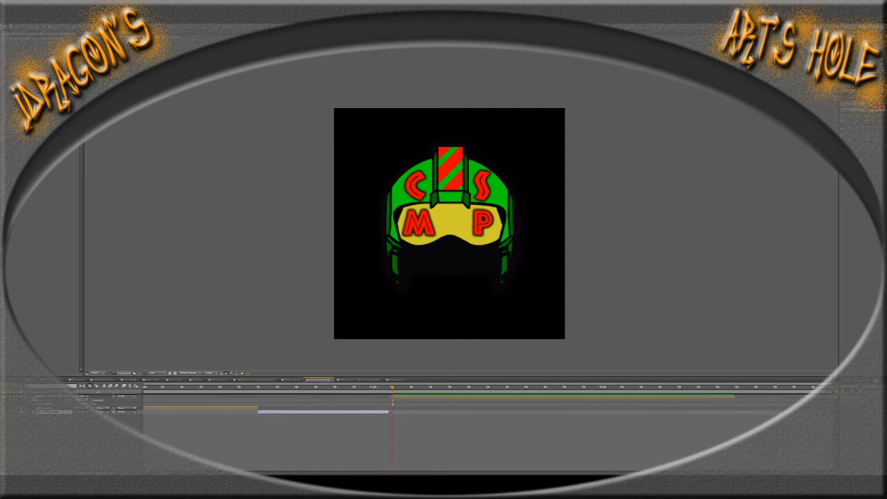
{"action": "scroll", "coordinate": [458, 405], "scroll_direction": "up", "scroll_amount": 3}
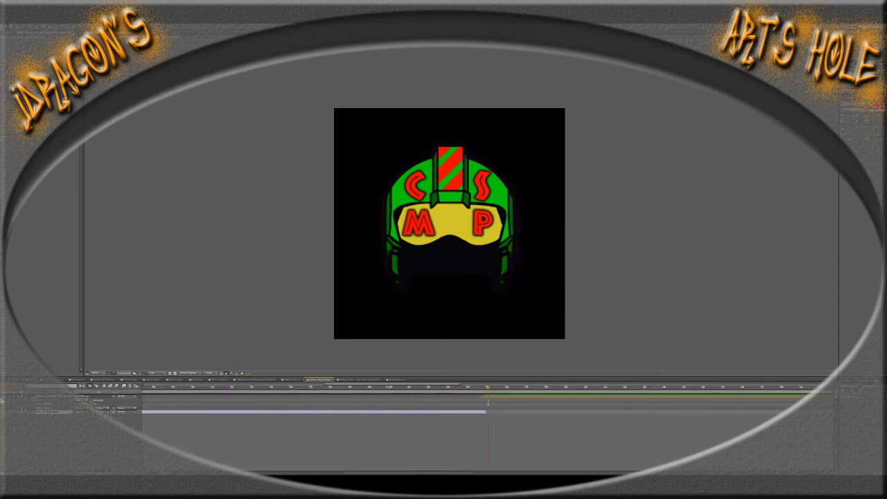
{"action": "left_click", "coordinate": [482, 389]}
{"action": "key", "text": "equal"}
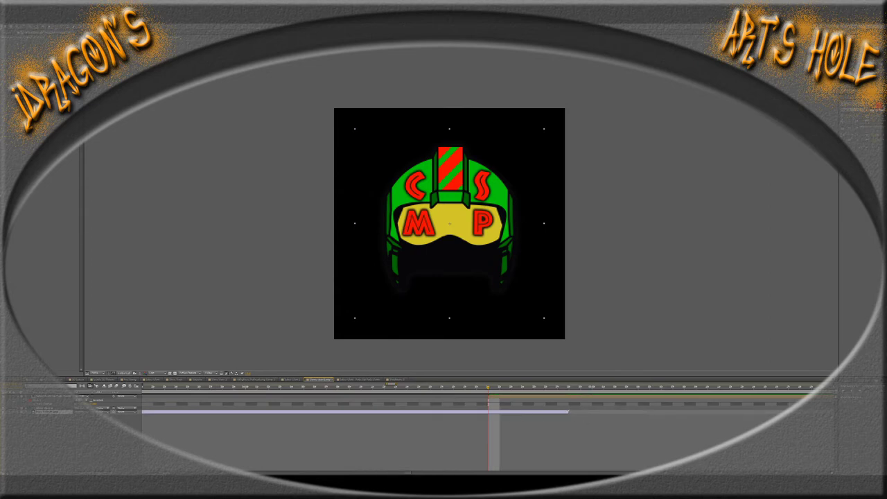
{"action": "key", "text": "alt+bracketright"}
{"action": "key", "text": "minus"}
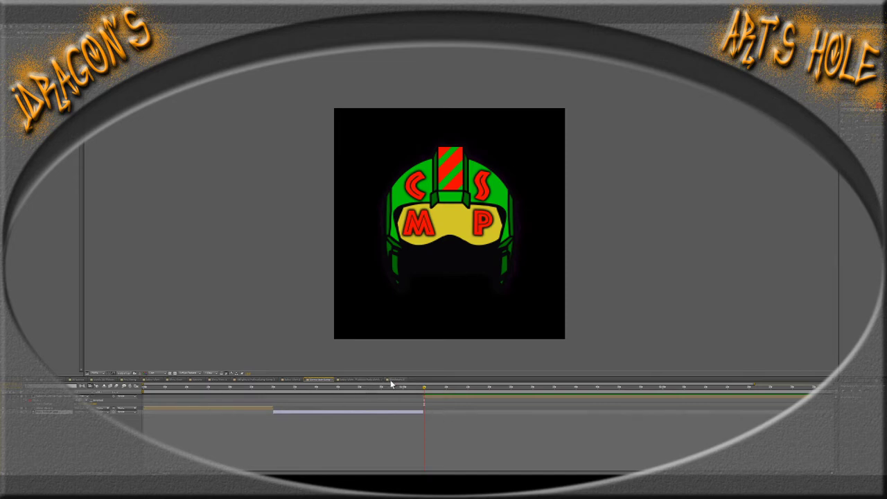
{"action": "left_click", "coordinate": [356, 381]}
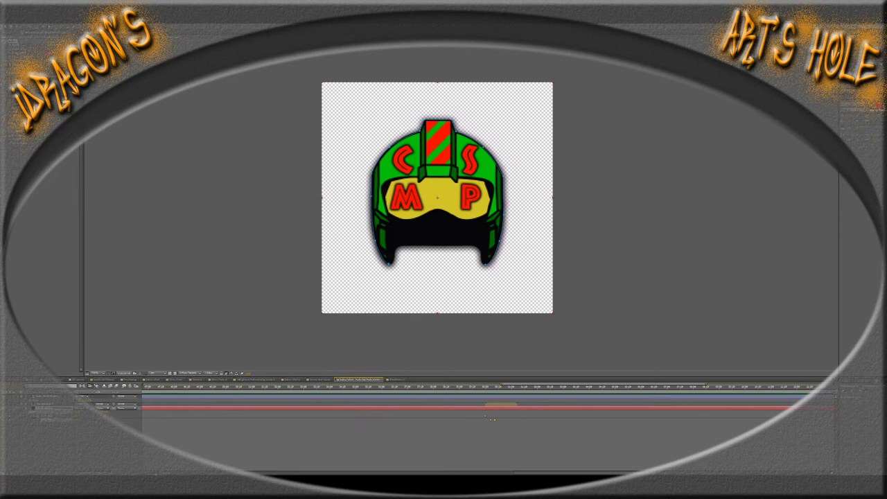
{"action": "key", "text": "Home"}
{"action": "key", "text": "Home"}
{"action": "left_click_drag", "start_coordinate": [151, 392], "coordinate": [138, 391]}
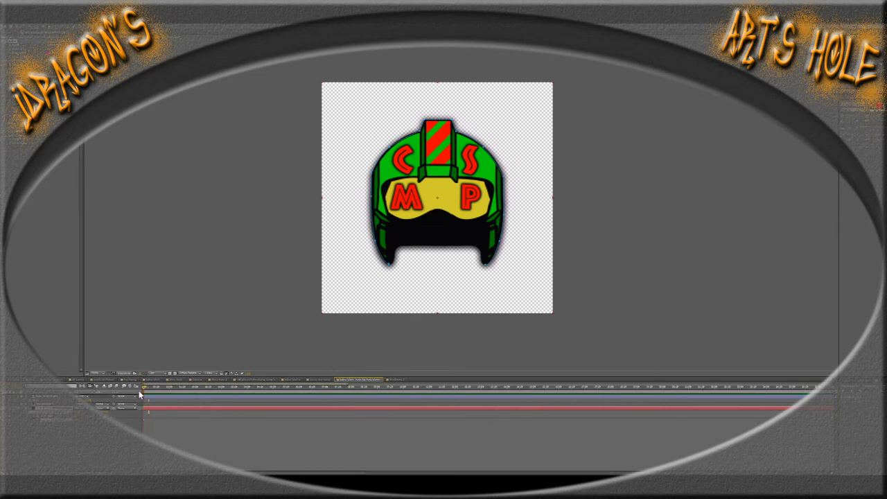
{"action": "left_click", "coordinate": [174, 374]}
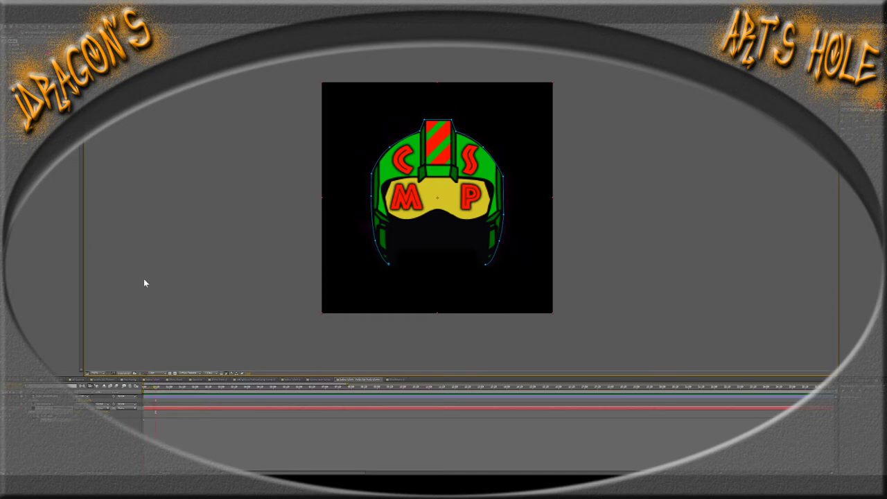
{"action": "left_click", "coordinate": [323, 381]}
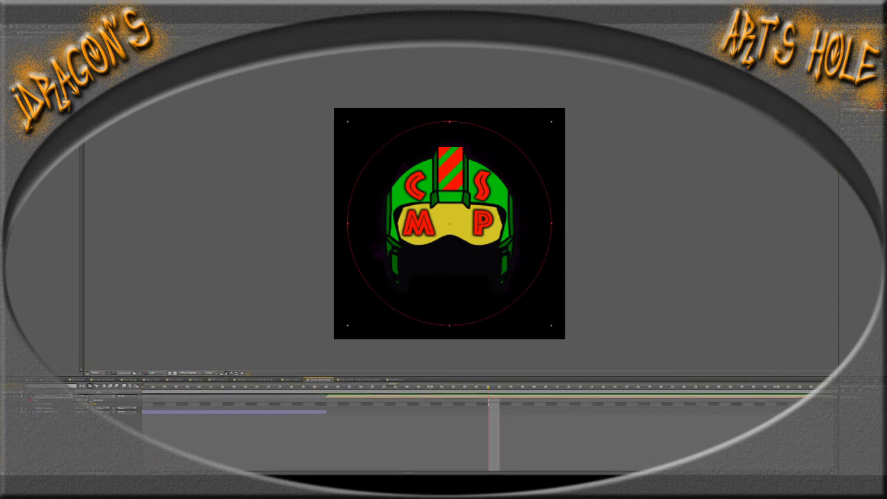
{"action": "left_click", "coordinate": [326, 391]}
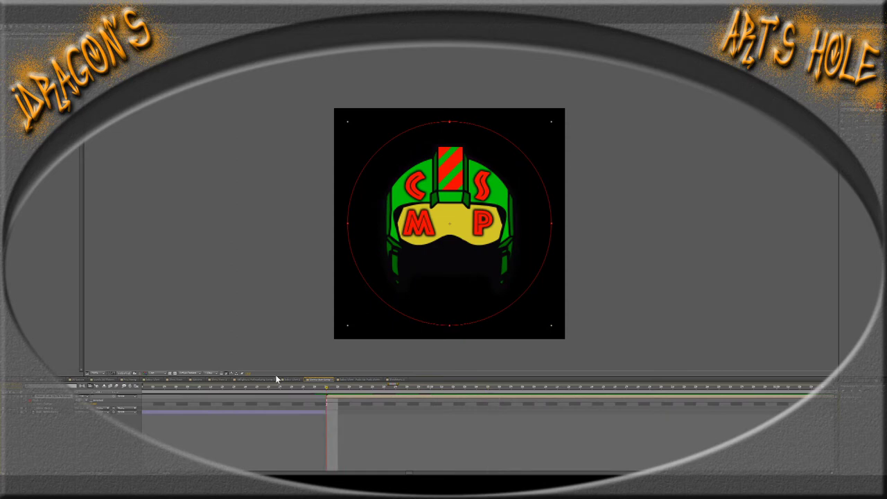
{"action": "key", "text": "space"}
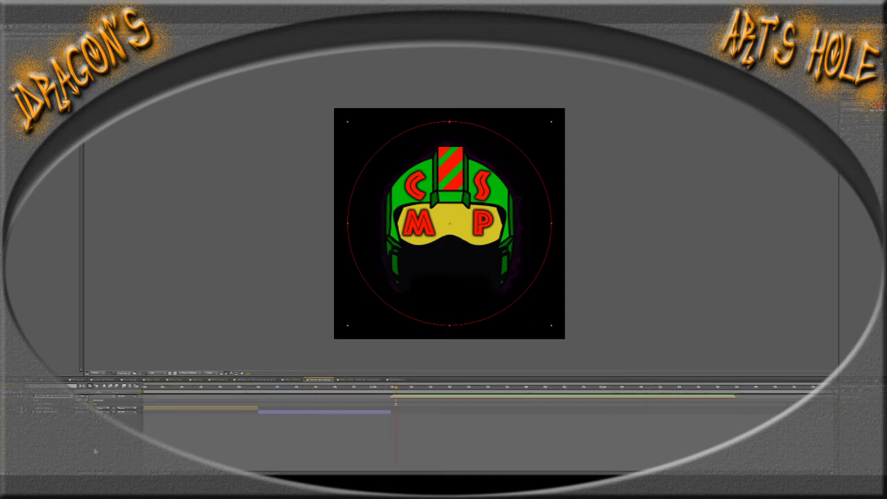
Stop the preview and drag the layer later so it starts after the top layer's bar
{"action": "left_click", "coordinate": [59, 415]}
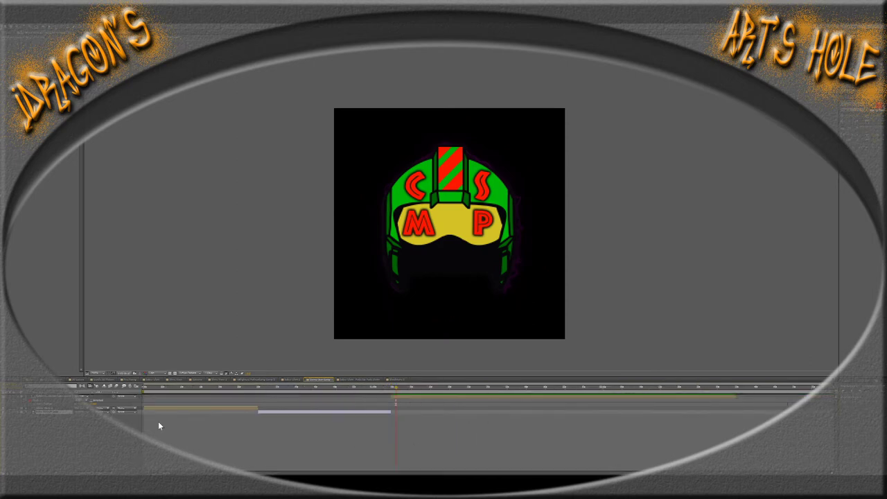
{"action": "left_click_drag", "start_coordinate": [291, 416], "coordinate": [731, 388]}
{"action": "left_click", "coordinate": [733, 388]}
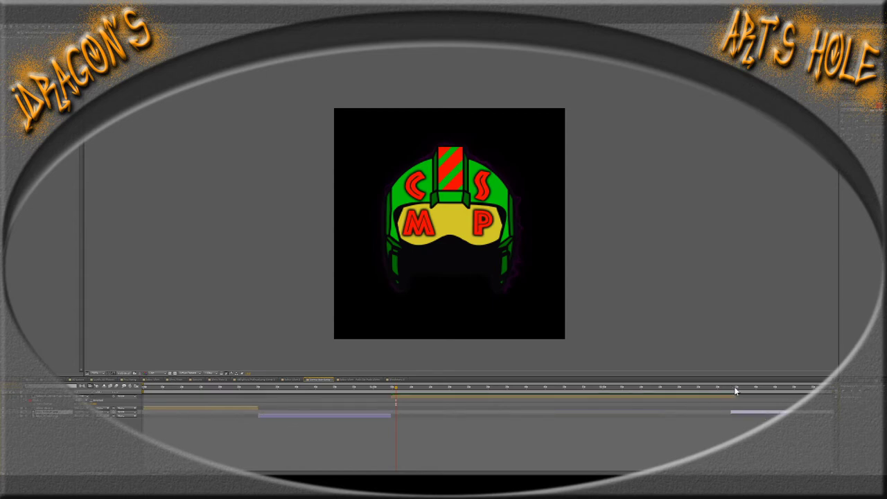
{"action": "key", "text": "equal"}
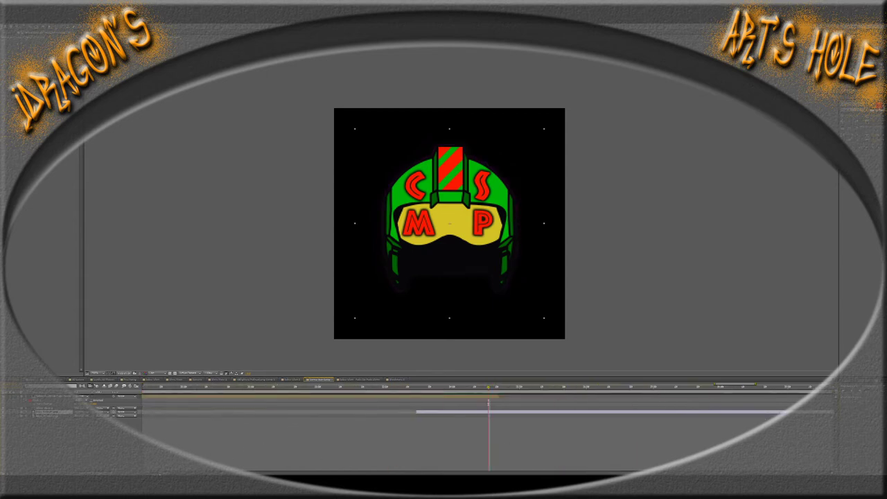
{"action": "left_click_drag", "start_coordinate": [237, 413], "coordinate": [663, 411]}
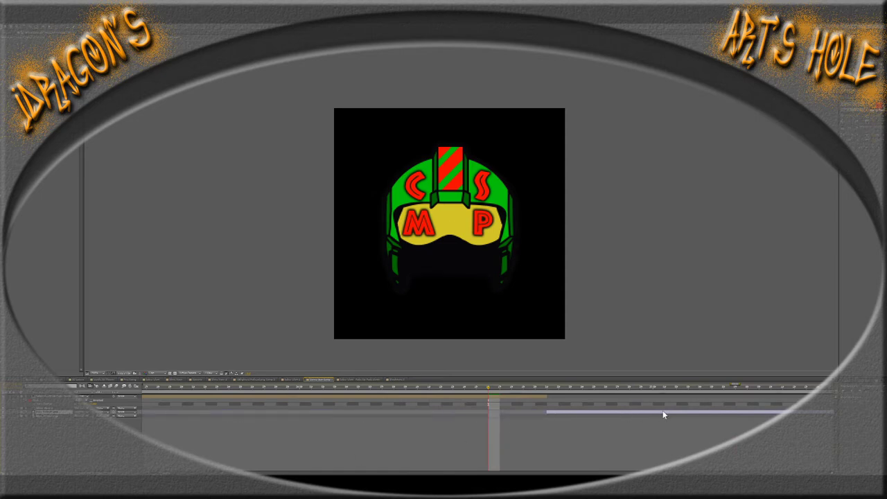
Check the layer's start frame by frame with Page Up/Page Down, then return to the start
{"action": "left_click", "coordinate": [543, 387]}
{"action": "key", "text": "Page_Down"}
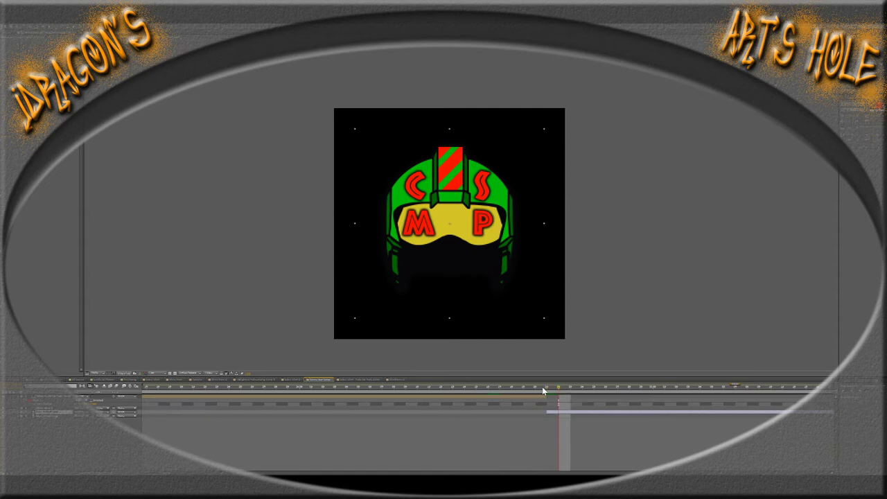
{"action": "key", "text": "Page_Up"}
{"action": "key", "text": "Page_Up"}
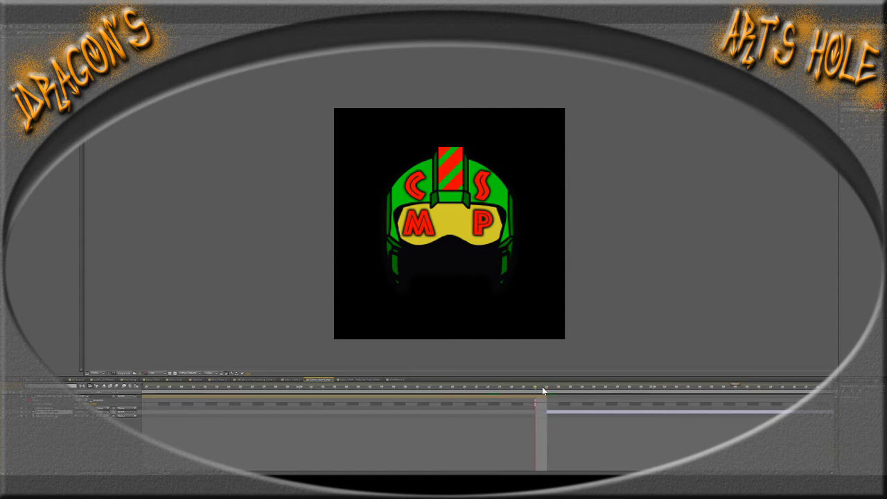
{"action": "key", "text": "Page_Down"}
{"action": "key", "text": "Page_Down"}
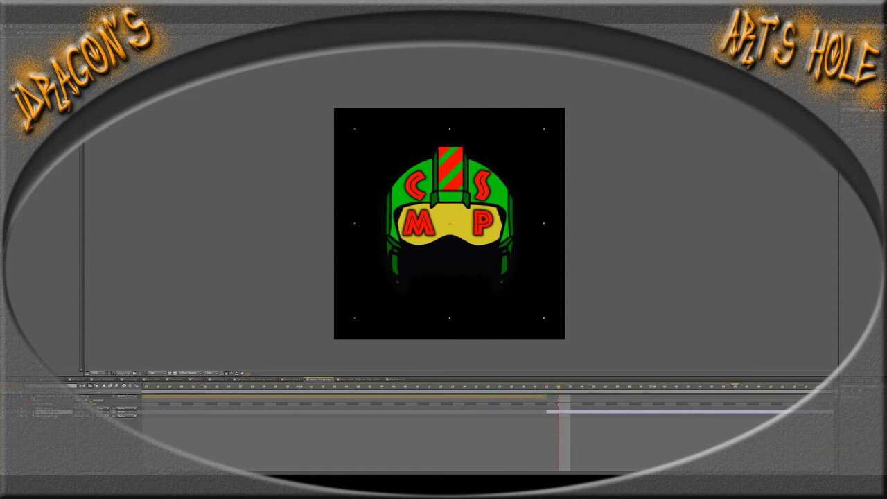
{"action": "key", "text": "equal"}
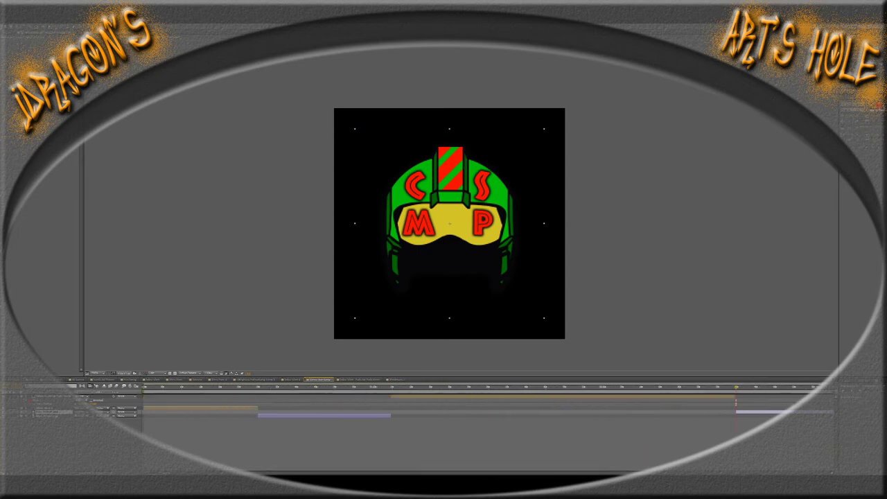
{"action": "key", "text": "Home"}
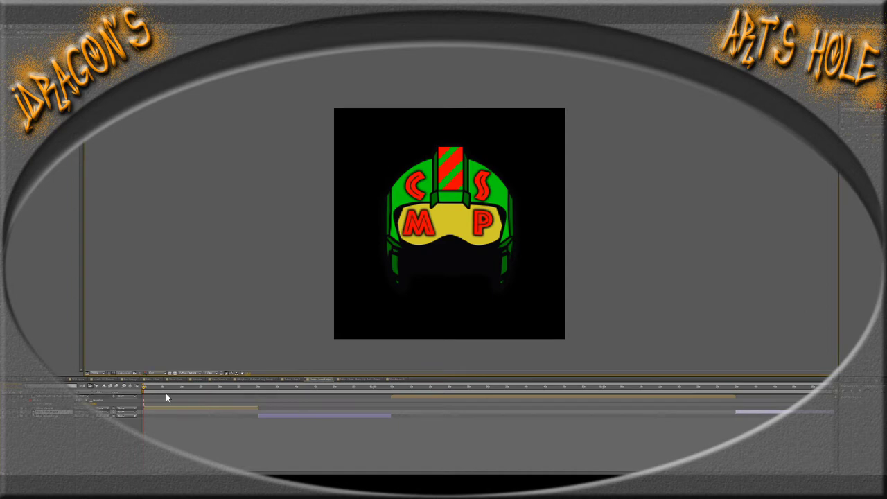
{"action": "key", "text": "period"}
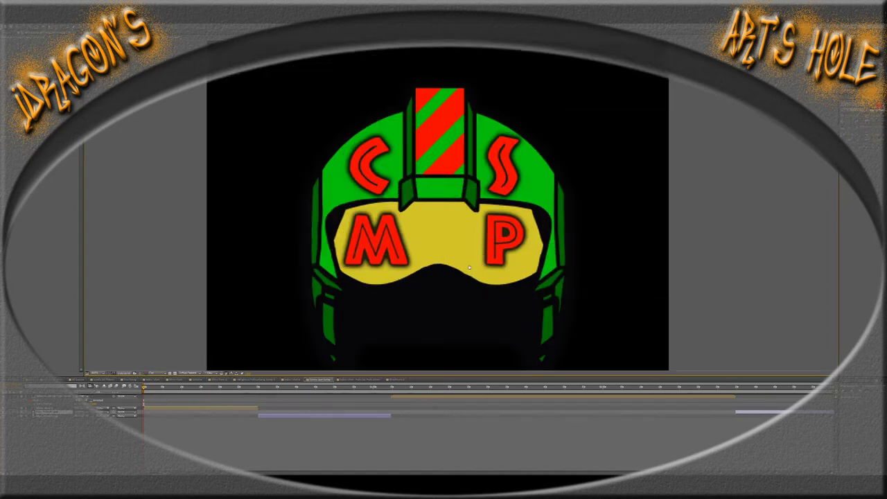
{"action": "left_click_drag", "start_coordinate": [469, 268], "coordinate": [486, 235]}
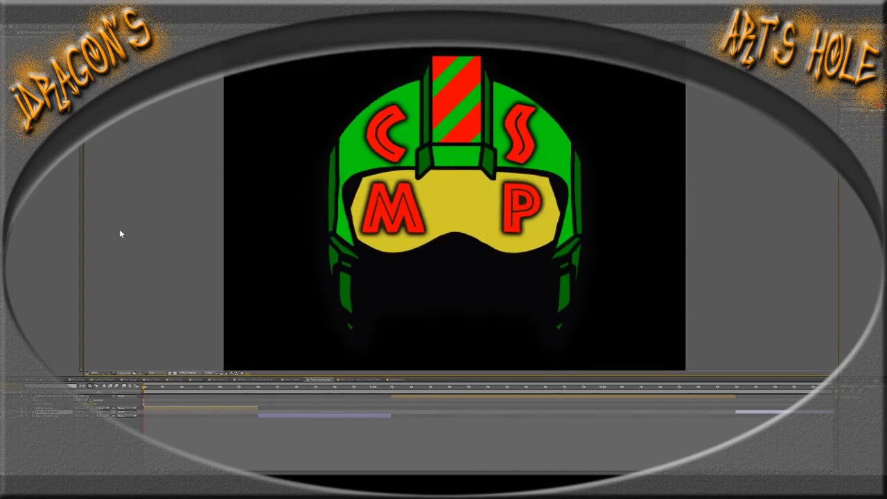
{"action": "key", "text": "comma"}
{"action": "key", "text": "comma"}
{"action": "key", "text": "comma"}
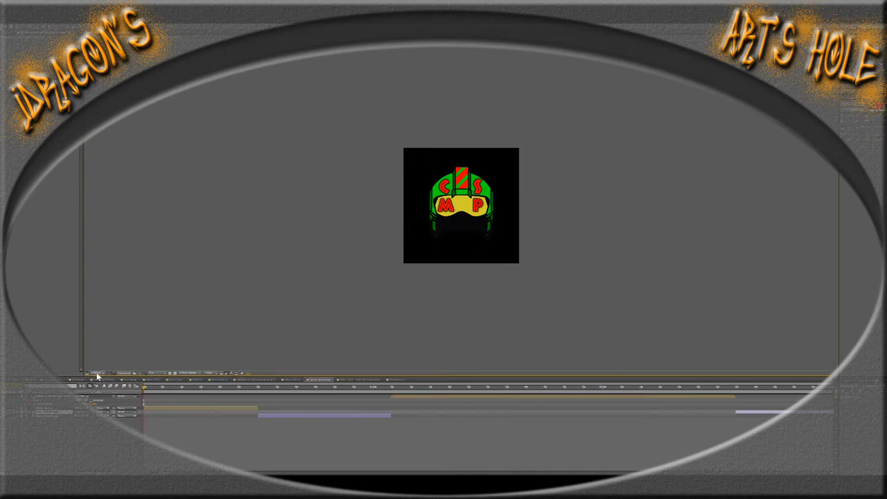
{"action": "key", "text": "period"}
{"action": "key", "text": "period"}
{"action": "key", "text": "period"}
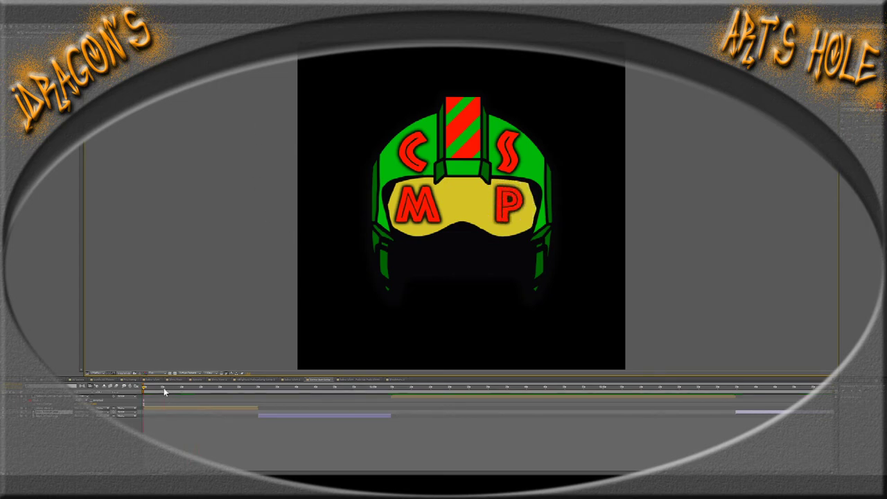
{"action": "scroll", "coordinate": [454, 213], "scroll_direction": "up", "scroll_amount": 3}
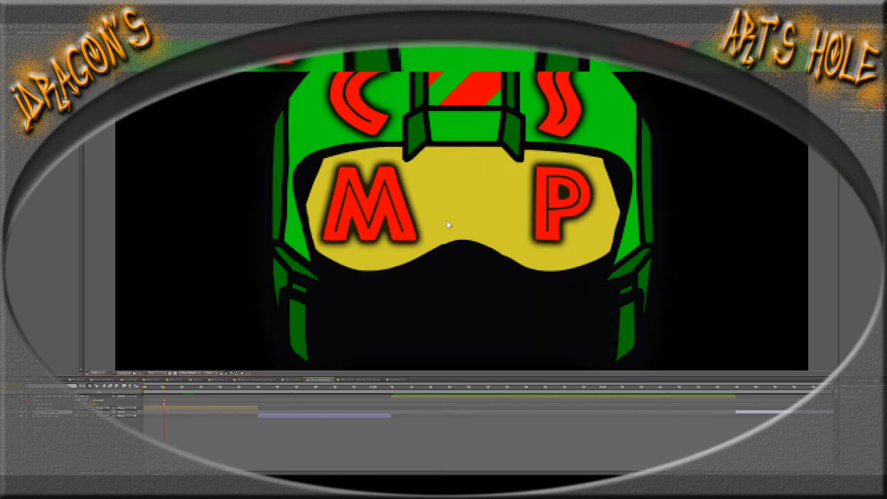
{"action": "scroll", "coordinate": [448, 223], "scroll_direction": "up", "scroll_amount": 2}
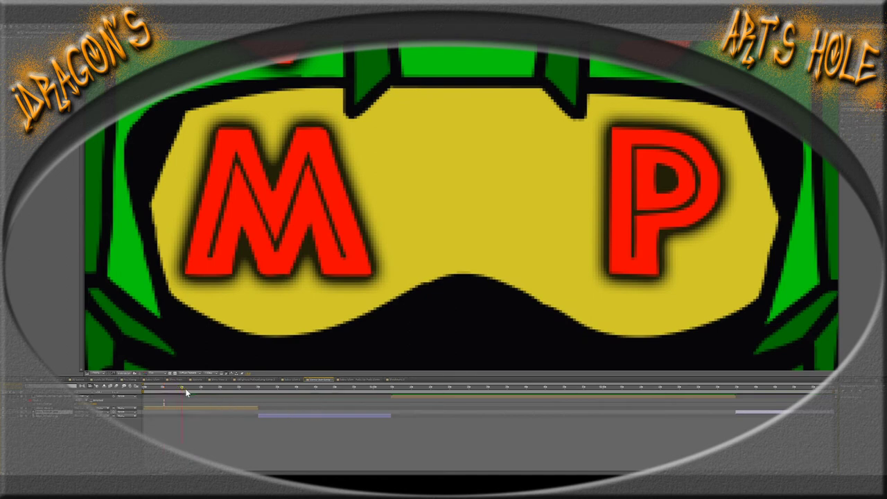
{"action": "left_click_drag", "start_coordinate": [185, 388], "coordinate": [187, 390]}
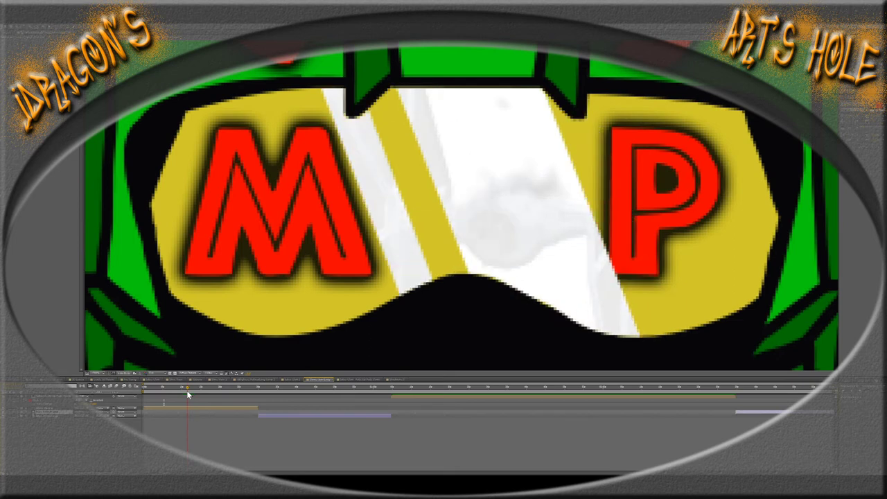
{"action": "scroll", "coordinate": [534, 232], "scroll_direction": "up", "scroll_amount": 2}
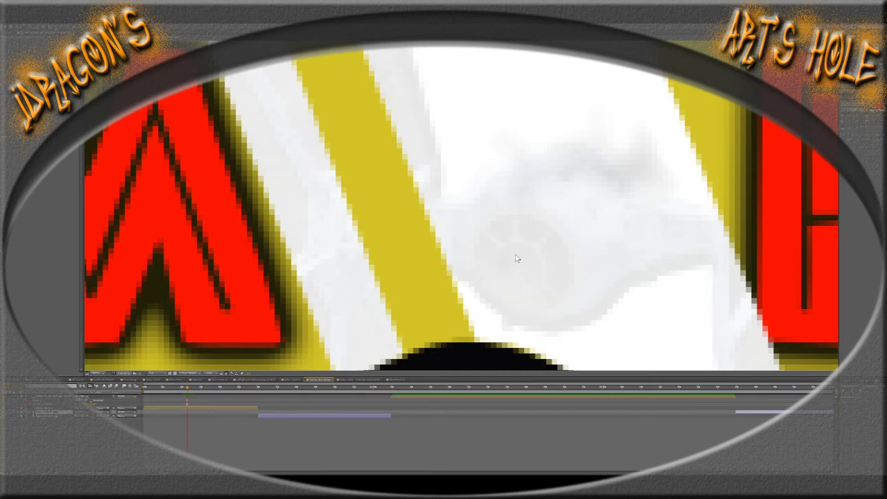
{"action": "scroll", "coordinate": [515, 259], "scroll_direction": "down", "scroll_amount": 1}
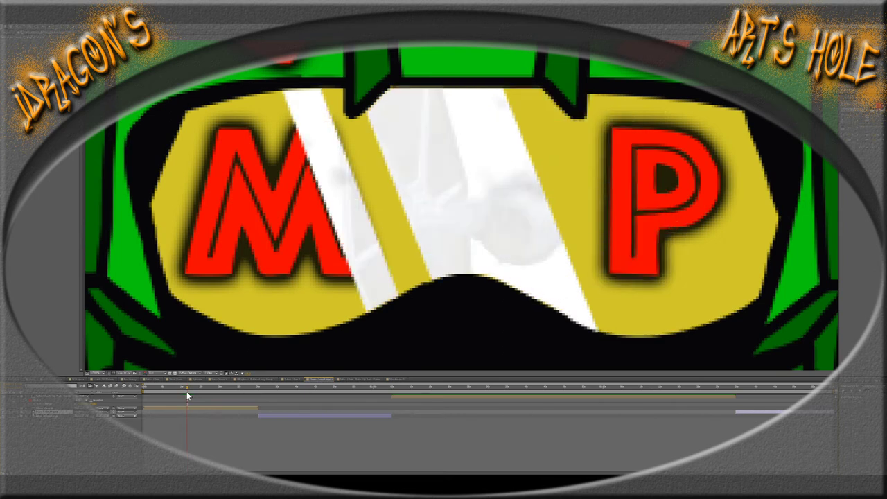
{"action": "left_click_drag", "start_coordinate": [186, 391], "coordinate": [193, 397]}
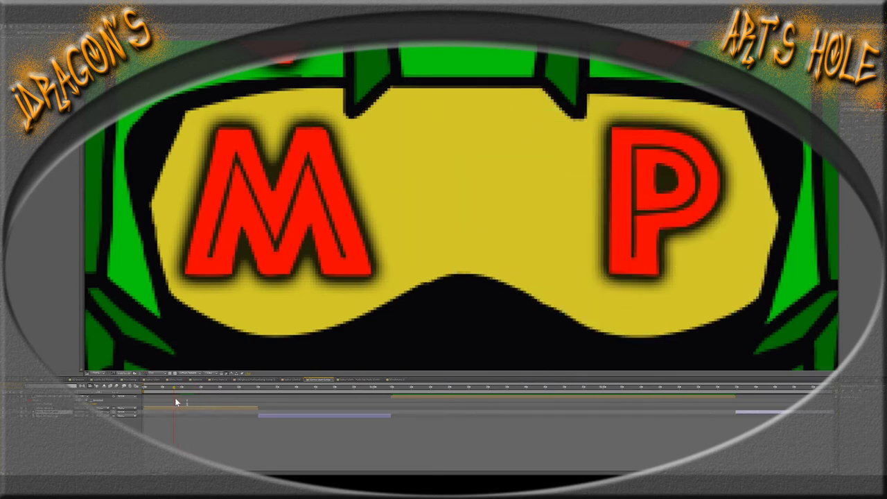
{"action": "scroll", "coordinate": [493, 236], "scroll_direction": "down", "scroll_amount": 5}
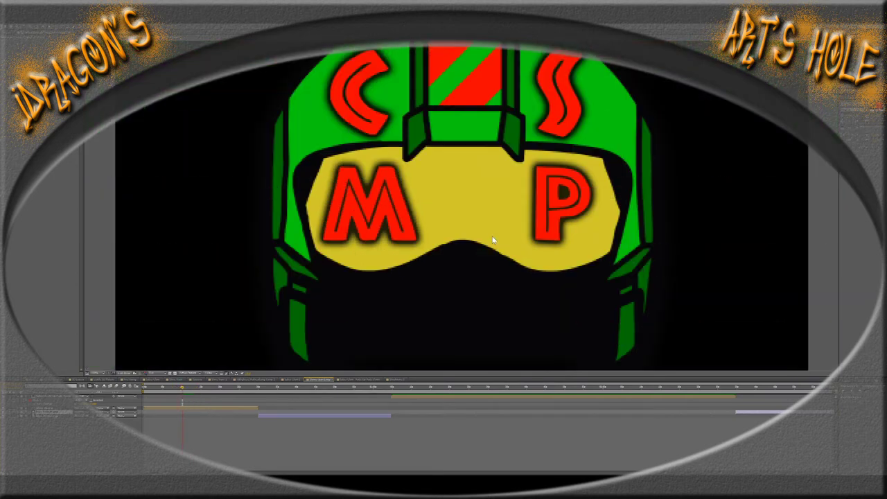
Enable the transparency grid and scrub the glow composition past the visor glint to the purple glow
{"action": "scroll", "coordinate": [486, 233], "scroll_direction": "up", "scroll_amount": 1}
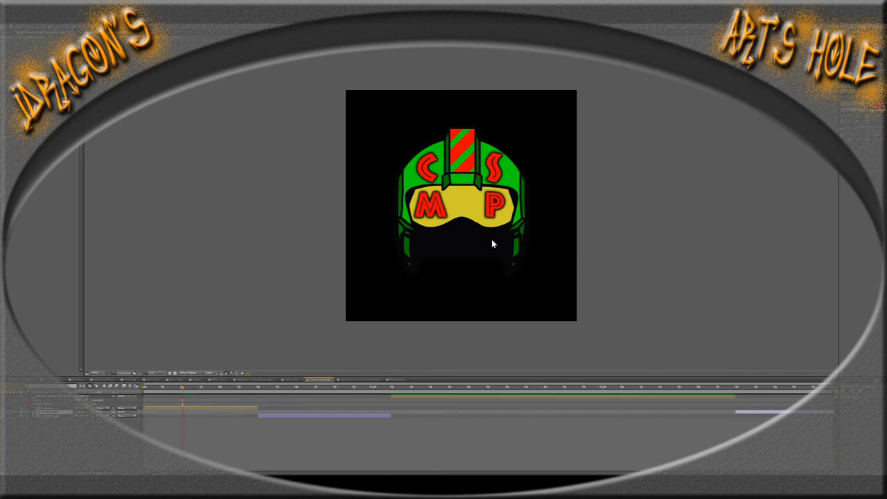
{"action": "left_click", "coordinate": [176, 374]}
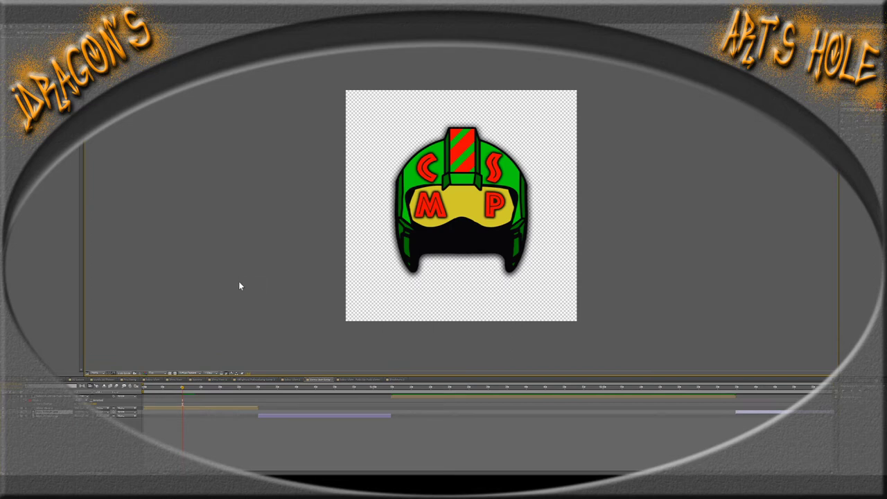
{"action": "left_click", "coordinate": [319, 380]}
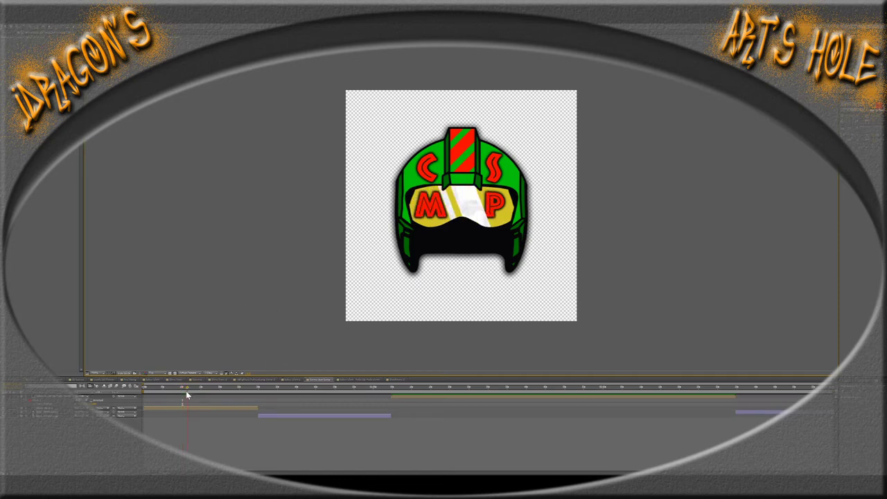
{"action": "left_click_drag", "start_coordinate": [186, 391], "coordinate": [542, 390]}
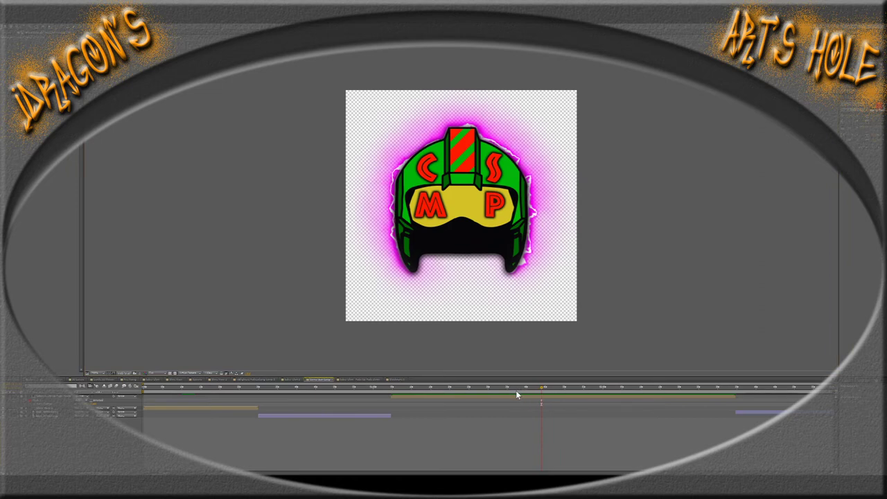
{"action": "left_click_drag", "start_coordinate": [502, 392], "coordinate": [623, 400]}
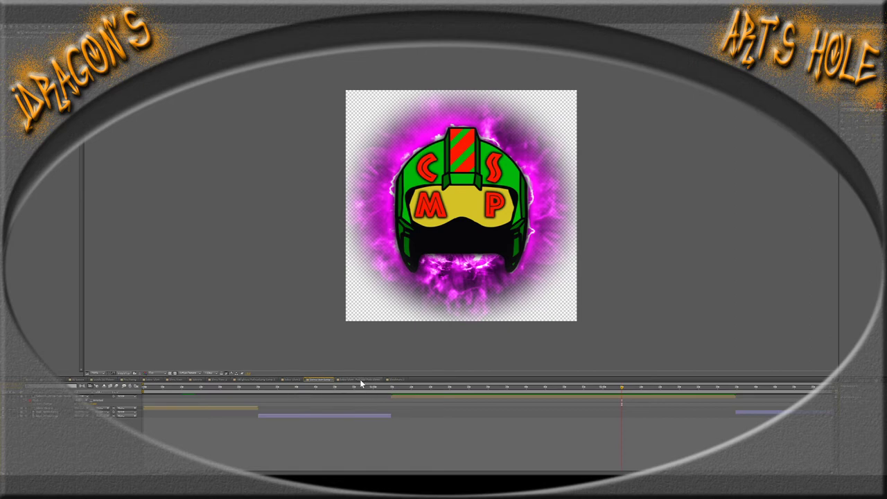
In the helmet-on-purple-smoke composition, select the smoke layer at an earlier frame and darken its glow
{"action": "left_click", "coordinate": [292, 382]}
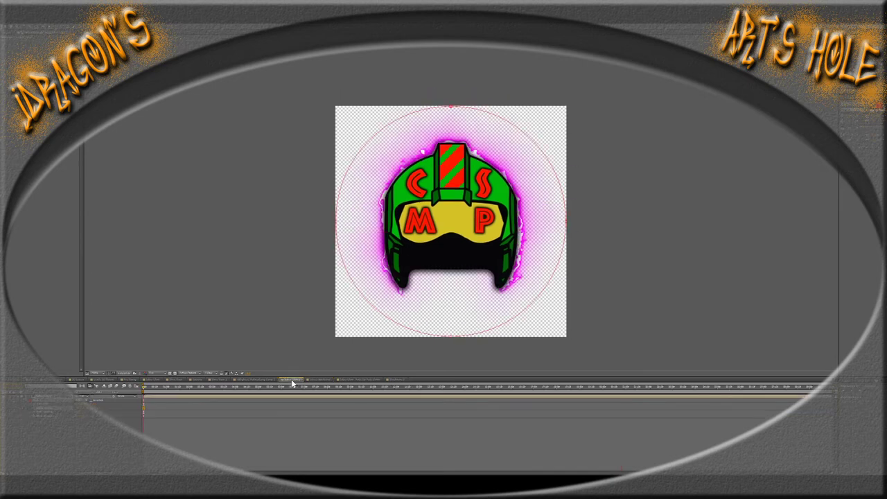
{"action": "left_click", "coordinate": [364, 382]}
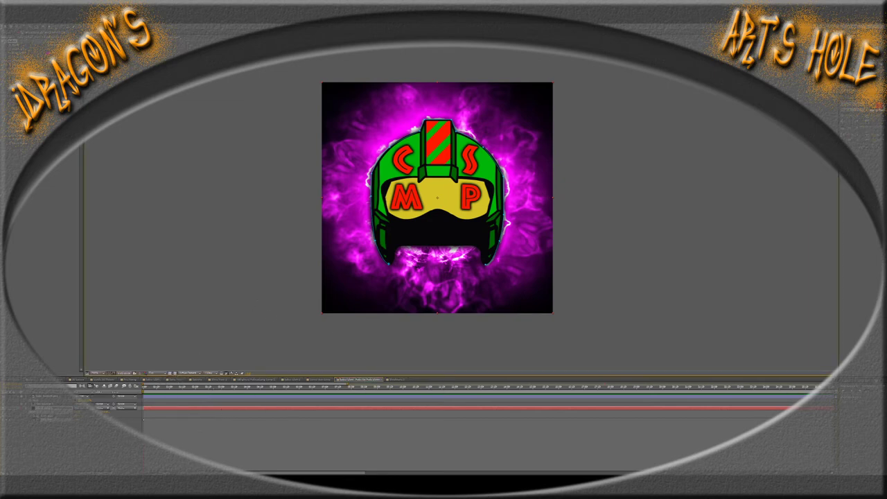
{"action": "left_click_drag", "start_coordinate": [763, 392], "coordinate": [476, 392]}
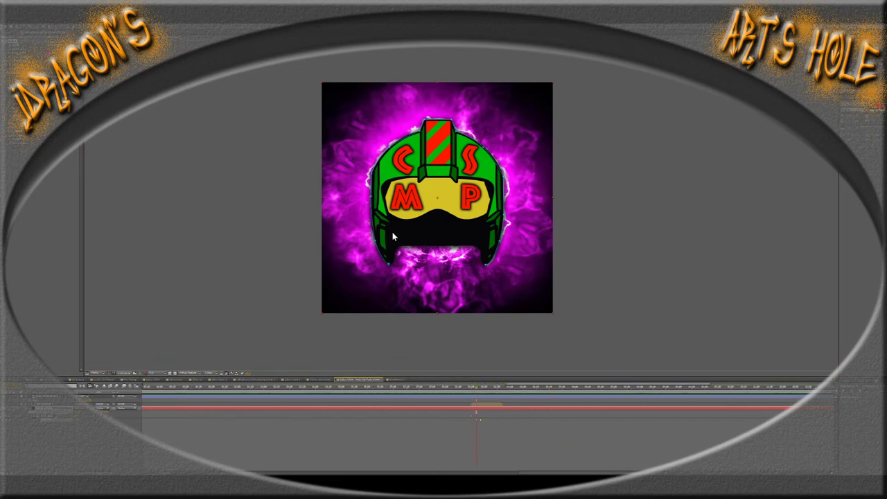
{"action": "left_click", "coordinate": [70, 407]}
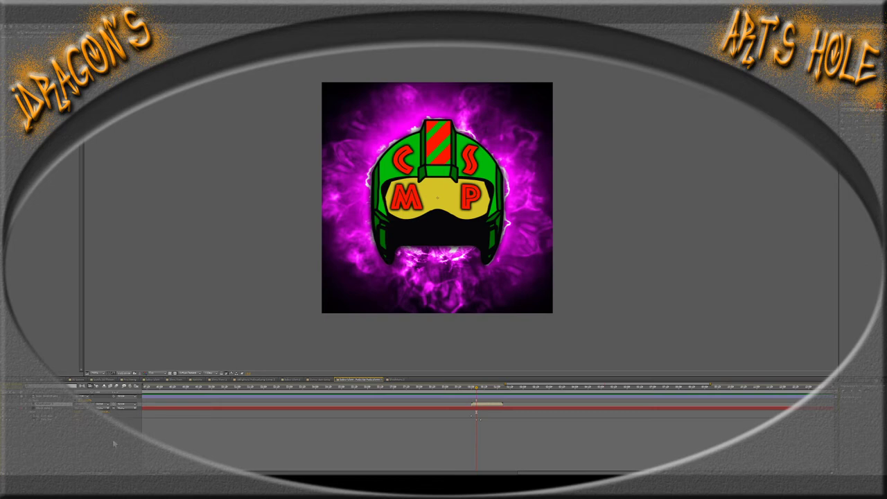
{"action": "key", "text": "alt+shift+s"}
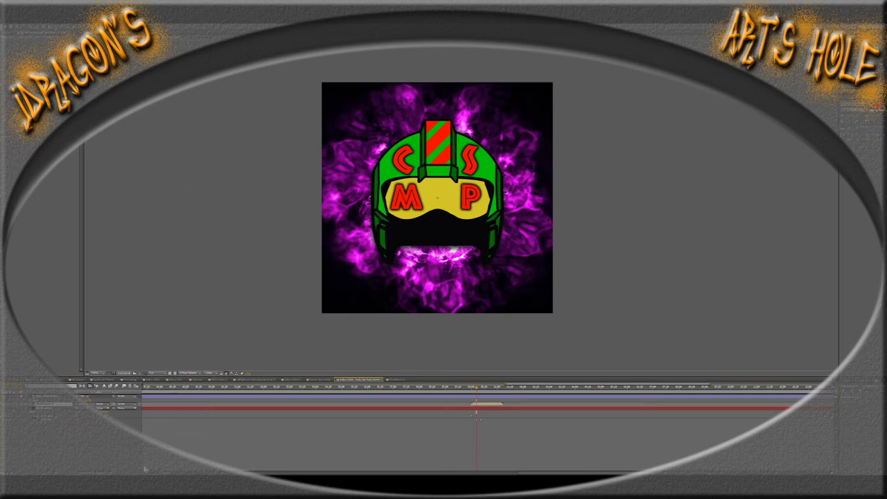
Duplicate the purple smoke layer with Ctrl+D, then deselect the copy
{"action": "left_click", "coordinate": [117, 441]}
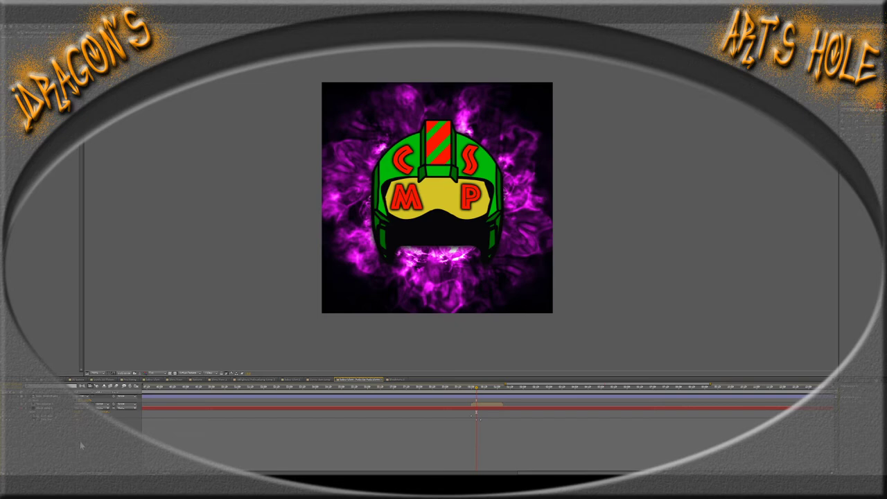
{"action": "left_click", "coordinate": [53, 407]}
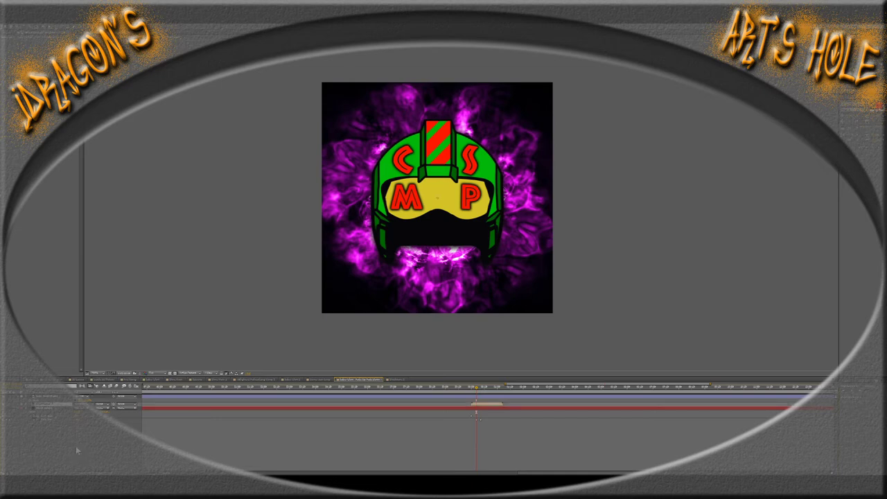
{"action": "key", "text": "ctrl+d"}
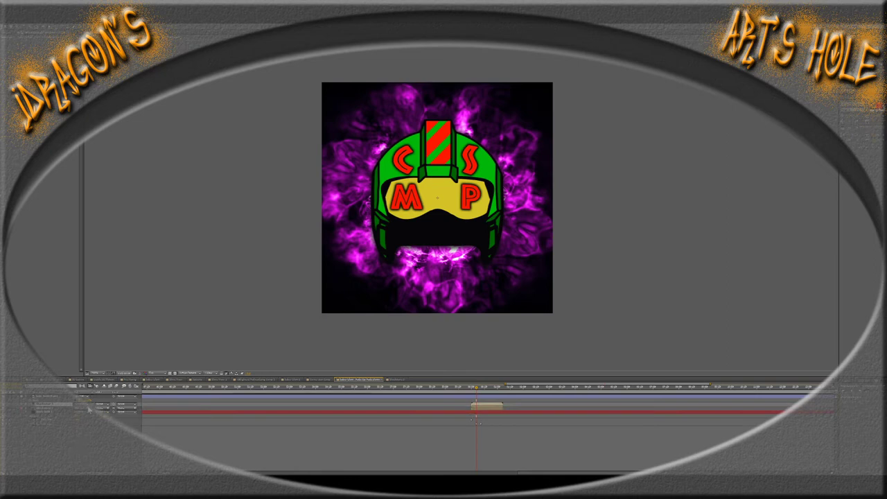
{"action": "left_click", "coordinate": [42, 448]}
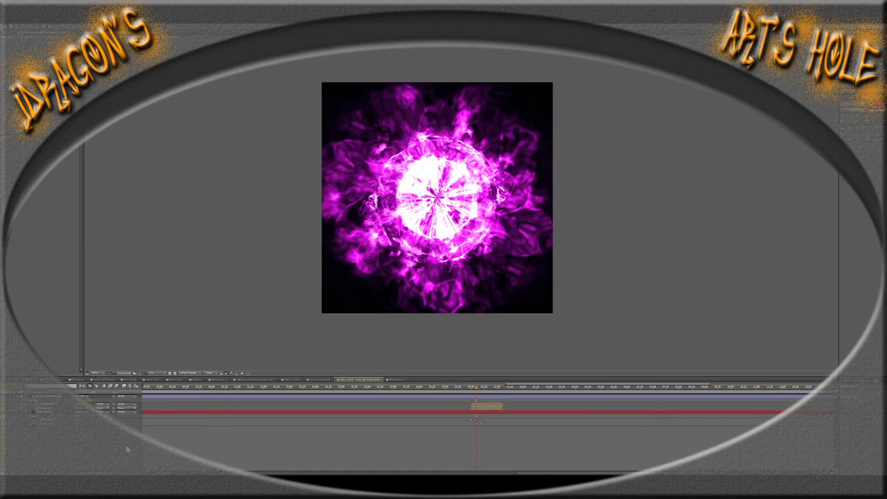
Select the burst layer, then switch the selection to the other burst copy
{"action": "left_click", "coordinate": [53, 406]}
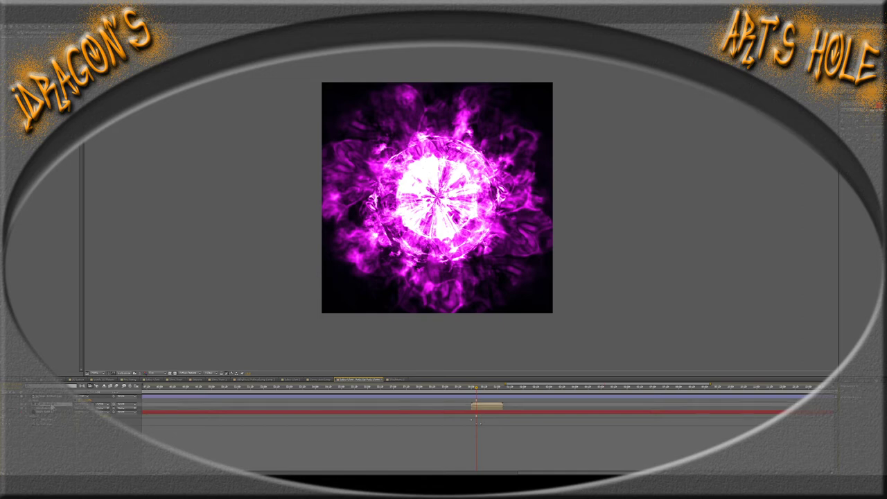
{"action": "left_click", "coordinate": [56, 408]}
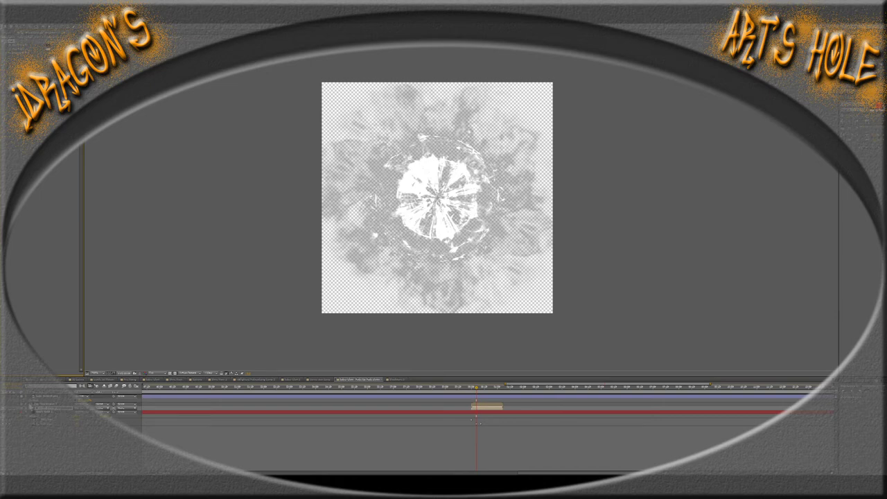
Tint the white burst pink-magenta, then hide it and select the black-and-white burst below
{"action": "left_click", "coordinate": [57, 410]}
{"action": "left_click", "coordinate": [59, 408]}
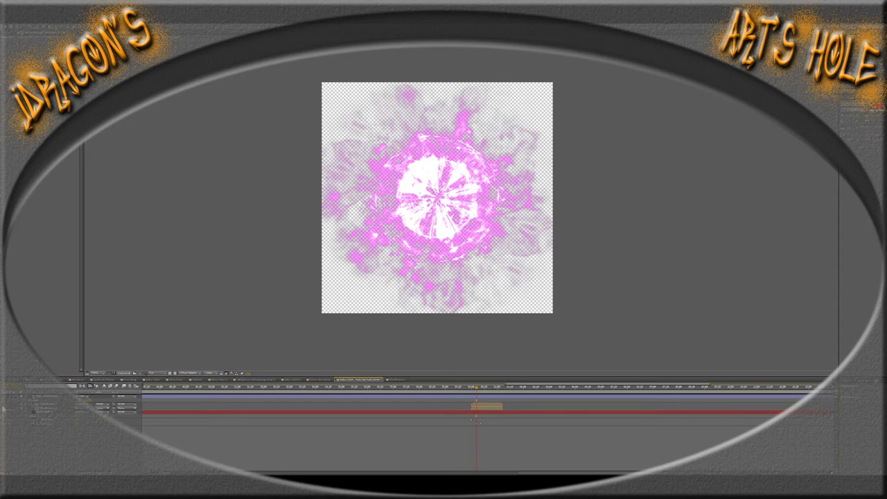
{"action": "left_click", "coordinate": [38, 408]}
{"action": "left_click", "coordinate": [43, 405]}
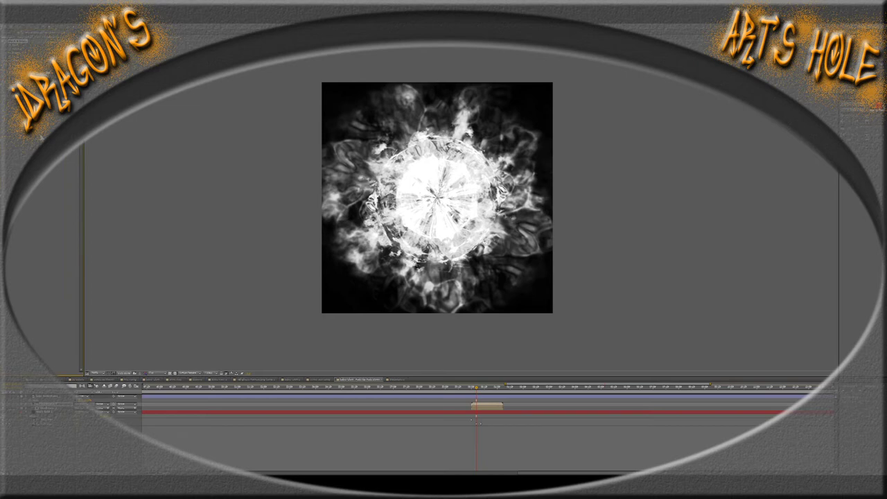
Make the magenta burst layer visible again
{"action": "left_click", "coordinate": [6, 409]}
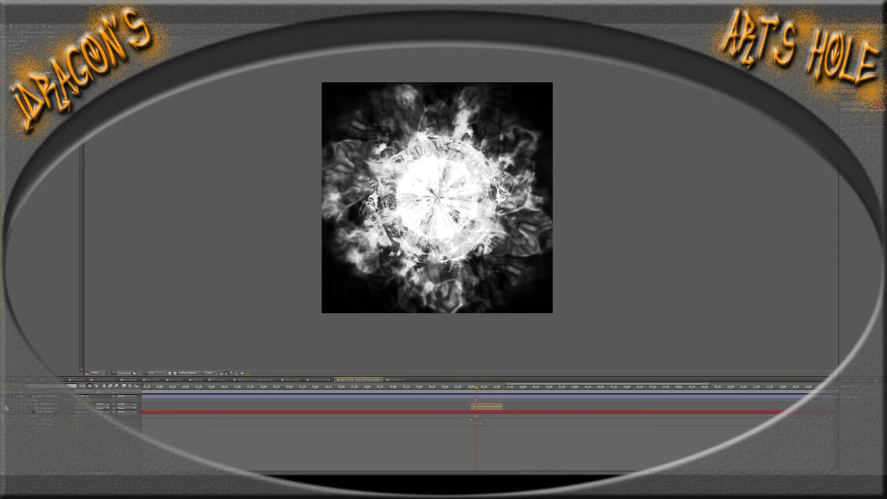
{"action": "left_click", "coordinate": [6, 409]}
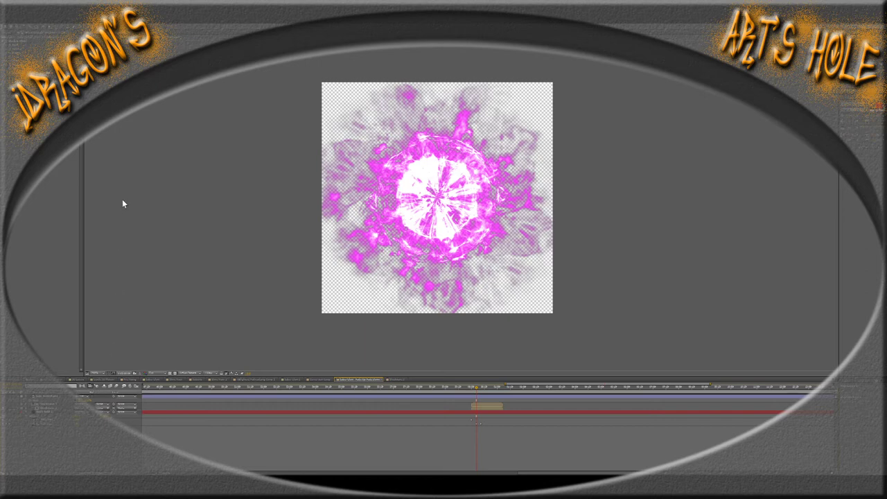
Select the burst layer whose glow will be tinted pink-purple around the white core
{"action": "key", "text": "ctrl+Down"}
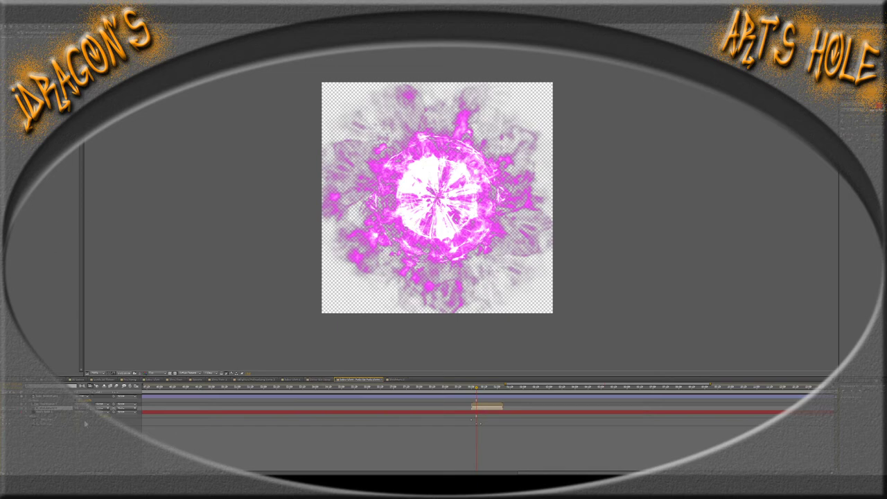
{"action": "left_click", "coordinate": [58, 407]}
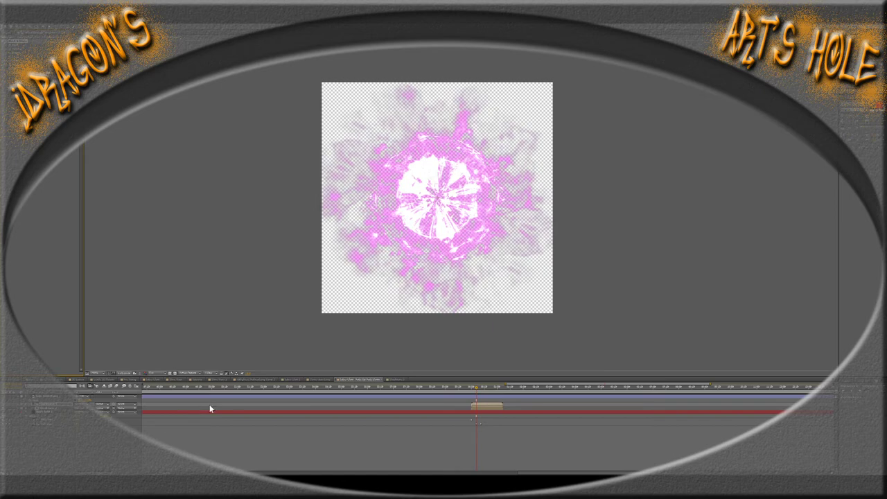
{"action": "left_click", "coordinate": [320, 380]}
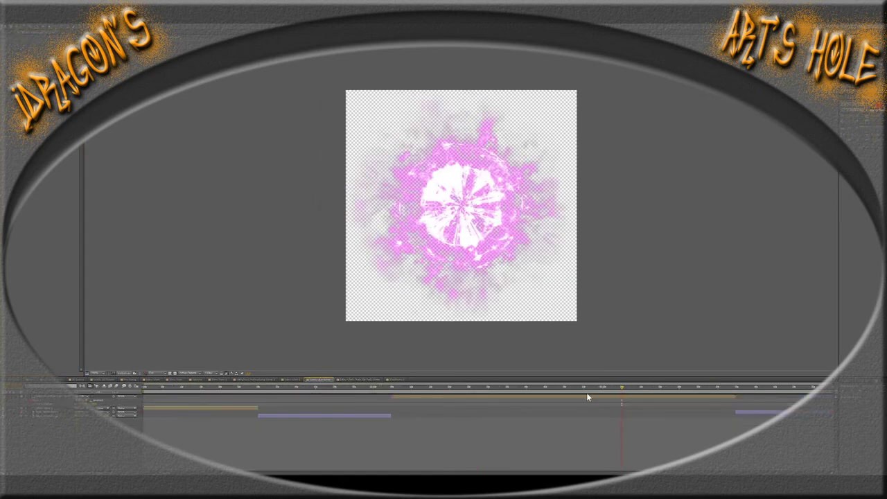
{"action": "left_click", "coordinate": [610, 391]}
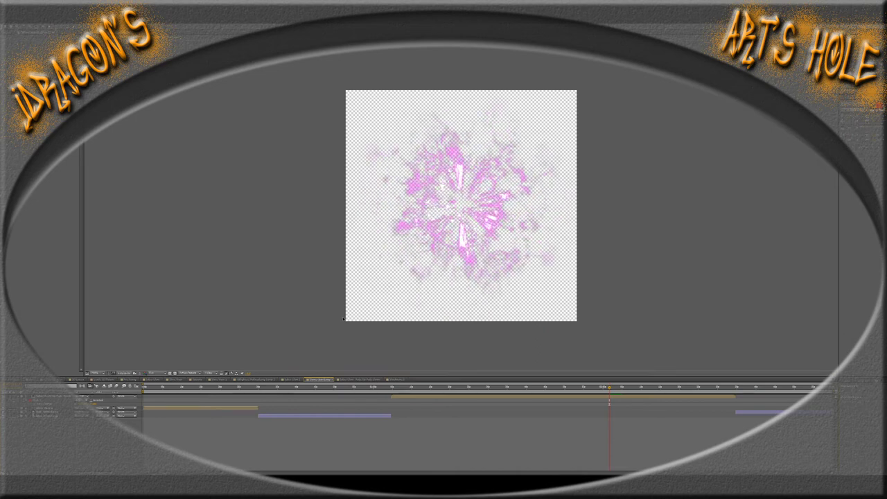
{"action": "left_click", "coordinate": [364, 379]}
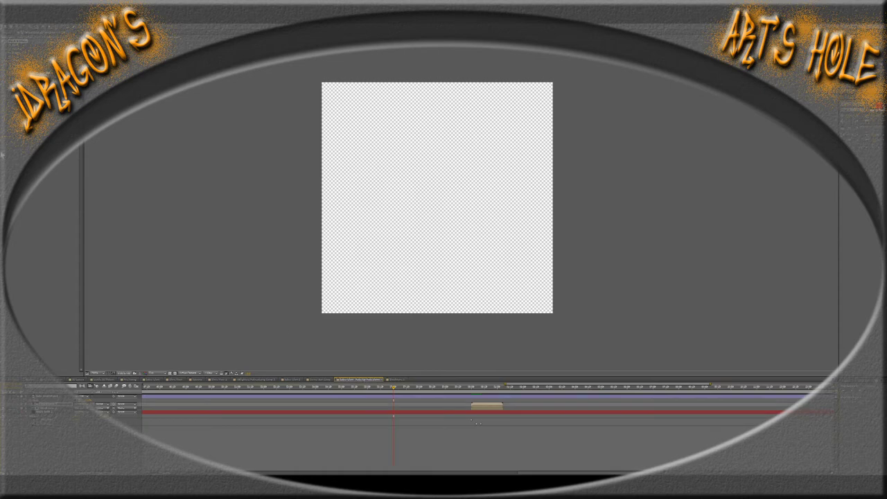
{"action": "left_click", "coordinate": [53, 409]}
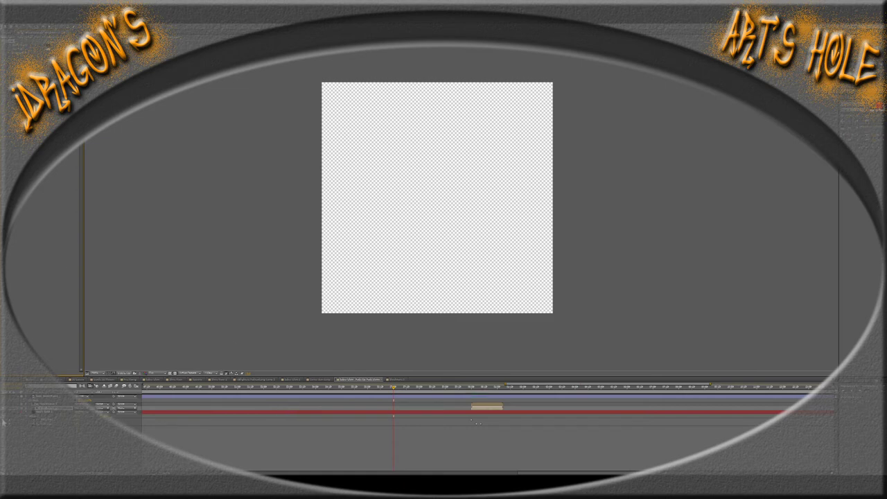
{"action": "left_click", "coordinate": [485, 388]}
Return to the burst frame and select the second layer to make its glow grey-white
{"action": "left_click_drag", "start_coordinate": [485, 390], "coordinate": [478, 388]}
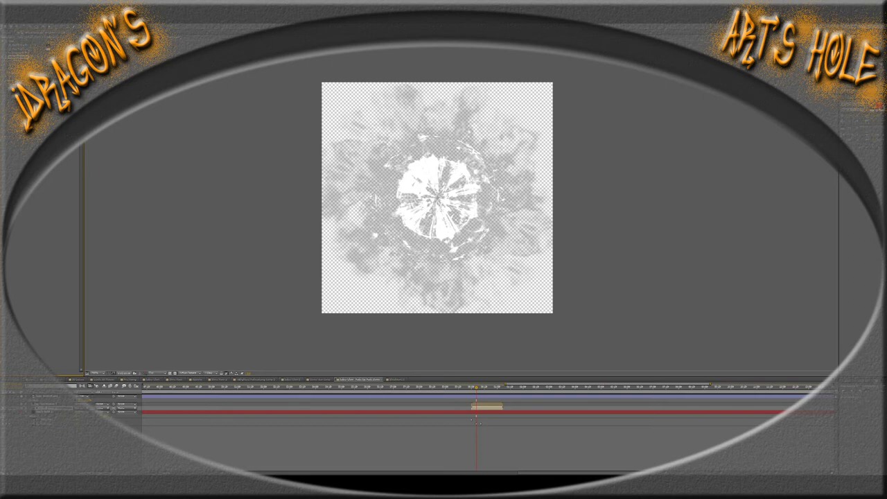
{"action": "left_click", "coordinate": [56, 408]}
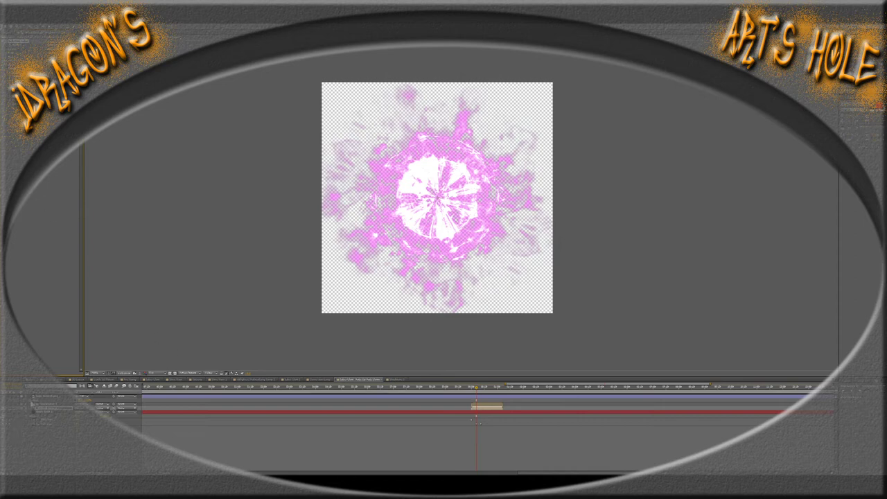
Show the helmet logo over the pink burst, preview its magenta glow fading, then switch helmet compositions
{"action": "left_click", "coordinate": [5, 403]}
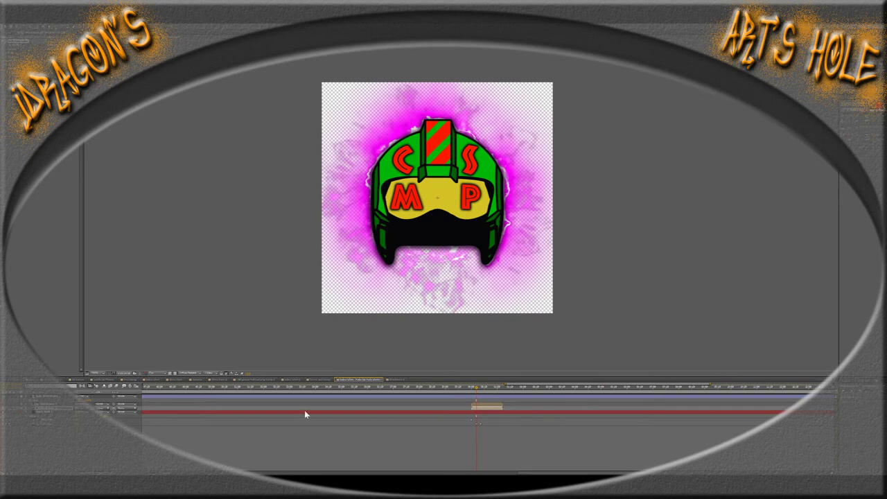
{"action": "left_click_drag", "start_coordinate": [467, 387], "coordinate": [485, 388]}
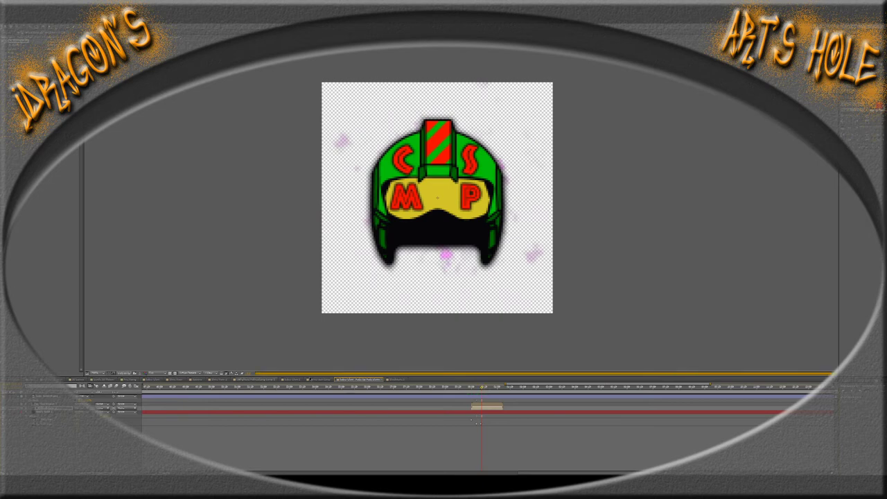
{"action": "left_click", "coordinate": [321, 380]}
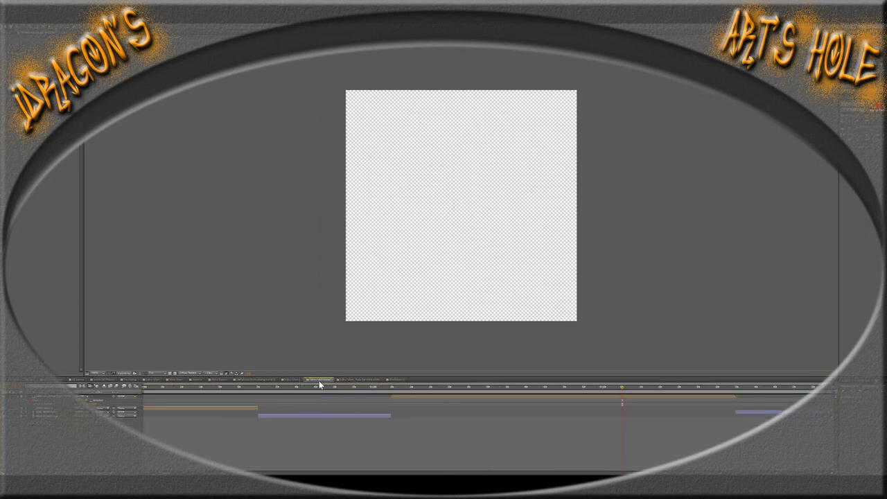
Jump to the strong magenta glow frame, then return to the burst-behind-helmet composition
{"action": "left_click", "coordinate": [593, 388]}
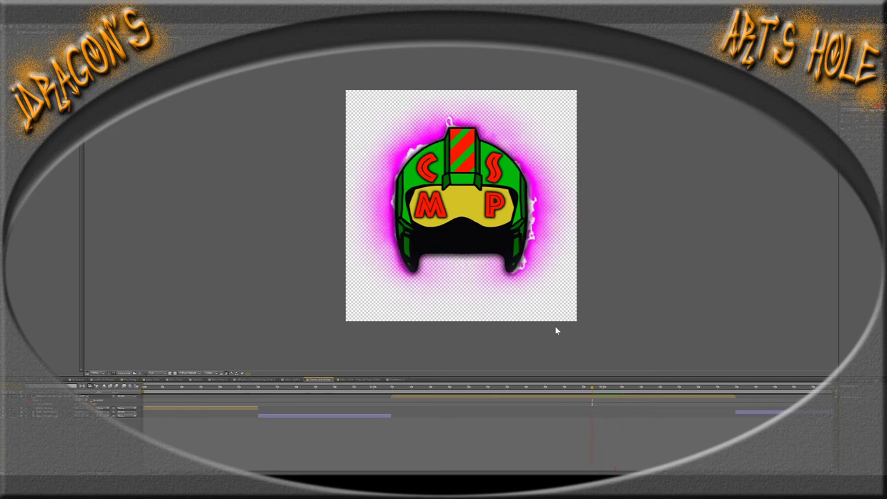
{"action": "left_click", "coordinate": [358, 379]}
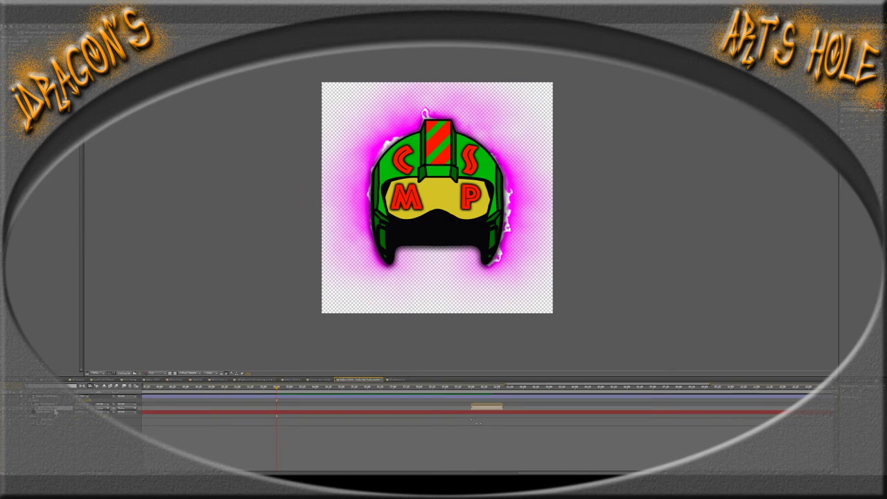
Duplicate the glow layer with Ctrl+D and check a later frame in the other helmet composition
{"action": "left_click", "coordinate": [55, 405]}
{"action": "key", "text": "ctrl+d"}
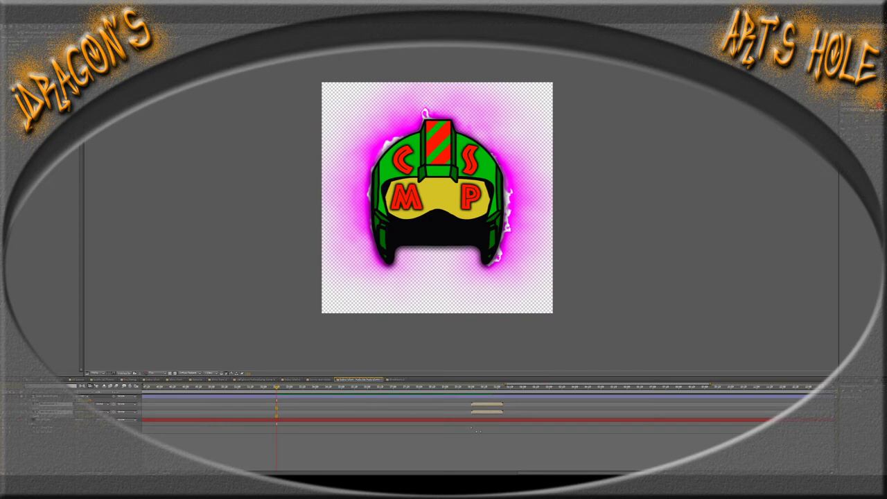
{"action": "left_click", "coordinate": [481, 388]}
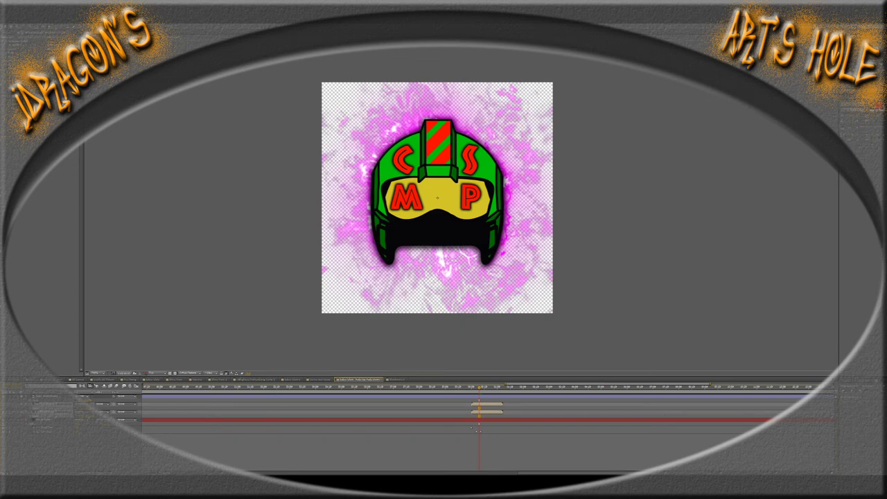
{"action": "left_click", "coordinate": [314, 379]}
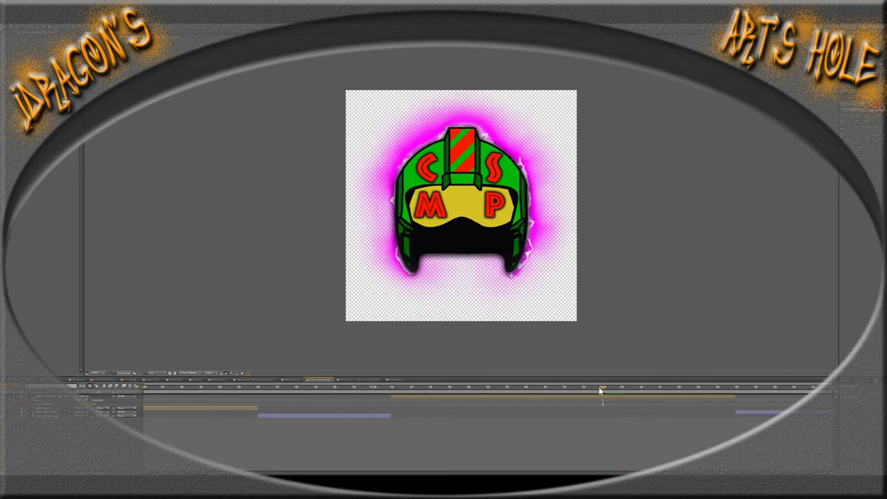
Scrub the playhead in each helmet composition to compare when the magenta glow fades
{"action": "left_click", "coordinate": [365, 380]}
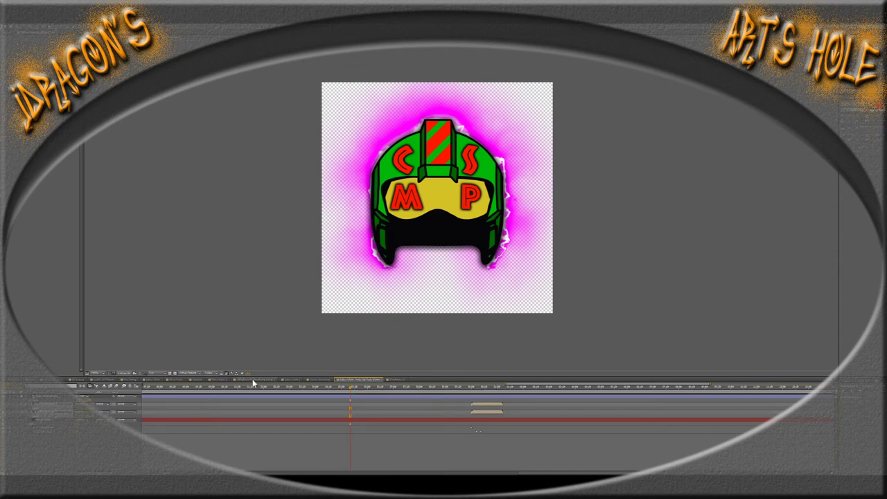
{"action": "left_click", "coordinate": [319, 380]}
{"action": "left_click", "coordinate": [606, 388]}
{"action": "left_click_drag", "start_coordinate": [605, 388], "coordinate": [591, 387]}
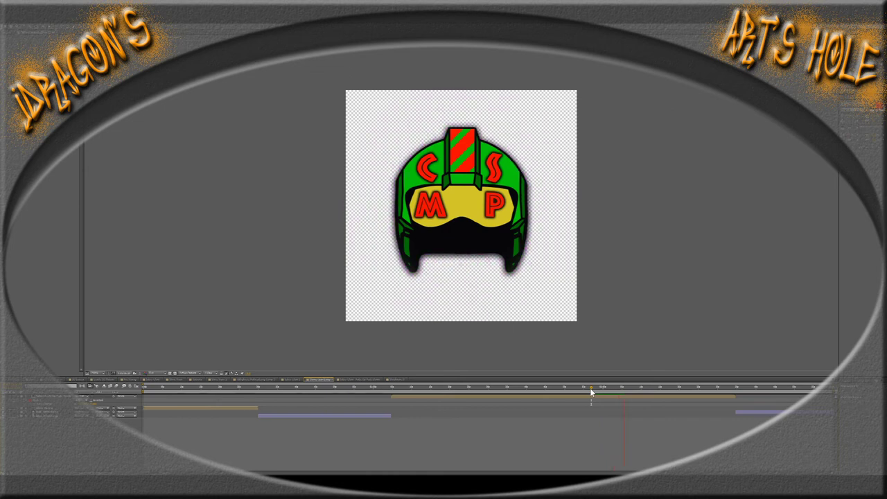
{"action": "left_click", "coordinate": [365, 381]}
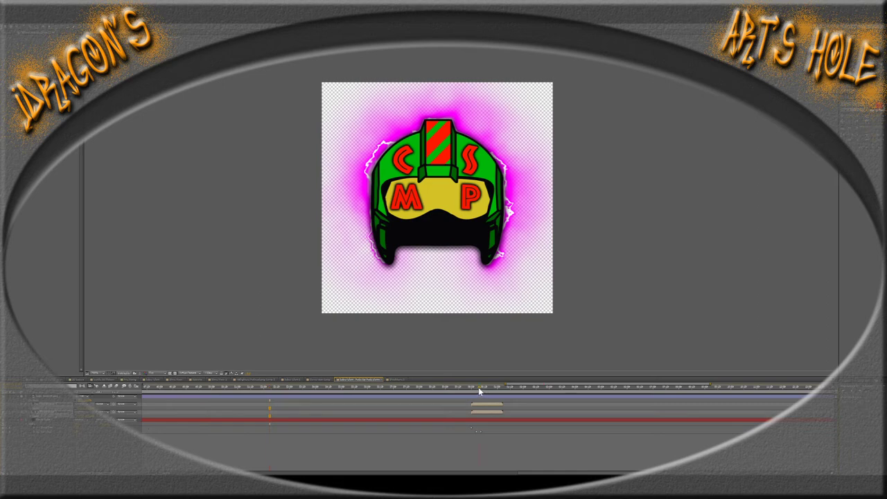
{"action": "left_click_drag", "start_coordinate": [478, 390], "coordinate": [488, 390]}
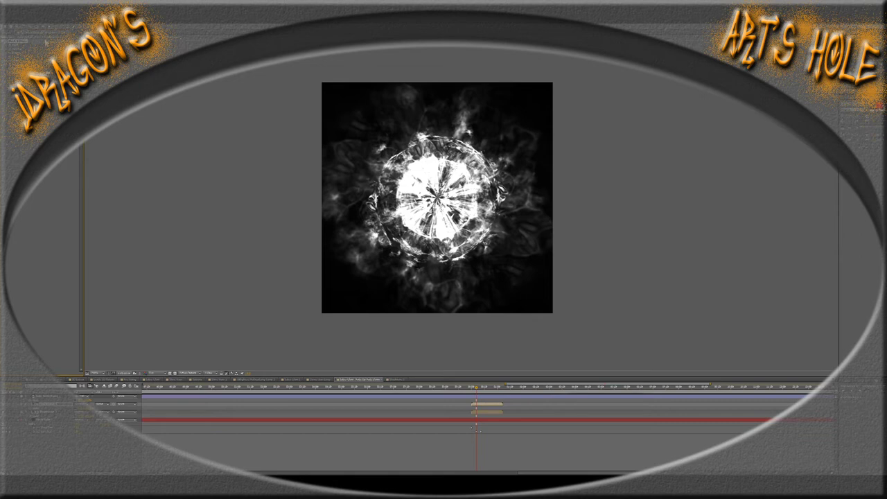
Show the burst as pink glow on transparency and jump back and forth to where it begins
{"action": "left_click", "coordinate": [43, 41]}
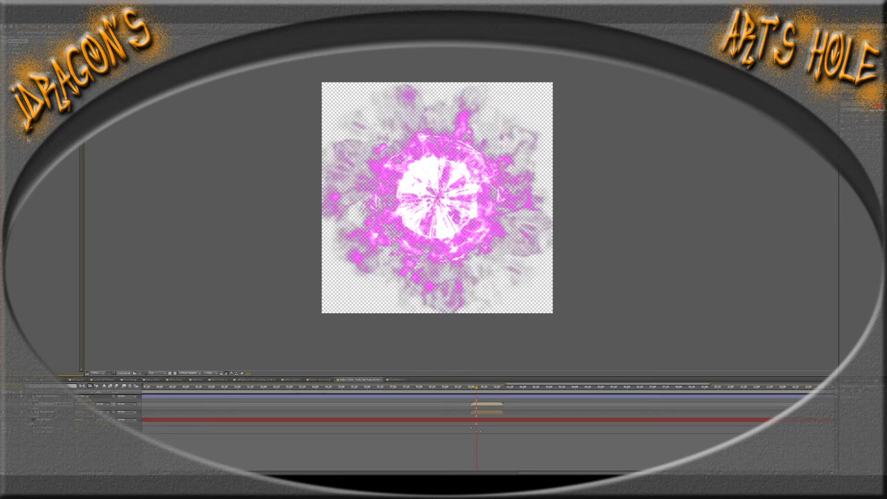
{"action": "key", "text": "shift+Page_Up"}
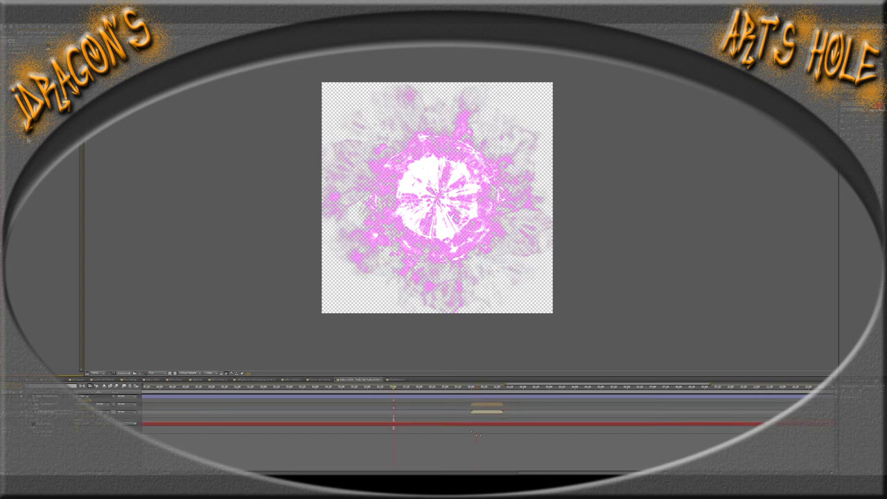
{"action": "key", "text": "shift+Page_Down"}
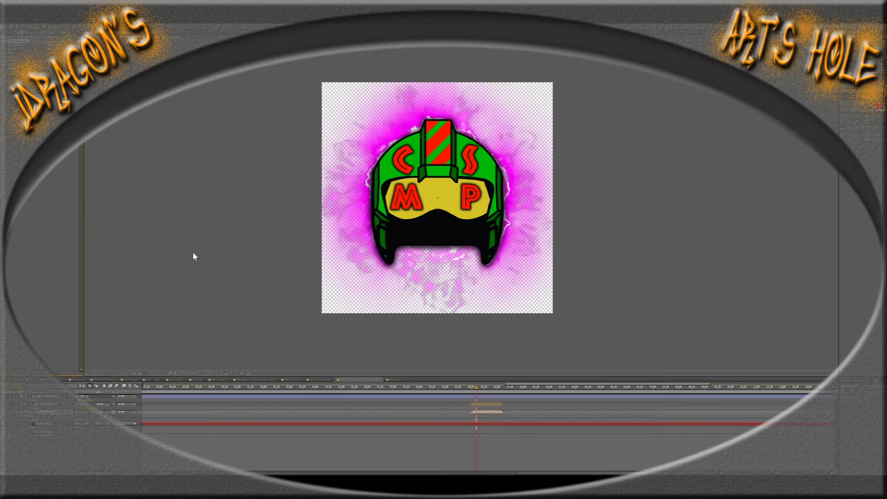
{"action": "left_click", "coordinate": [318, 381]}
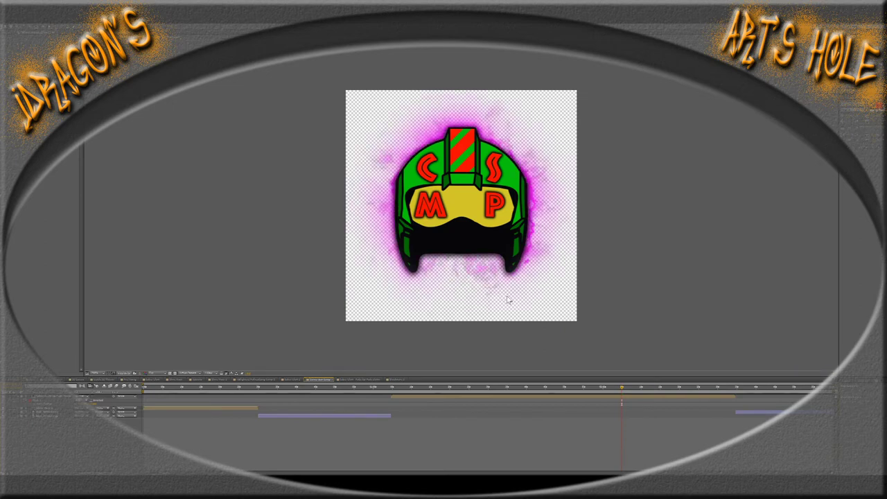
{"action": "left_click", "coordinate": [612, 389]}
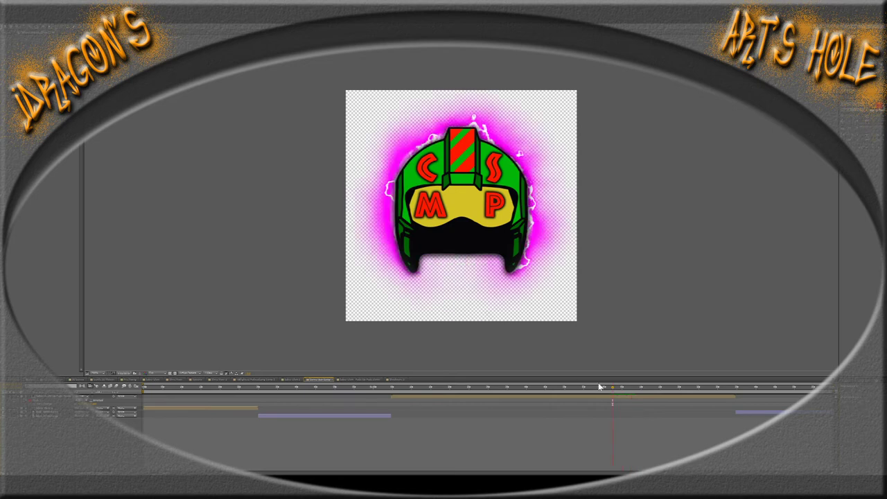
{"action": "left_click_drag", "start_coordinate": [601, 387], "coordinate": [622, 391]}
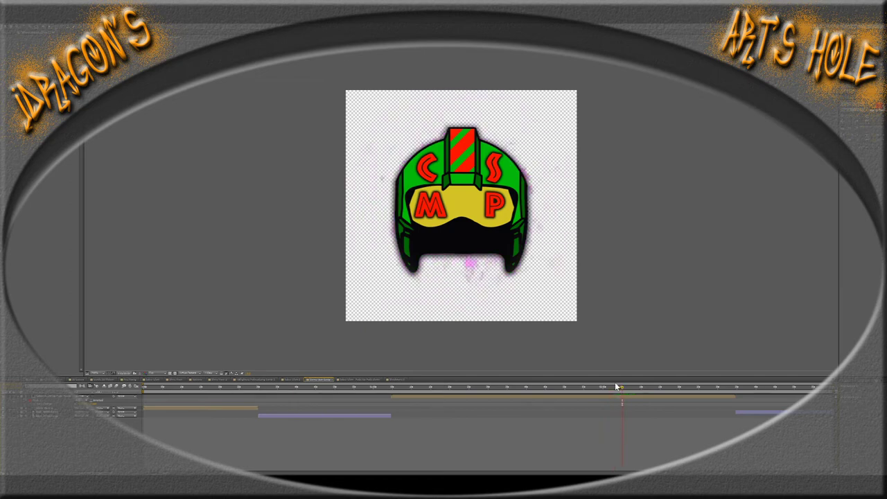
{"action": "left_click", "coordinate": [624, 391]}
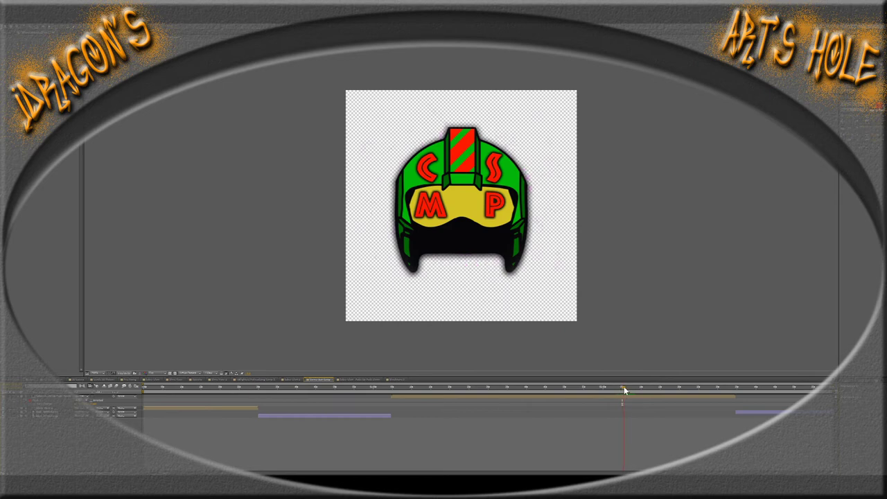
{"action": "left_click_drag", "start_coordinate": [624, 390], "coordinate": [623, 391]}
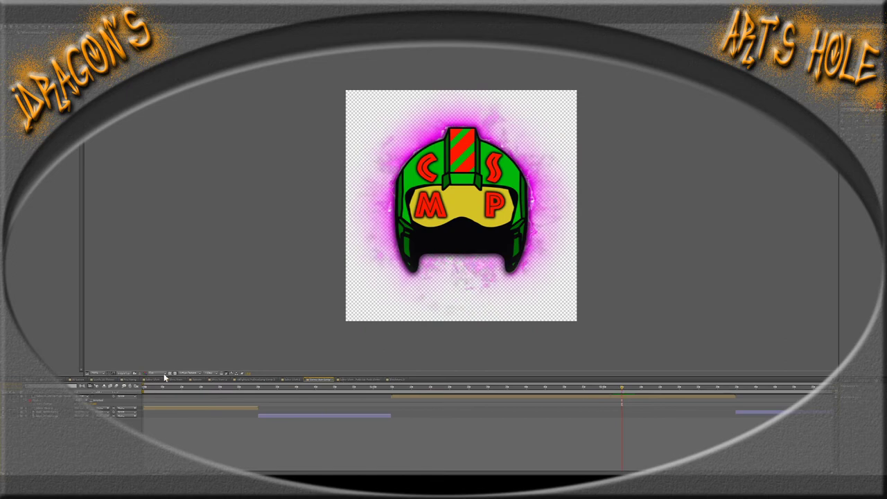
{"action": "left_click", "coordinate": [350, 380]}
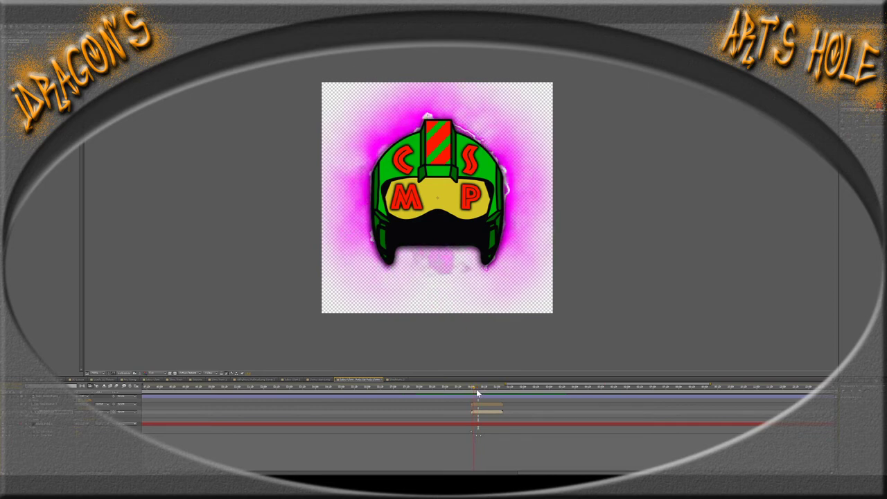
{"action": "mouse_move", "coordinate": [478, 390]}
{"action": "left_mouse_down"}
{"action": "mouse_move", "coordinate": [491, 393]}
{"action": "mouse_move", "coordinate": [469, 394]}
{"action": "mouse_move", "coordinate": [480, 393]}
{"action": "left_mouse_up"}
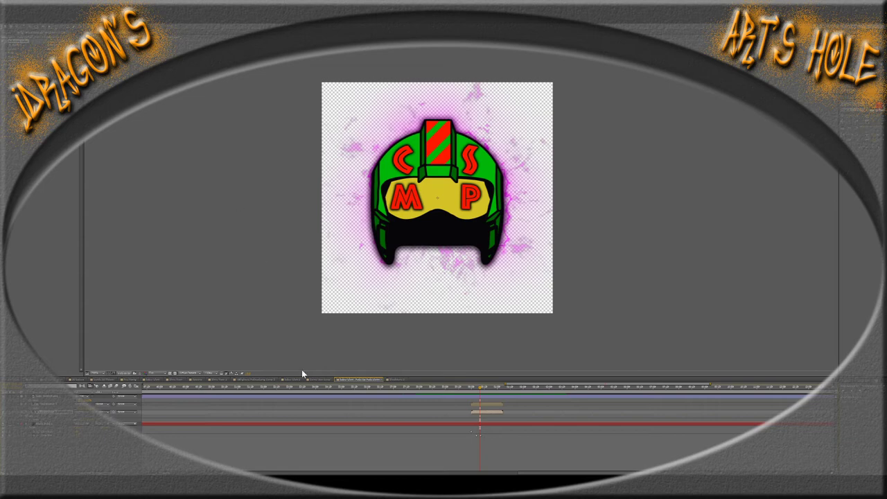
{"action": "left_click", "coordinate": [397, 382]}
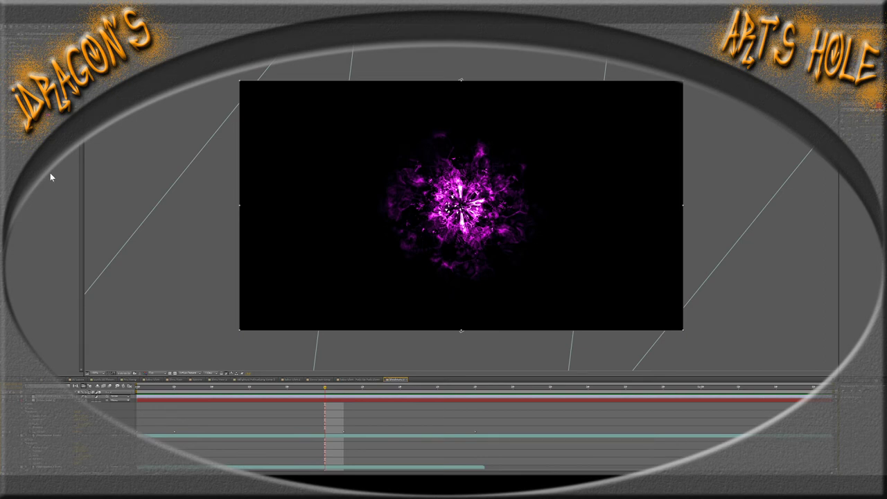
{"action": "scroll", "coordinate": [61, 435], "scroll_direction": "down", "scroll_amount": 3}
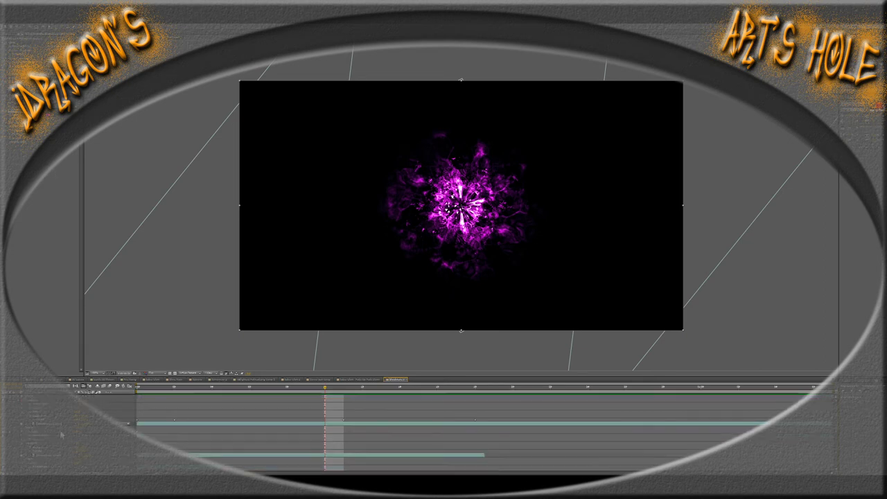
{"action": "scroll", "coordinate": [61, 434], "scroll_direction": "down", "scroll_amount": 1}
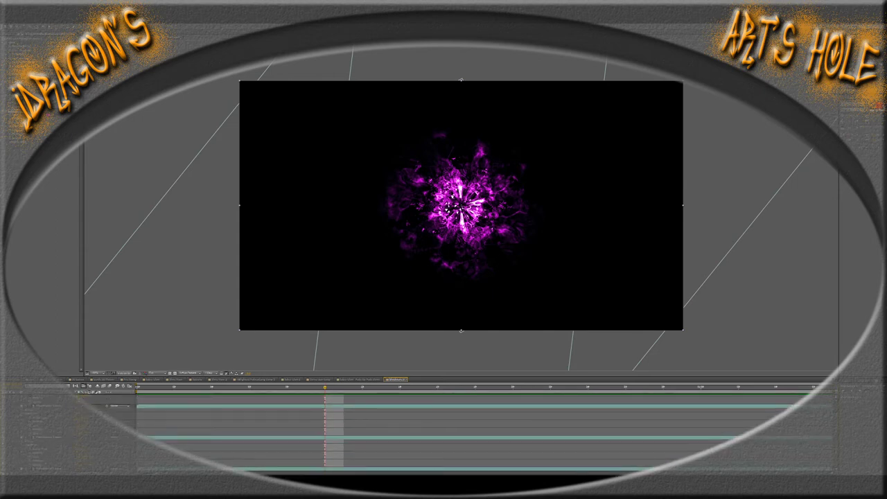
{"action": "scroll", "coordinate": [56, 468], "scroll_direction": "up", "scroll_amount": 2}
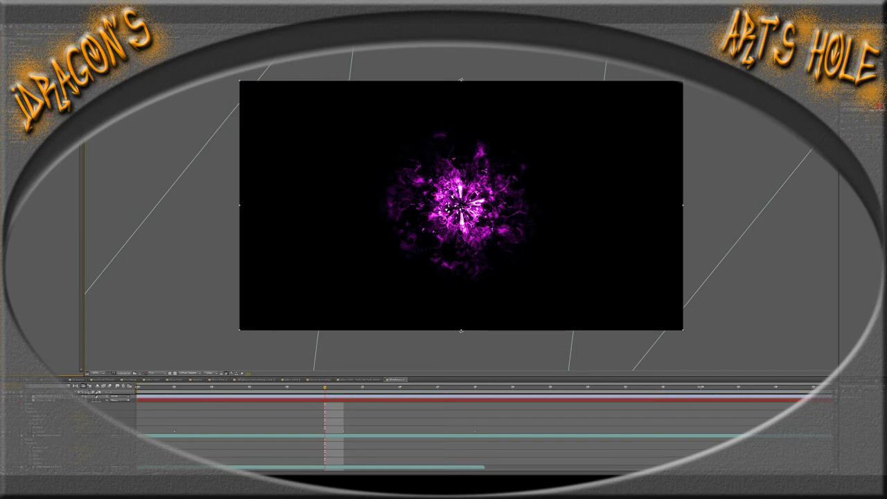
{"action": "left_click", "coordinate": [61, 450]}
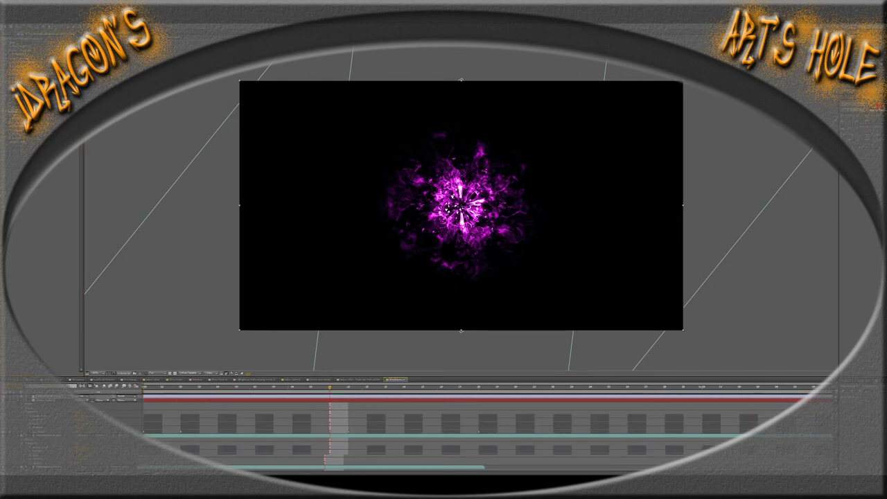
{"action": "left_click", "coordinate": [65, 401]}
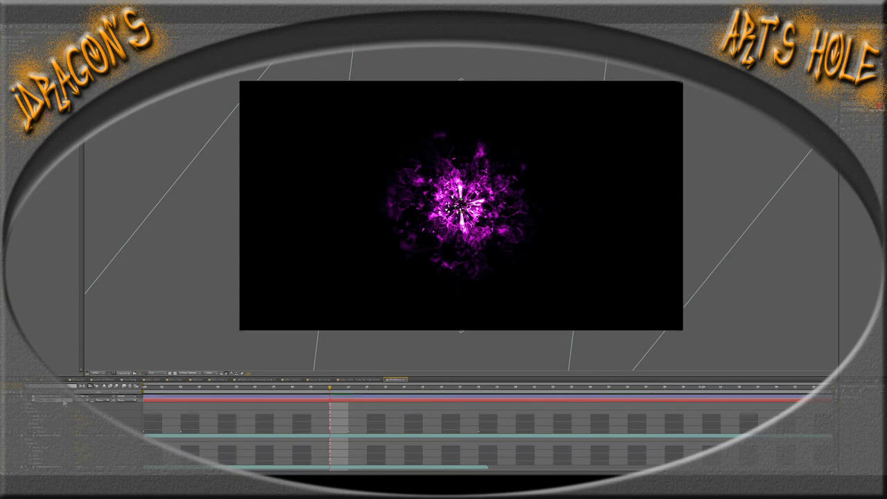
{"action": "scroll", "coordinate": [61, 428], "scroll_direction": "down", "scroll_amount": 2}
{"action": "left_click", "coordinate": [56, 439]}
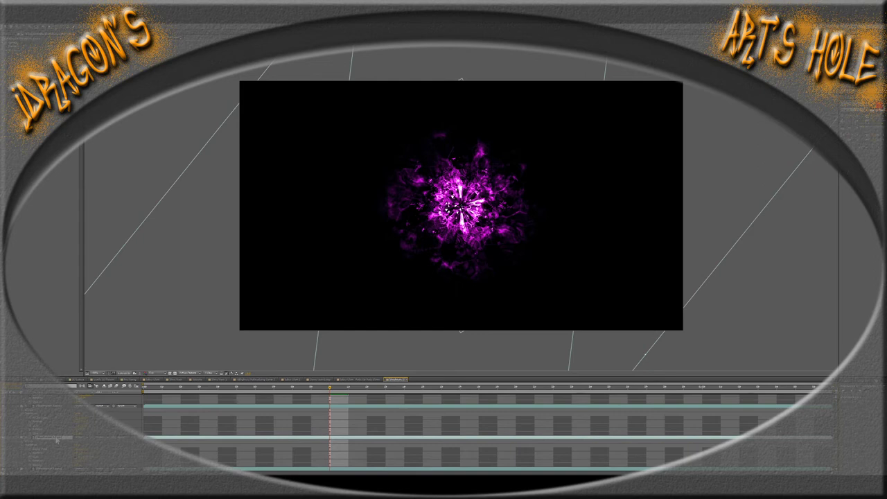
{"action": "scroll", "coordinate": [57, 438], "scroll_direction": "up", "scroll_amount": 2}
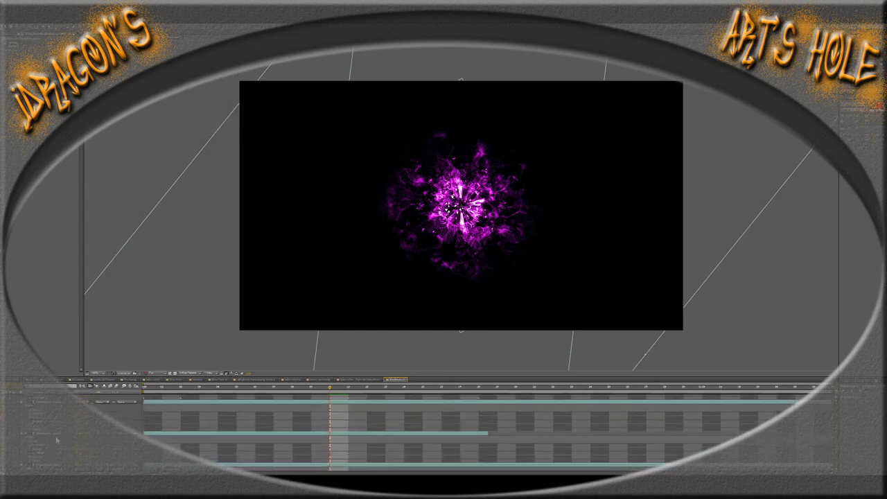
Open the strongly glowing helmet composition and select the glow layer to view its circle mask
{"action": "left_click", "coordinate": [357, 382]}
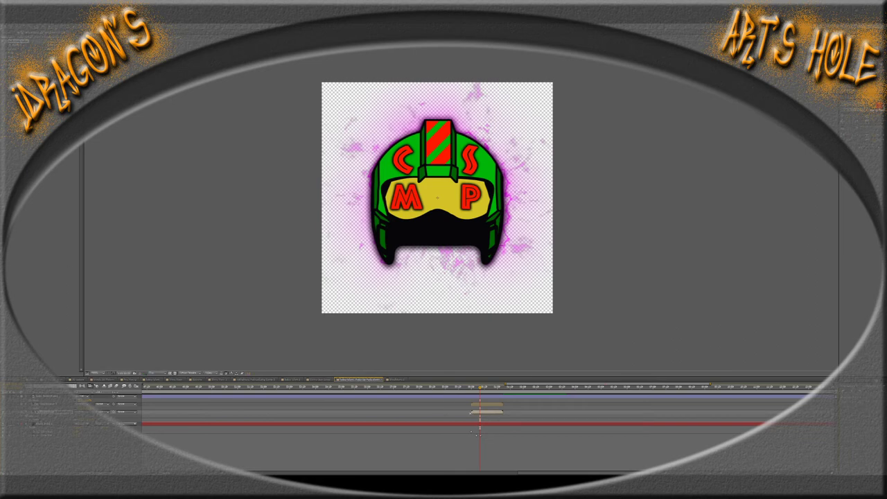
{"action": "left_click", "coordinate": [322, 380]}
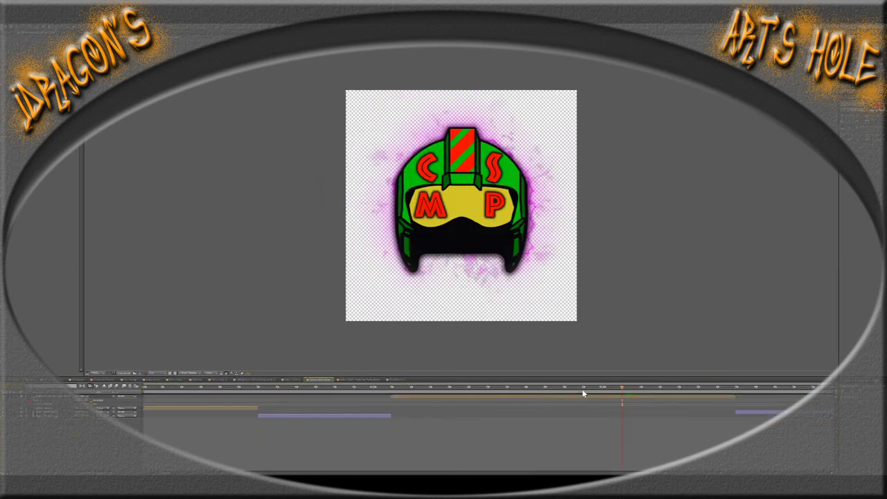
{"action": "left_click", "coordinate": [600, 391]}
{"action": "left_click", "coordinate": [600, 392]}
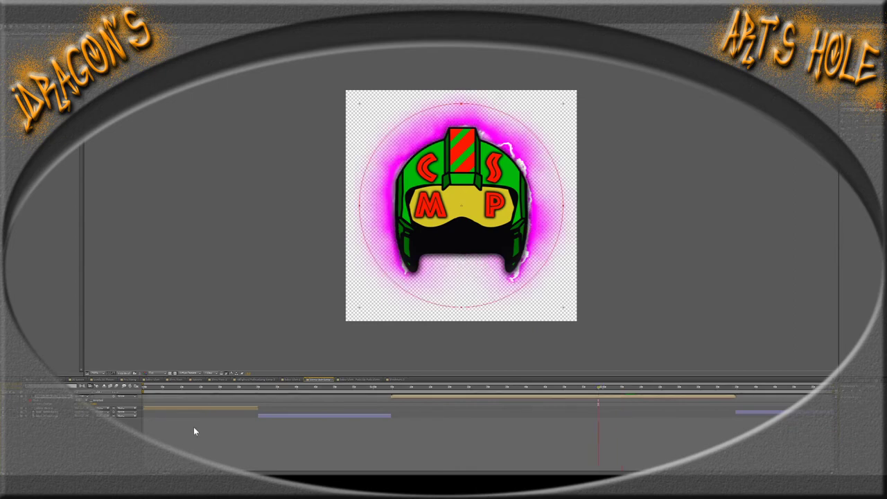
{"action": "left_click", "coordinate": [107, 429]}
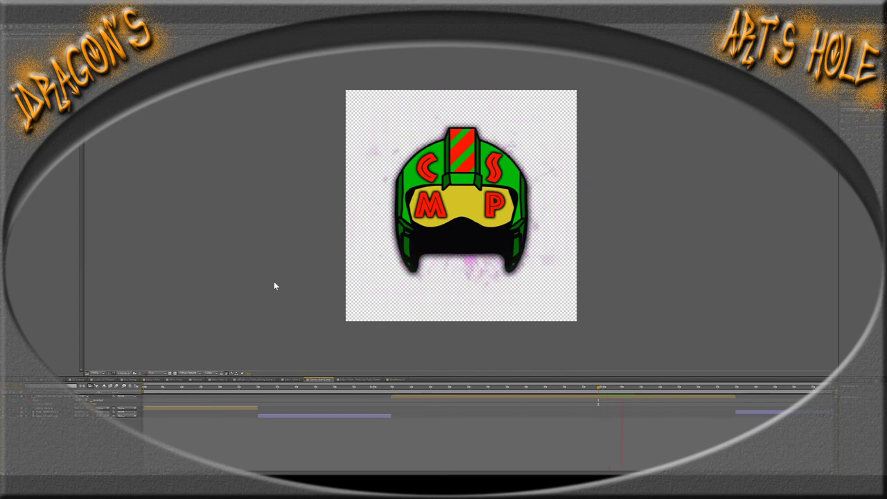
{"action": "left_click", "coordinate": [359, 380]}
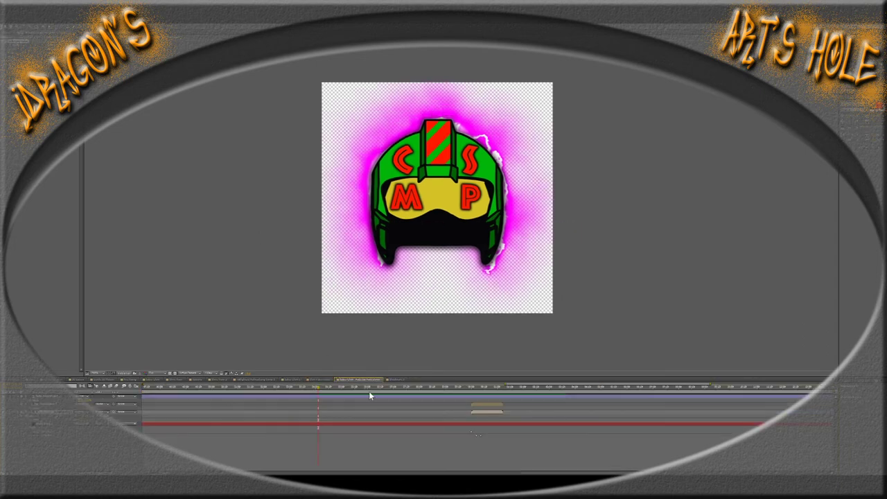
{"action": "left_click", "coordinate": [476, 392]}
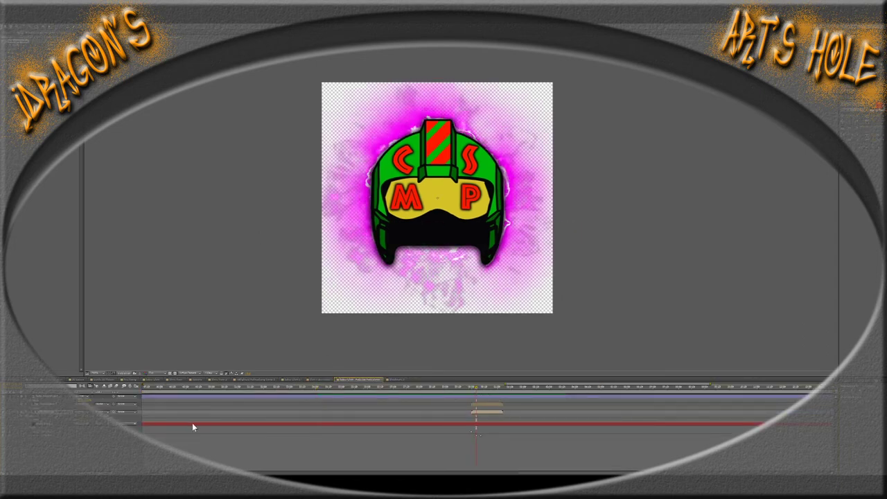
{"action": "left_click", "coordinate": [55, 416]}
{"action": "left_click", "coordinate": [59, 406]}
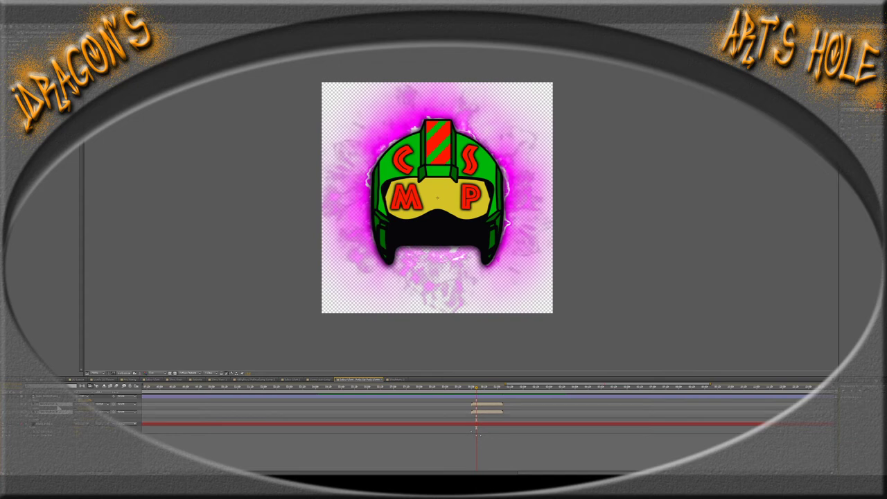
{"action": "left_click", "coordinate": [69, 419]}
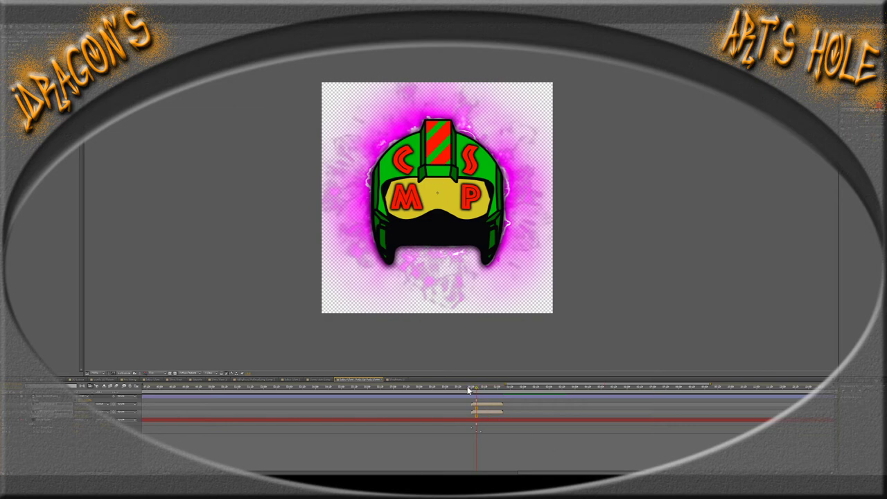
{"action": "left_click_drag", "start_coordinate": [470, 388], "coordinate": [488, 388]}
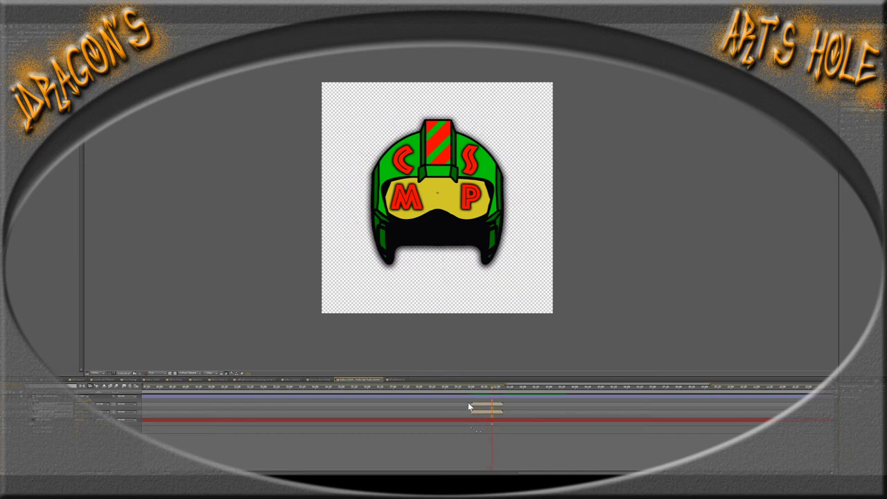
{"action": "left_click", "coordinate": [472, 387]}
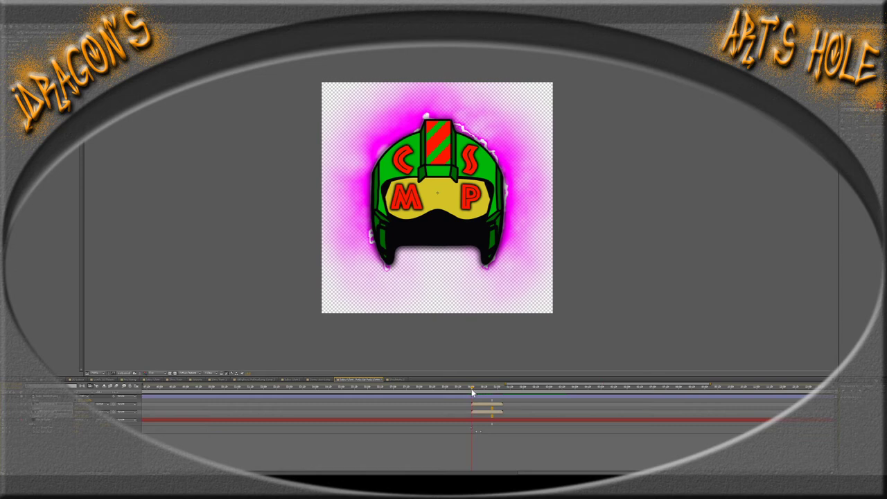
{"action": "left_click", "coordinate": [319, 380]}
Play and scrub the glow animation, then open the helmet composition with the scattered explosion
{"action": "key", "text": "space"}
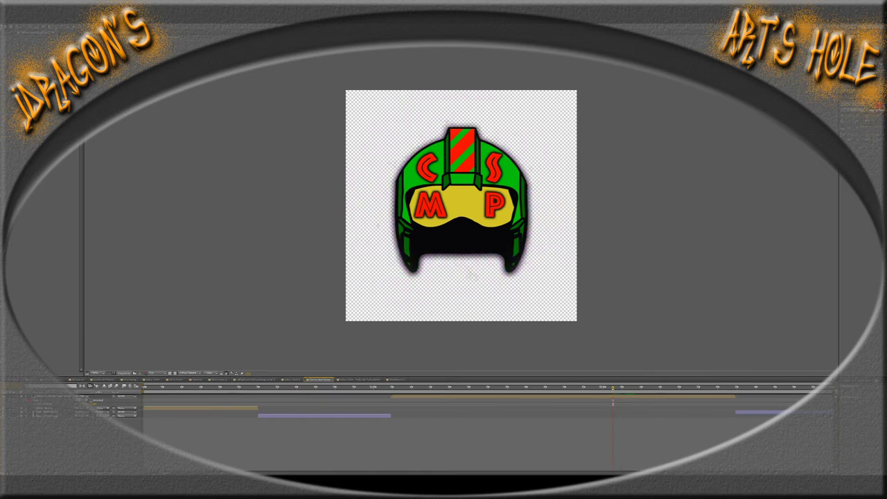
{"action": "left_click", "coordinate": [612, 392]}
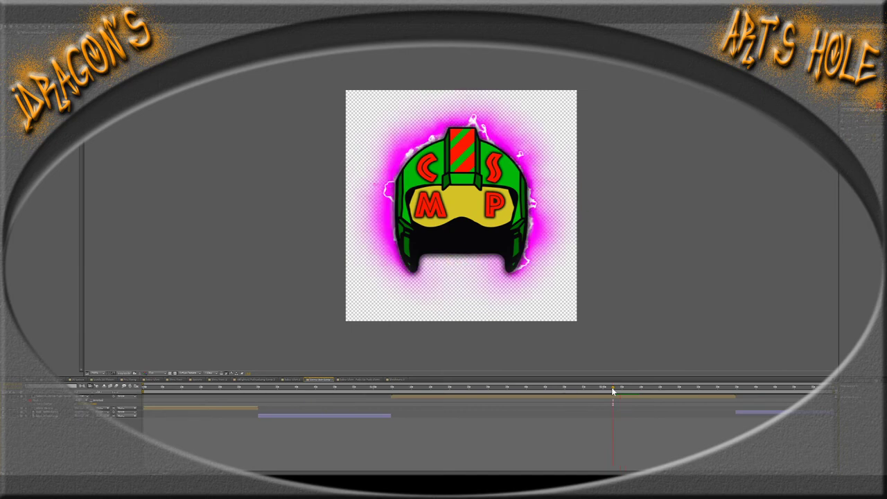
{"action": "left_click_drag", "start_coordinate": [613, 393], "coordinate": [620, 394]}
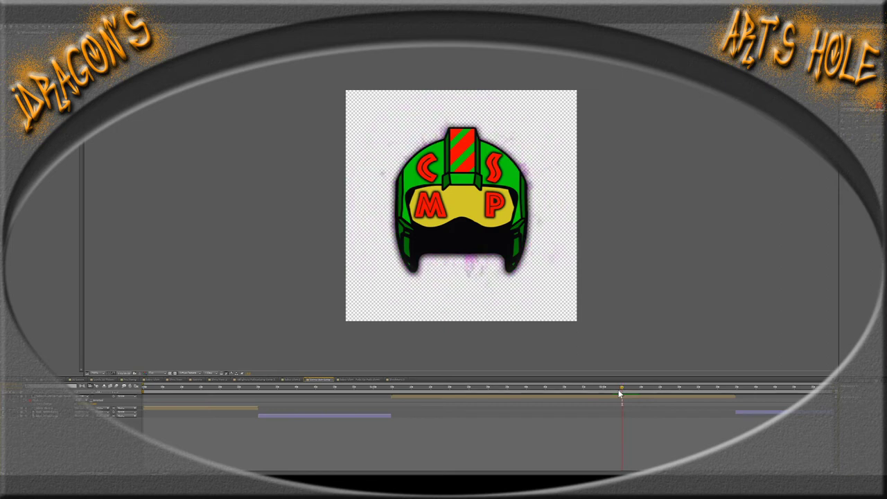
{"action": "left_click", "coordinate": [363, 380]}
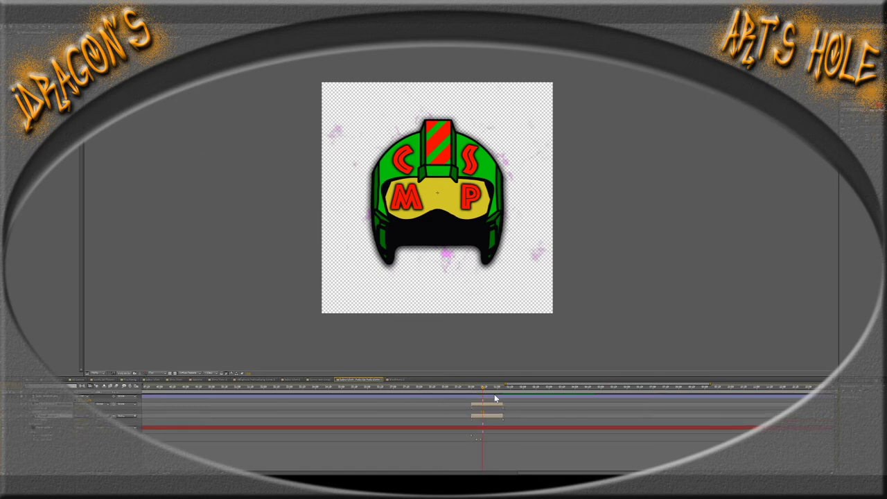
Extend both short layers' out-points so they end together later in the timeline
{"action": "left_click_drag", "start_coordinate": [504, 404], "coordinate": [534, 405]}
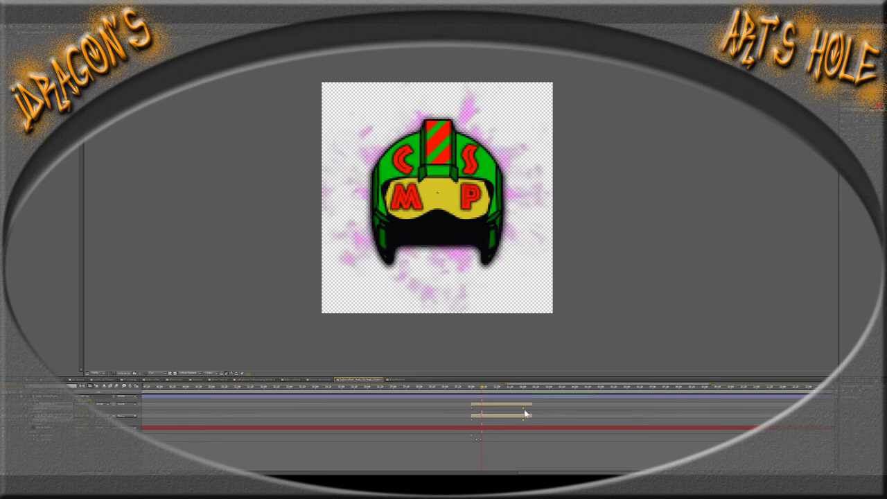
{"action": "left_click_drag", "start_coordinate": [528, 413], "coordinate": [533, 414]}
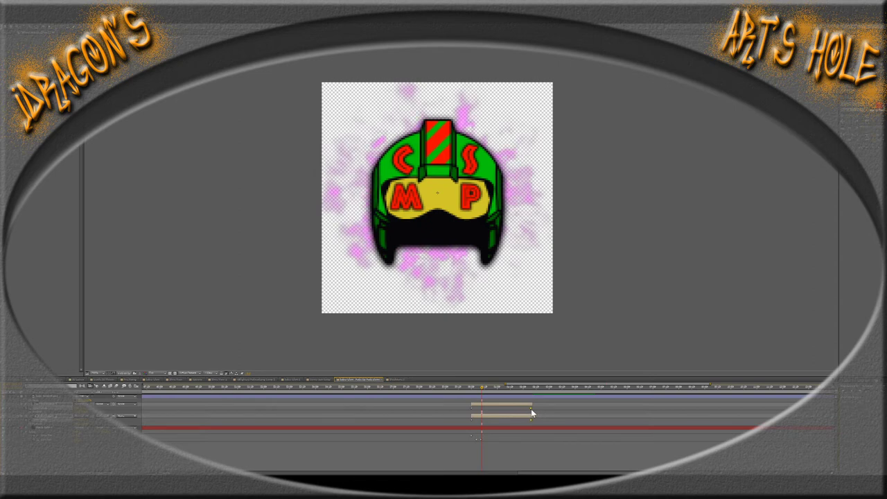
{"action": "left_click", "coordinate": [315, 382]}
Scrub to the frame with strong magenta glow, zooming the viewer in and out to inspect it
{"action": "left_click", "coordinate": [600, 390]}
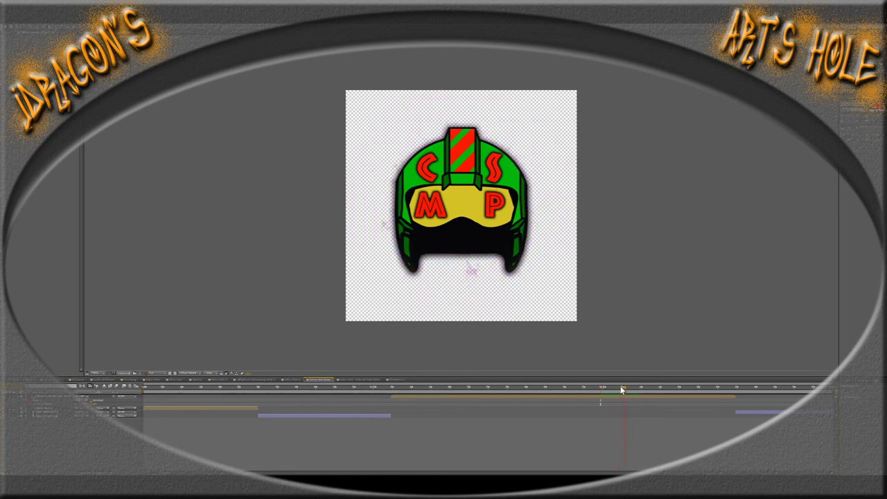
{"action": "left_click_drag", "start_coordinate": [622, 392], "coordinate": [620, 392]}
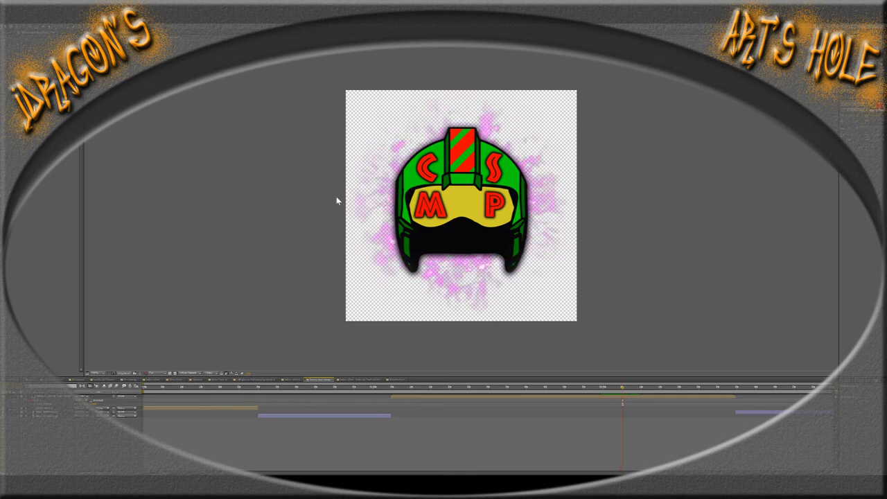
{"action": "key", "text": "period"}
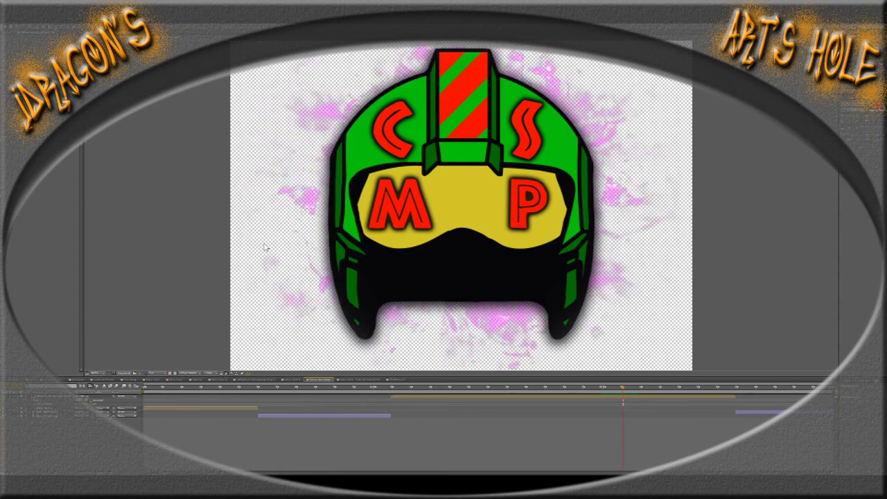
{"action": "key", "text": "comma"}
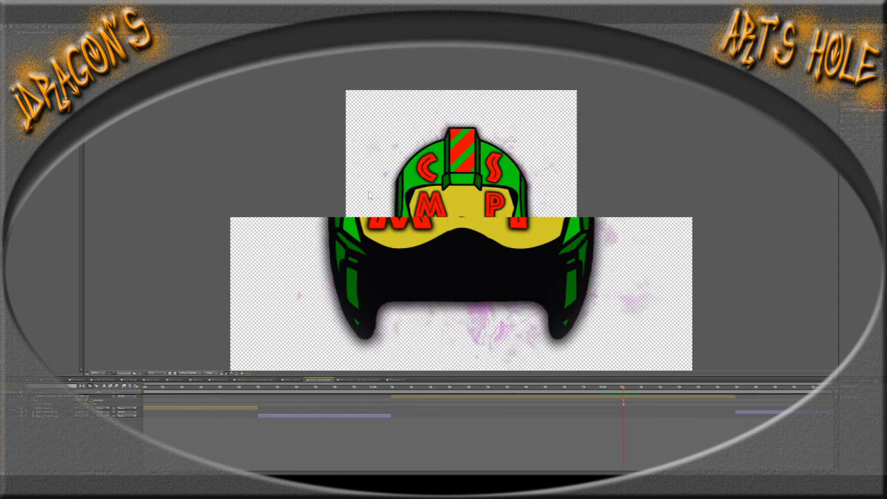
{"action": "left_click_drag", "start_coordinate": [624, 393], "coordinate": [620, 391]}
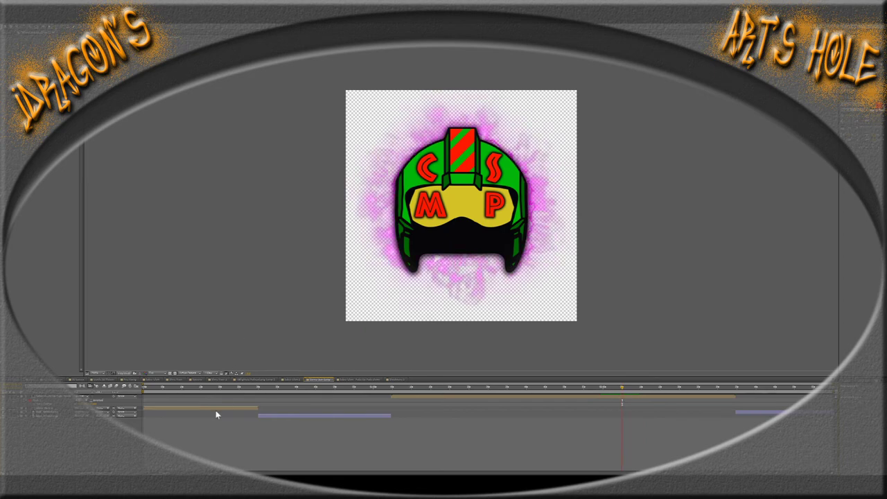
Free-transform the glow layer's circular mask with Ctrl+T and pull its sides inward evenly
{"action": "left_click", "coordinate": [55, 401]}
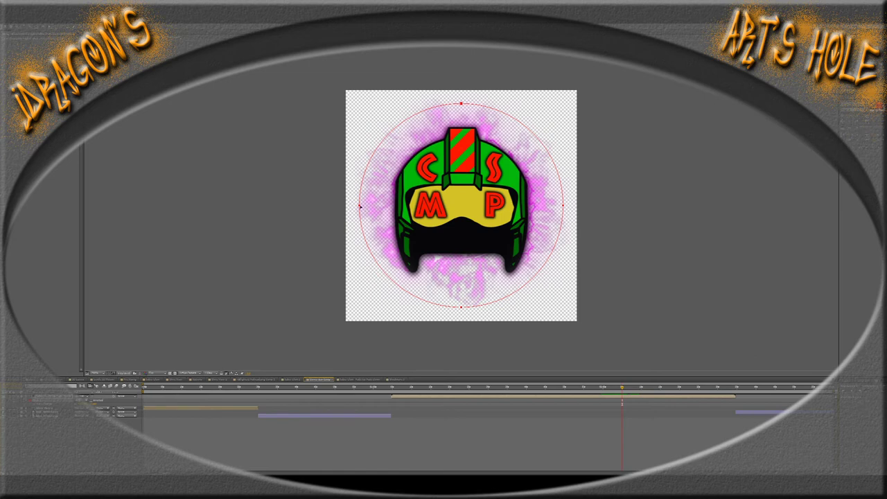
{"action": "key", "text": "ctrl+t"}
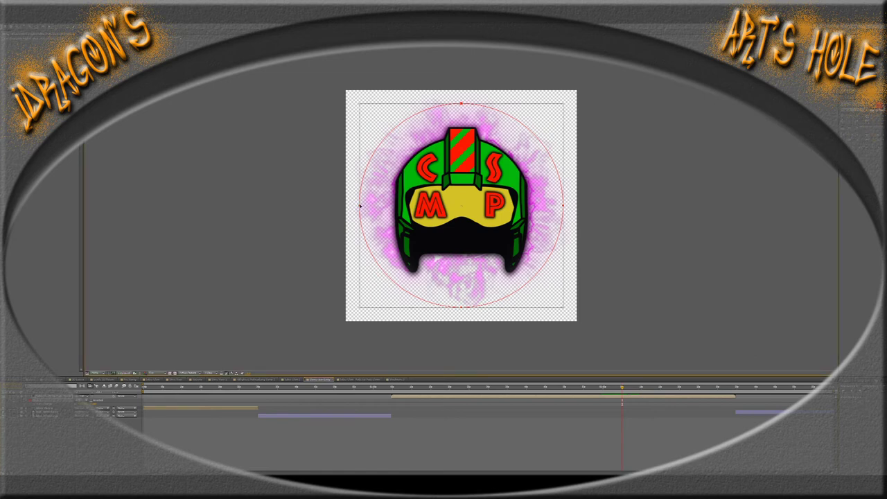
{"action": "left_click_drag", "start_coordinate": [360, 206], "coordinate": [362, 207]}
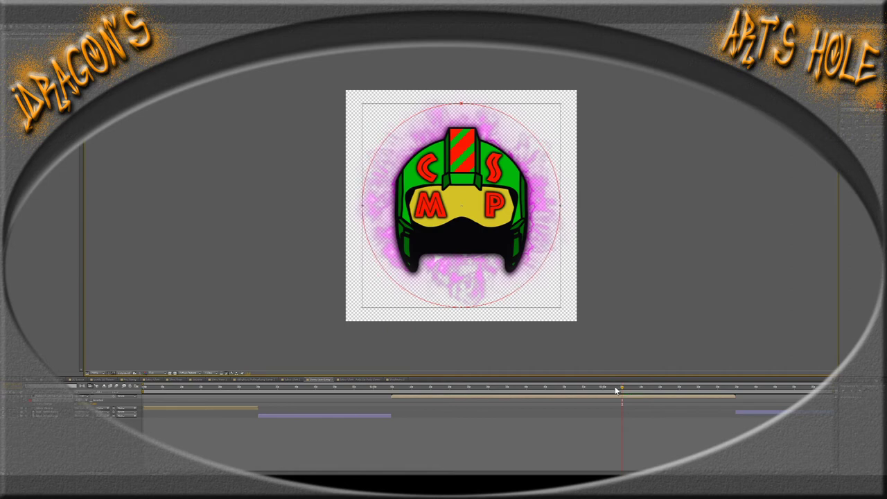
{"action": "left_click_drag", "start_coordinate": [622, 392], "coordinate": [623, 393]}
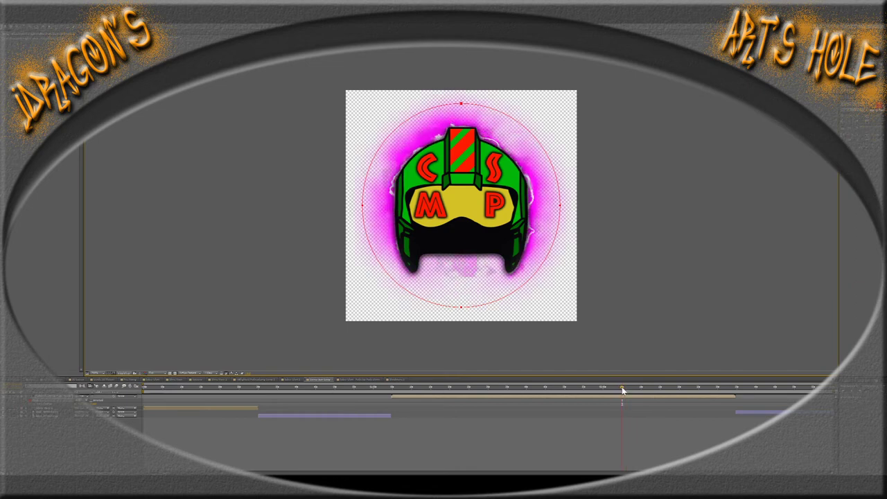
{"action": "key", "text": "period"}
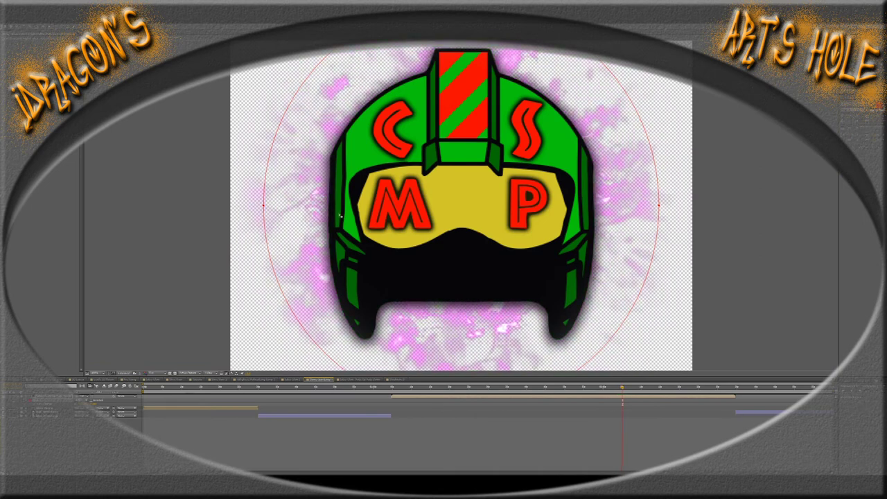
Drag the glow mask's left vertex inward toward the helmet, then scrub past the glow frames
{"action": "key", "text": "period"}
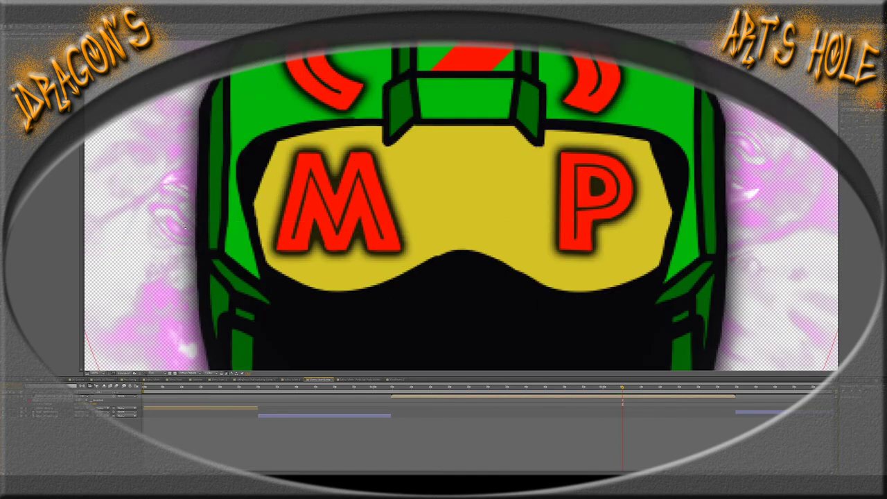
{"action": "left_click_drag", "start_coordinate": [246, 216], "coordinate": [552, 244]}
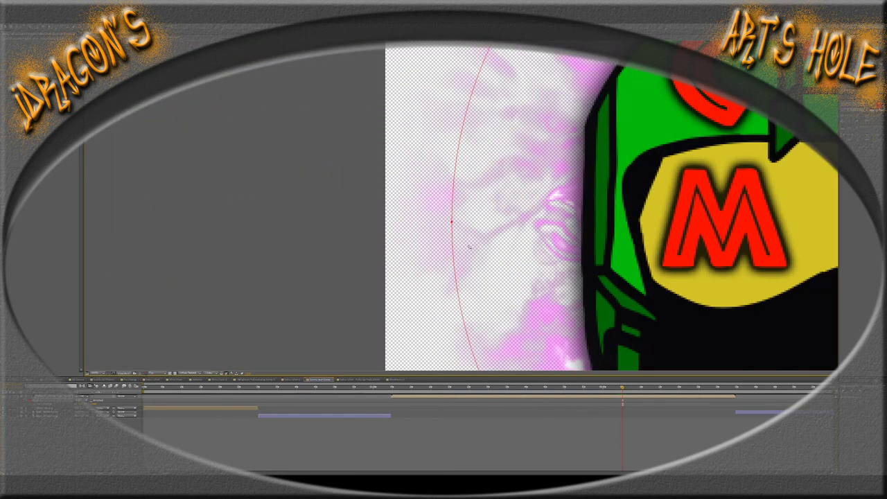
{"action": "left_click", "coordinate": [452, 222]}
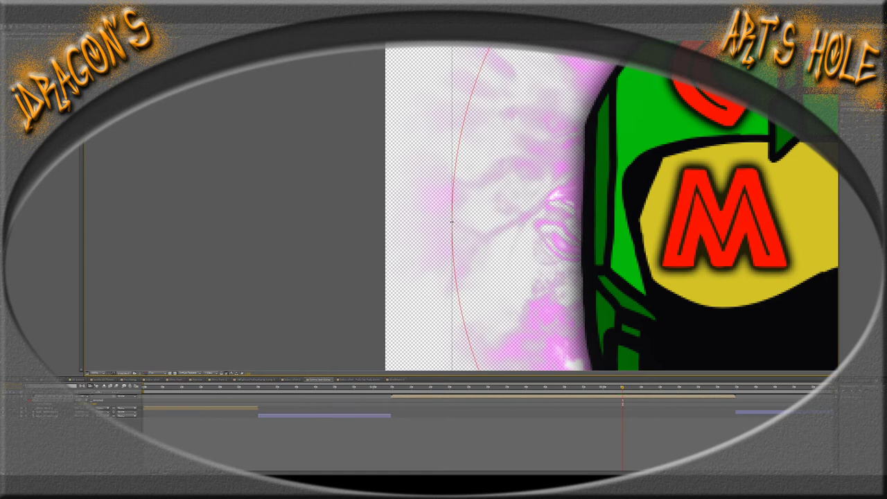
{"action": "left_click_drag", "start_coordinate": [452, 222], "coordinate": [482, 224]}
{"action": "scroll", "coordinate": [482, 222], "scroll_direction": "down", "scroll_amount": 3}
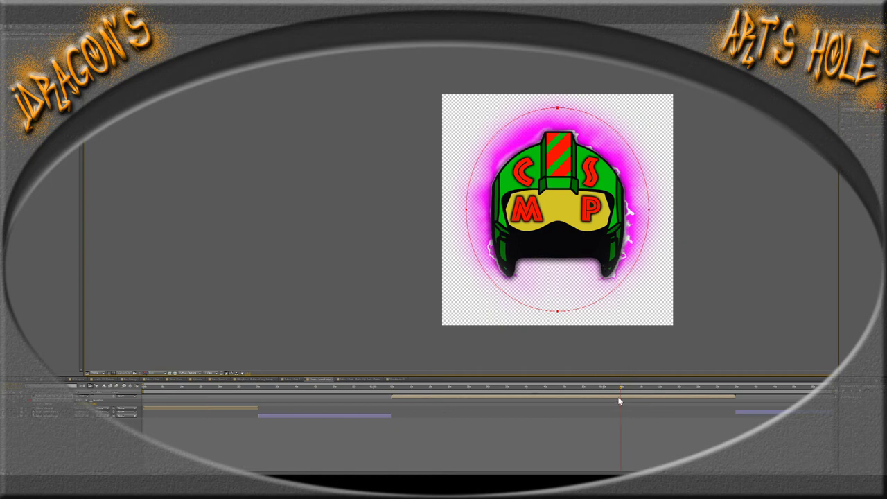
{"action": "mouse_move", "coordinate": [620, 388]}
{"action": "left_mouse_down"}
{"action": "mouse_move", "coordinate": [631, 388]}
{"action": "mouse_move", "coordinate": [624, 391]}
{"action": "left_mouse_up"}
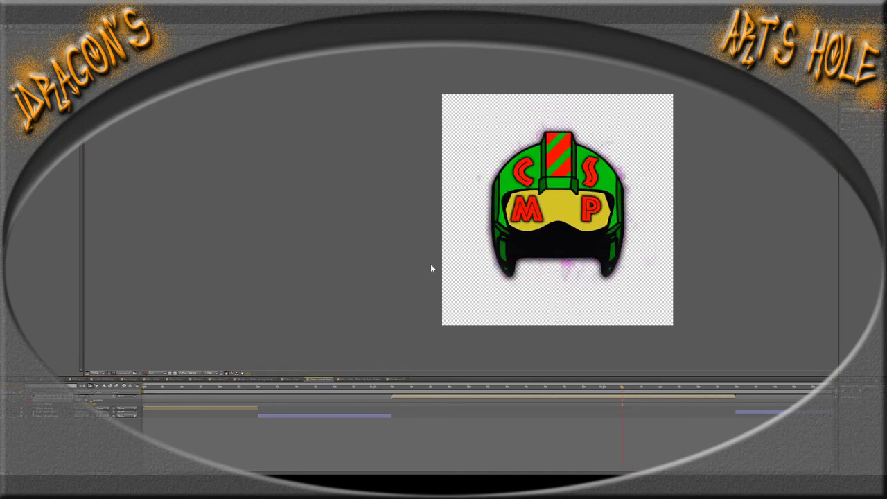
Expand the glow layer's mask, scrub to a glow frame, and narrow the mask from both sides
{"action": "left_click", "coordinate": [46, 400]}
{"action": "left_click", "coordinate": [26, 404]}
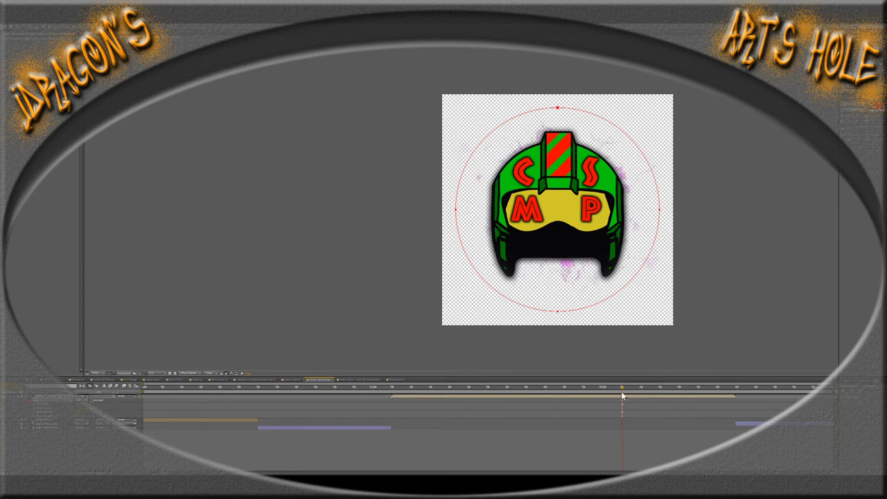
{"action": "mouse_move", "coordinate": [622, 392]}
{"action": "left_mouse_down"}
{"action": "mouse_move", "coordinate": [608, 390]}
{"action": "mouse_move", "coordinate": [621, 396]}
{"action": "left_mouse_up"}
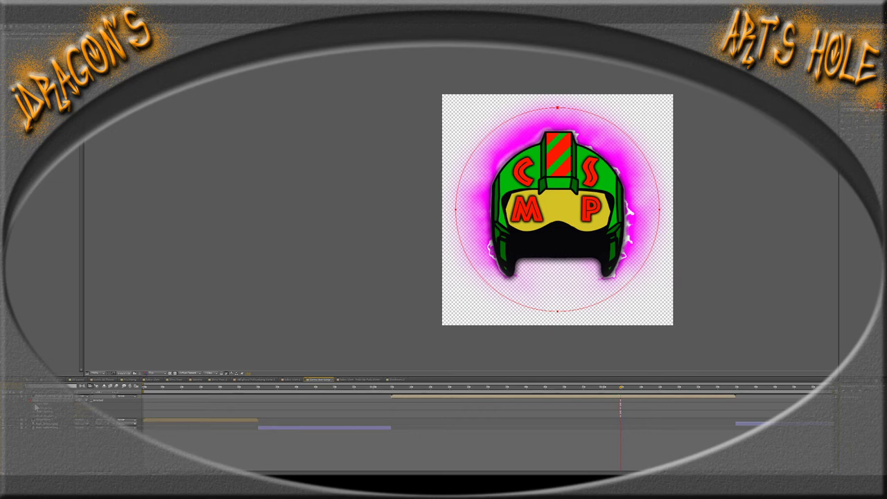
{"action": "left_click_drag", "start_coordinate": [621, 392], "coordinate": [623, 393]}
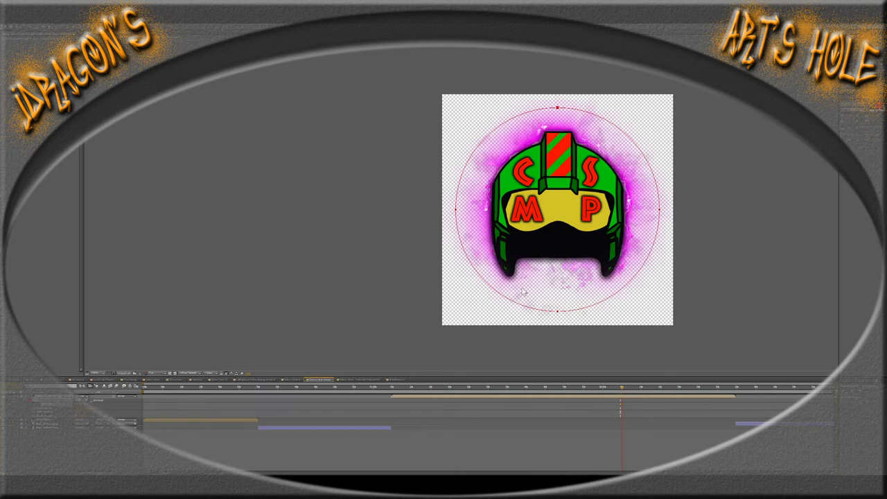
{"action": "left_click", "coordinate": [558, 208]}
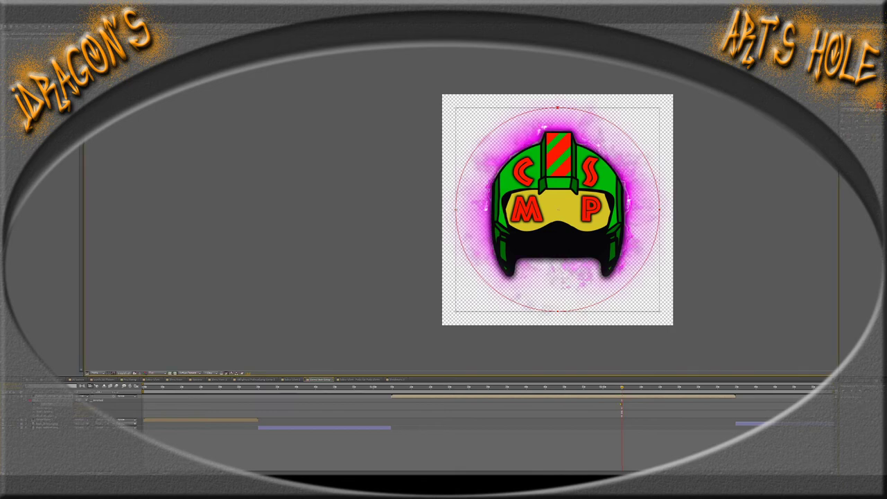
{"action": "left_click_drag", "start_coordinate": [457, 212], "coordinate": [467, 211]}
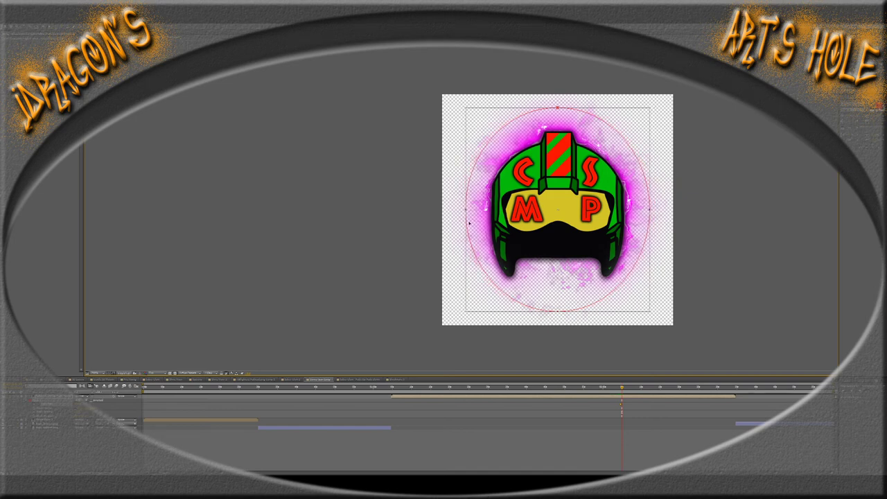
{"action": "scroll", "coordinate": [469, 222], "scroll_direction": "up", "scroll_amount": 3}
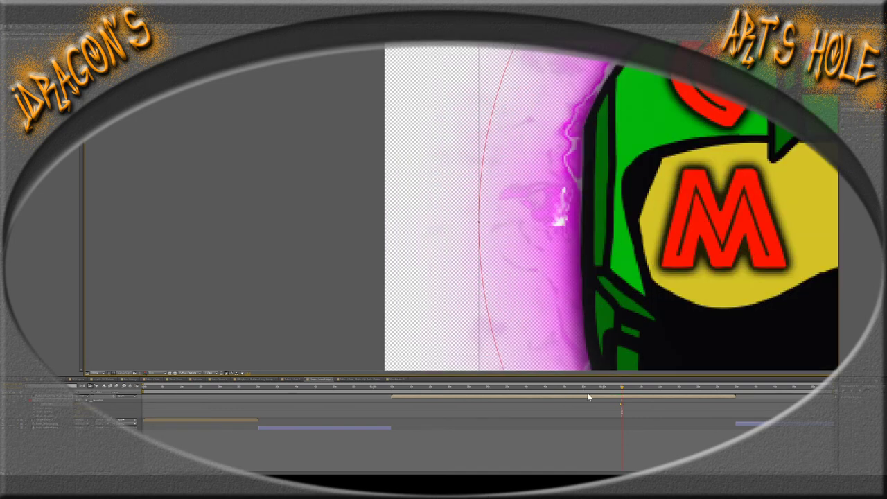
{"action": "left_click_drag", "start_coordinate": [607, 392], "coordinate": [611, 391]}
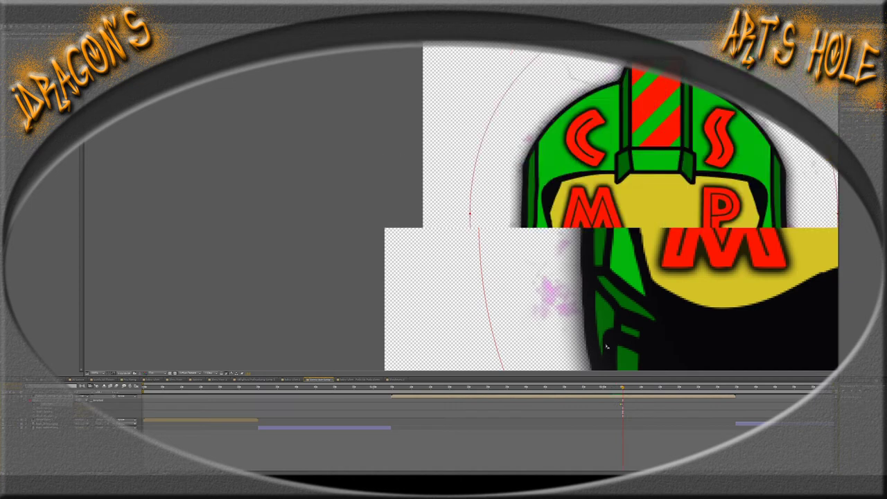
{"action": "key", "text": "comma"}
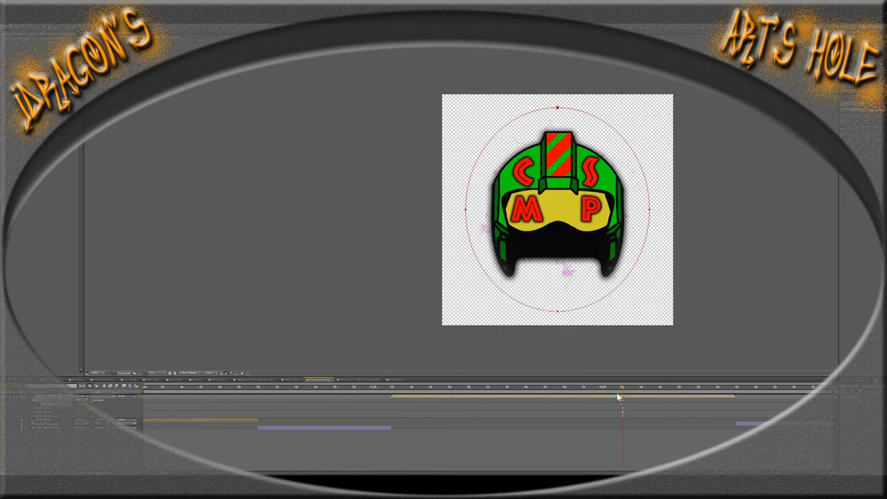
{"action": "left_click", "coordinate": [612, 389]}
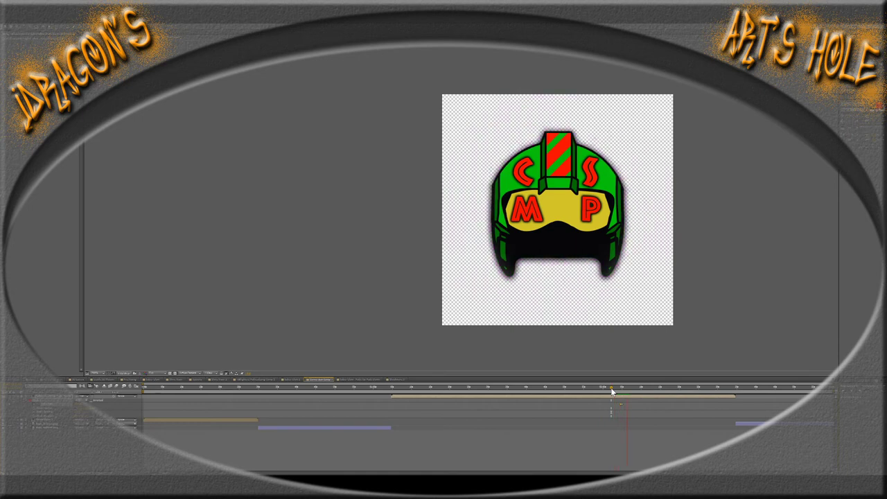
{"action": "key", "text": "space"}
Switch to the helmet logo composition and play its magenta glow animation
{"action": "left_click", "coordinate": [366, 381]}
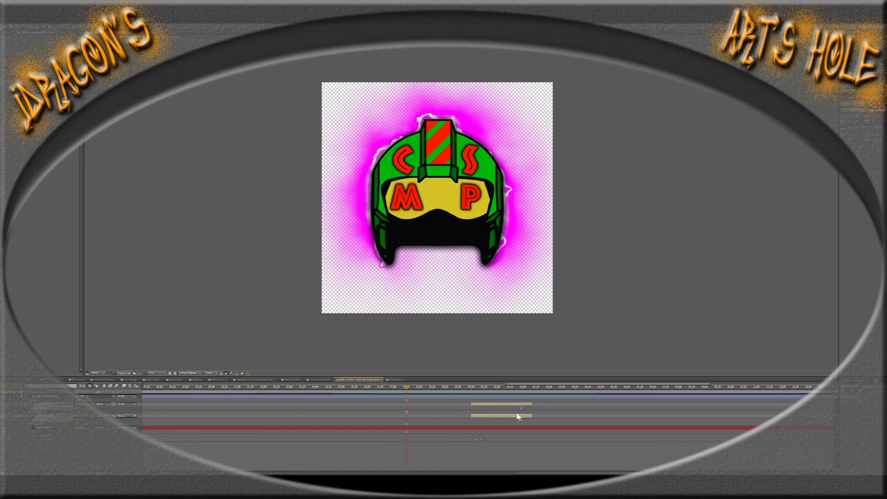
{"action": "left_click", "coordinate": [319, 380]}
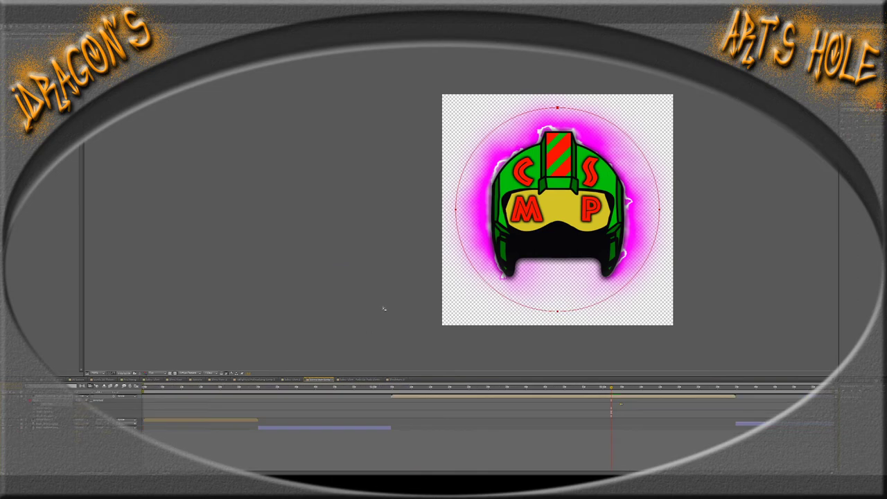
{"action": "key", "text": "space"}
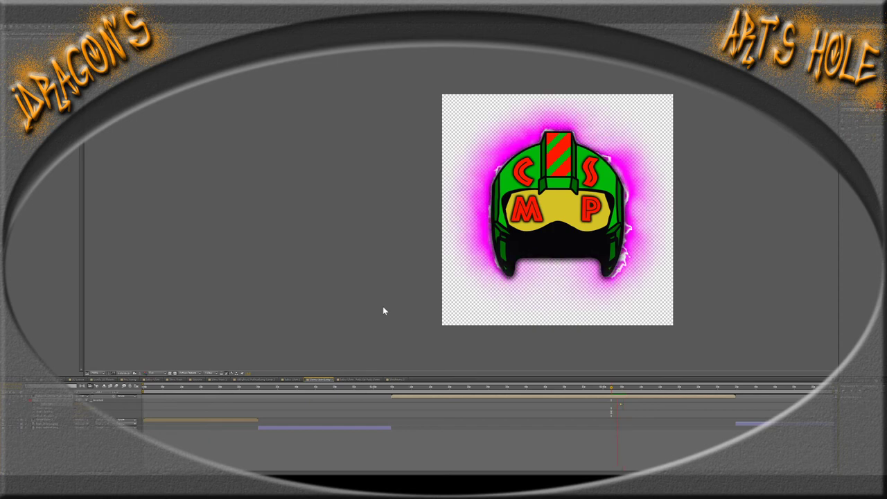
Stop playback, move to a later glow frame, and pull the mask's bottom vertex upward
{"action": "key", "text": "space"}
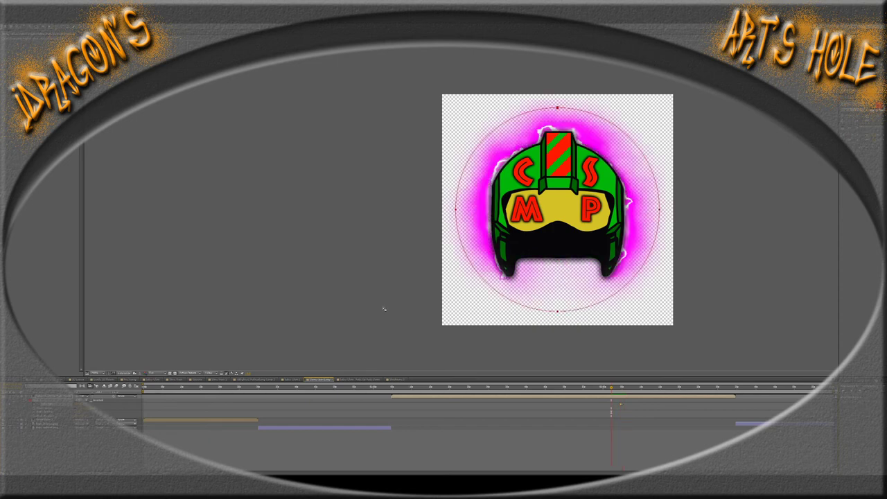
{"action": "scroll", "coordinate": [385, 309], "scroll_direction": "up", "scroll_amount": 3}
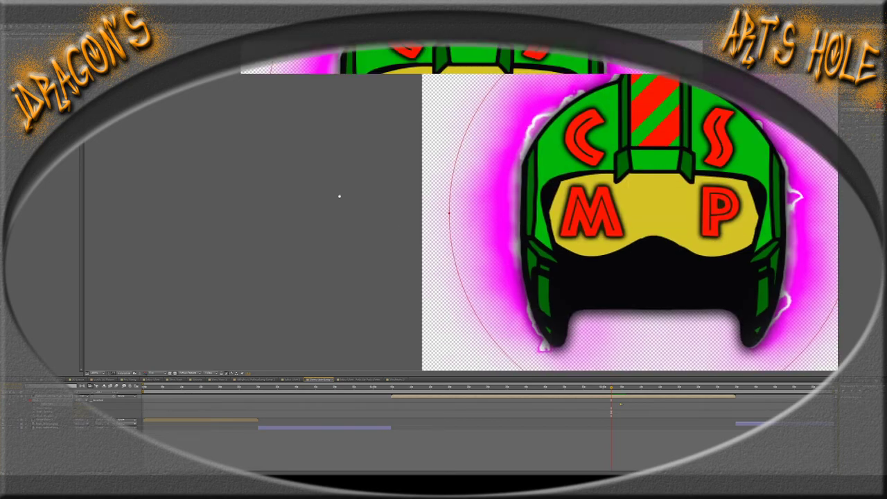
{"action": "scroll", "coordinate": [360, 231], "scroll_direction": "up", "scroll_amount": 2}
{"action": "scroll", "coordinate": [464, 248], "scroll_direction": "up", "scroll_amount": 2}
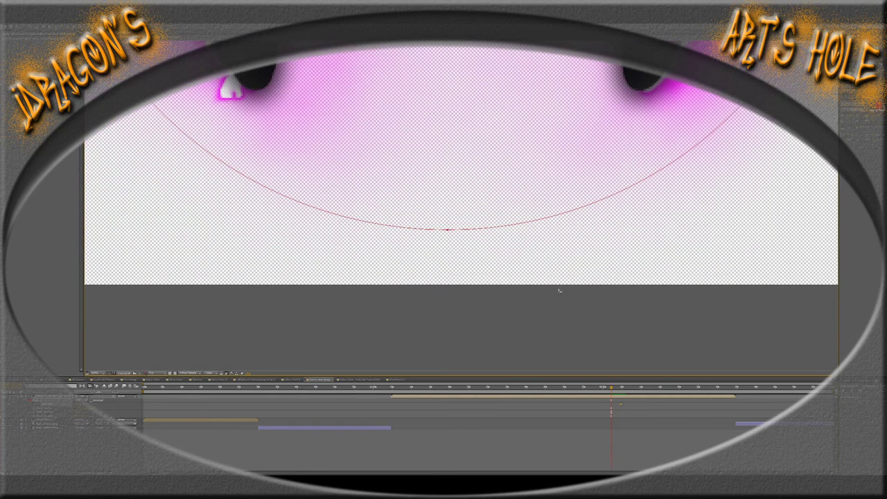
{"action": "left_click_drag", "start_coordinate": [612, 388], "coordinate": [622, 389]}
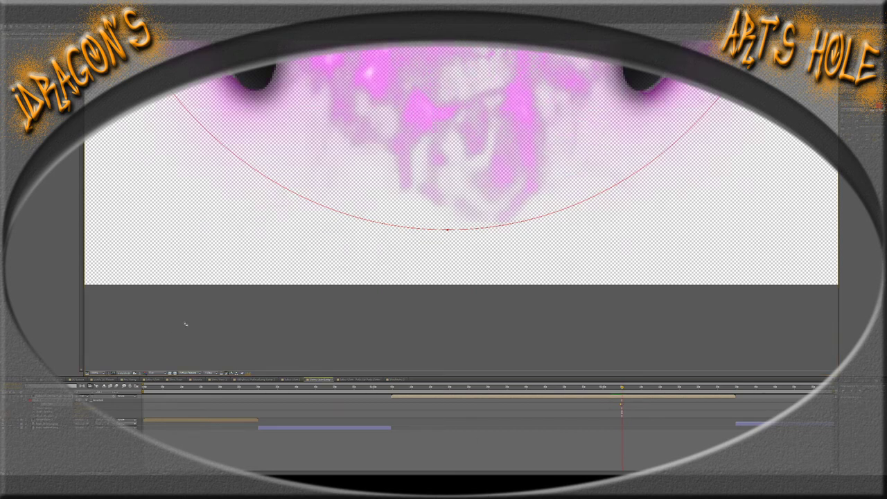
{"action": "left_click", "coordinate": [448, 231]}
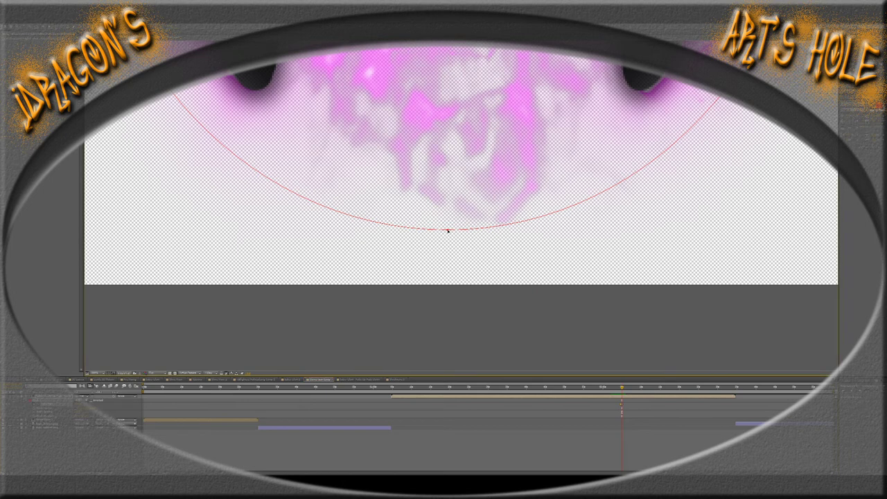
{"action": "left_click_drag", "start_coordinate": [450, 225], "coordinate": [447, 188]}
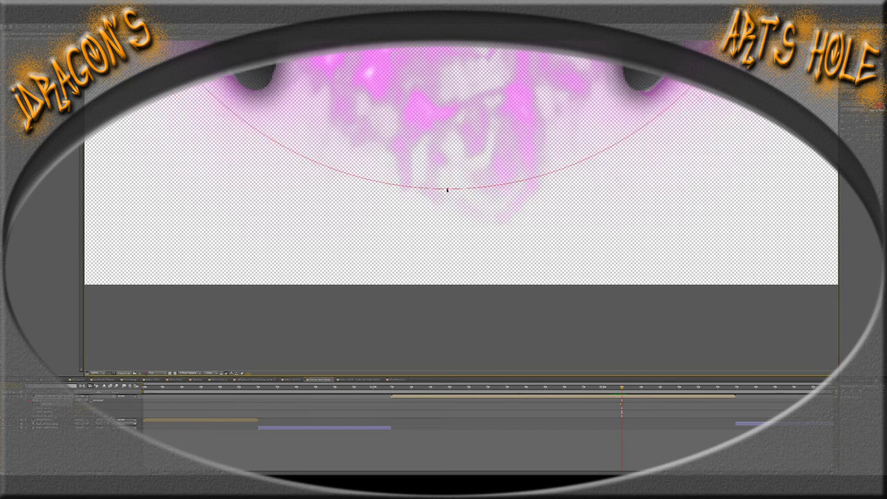
{"action": "scroll", "coordinate": [447, 189], "scroll_direction": "down", "scroll_amount": 4}
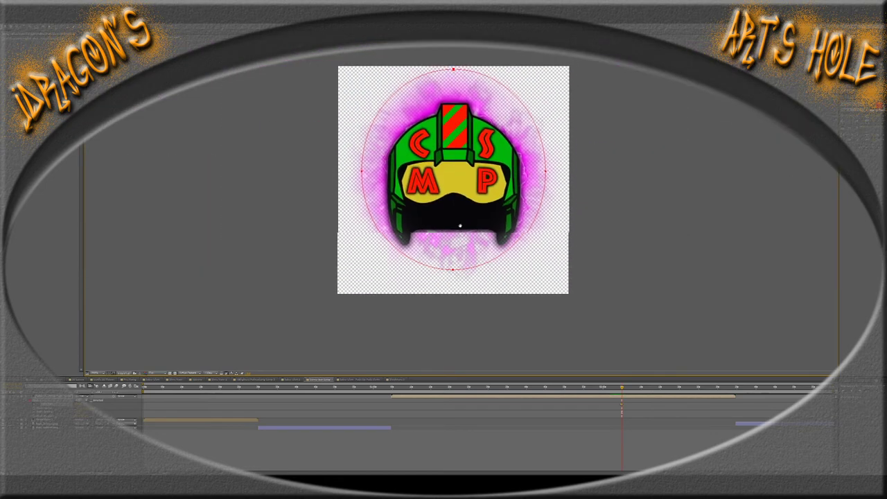
Select the glow mask's bottom vertex and raise it slightly into a flat edge below the helmet
{"action": "left_click_drag", "start_coordinate": [459, 226], "coordinate": [447, 267]}
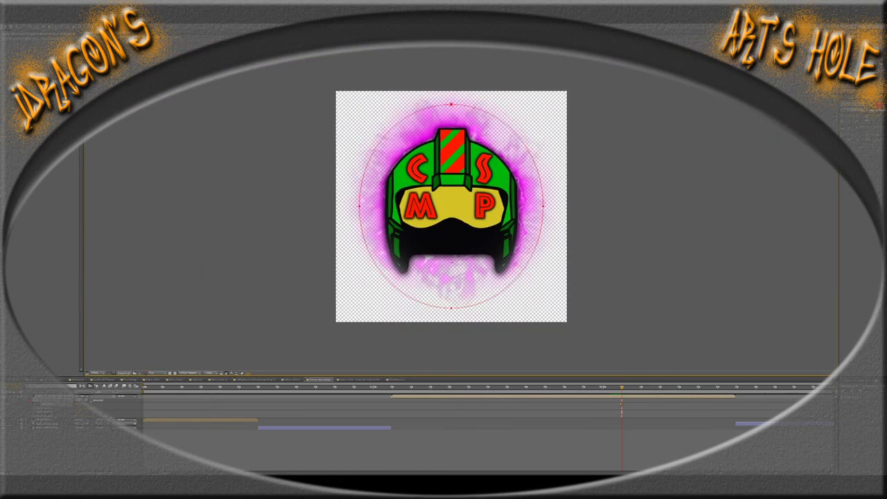
{"action": "left_click", "coordinate": [415, 322]}
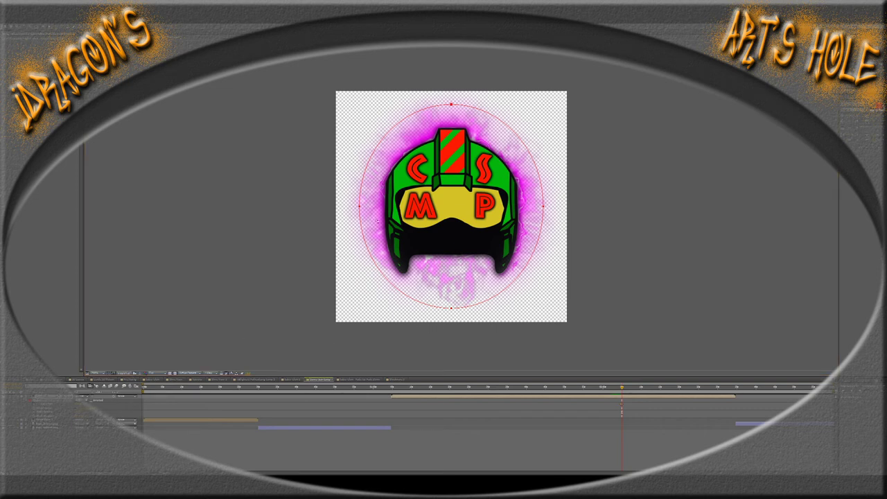
{"action": "left_click", "coordinate": [378, 220]}
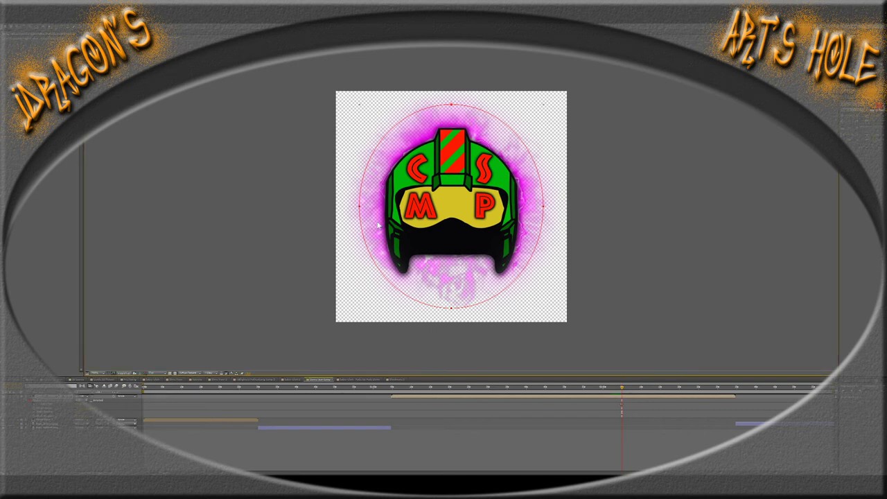
{"action": "left_click", "coordinate": [452, 309]}
{"action": "left_click", "coordinate": [451, 309]}
{"action": "left_click", "coordinate": [451, 309]}
{"action": "left_click_drag", "start_coordinate": [452, 303], "coordinate": [451, 294]}
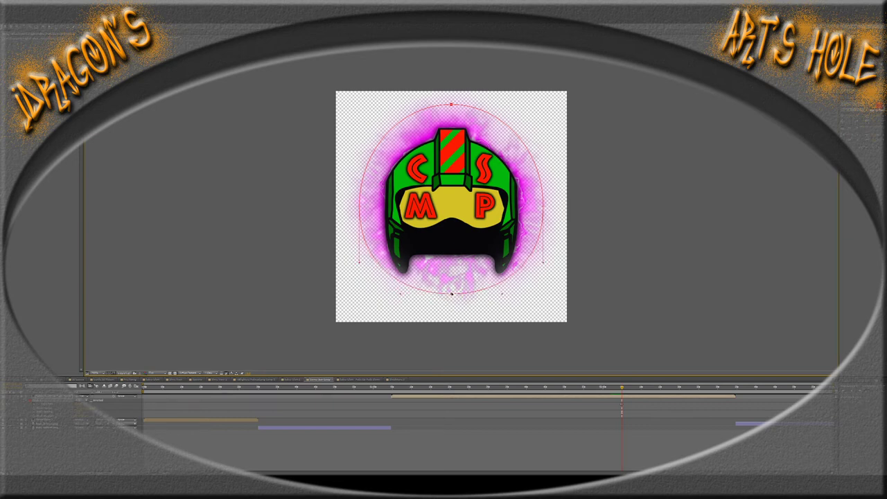
Move the playhead back to the earlier frame where the mask is still wide
{"action": "left_click", "coordinate": [618, 389]}
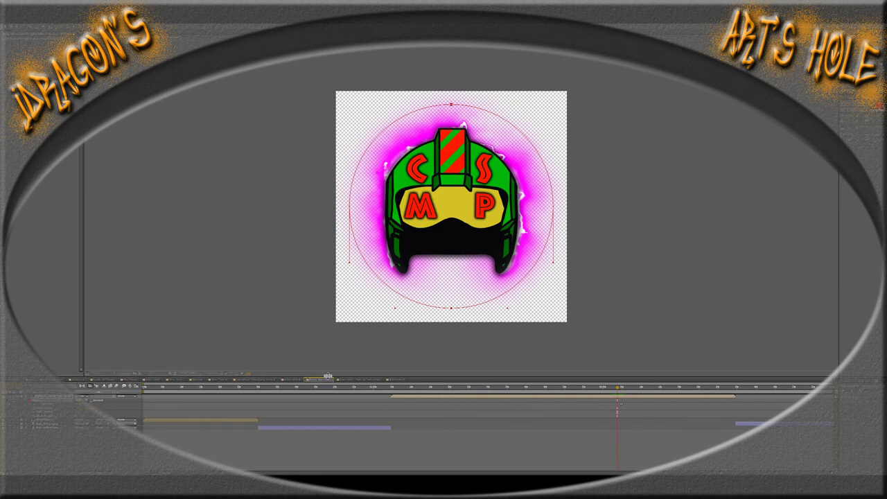
Jump to the start, deselect the glow layer, and preview the full logo reveal
{"action": "left_click", "coordinate": [142, 388]}
{"action": "left_click", "coordinate": [115, 402]}
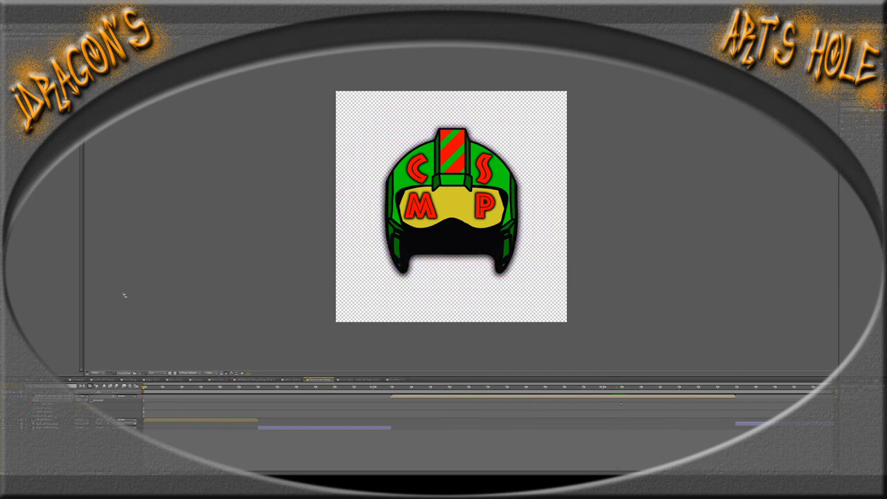
{"action": "key", "text": "space"}
Return to a strong-glow frame and undo the mask edit so it is a full circle again
{"action": "left_click", "coordinate": [623, 387]}
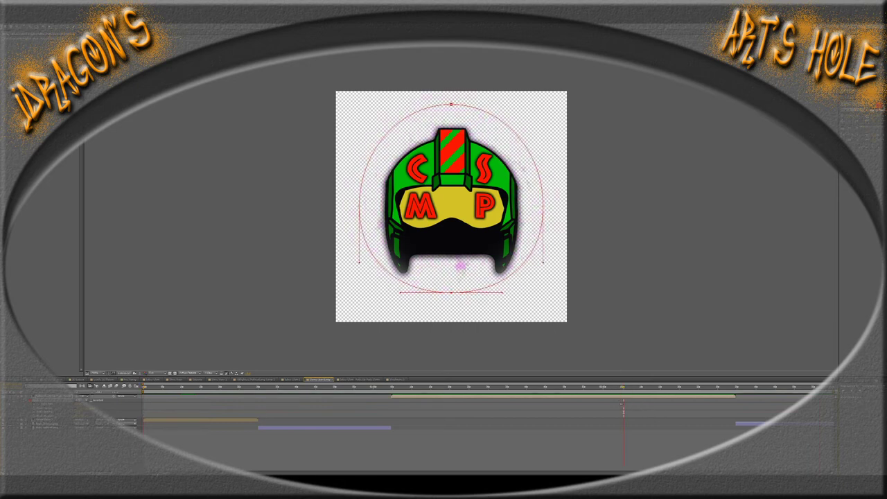
{"action": "key", "text": "="}
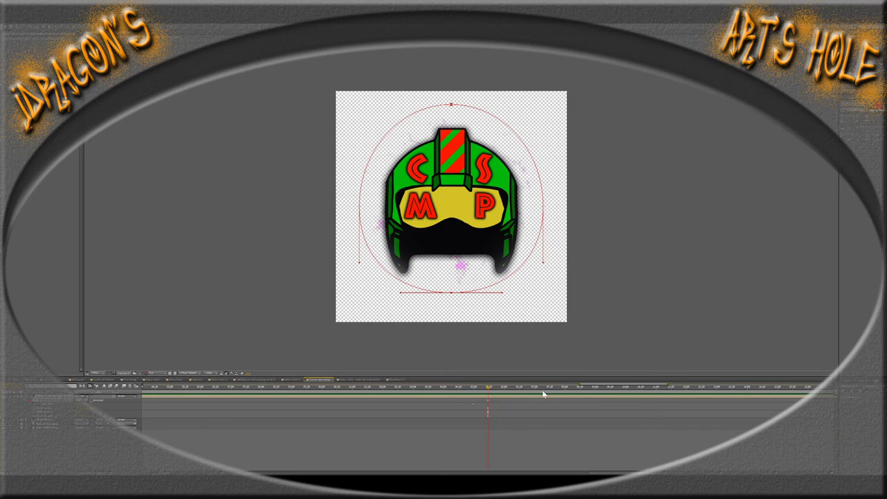
{"action": "left_click_drag", "start_coordinate": [475, 393], "coordinate": [484, 395]}
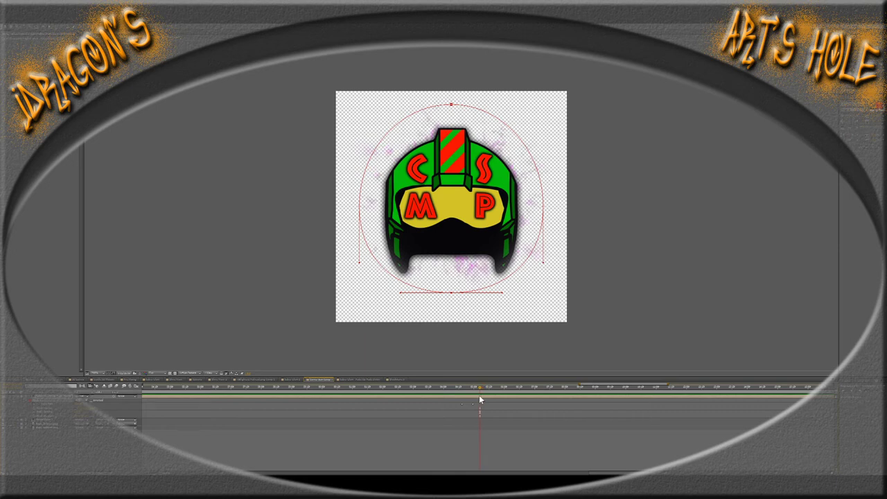
{"action": "left_click", "coordinate": [480, 398]}
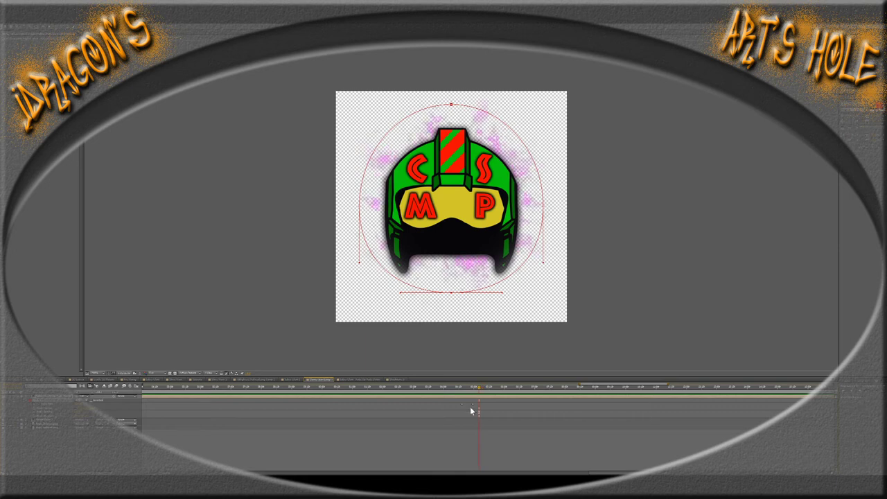
{"action": "key", "text": "ctrl+z"}
{"action": "key", "text": "Page_Down"}
{"action": "key", "text": "Page_Down"}
{"action": "key", "text": "Page_Down"}
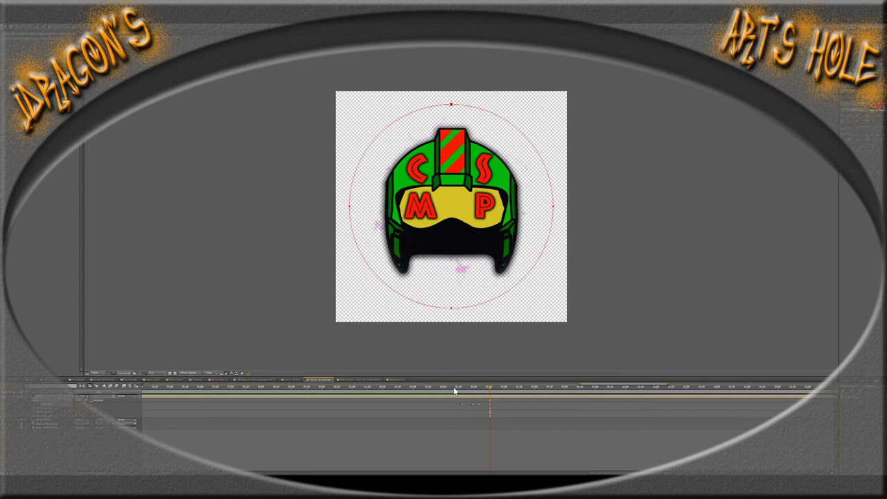
{"action": "left_click_drag", "start_coordinate": [454, 393], "coordinate": [362, 392]}
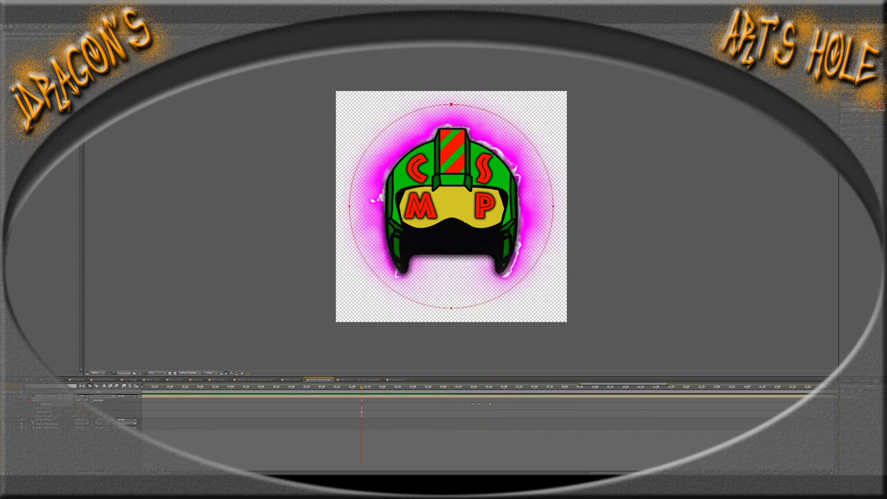
{"action": "key", "text": "minus"}
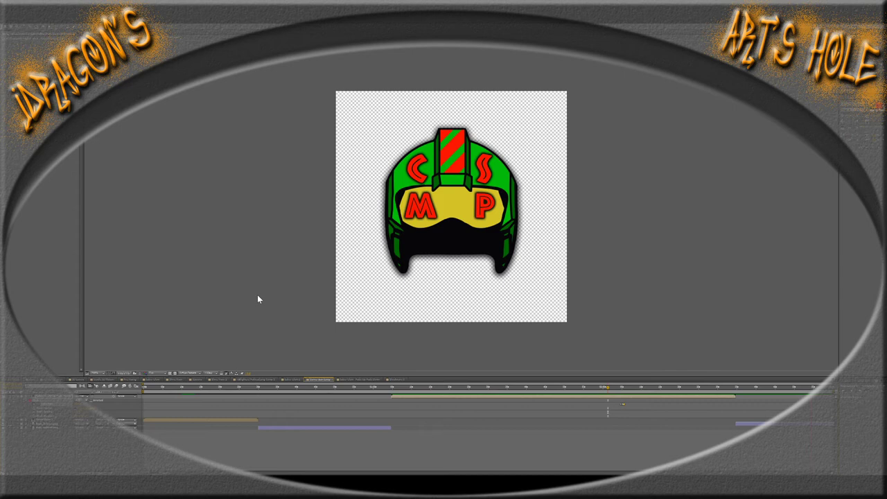
{"action": "key", "text": "space"}
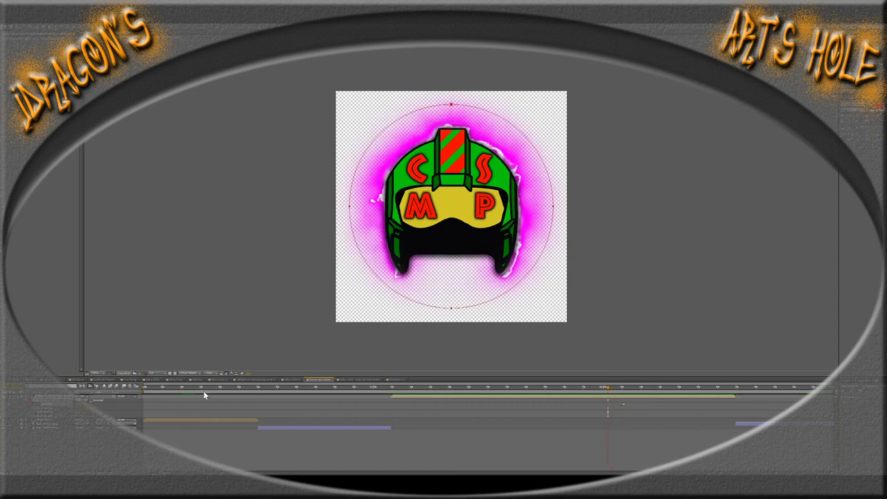
{"action": "key", "text": "space"}
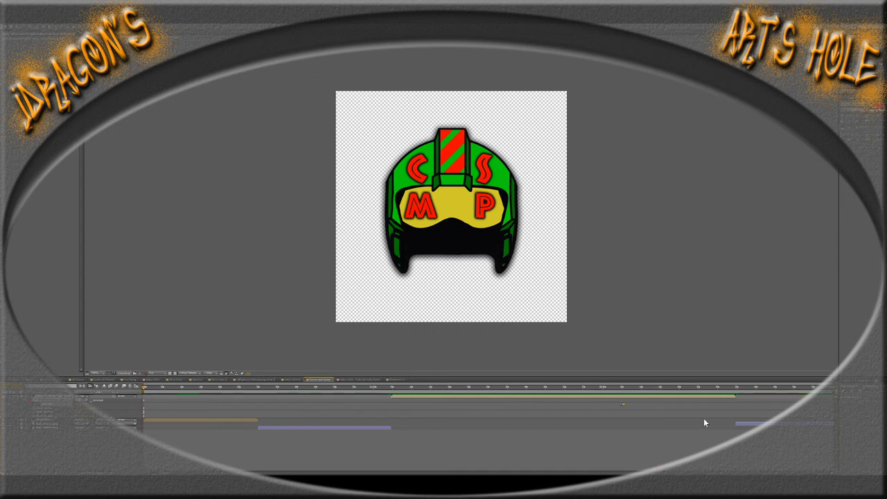
Scrub the timeline from the composition start through the magenta glow animation
{"action": "left_click", "coordinate": [619, 387]}
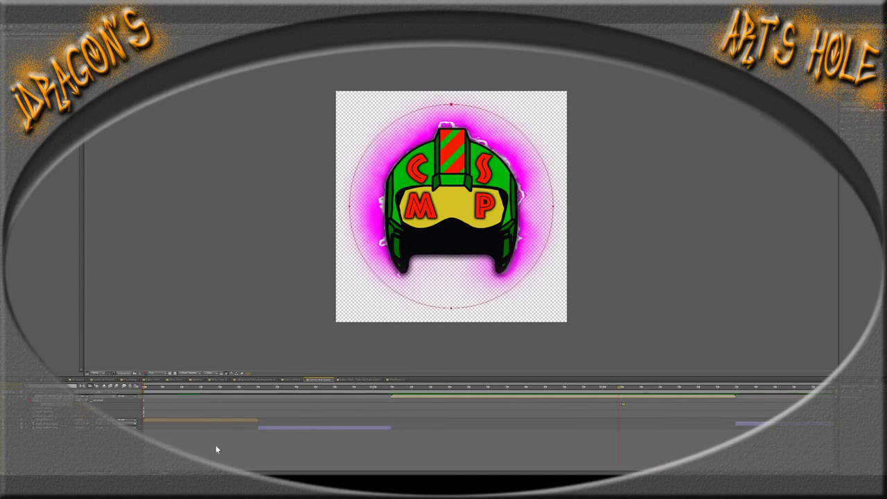
{"action": "scroll", "coordinate": [621, 403], "scroll_direction": "up", "scroll_amount": 3}
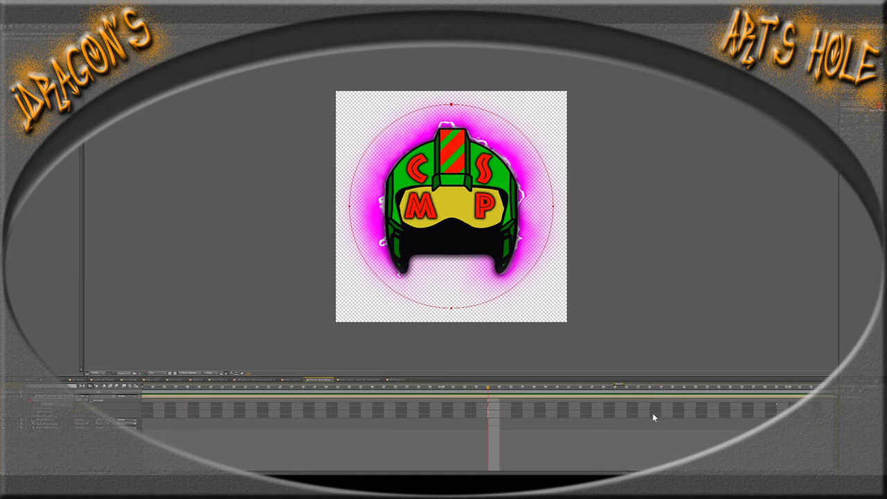
{"action": "key", "text": "Home"}
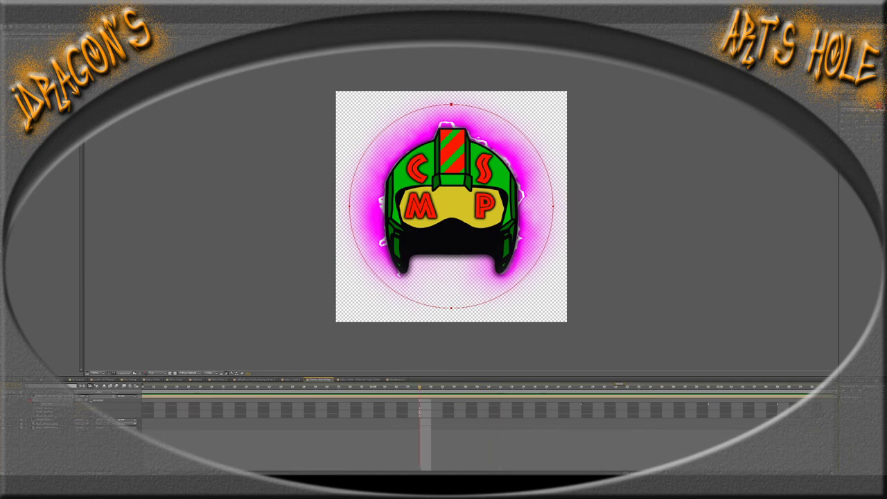
{"action": "left_click_drag", "start_coordinate": [307, 388], "coordinate": [416, 399]}
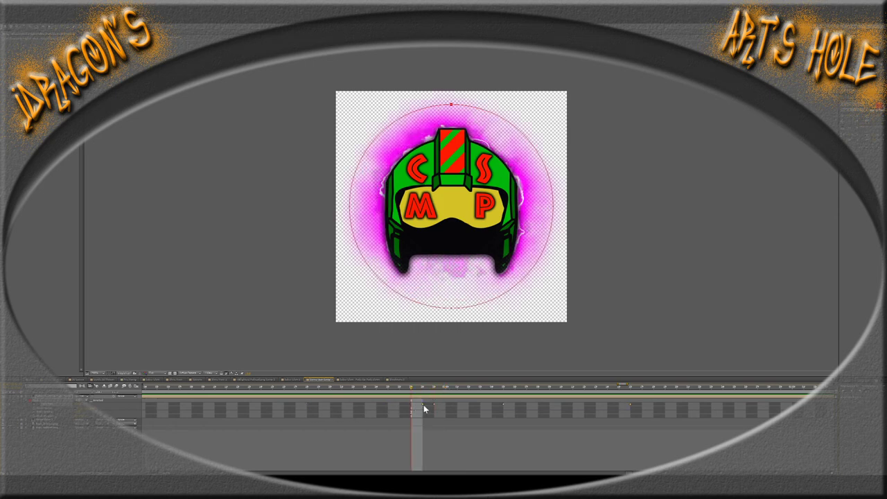
{"action": "left_click_drag", "start_coordinate": [412, 390], "coordinate": [434, 397]}
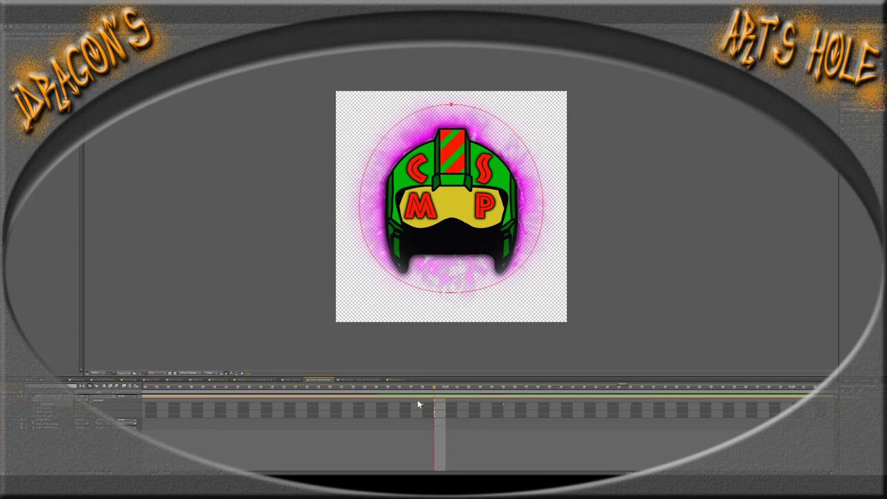
Select a group of keyframes and compare the mask circle's size across nearby frames
{"action": "left_click_drag", "start_coordinate": [419, 401], "coordinate": [649, 422]}
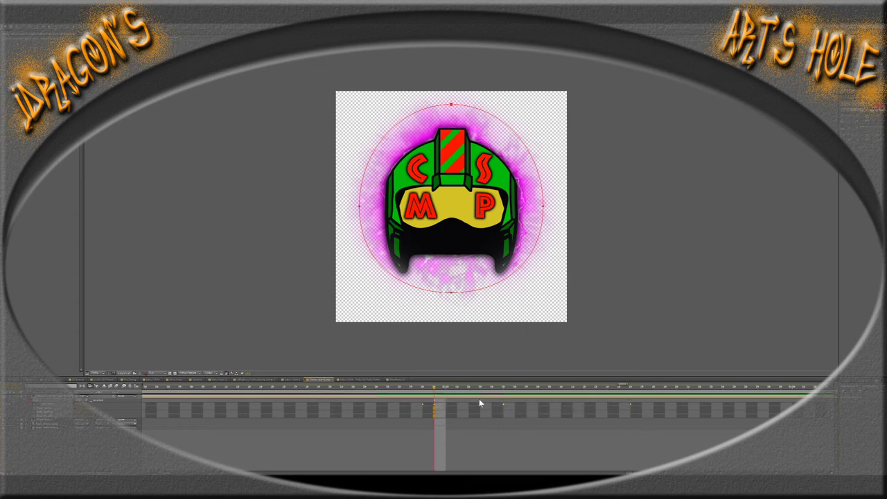
{"action": "left_click", "coordinate": [422, 389]}
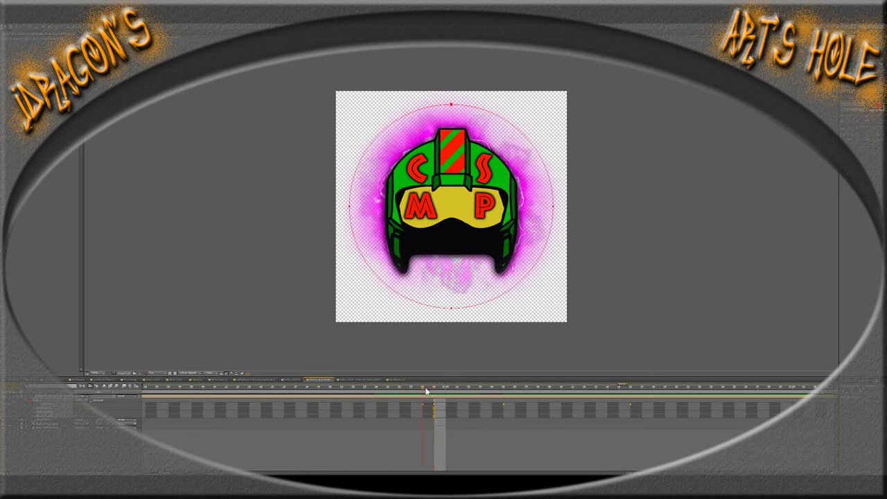
{"action": "left_click", "coordinate": [430, 393]}
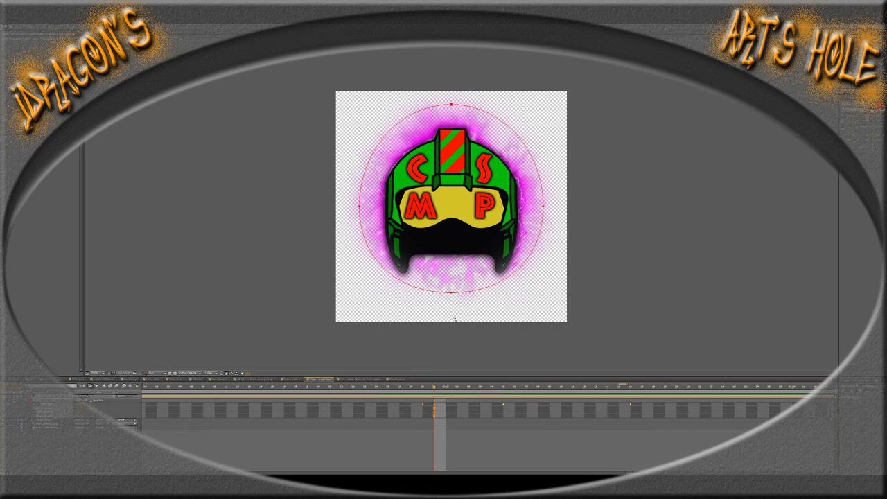
{"action": "scroll", "coordinate": [463, 322], "scroll_direction": "up", "scroll_amount": 2}
{"action": "left_click_drag", "start_coordinate": [444, 313], "coordinate": [391, 260]}
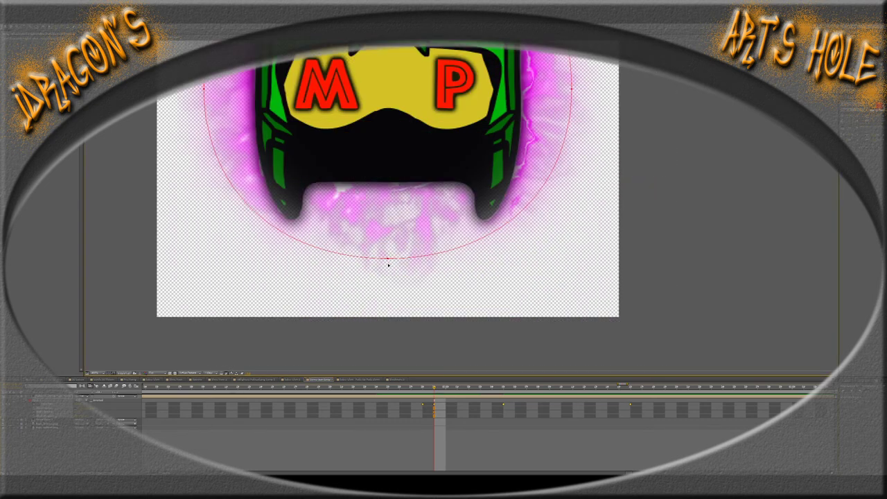
Drag the mask circle's bottom lower, then preview the glow particles and show the full timeline
{"action": "left_click_drag", "start_coordinate": [388, 259], "coordinate": [390, 283]}
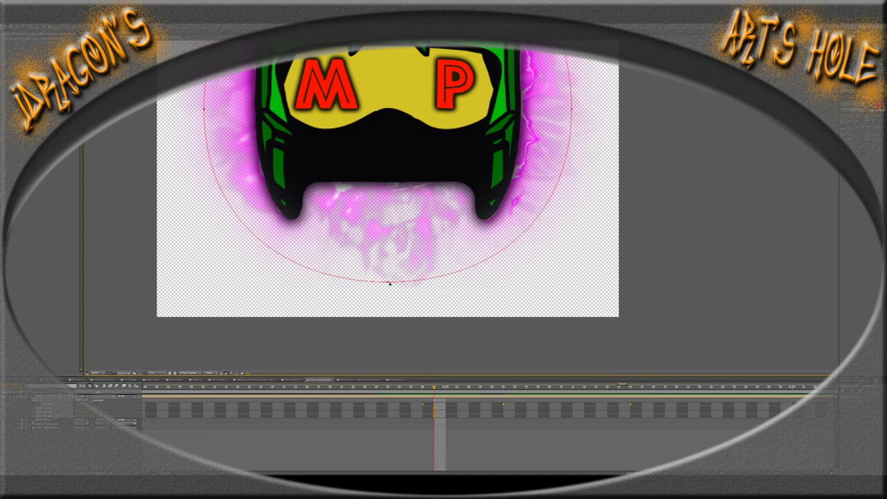
{"action": "left_click_drag", "start_coordinate": [436, 391], "coordinate": [499, 394]}
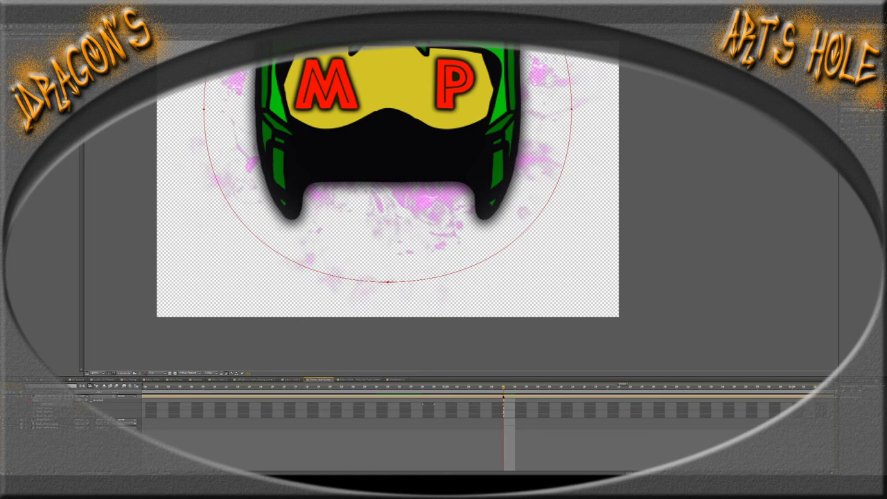
{"action": "left_click_drag", "start_coordinate": [504, 392], "coordinate": [536, 394]}
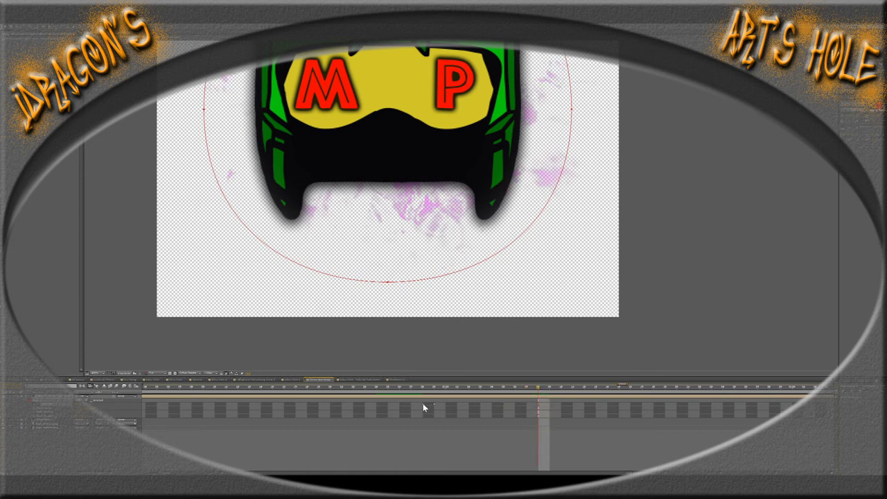
{"action": "key", "text": "Page_Down"}
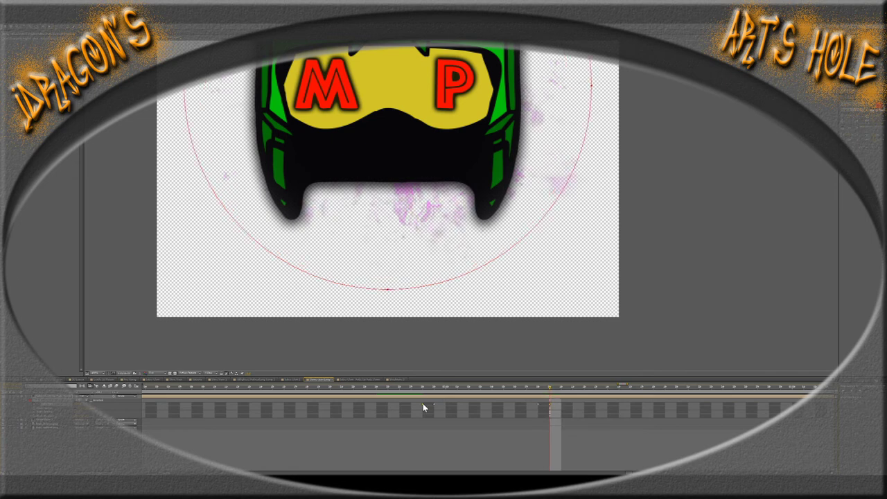
{"action": "scroll", "coordinate": [416, 280], "scroll_direction": "down", "scroll_amount": 1}
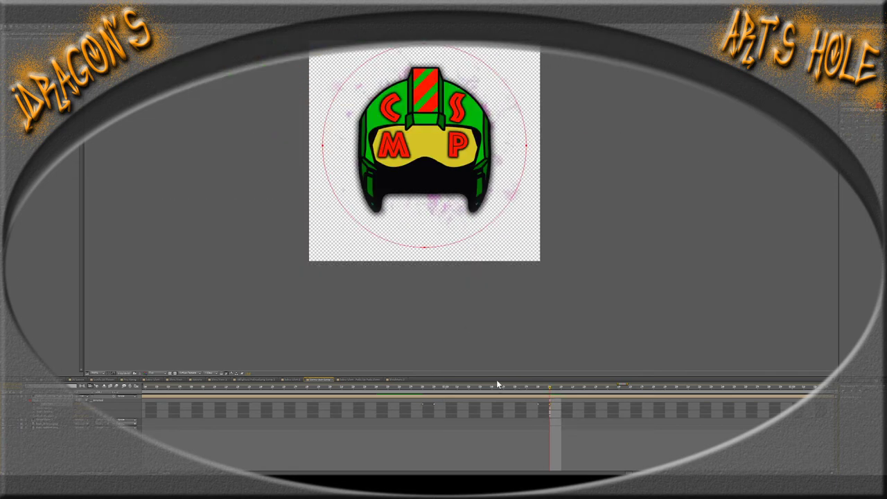
{"action": "left_click_drag", "start_coordinate": [480, 391], "coordinate": [525, 391]}
{"action": "key", "text": "minus"}
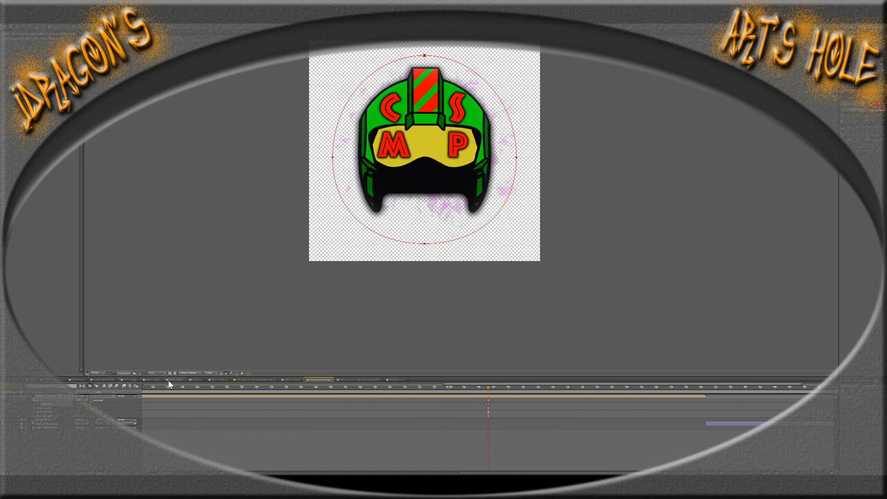
In the black-background helmet comp, duplicate the glow layer and preview it over transparency
{"action": "left_click", "coordinate": [196, 381]}
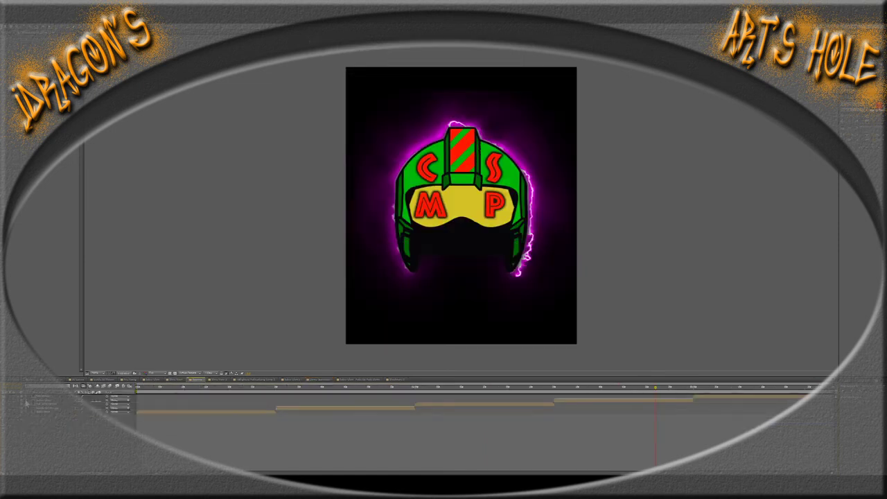
{"action": "left_click", "coordinate": [7, 40]}
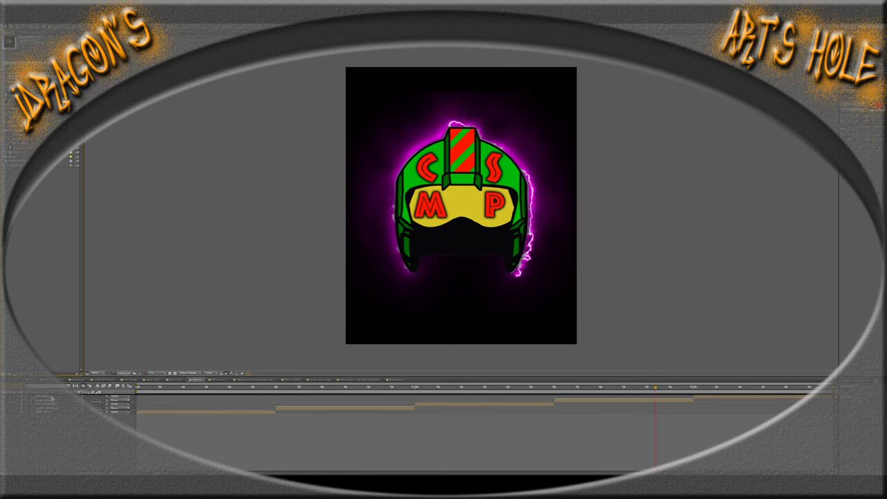
{"action": "key", "text": "ctrl+d"}
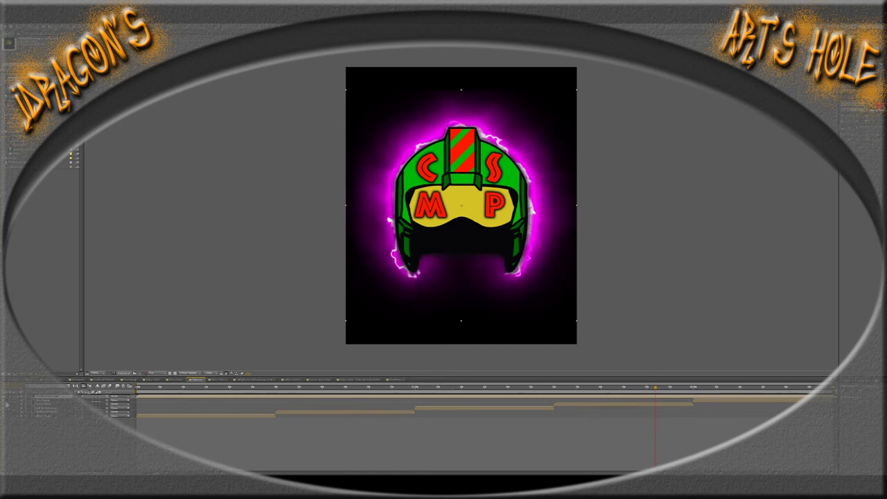
{"action": "left_click", "coordinate": [174, 375]}
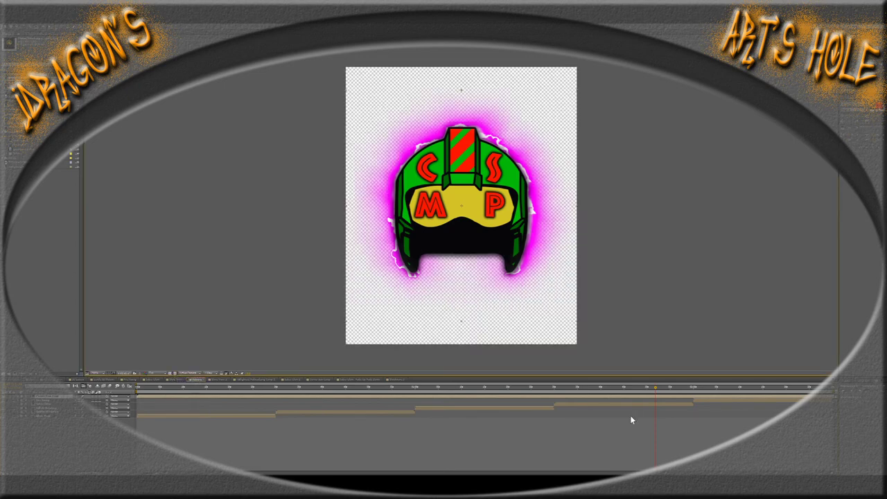
{"action": "left_click_drag", "start_coordinate": [644, 387], "coordinate": [721, 392]}
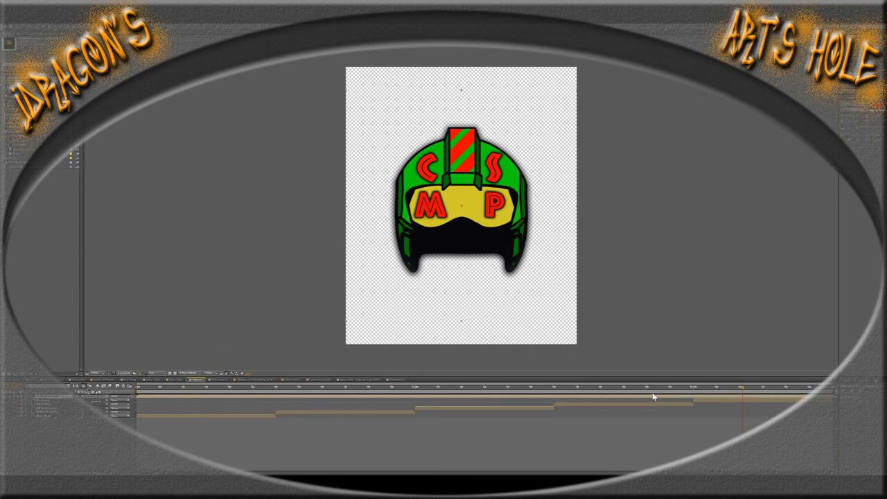
{"action": "left_click_drag", "start_coordinate": [654, 397], "coordinate": [619, 400]}
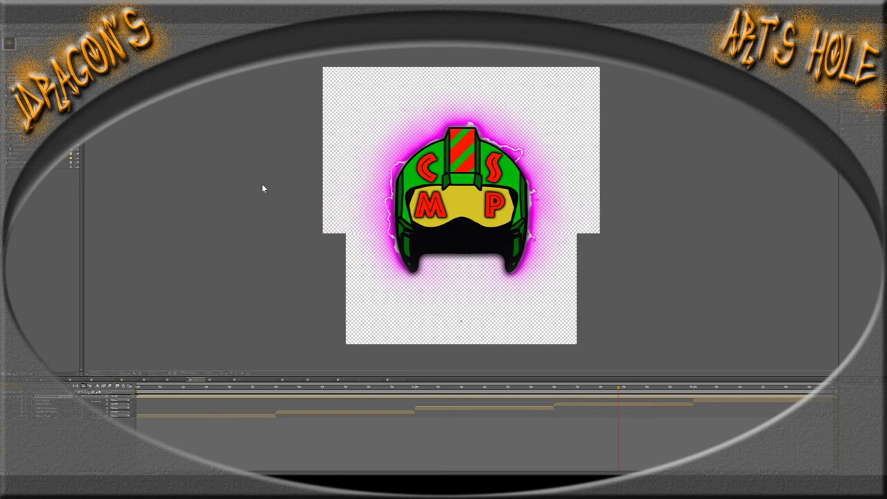
Give the helmet composition equal width and height so it becomes square
{"action": "left_click", "coordinate": [334, 418]}
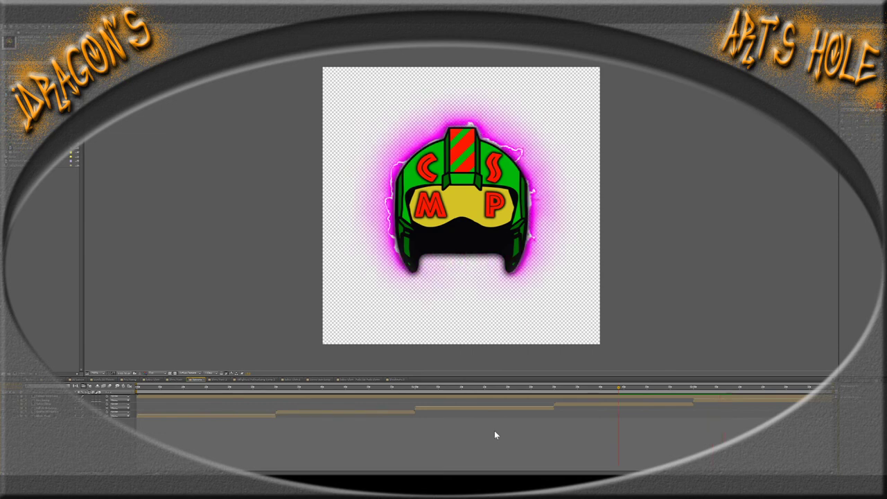
Inspect the visor shine in the circular-mask comp, zooming in on the M and P letters
{"action": "left_click", "coordinate": [317, 380]}
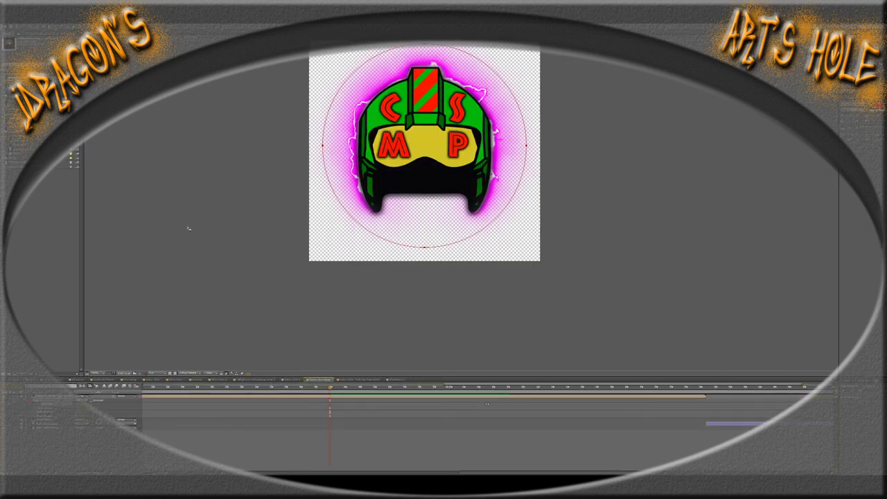
{"action": "left_click_drag", "start_coordinate": [268, 225], "coordinate": [299, 281]}
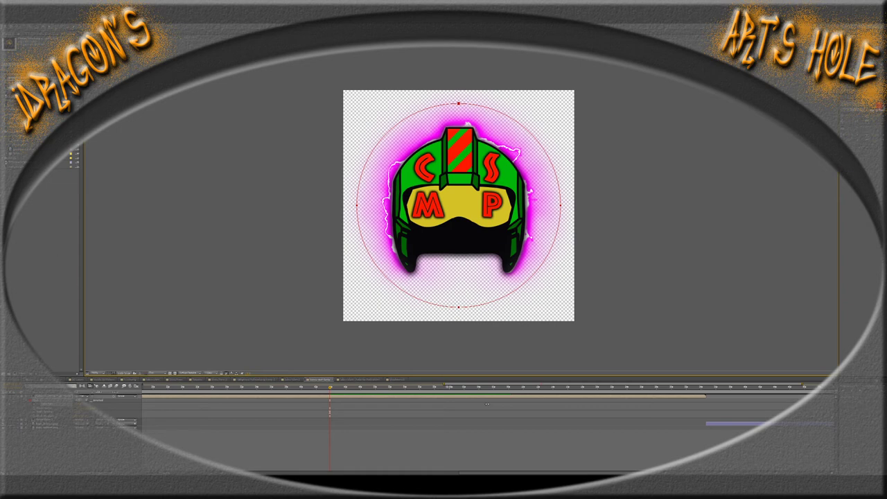
{"action": "left_click", "coordinate": [186, 388]}
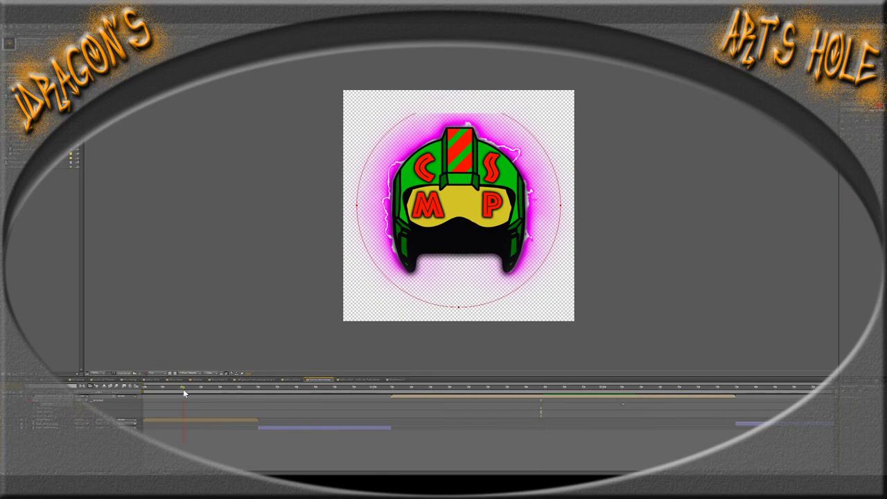
{"action": "left_click_drag", "start_coordinate": [188, 391], "coordinate": [187, 391]}
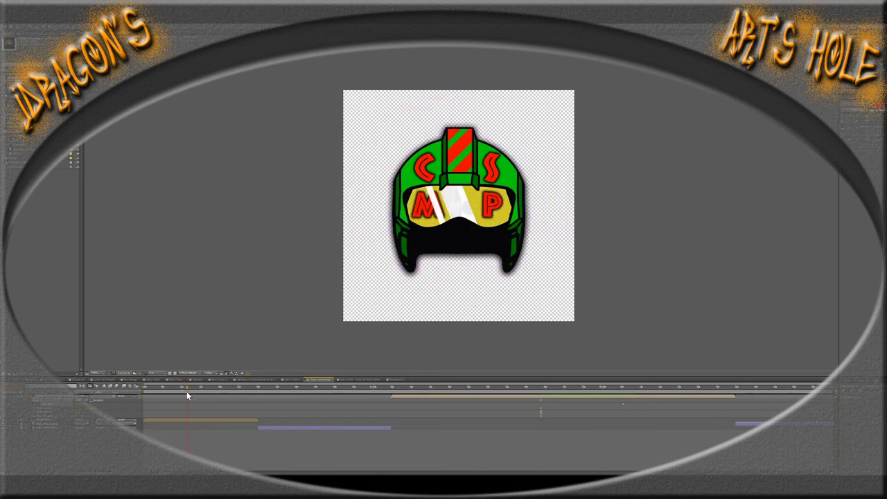
{"action": "key", "text": "period"}
{"action": "key", "text": "period"}
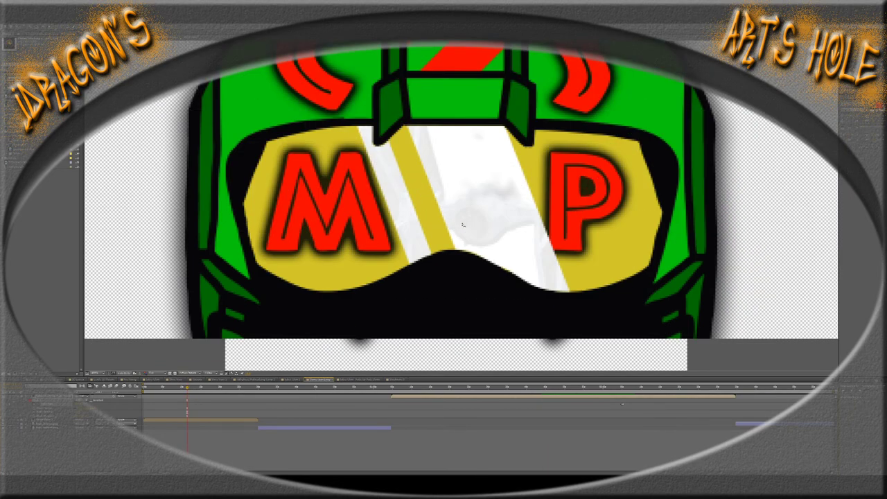
{"action": "key", "text": "period"}
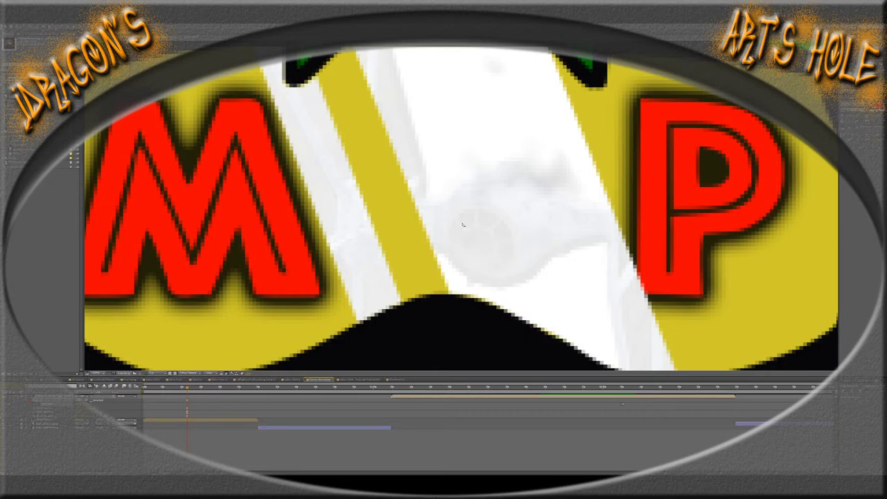
{"action": "key", "text": "comma"}
{"action": "key", "text": "comma"}
{"action": "key", "text": "comma"}
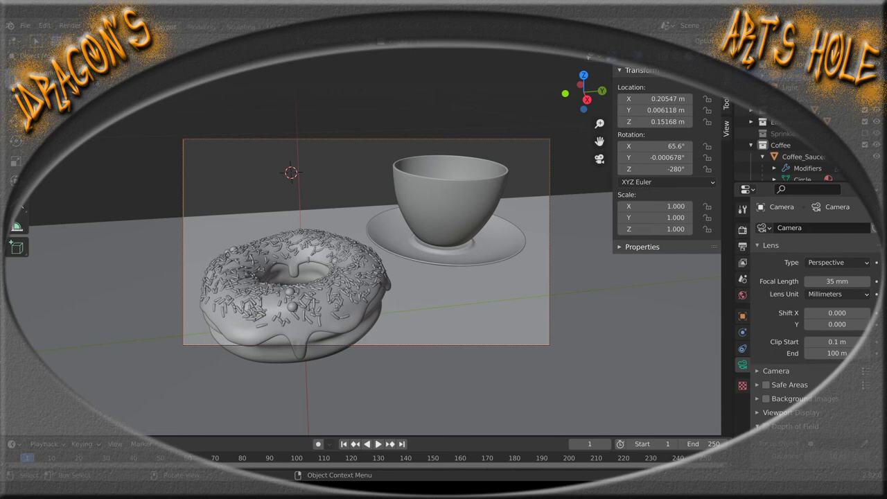
Leave the camera view, orbit around the donut and cup, and bring up the Add Mesh menu
{"action": "key", "text": "KP_0"}
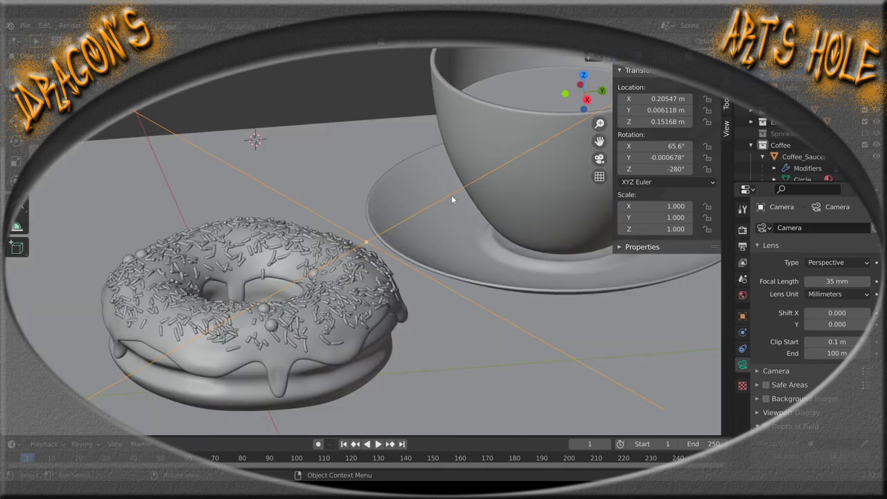
{"action": "scroll", "coordinate": [430, 191], "scroll_direction": "up", "scroll_amount": 3}
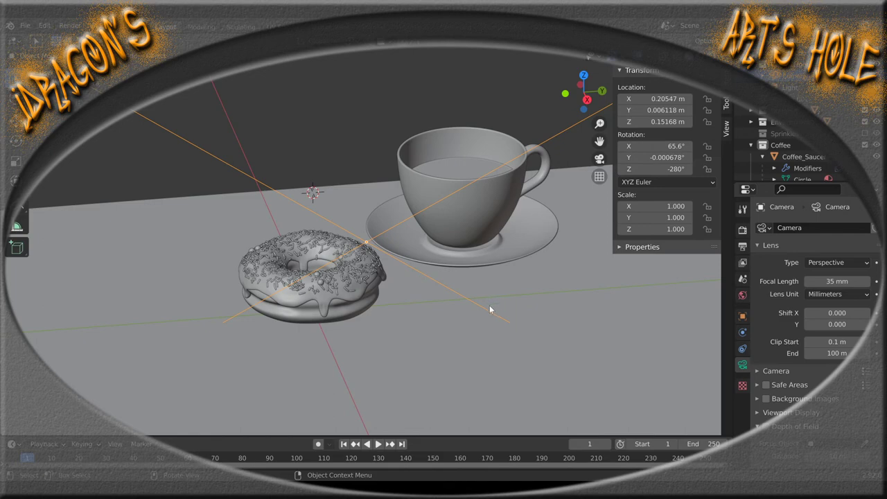
{"action": "left_click_drag", "start_coordinate": [491, 312], "coordinate": [444, 323]}
{"action": "scroll", "coordinate": [449, 317], "scroll_direction": "down", "scroll_amount": 3}
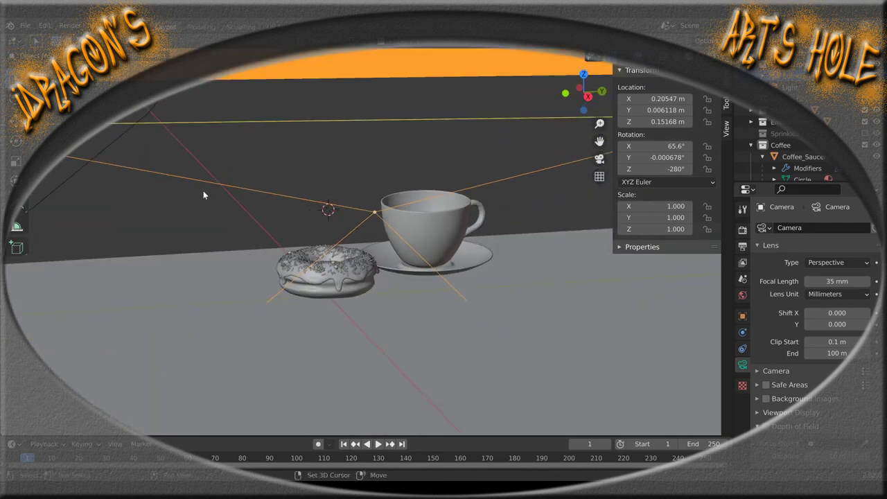
{"action": "key", "text": "shift+a"}
{"action": "mouse_move", "coordinate": [204, 193]}
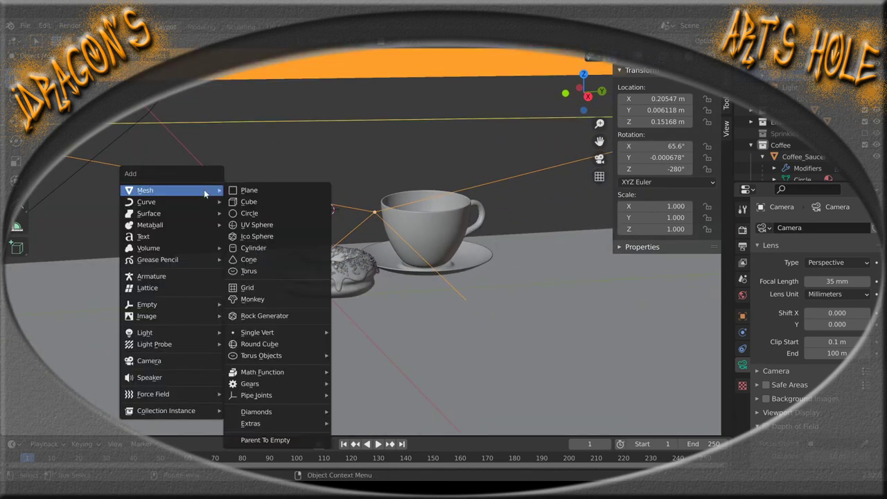
Add a circle mesh and shrink it to 0.075 scale in top view
{"action": "left_click", "coordinate": [255, 215]}
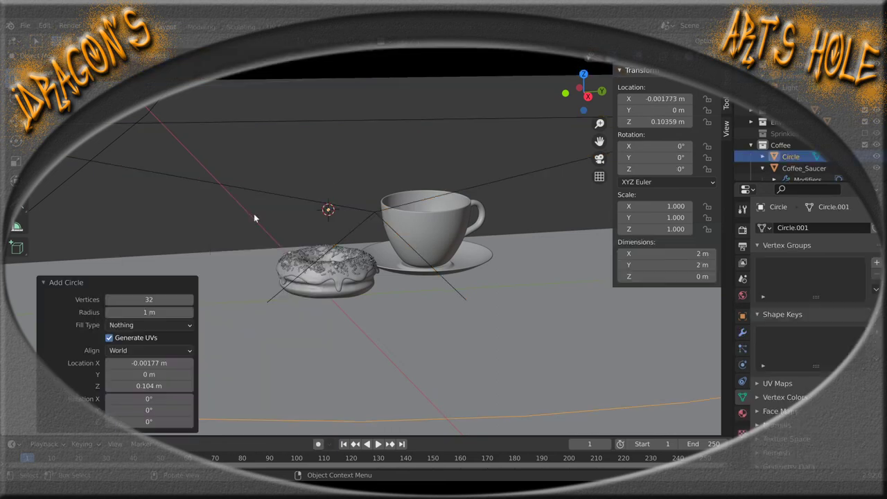
{"action": "scroll", "coordinate": [400, 277], "scroll_direction": "down", "scroll_amount": 4}
{"action": "key", "text": "KP_7"}
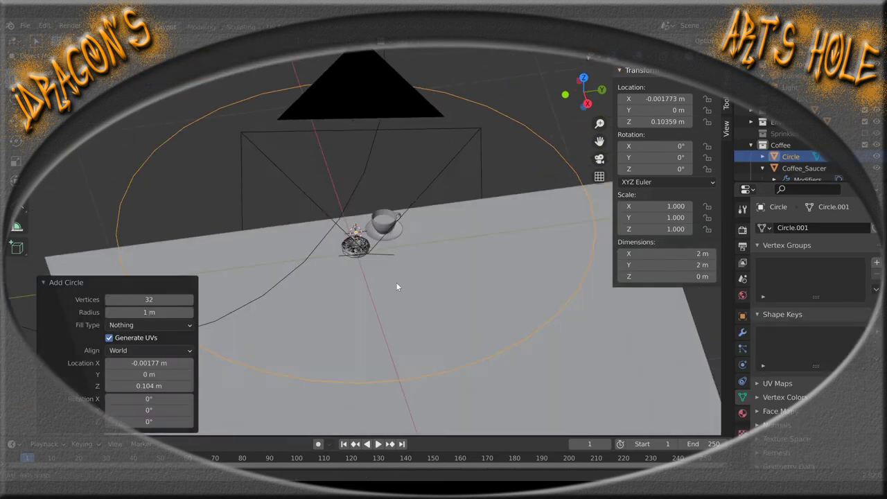
{"action": "scroll", "coordinate": [380, 289], "scroll_direction": "up", "scroll_amount": 2}
{"action": "scroll", "coordinate": [380, 294], "scroll_direction": "down", "scroll_amount": 4}
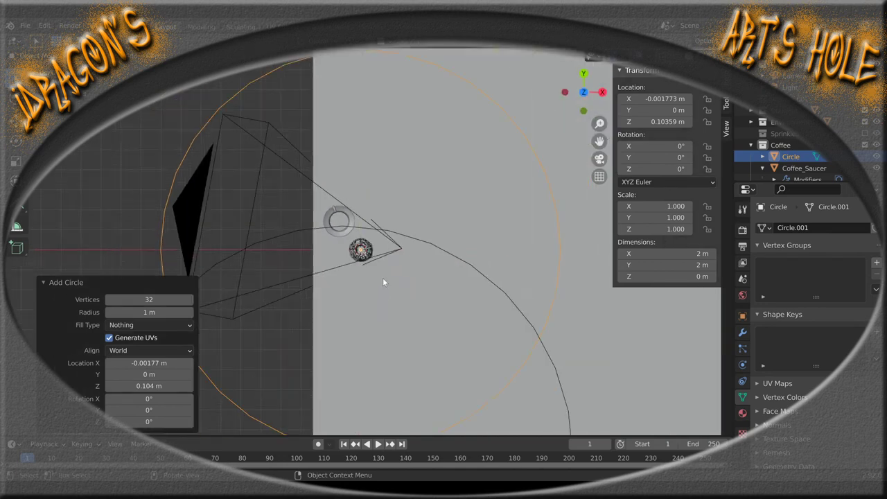
{"action": "key", "text": "s"}
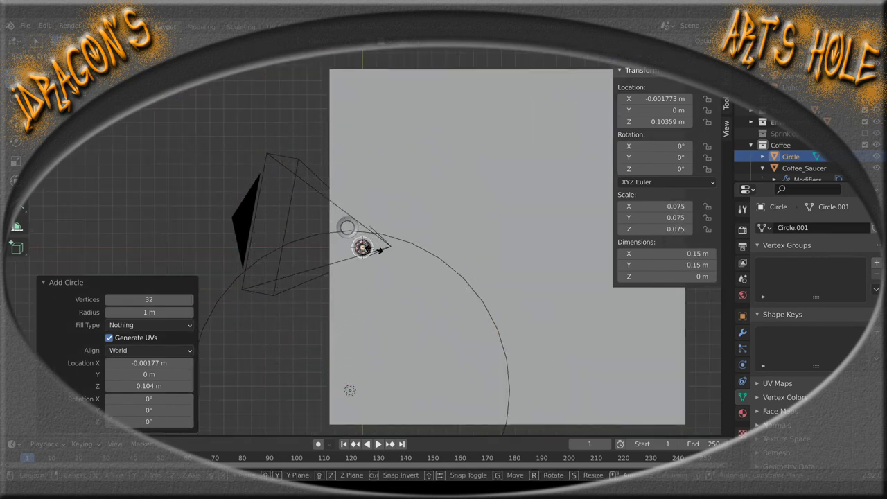
{"action": "left_click", "coordinate": [378, 256]}
{"action": "scroll", "coordinate": [386, 274], "scroll_direction": "up", "scroll_amount": 4}
{"action": "scroll", "coordinate": [386, 273], "scroll_direction": "up", "scroll_amount": 4}
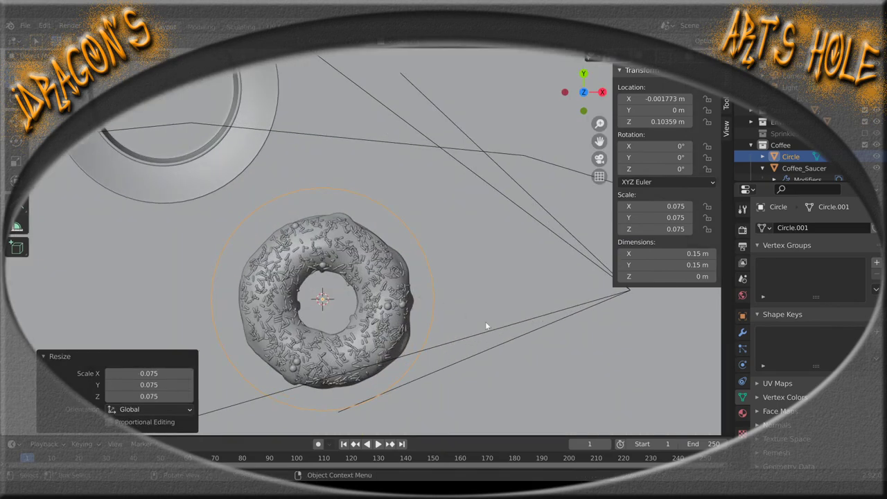
{"action": "left_click_drag", "start_coordinate": [489, 331], "coordinate": [389, 216]}
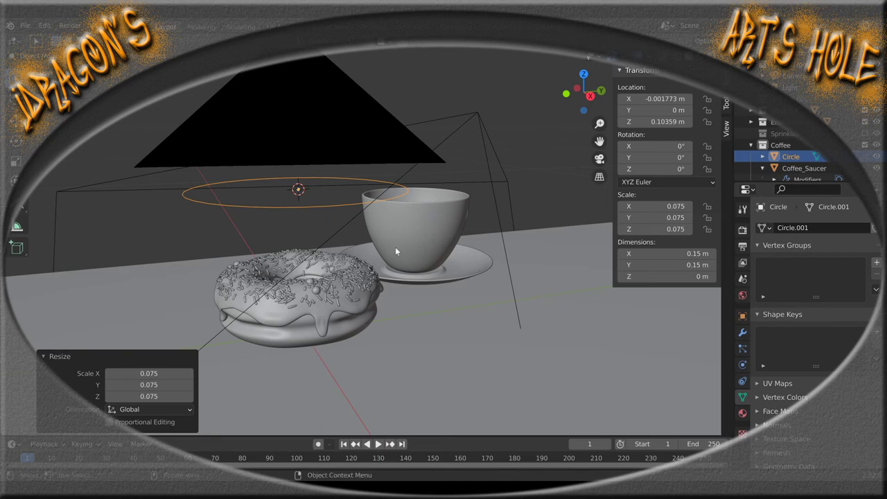
Scale the circle to about 0.054 to ring the donut, centre it, and enter Edit Mode
{"action": "key", "text": "KP_7"}
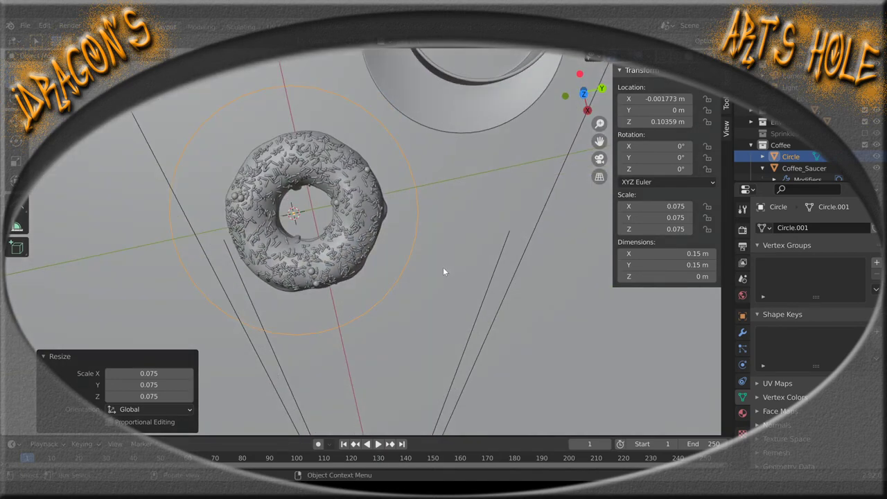
{"action": "key", "text": "KP_Decimal"}
{"action": "key", "text": "s"}
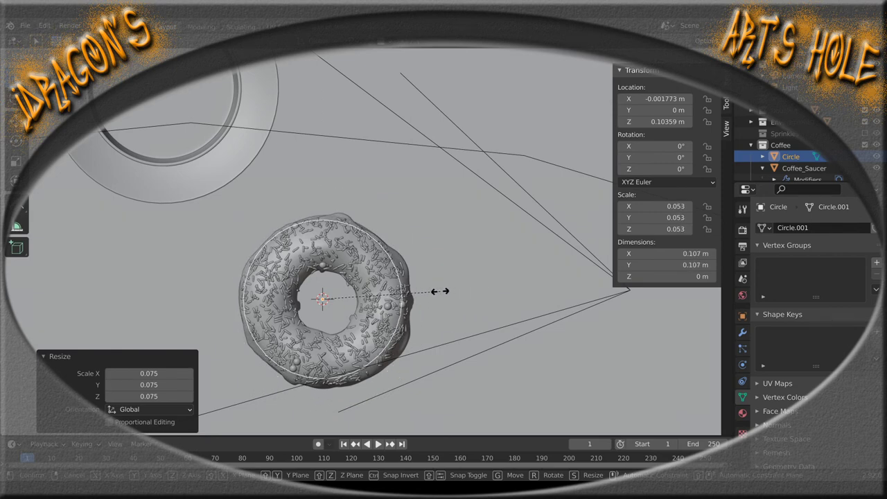
{"action": "left_click", "coordinate": [441, 291]}
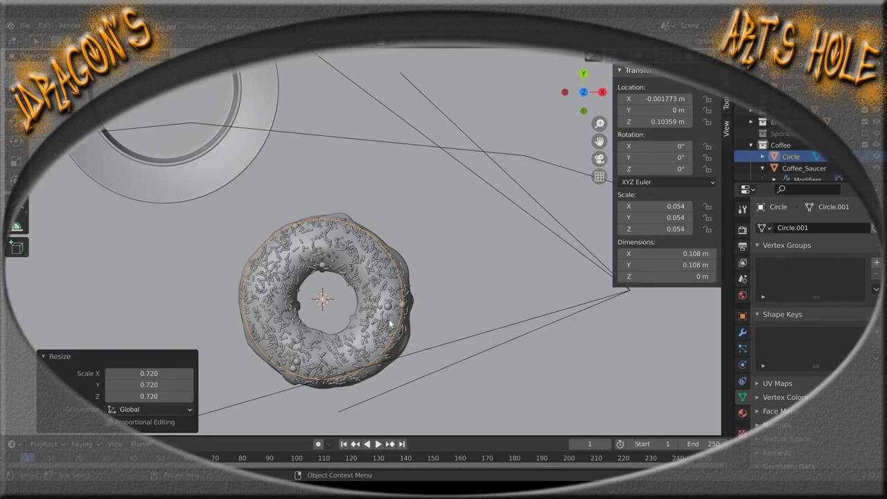
{"action": "key", "text": "g"}
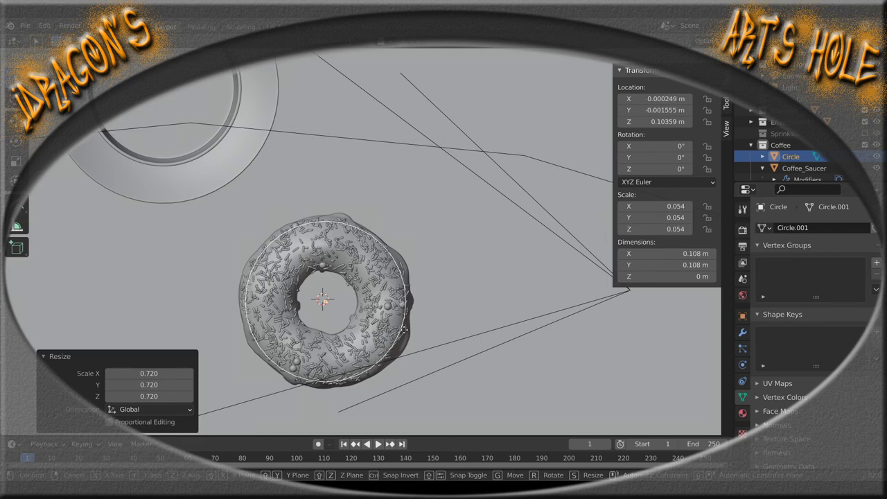
{"action": "left_click", "coordinate": [405, 332]}
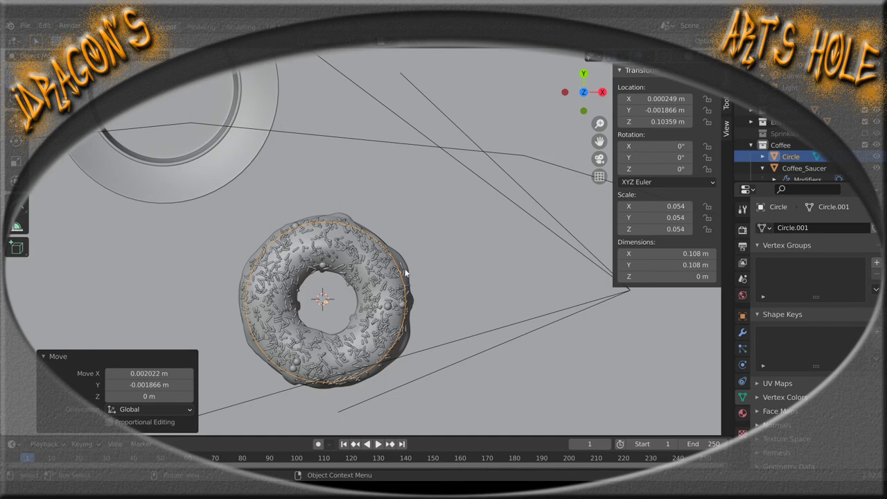
{"action": "key", "text": "Tab"}
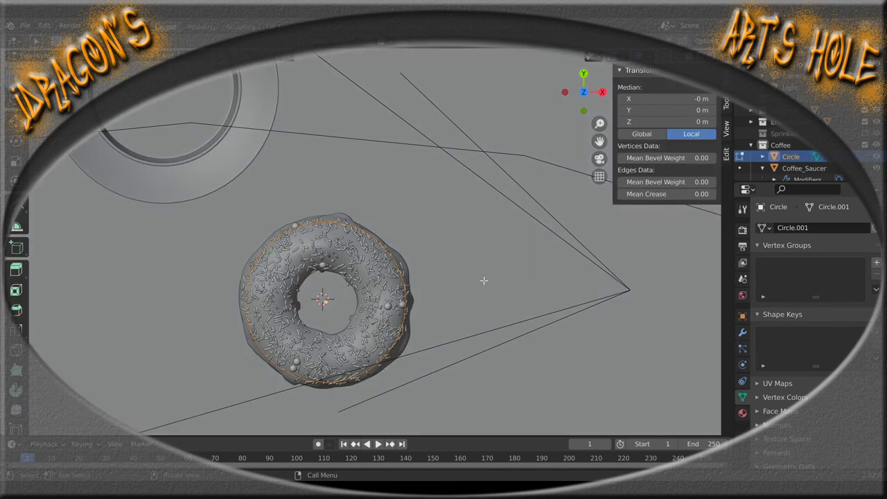
Try moving the circle's vertices, cancel, then adjust the circle edge's size
{"action": "key", "text": "g"}
{"action": "left_click", "coordinate": [499, 273]}
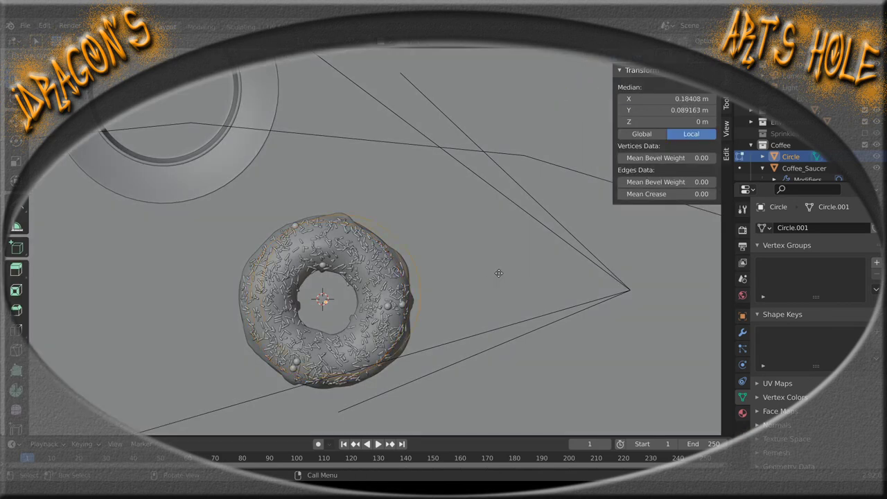
{"action": "right_click", "coordinate": [499, 273]}
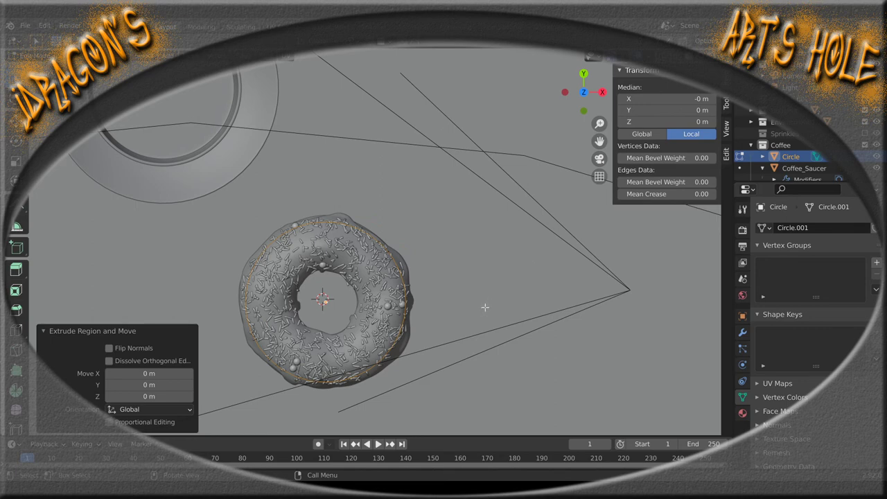
{"action": "key", "text": "g"}
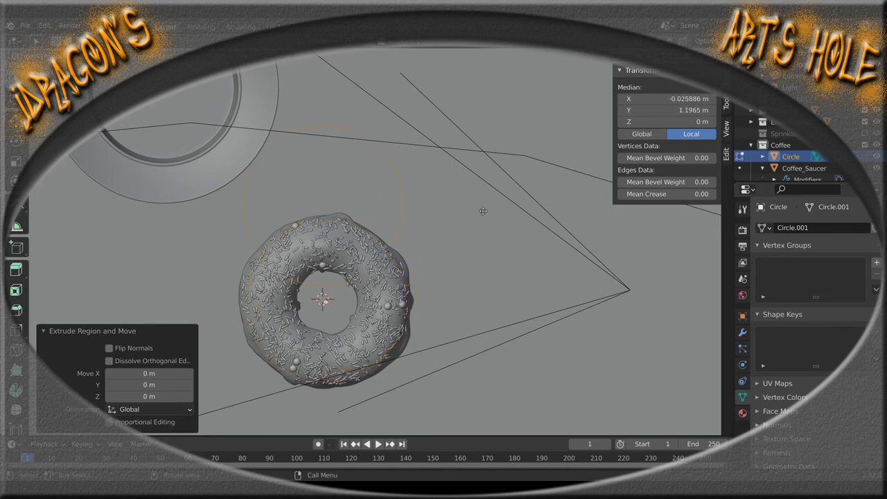
{"action": "right_click", "coordinate": [483, 210]}
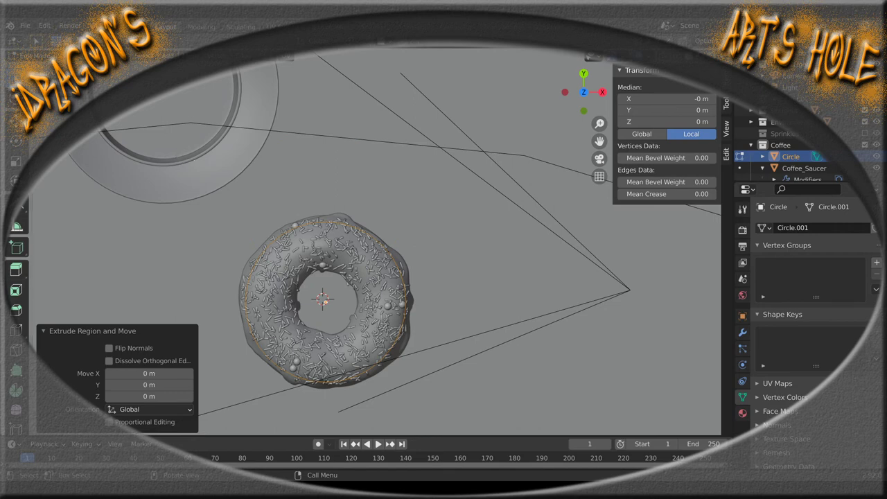
{"action": "left_click_drag", "start_coordinate": [472, 288], "coordinate": [444, 209]}
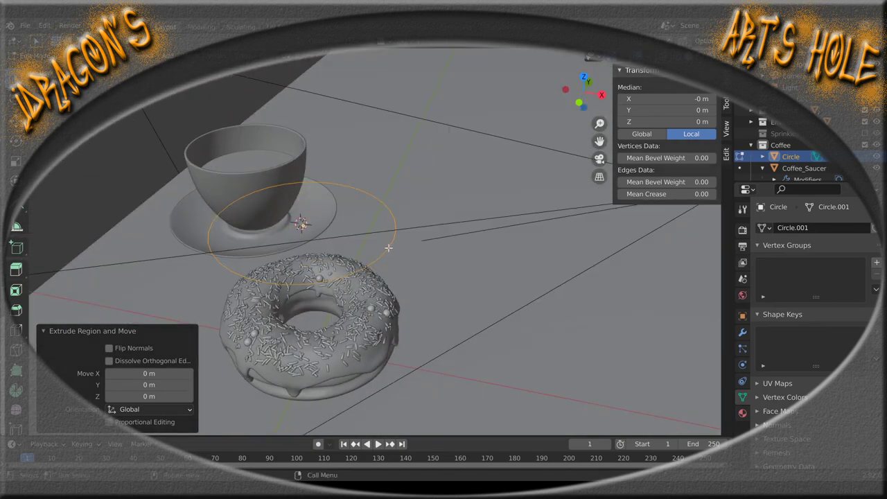
{"action": "key", "text": "s"}
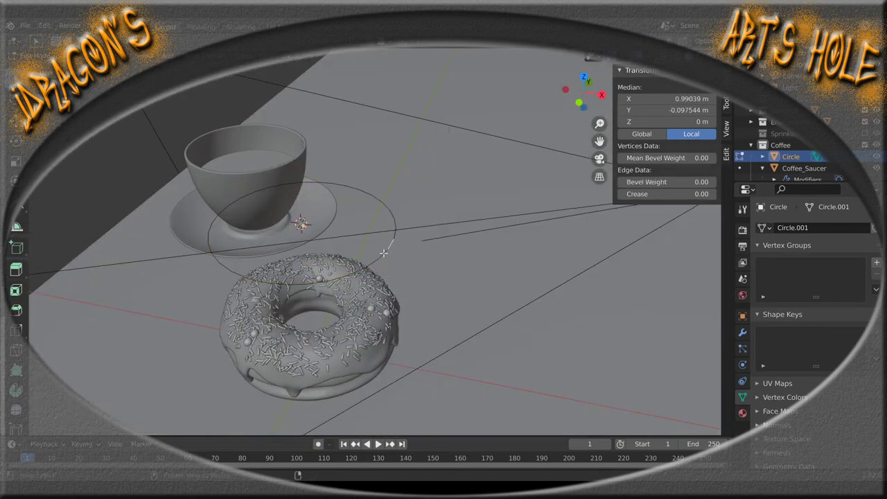
{"action": "left_click", "coordinate": [384, 253]}
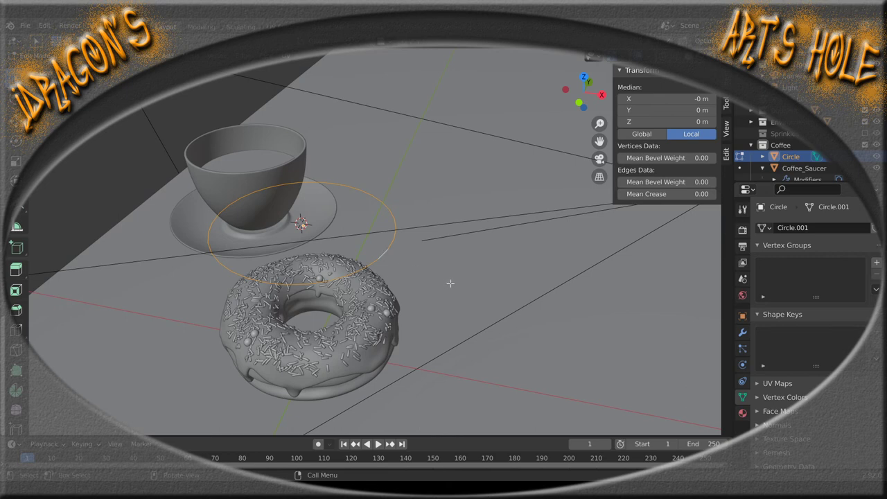
Extrude the circle edge and scale it outward by 1.143 into a flat ring
{"action": "key", "text": "e"}
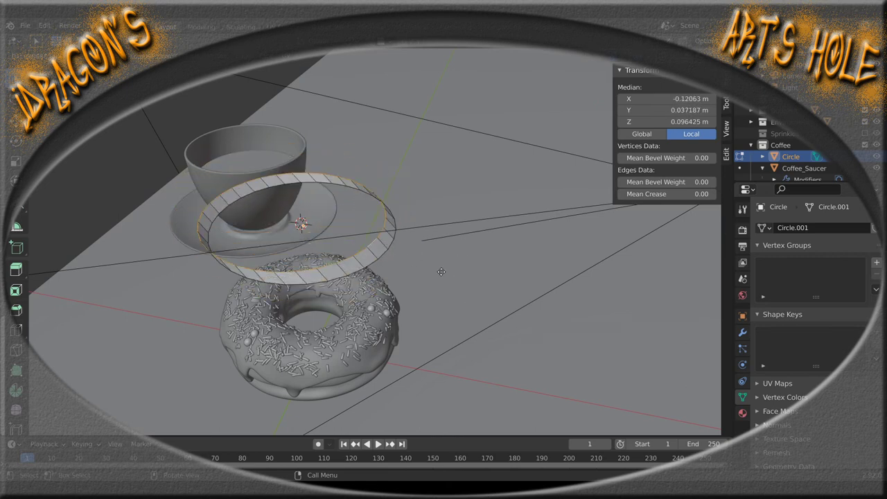
{"action": "left_click", "coordinate": [443, 274]}
{"action": "key", "text": "e"}
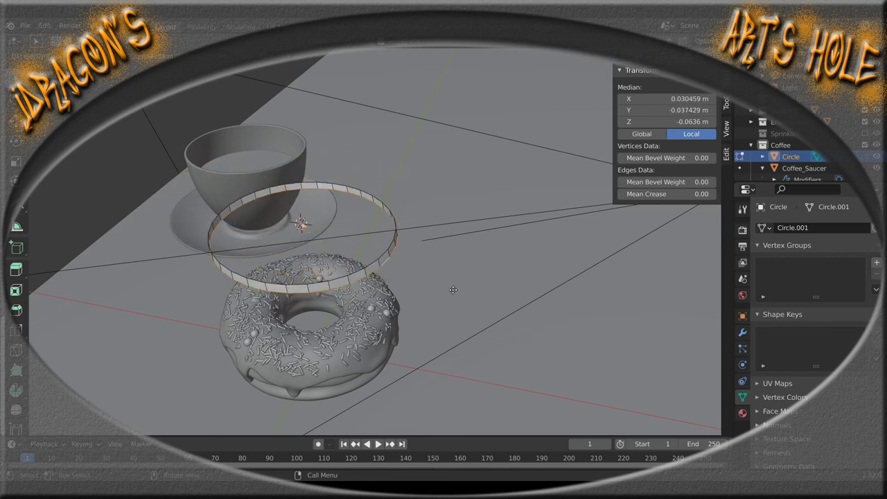
{"action": "left_click", "coordinate": [457, 300]}
{"action": "key", "text": "ctrl+z"}
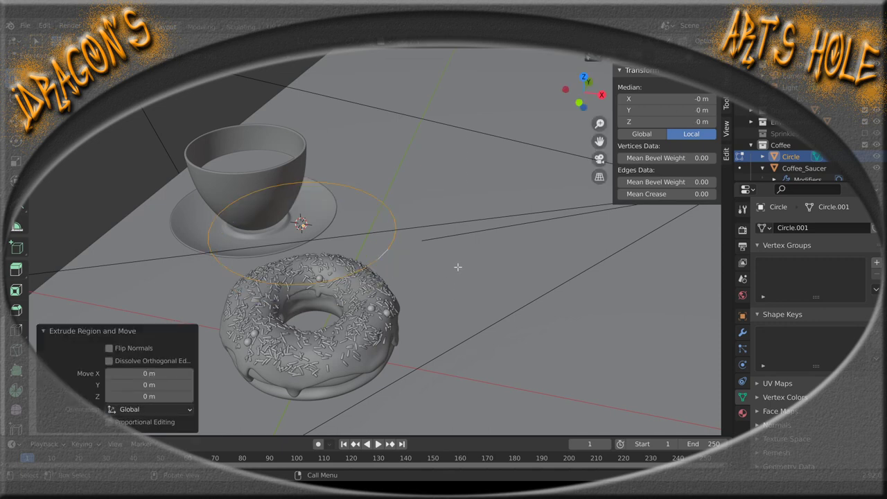
{"action": "key", "text": "KP_7"}
{"action": "key", "text": "e"}
{"action": "key", "text": "s"}
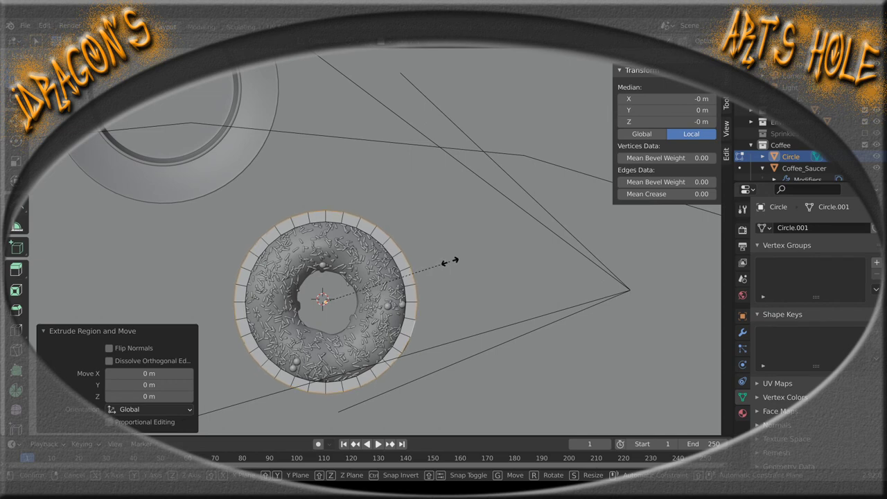
{"action": "left_click", "coordinate": [449, 261]}
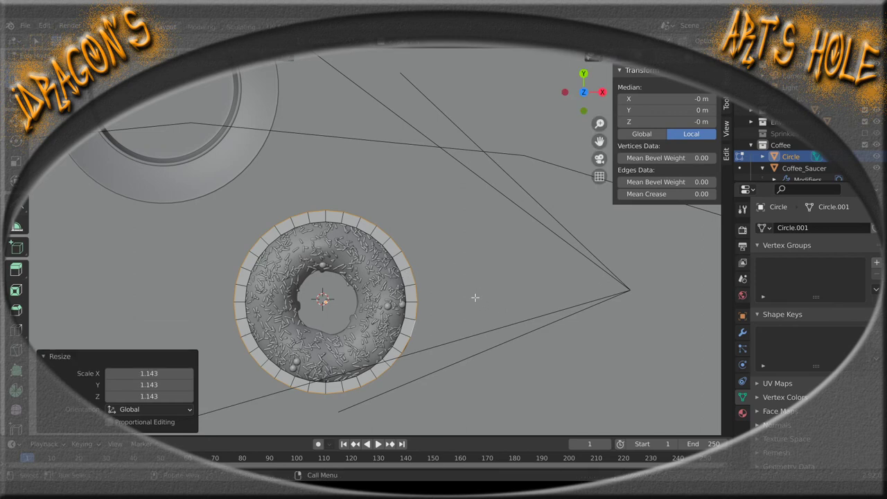
{"action": "left_click_drag", "start_coordinate": [487, 321], "coordinate": [459, 455]}
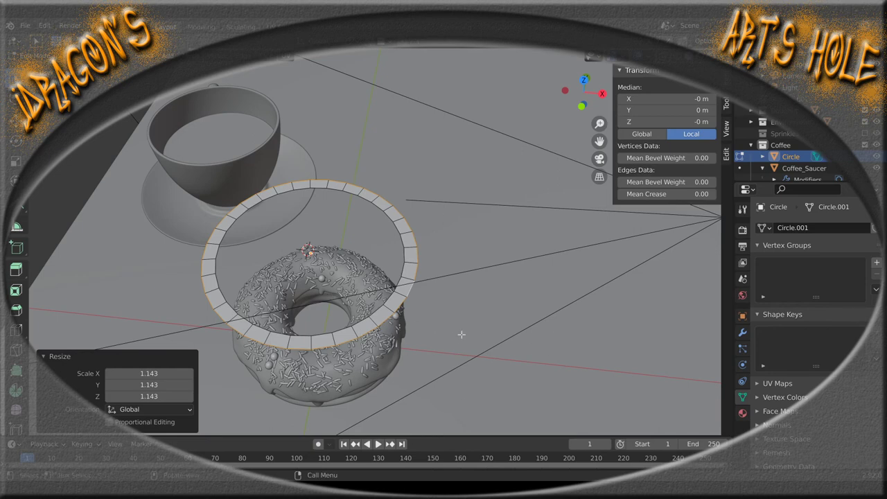
In front view, extrude the ring's outer edge slightly upward into a thin lip
{"action": "key", "text": "KP_1"}
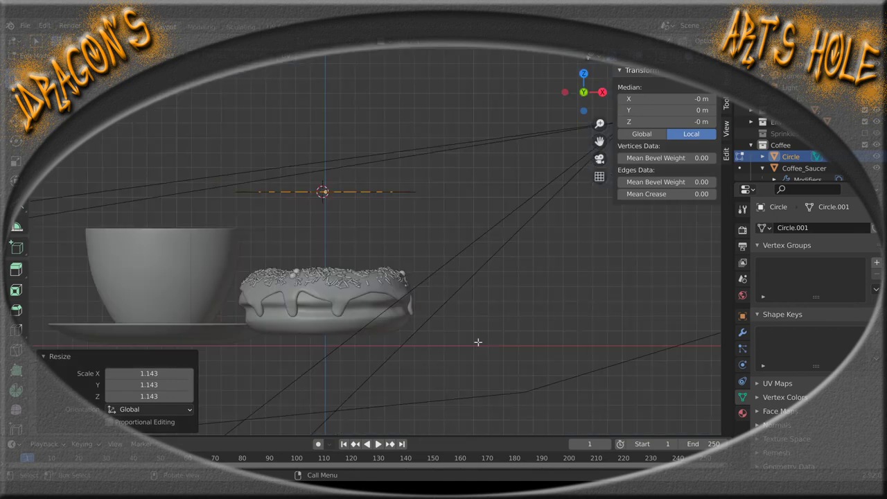
{"action": "left_click_drag", "start_coordinate": [349, 228], "coordinate": [398, 339]}
{"action": "scroll", "coordinate": [398, 340], "scroll_direction": "up", "scroll_amount": 2}
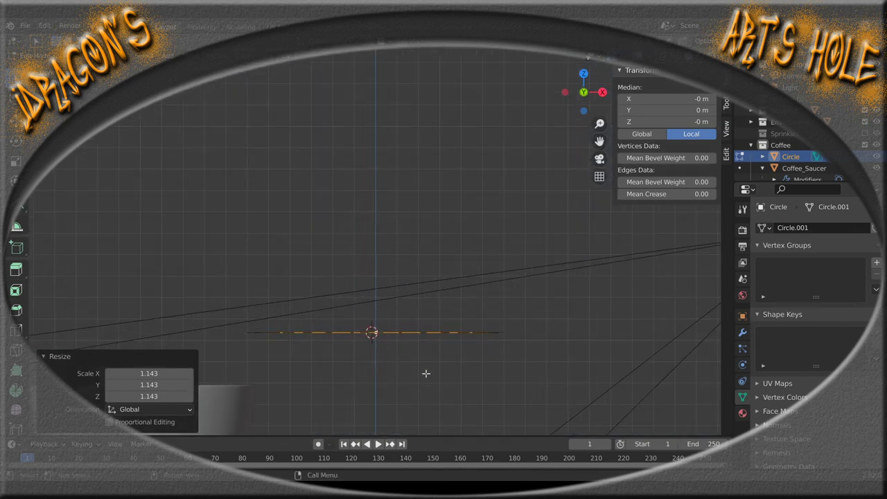
{"action": "key", "text": "e"}
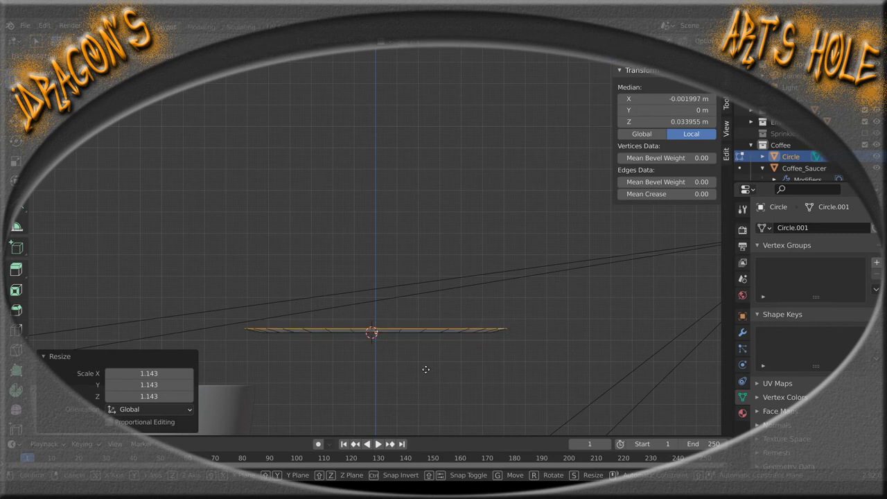
{"action": "left_click", "coordinate": [425, 369]}
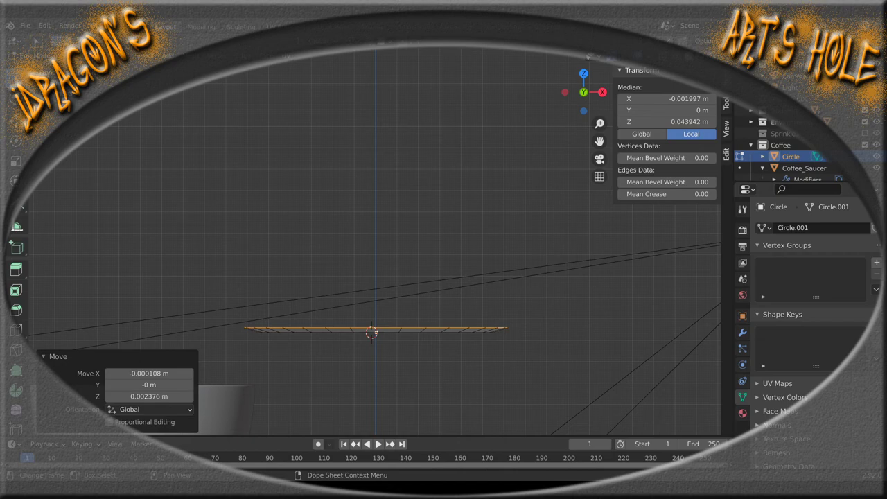
{"action": "key", "text": "KP_7"}
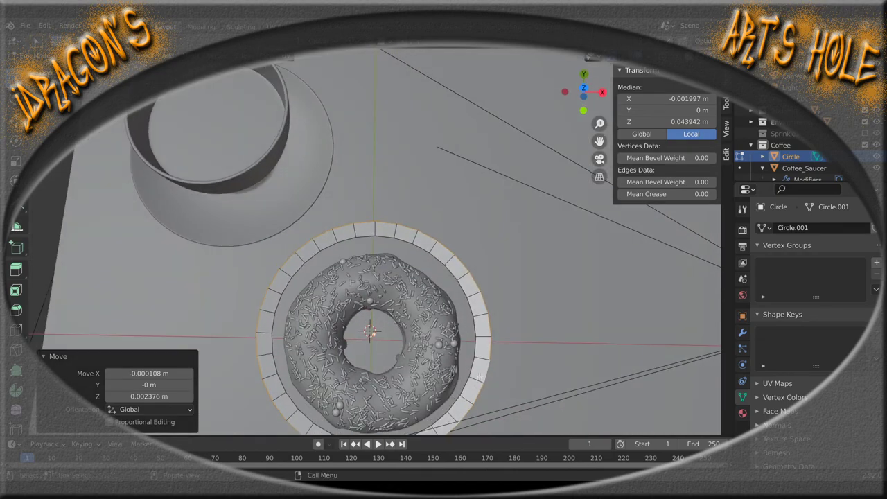
{"action": "scroll", "coordinate": [480, 377], "scroll_direction": "down", "scroll_amount": 3}
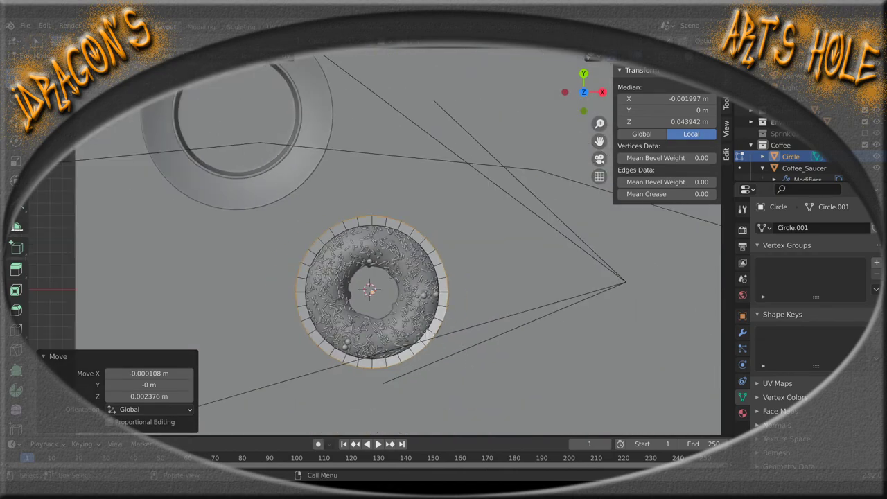
{"action": "key", "text": "ctrl+z"}
Fill the circle's inner hole with a face and extrude the outer edge loop in place
{"action": "key", "text": "f"}
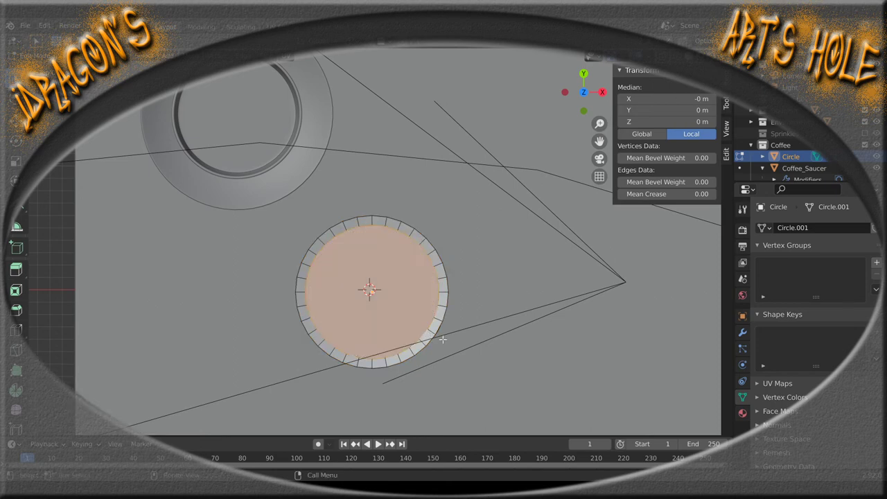
{"action": "left_click", "coordinate": [431, 340], "text": "alt"}
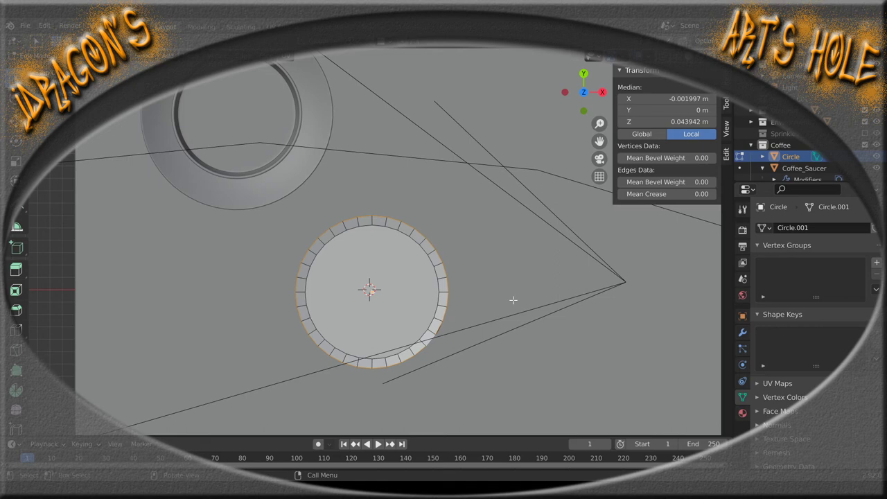
{"action": "key", "text": "e"}
{"action": "right_click", "coordinate": [513, 299]}
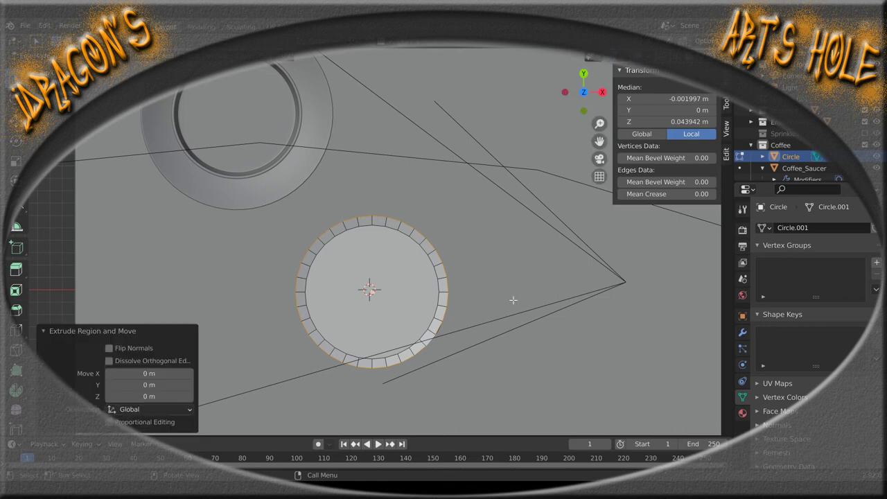
Widen the extruded rim to 1.418 times and raise it along Z
{"action": "key", "text": "s"}
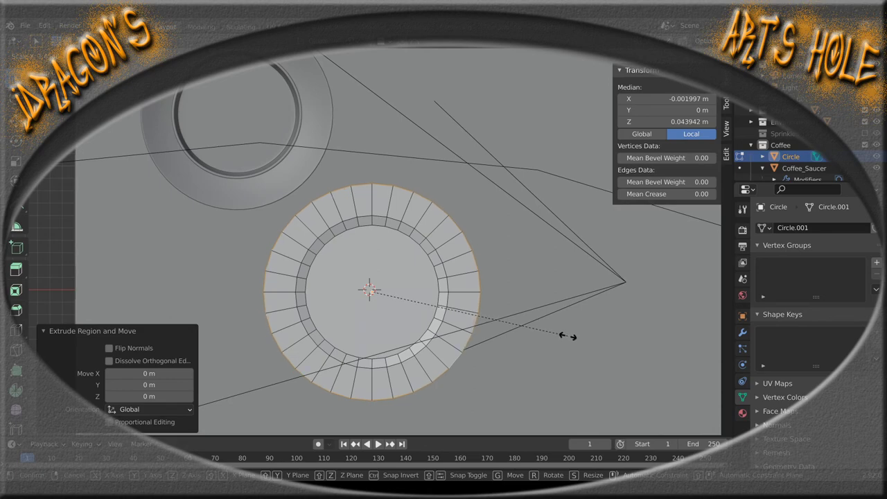
{"action": "left_click", "coordinate": [567, 336]}
{"action": "left_click_drag", "start_coordinate": [597, 368], "coordinate": [594, 231]}
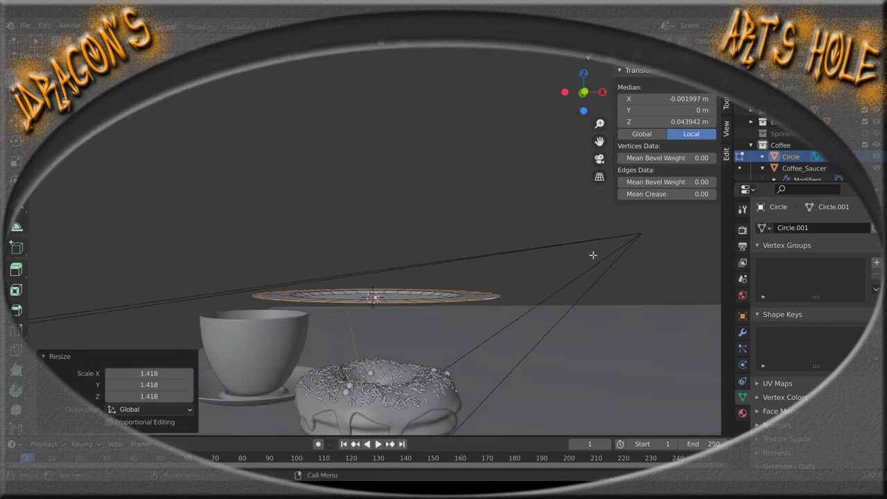
{"action": "key", "text": "g"}
{"action": "key", "text": "z"}
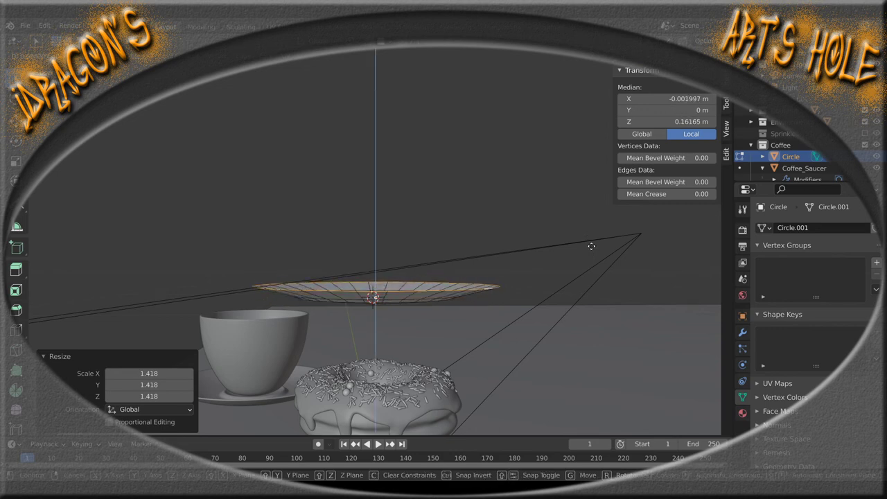
{"action": "left_click", "coordinate": [592, 247]}
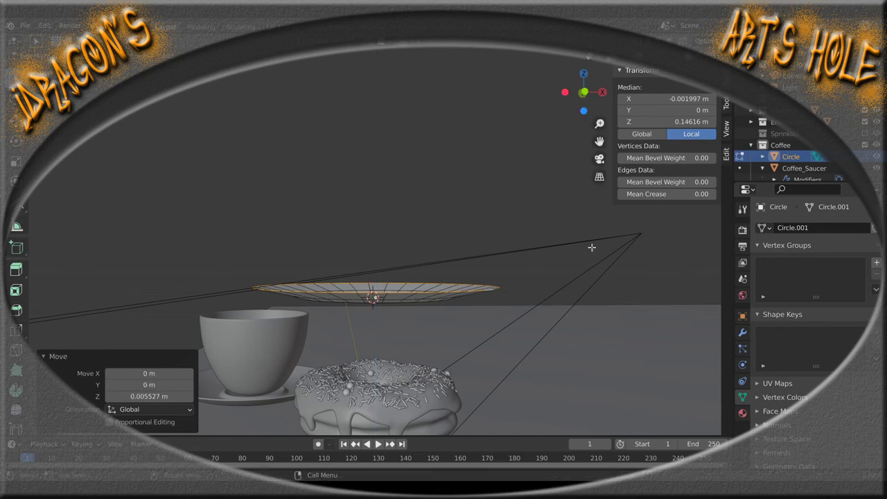
{"action": "left_click_drag", "start_coordinate": [592, 247], "coordinate": [522, 248]}
In front view, readjust the rim height along Z to 0.10474 m
{"action": "key", "text": "KP_1"}
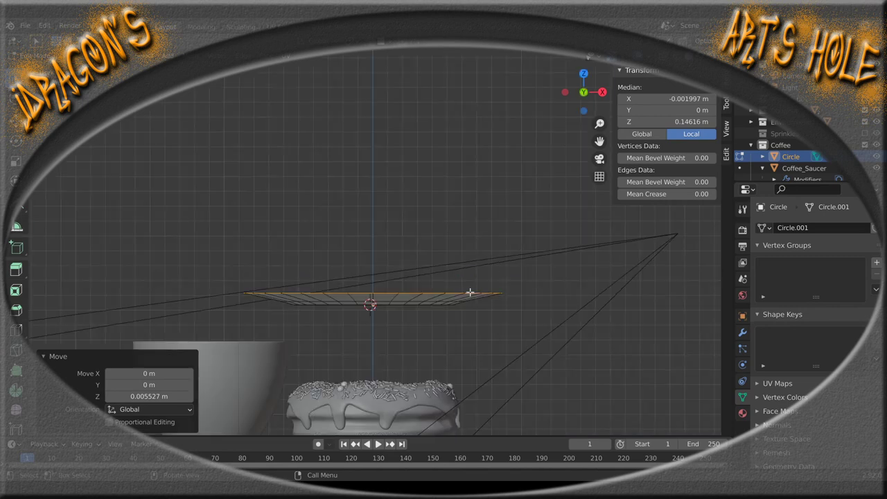
{"action": "scroll", "coordinate": [409, 318], "scroll_direction": "up", "scroll_amount": 3}
{"action": "scroll", "coordinate": [409, 318], "scroll_direction": "down", "scroll_amount": 5}
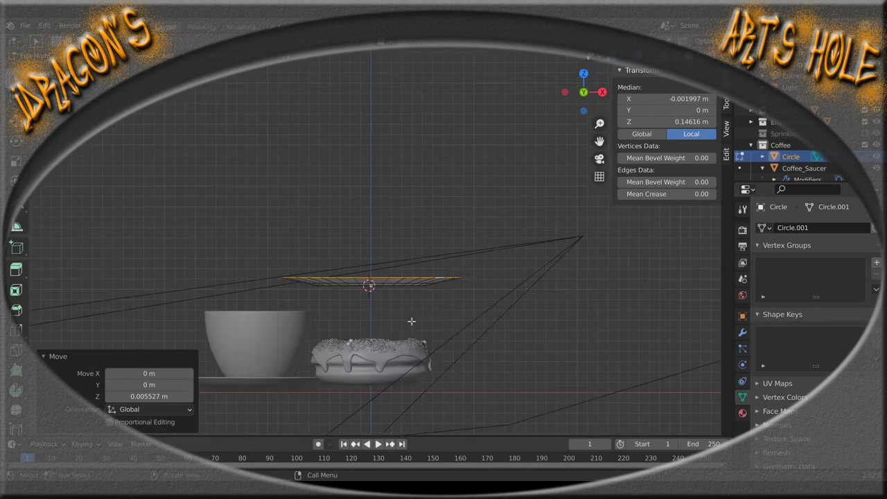
{"action": "left_click_drag", "start_coordinate": [354, 361], "coordinate": [345, 309]}
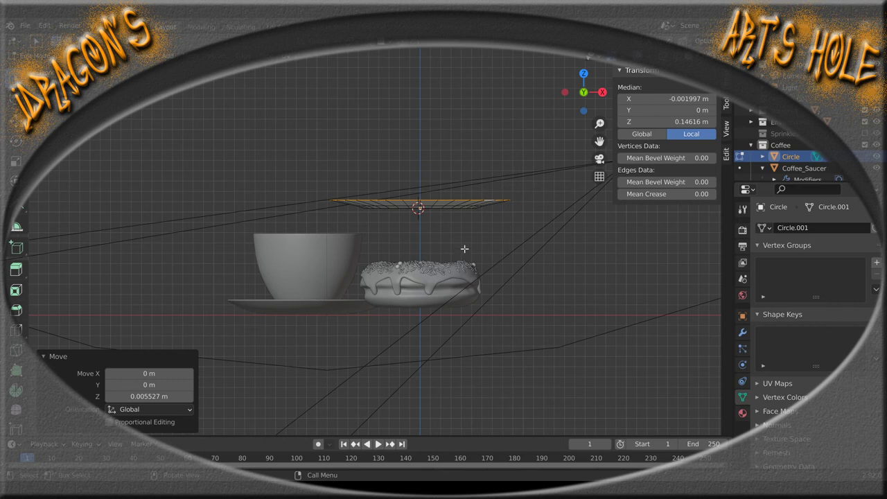
{"action": "key", "text": "g"}
{"action": "key", "text": "z"}
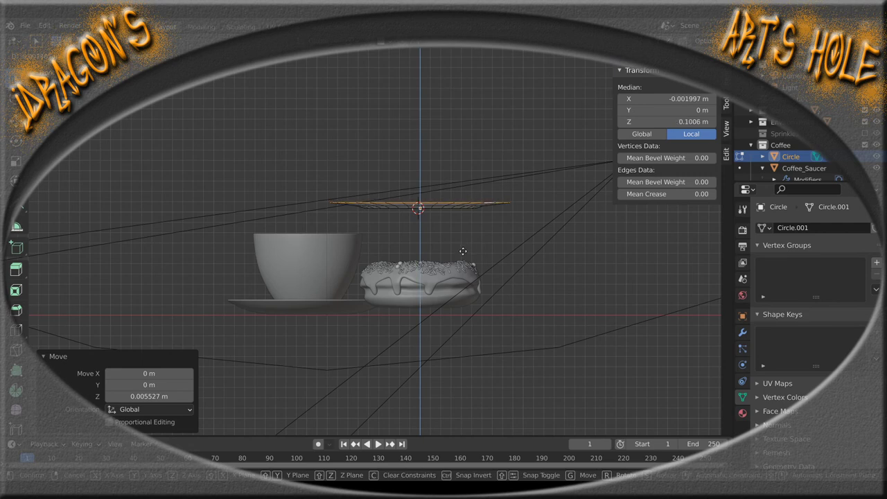
{"action": "left_click", "coordinate": [462, 252]}
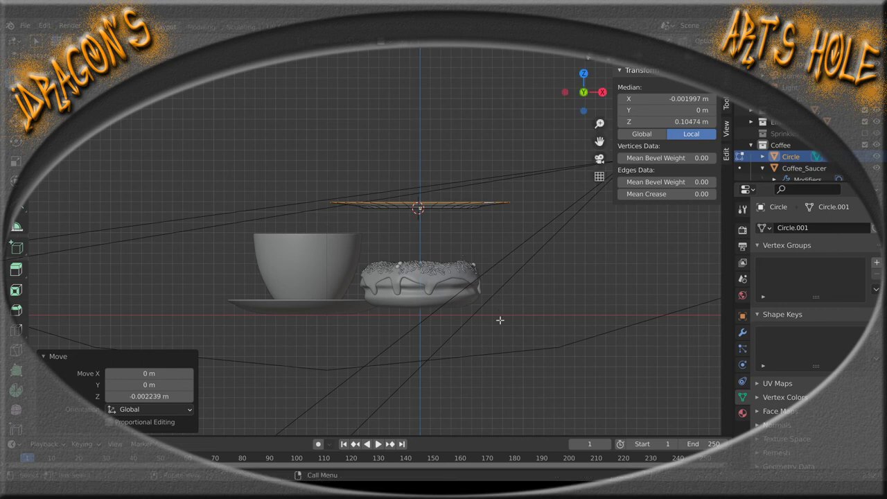
{"action": "key", "text": "KP_Decimal"}
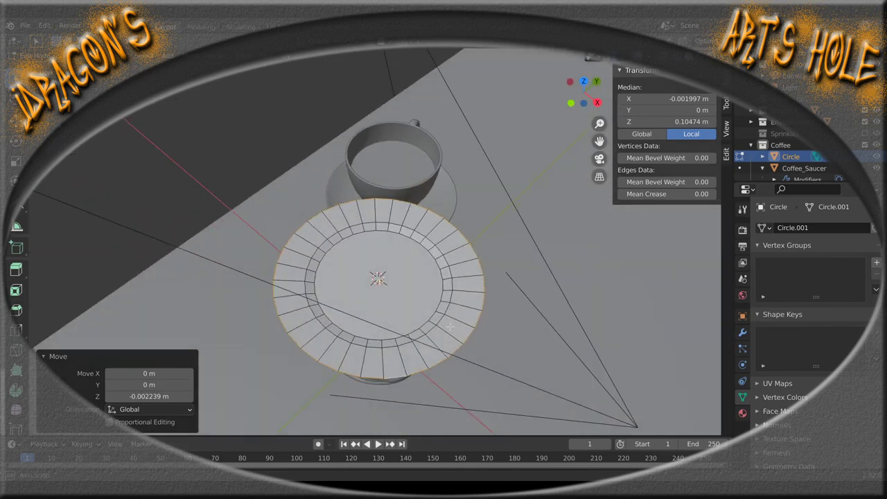
{"action": "left_click_drag", "start_coordinate": [447, 332], "coordinate": [425, 355]}
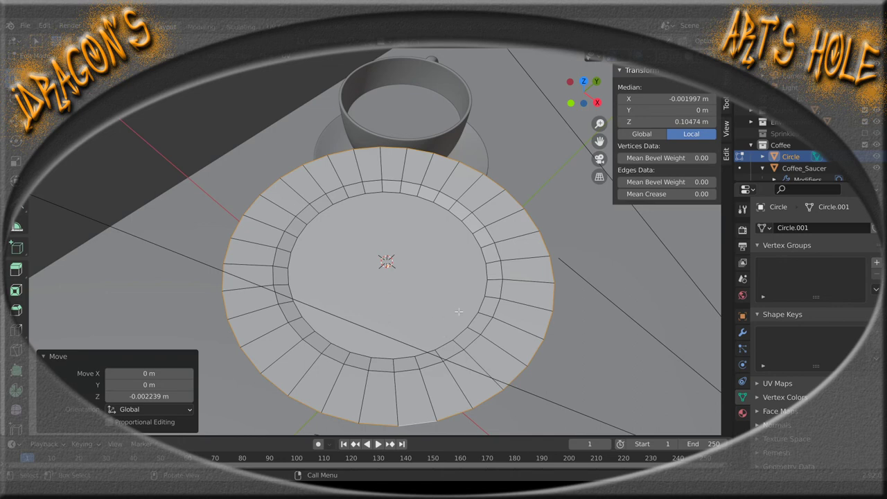
Return to top view, save Doughnut Tutorial Level 4.blend, and switch to vertex selection
{"action": "key", "text": "KP_7"}
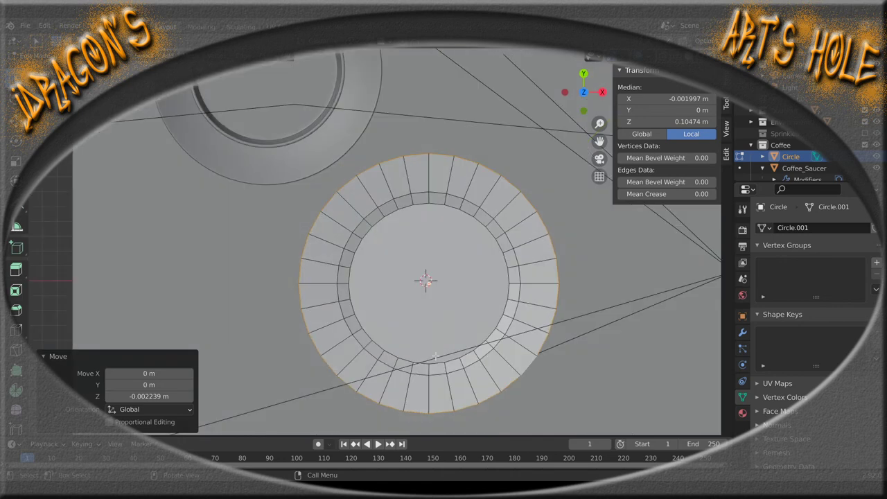
{"action": "key", "text": "ctrl+KP_6"}
{"action": "key", "text": "ctrl+KP_2"}
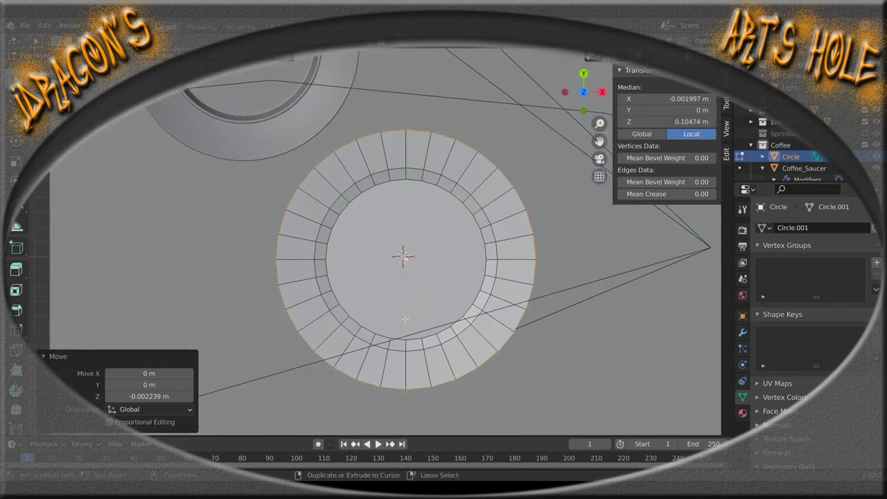
{"action": "key", "text": "ctrl+s"}
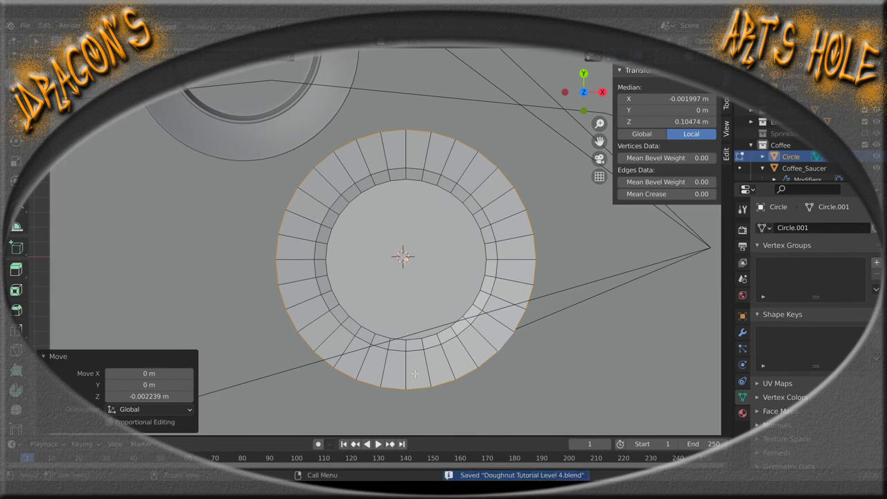
{"action": "key", "text": "1"}
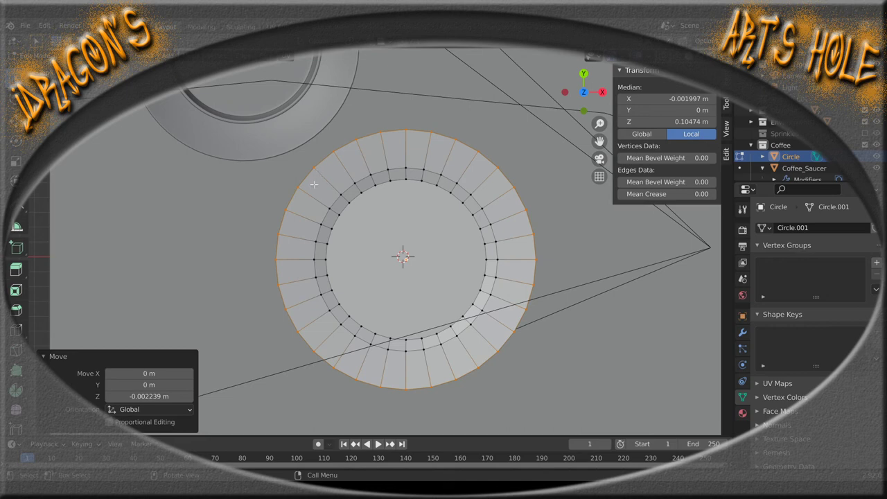
Select the nine vertices along the top arc of the plate's outer rim
{"action": "left_click", "coordinate": [313, 169]}
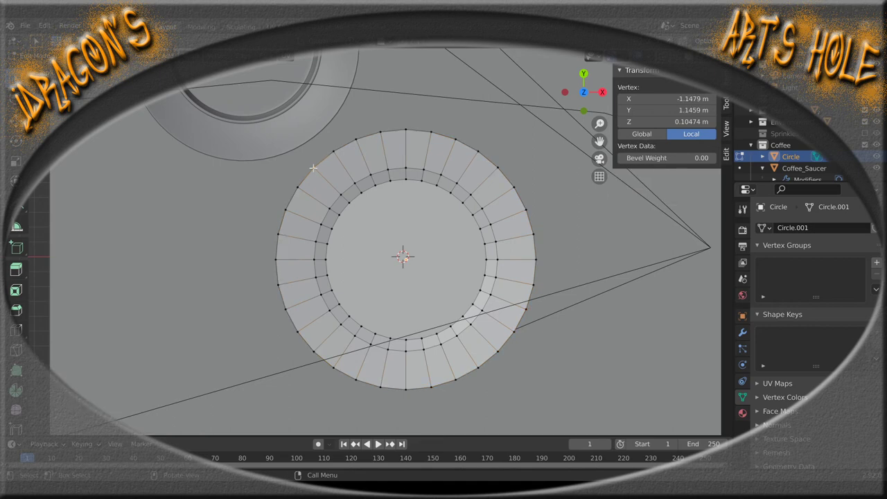
{"action": "left_click", "coordinate": [498, 167], "text": "shift"}
{"action": "left_click", "coordinate": [334, 151], "text": "shift"}
{"action": "left_click", "coordinate": [357, 141], "text": "shift"}
{"action": "left_click", "coordinate": [381, 132], "text": "shift"}
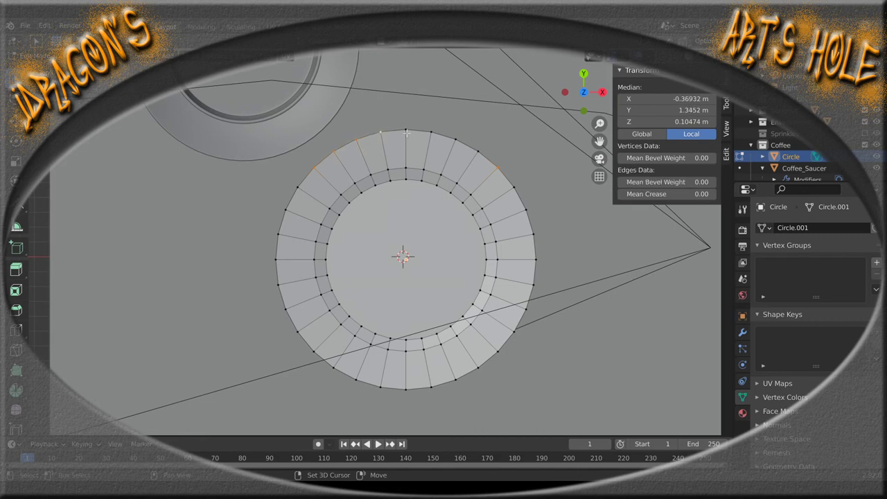
{"action": "left_click", "coordinate": [406, 131], "text": "shift"}
{"action": "left_click", "coordinate": [431, 132], "text": "shift"}
{"action": "left_click", "coordinate": [456, 140], "text": "shift"}
{"action": "left_click", "coordinate": [476, 152], "text": "shift"}
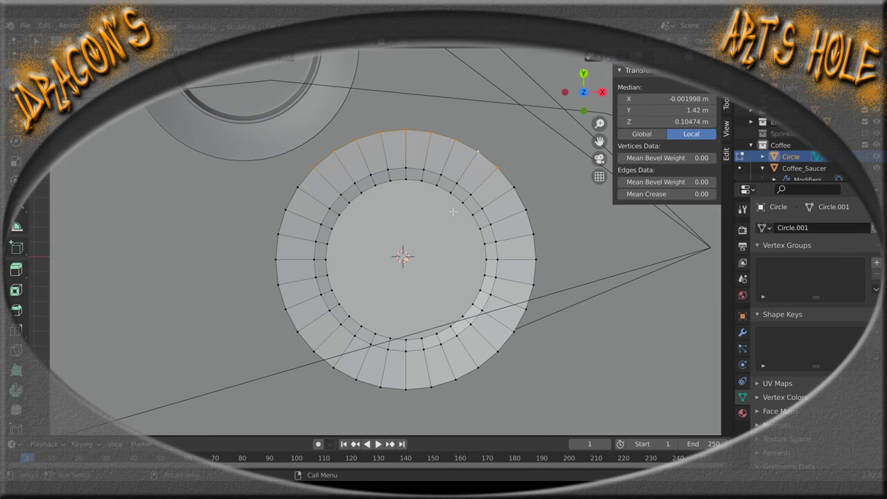
Scale the selected top rim vertices to 0.3 along Y
{"action": "key", "text": "s"}
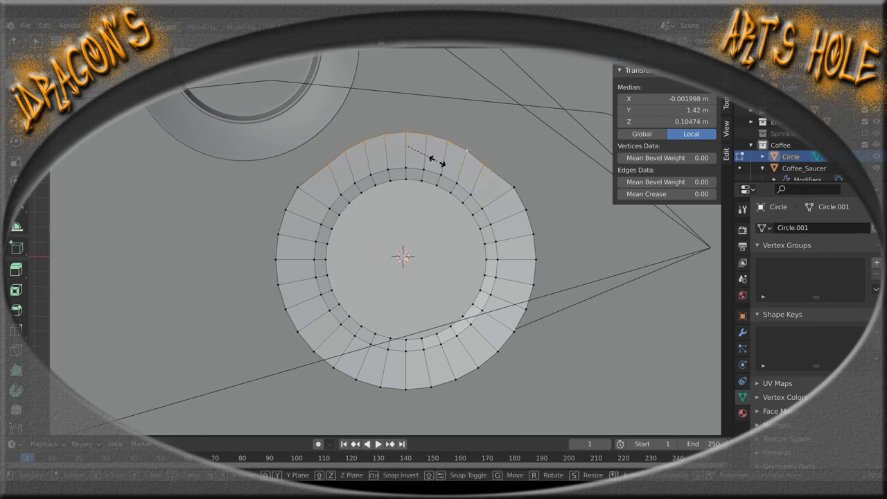
{"action": "key", "text": "x"}
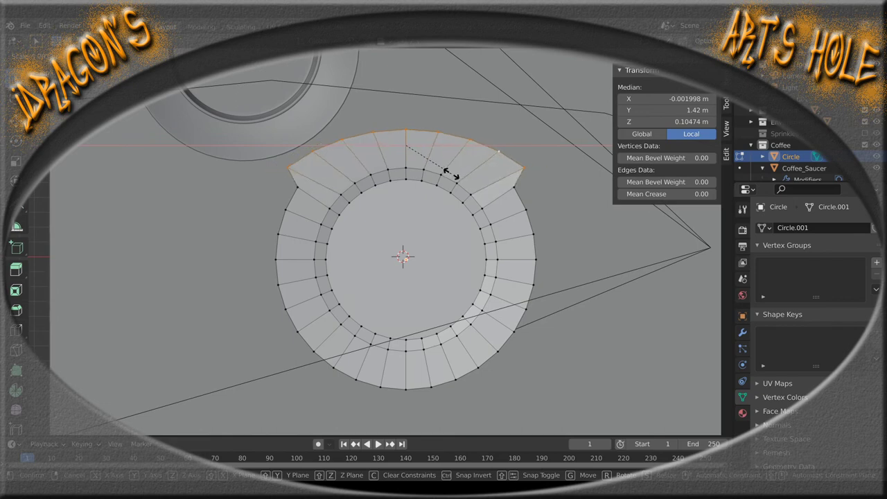
{"action": "key", "text": "y"}
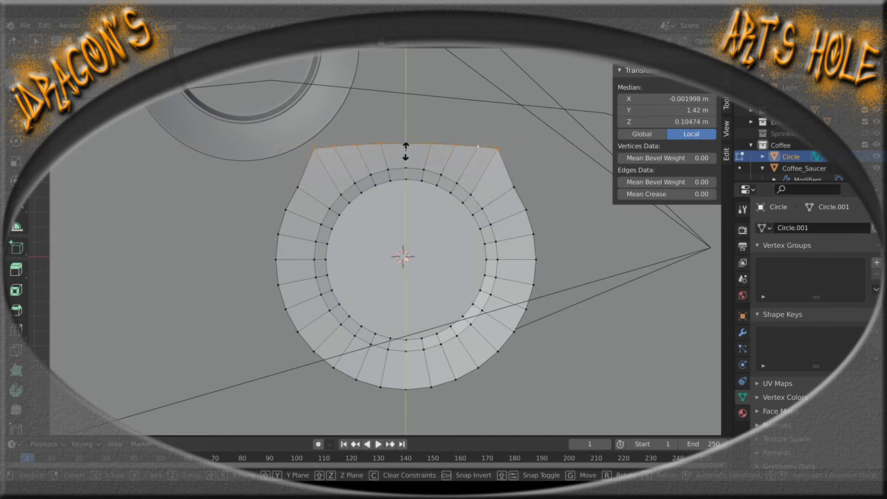
{"action": "key", "text": "0"}
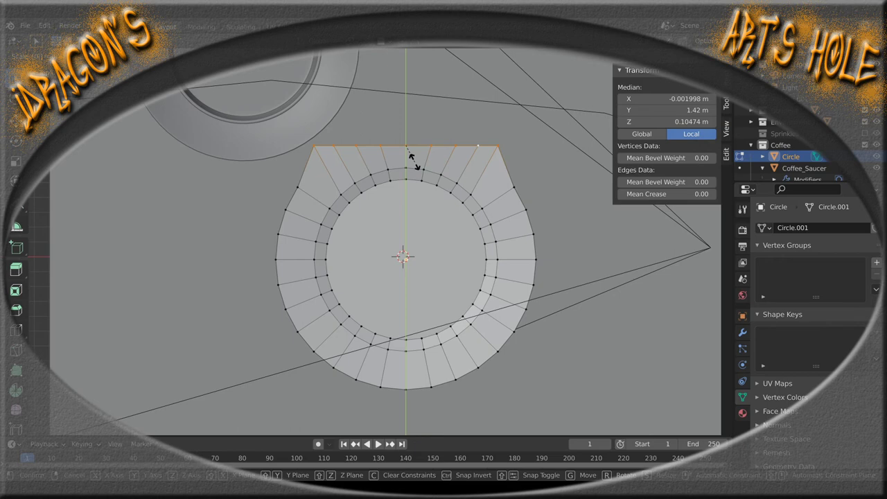
{"action": "key", "text": "Escape"}
{"action": "key", "text": "s"}
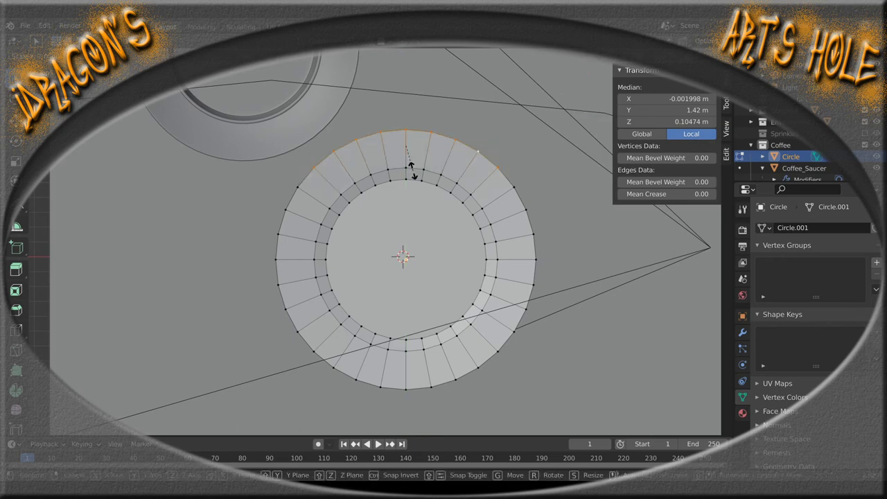
{"action": "key", "text": "y"}
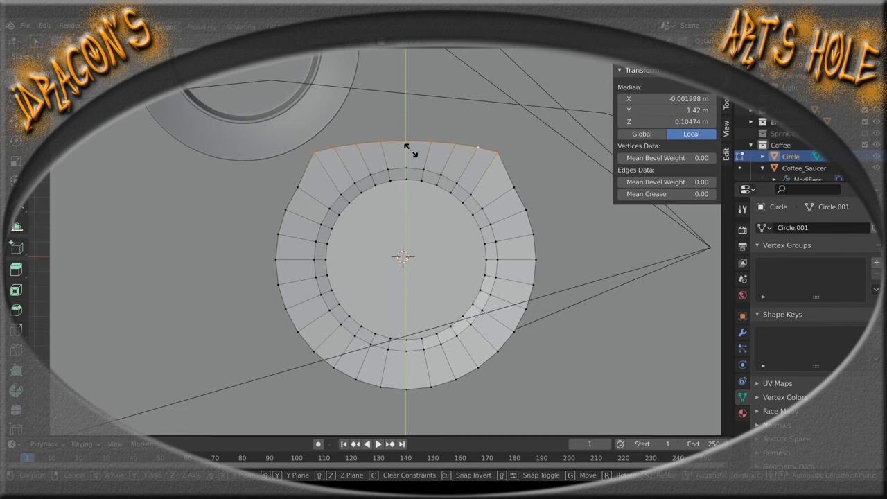
{"action": "key", "text": "Return"}
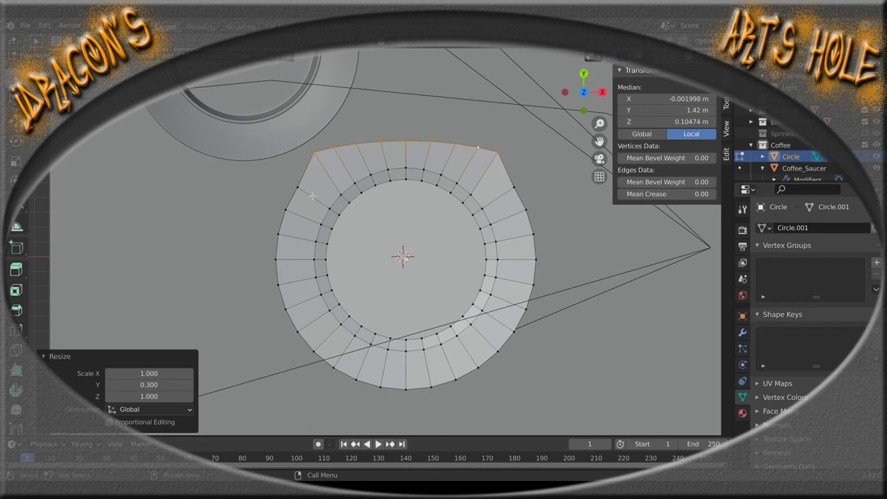
{"action": "left_click", "coordinate": [298, 331]}
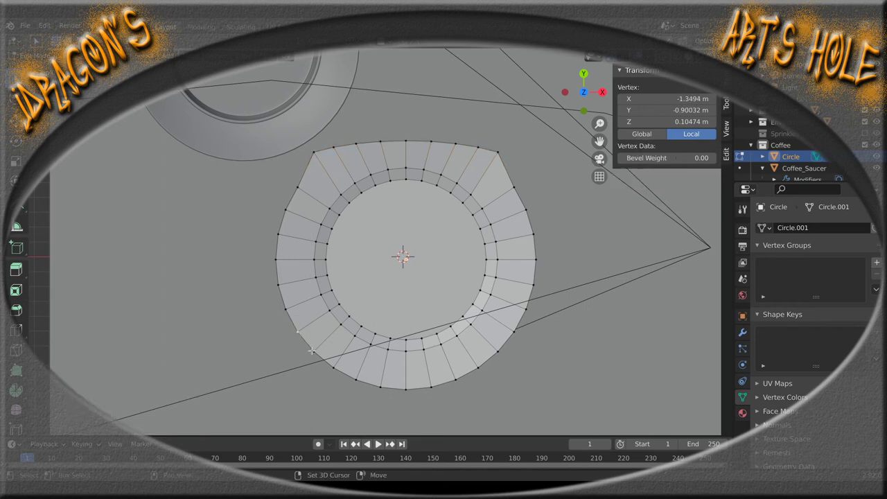
{"action": "left_click", "coordinate": [314, 351], "text": "shift"}
{"action": "left_click", "coordinate": [335, 367], "text": "shift"}
{"action": "left_click", "coordinate": [356, 380], "text": "shift"}
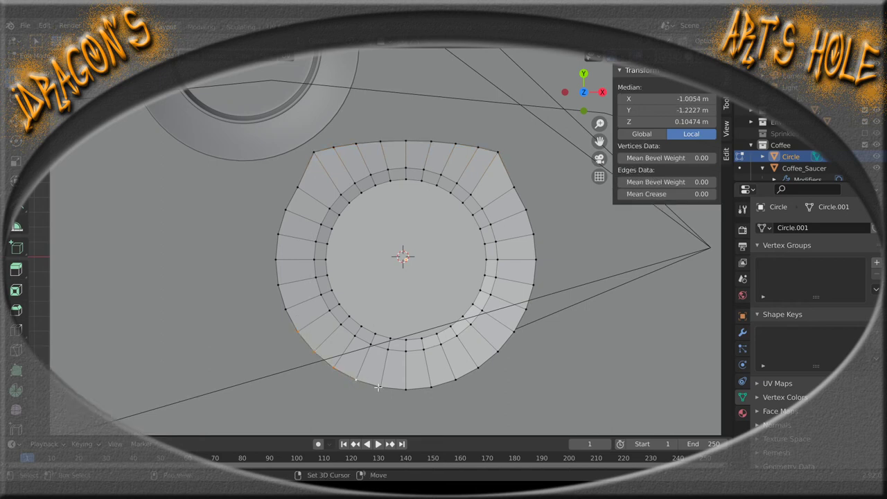
{"action": "left_click", "coordinate": [379, 386], "text": "shift"}
{"action": "left_click", "coordinate": [405, 389], "text": "shift"}
{"action": "left_click", "coordinate": [431, 387], "text": "shift"}
{"action": "left_click", "coordinate": [456, 380], "text": "shift"}
{"action": "left_click", "coordinate": [478, 367], "text": "shift"}
{"action": "left_click", "coordinate": [498, 354], "text": "shift"}
{"action": "left_click", "coordinate": [514, 332], "text": "shift"}
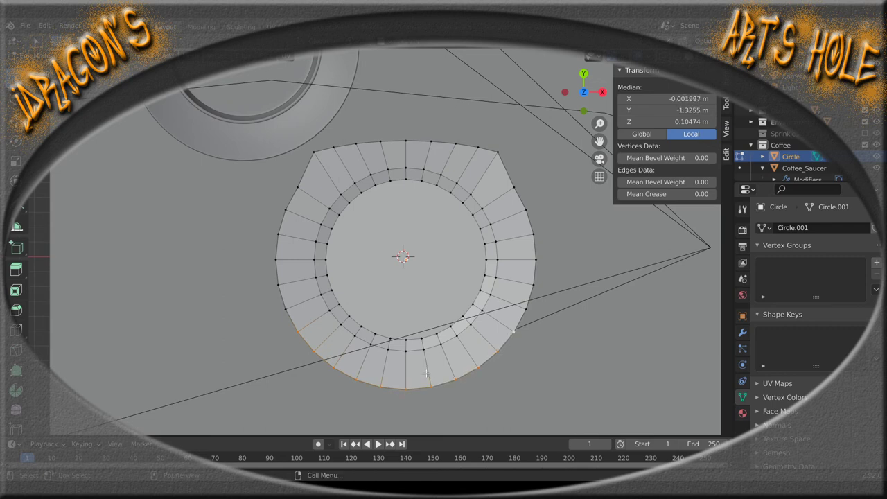
{"action": "key", "text": "g"}
{"action": "key", "text": "y"}
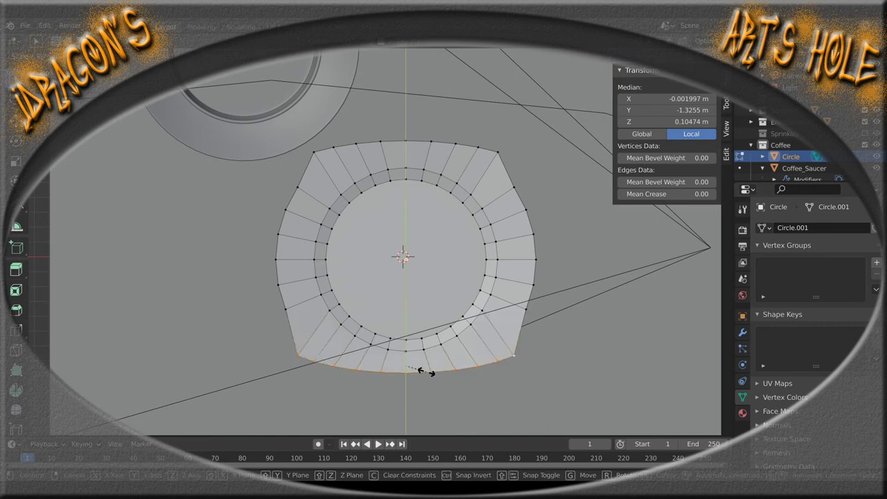
{"action": "left_click", "coordinate": [421, 370]}
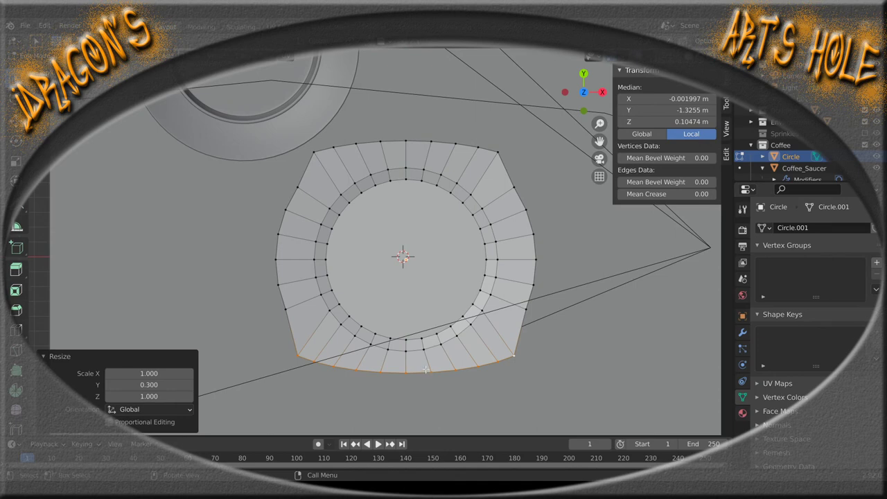
{"action": "scroll", "coordinate": [421, 366], "scroll_direction": "up", "scroll_amount": 1}
{"action": "left_click_drag", "start_coordinate": [416, 278], "coordinate": [388, 250]}
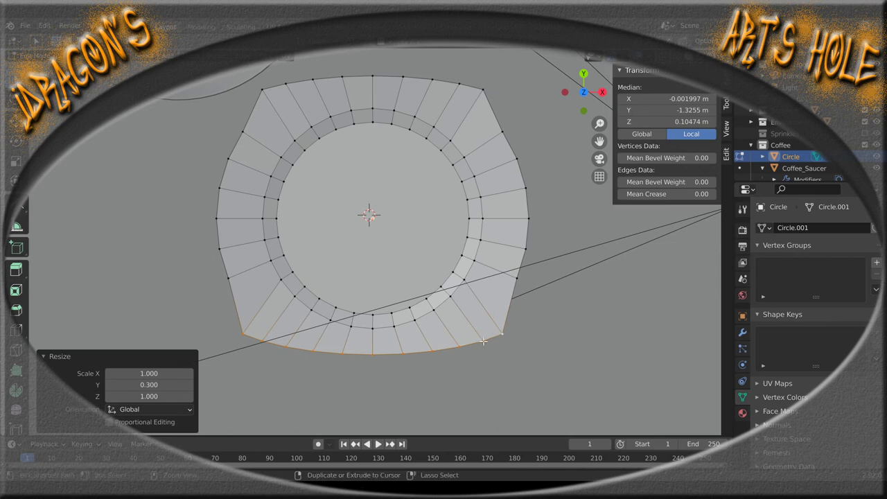
{"action": "key", "text": "ctrl+z"}
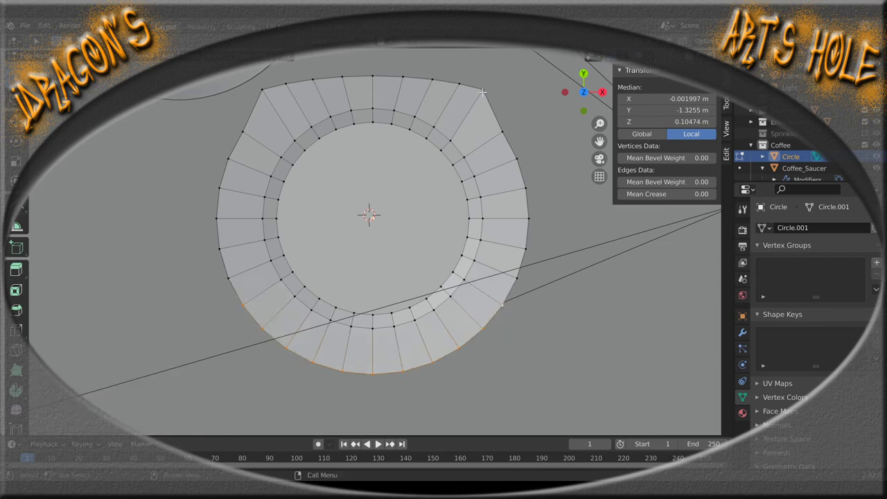
Refine the bottom rim vertex selection and scale it to 0.3 along Y
{"action": "left_click", "coordinate": [503, 303], "text": "shift"}
{"action": "left_click", "coordinate": [462, 347], "text": "shift"}
{"action": "left_click", "coordinate": [263, 328], "text": "shift"}
{"action": "key", "text": "s"}
{"action": "type", "text": "y"}
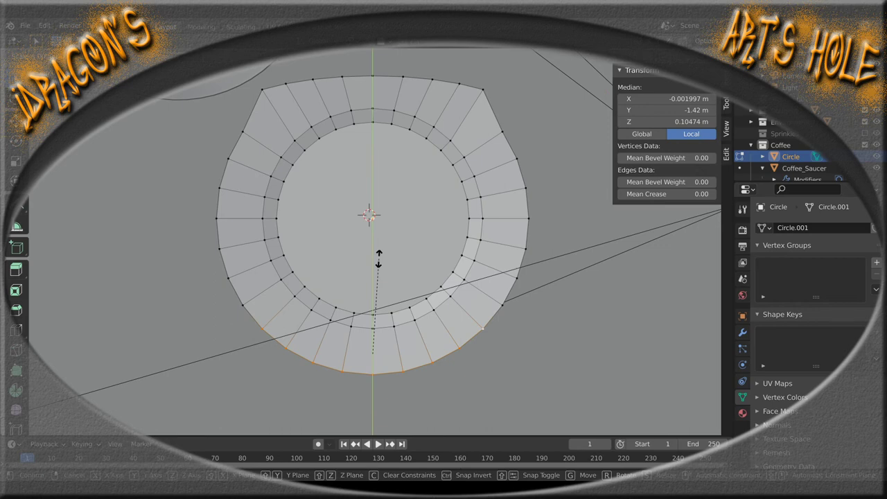
{"action": "type", "text": ".3"}
{"action": "key", "text": "Return"}
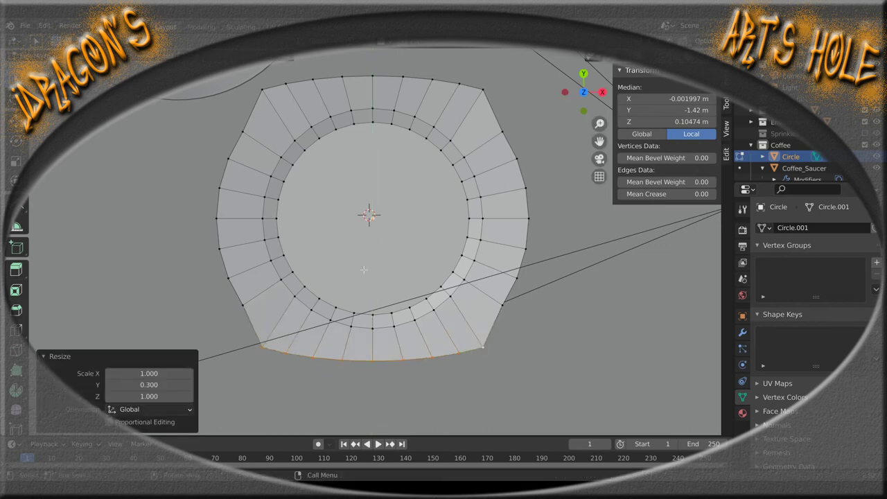
Select the six left rim vertices and scale them inward along X to straighten that side
{"action": "left_click", "coordinate": [241, 304]}
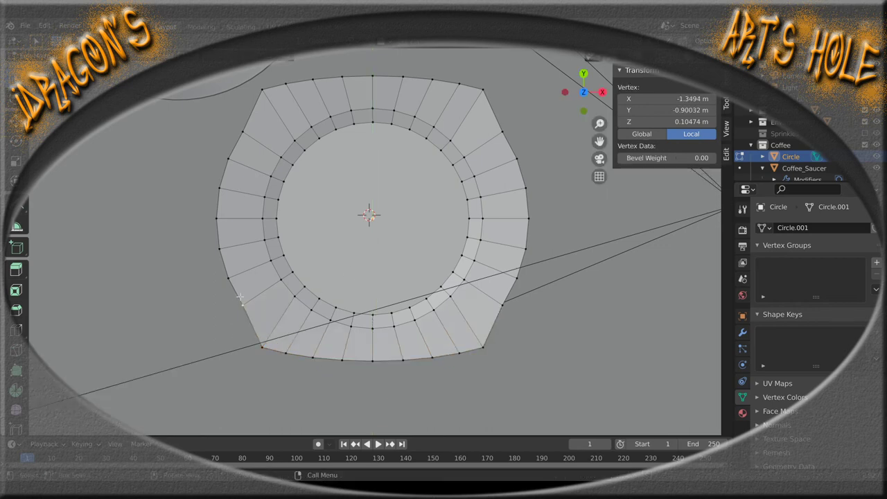
{"action": "left_click", "coordinate": [222, 254], "text": "shift"}
{"action": "left_click", "coordinate": [215, 220], "text": "shift"}
{"action": "left_click", "coordinate": [218, 192], "text": "shift"}
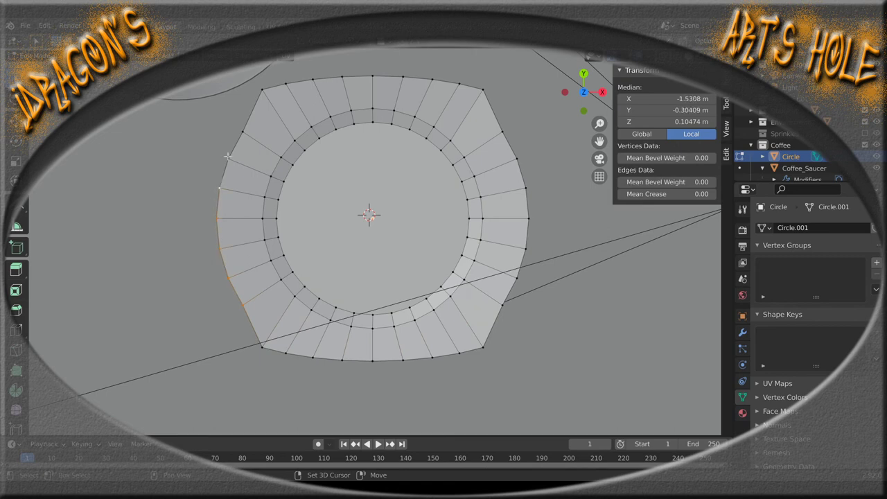
{"action": "left_click", "coordinate": [228, 155], "text": "shift"}
{"action": "left_click", "coordinate": [238, 133], "text": "shift"}
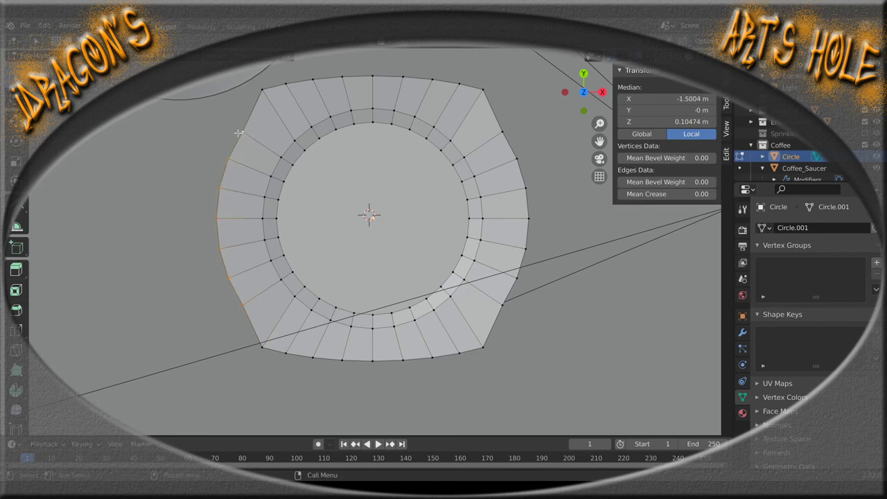
{"action": "key", "text": "s"}
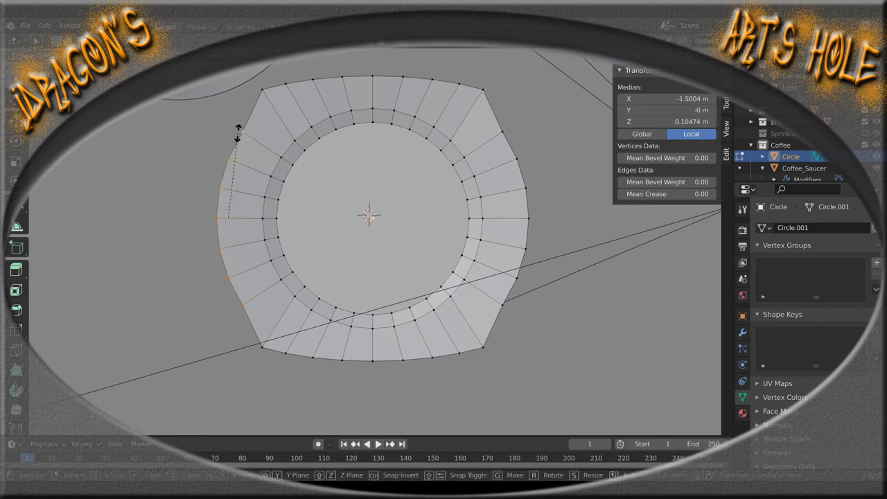
{"action": "key", "text": "x"}
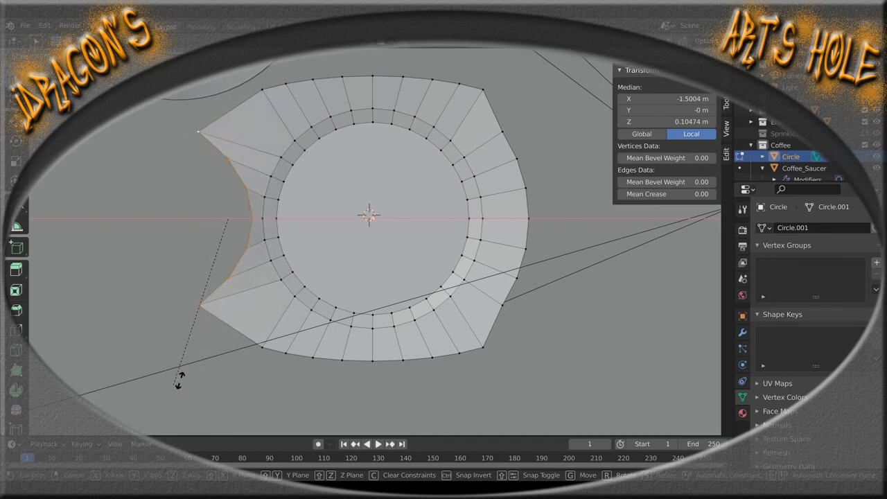
{"action": "left_click", "coordinate": [305, 235]}
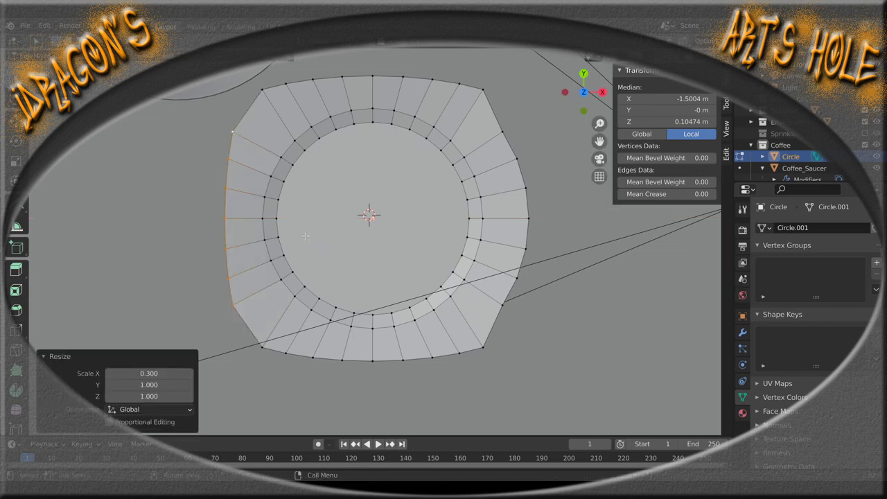
{"action": "key", "text": "KP_0"}
{"action": "key", "text": "KP_7"}
Select the seven right rim vertices and scale them to 0.3 along X
{"action": "left_click", "coordinate": [504, 305]}
{"action": "left_click", "coordinate": [528, 283], "text": "shift"}
{"action": "left_click", "coordinate": [528, 244], "text": "shift"}
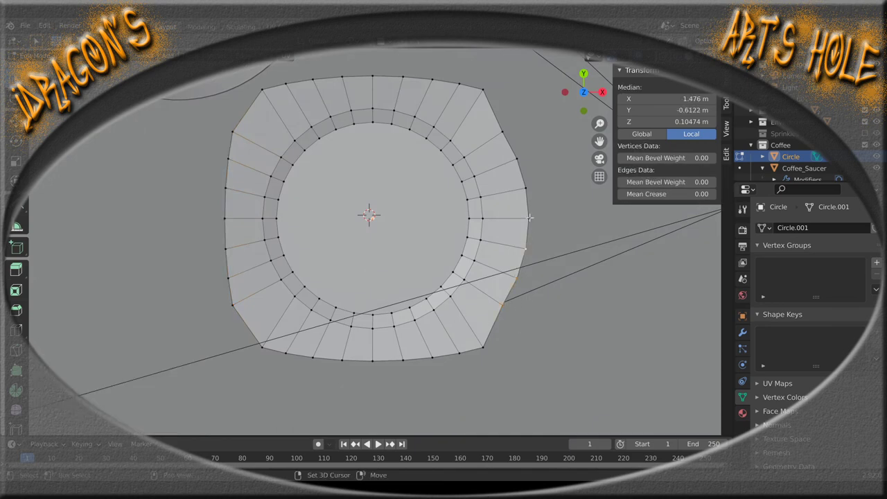
{"action": "left_click", "coordinate": [529, 217], "text": "shift"}
{"action": "left_click", "coordinate": [527, 187], "text": "shift"}
{"action": "left_click", "coordinate": [518, 159], "text": "shift"}
{"action": "left_click", "coordinate": [503, 132], "text": "shift"}
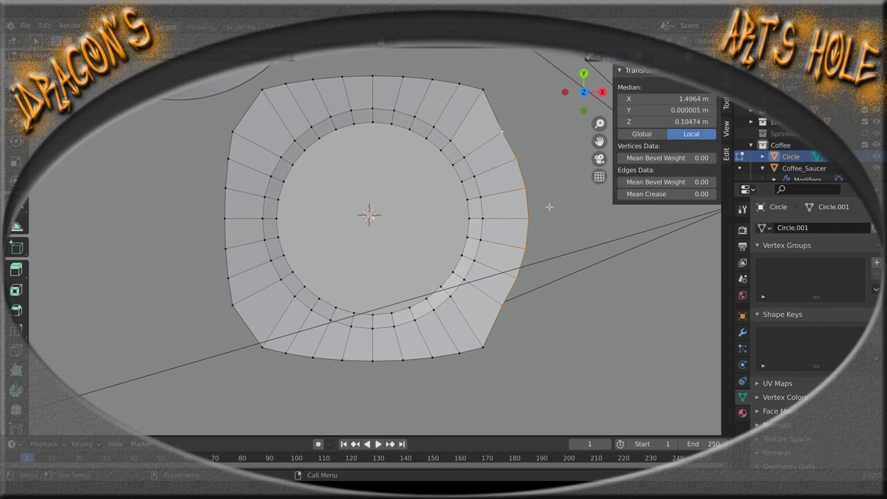
{"action": "type", "text": "sx"}
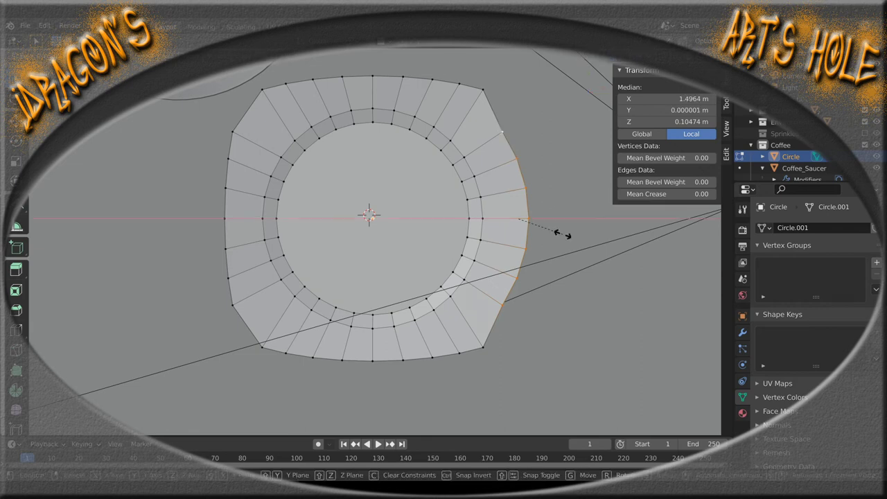
{"action": "type", "text": "0.3"}
{"action": "key", "text": "Return"}
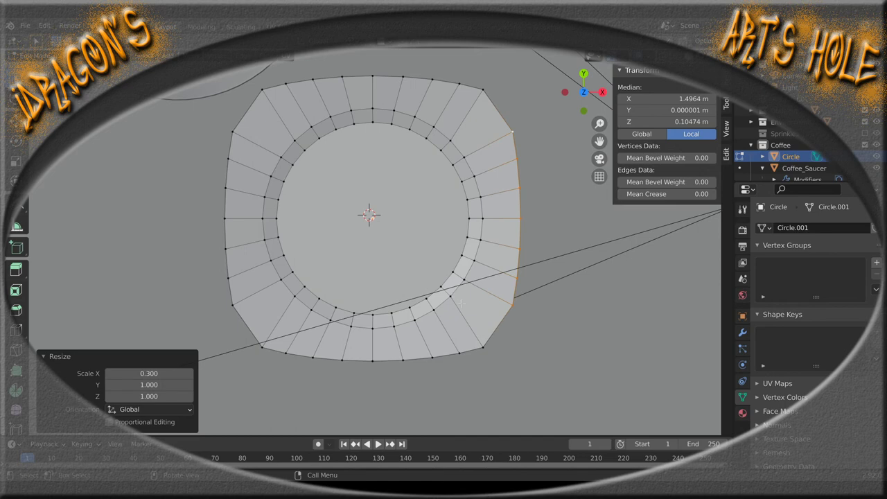
Add the left rim vertices and scale both side rims slightly narrower together
{"action": "left_click", "coordinate": [234, 303], "text": "shift"}
{"action": "left_click", "coordinate": [228, 278], "text": "shift"}
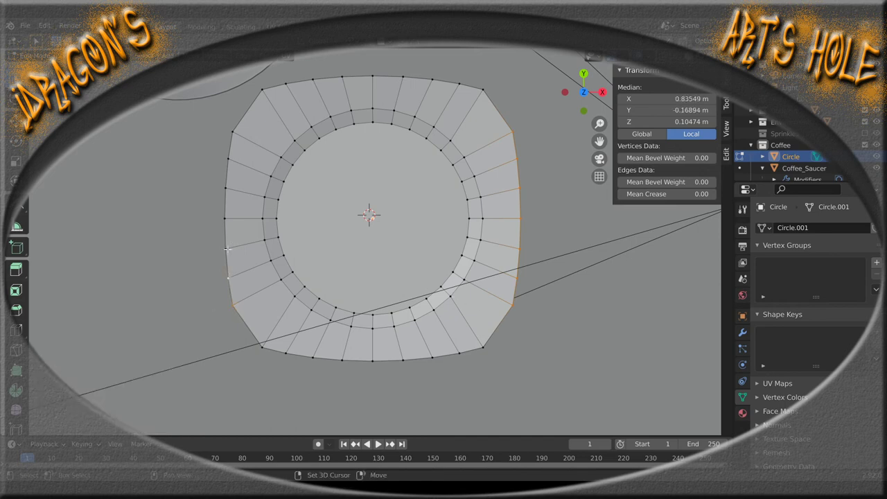
{"action": "left_click", "coordinate": [226, 248], "text": "shift"}
{"action": "left_click", "coordinate": [225, 219], "text": "shift"}
{"action": "left_click", "coordinate": [227, 188], "text": "shift"}
{"action": "left_click", "coordinate": [229, 158], "text": "shift"}
{"action": "left_click", "coordinate": [234, 132], "text": "shift"}
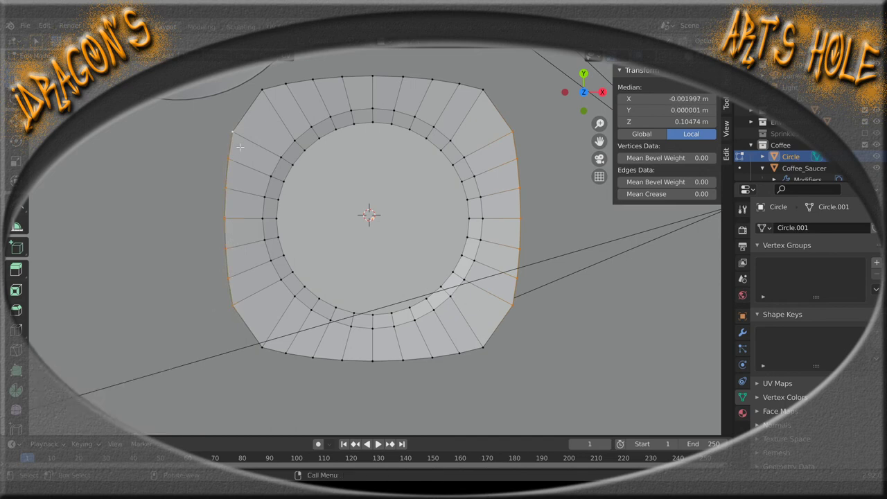
{"action": "key", "text": "s"}
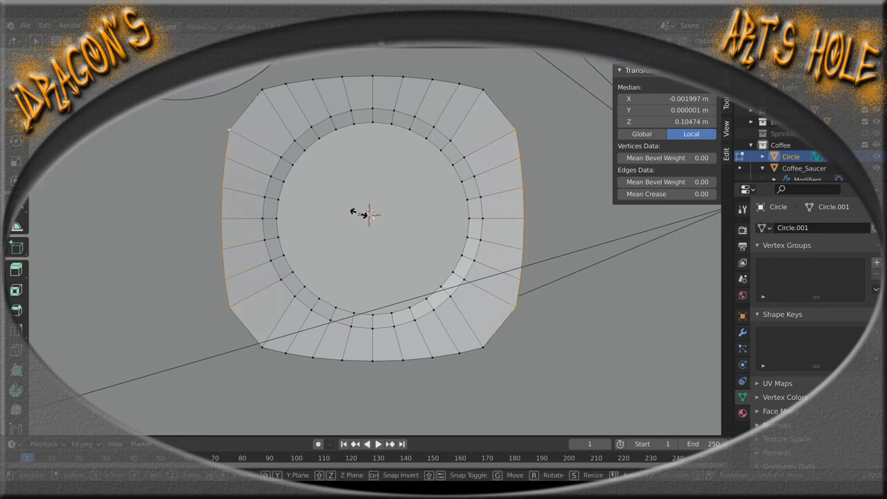
{"action": "left_click", "coordinate": [359, 214]}
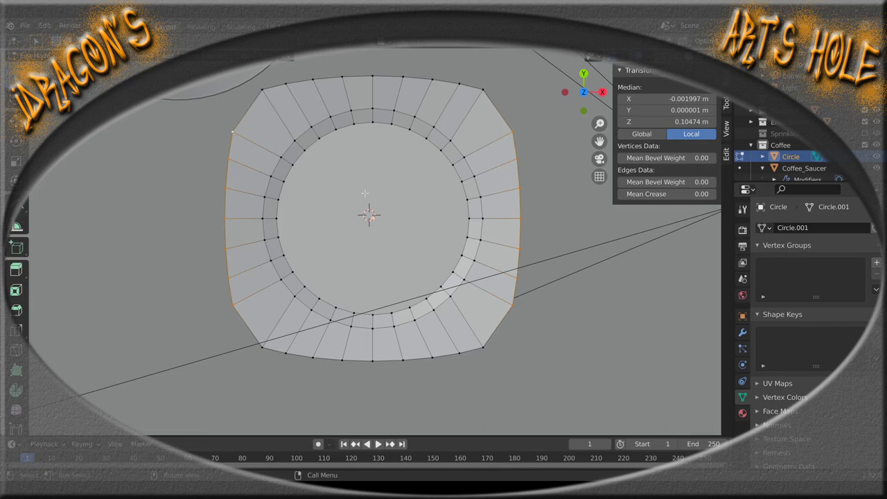
Clear the selection and orbit around to inspect the plate above the donut and cup
{"action": "scroll", "coordinate": [365, 193], "scroll_direction": "down", "scroll_amount": 3}
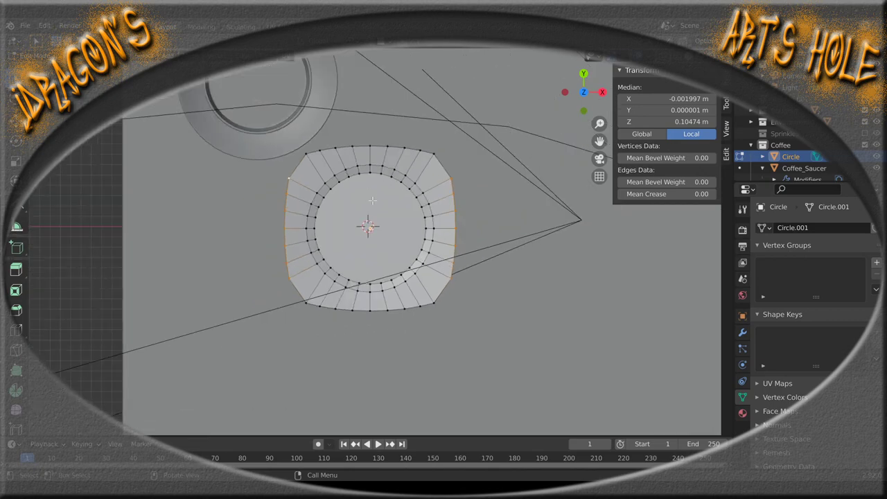
{"action": "left_click", "coordinate": [88, 273]}
{"action": "left_click_drag", "start_coordinate": [486, 346], "coordinate": [488, 324]}
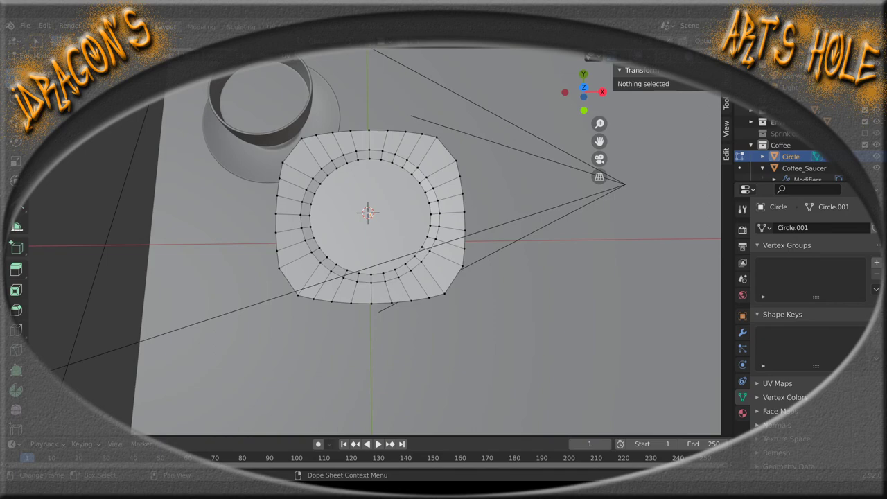
{"action": "left_click_drag", "start_coordinate": [495, 348], "coordinate": [444, 208]}
{"action": "key", "text": "KP_1"}
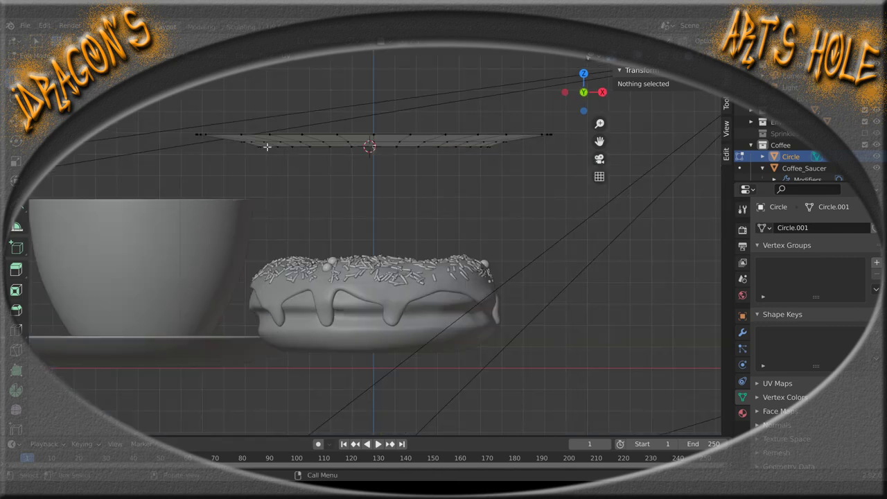
{"action": "left_click_drag", "start_coordinate": [436, 249], "coordinate": [396, 182]}
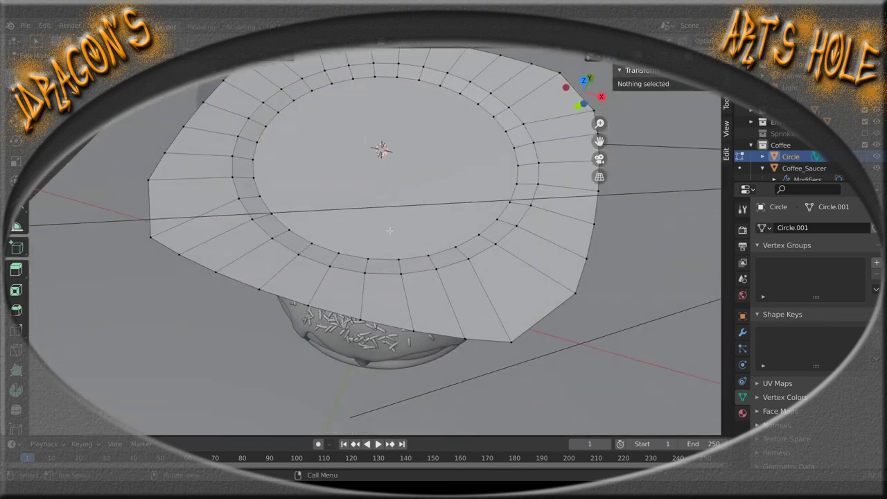
{"action": "scroll", "coordinate": [389, 233], "scroll_direction": "down", "scroll_amount": 3}
{"action": "scroll", "coordinate": [389, 233], "scroll_direction": "up", "scroll_amount": 3}
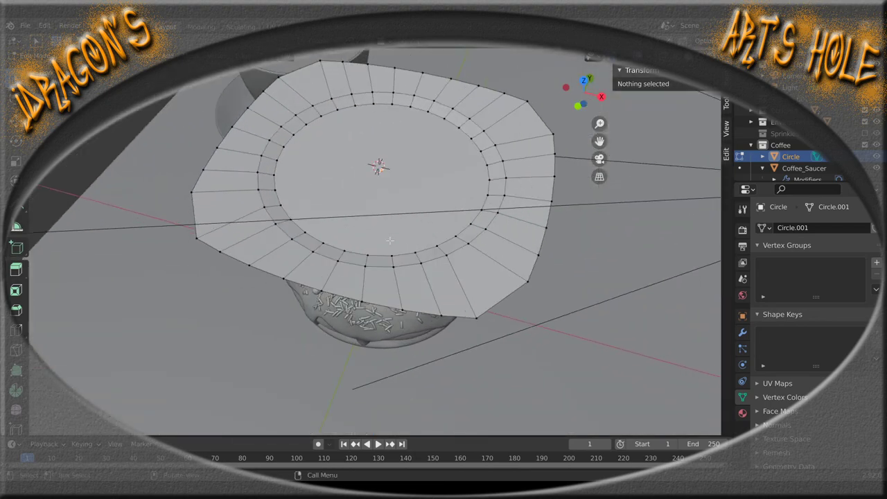
{"action": "scroll", "coordinate": [389, 233], "scroll_direction": "down", "scroll_amount": 3}
{"action": "left_click_drag", "start_coordinate": [389, 243], "coordinate": [408, 257]}
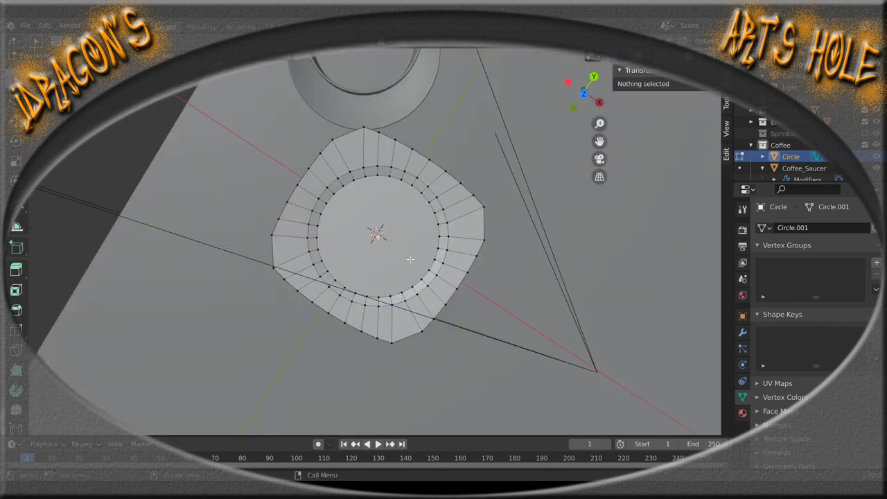
{"action": "key", "text": "KP_7"}
{"action": "scroll", "coordinate": [409, 261], "scroll_direction": "up", "scroll_amount": 2}
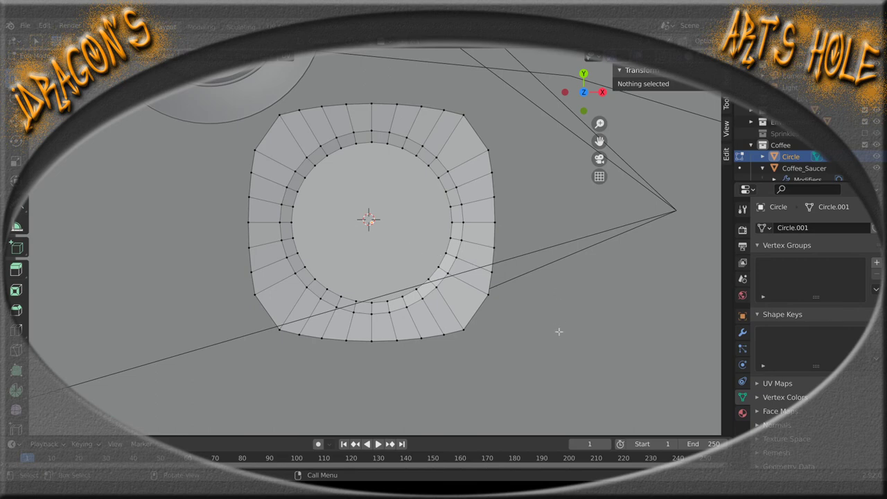
{"action": "left_click_drag", "start_coordinate": [559, 332], "coordinate": [525, 251]}
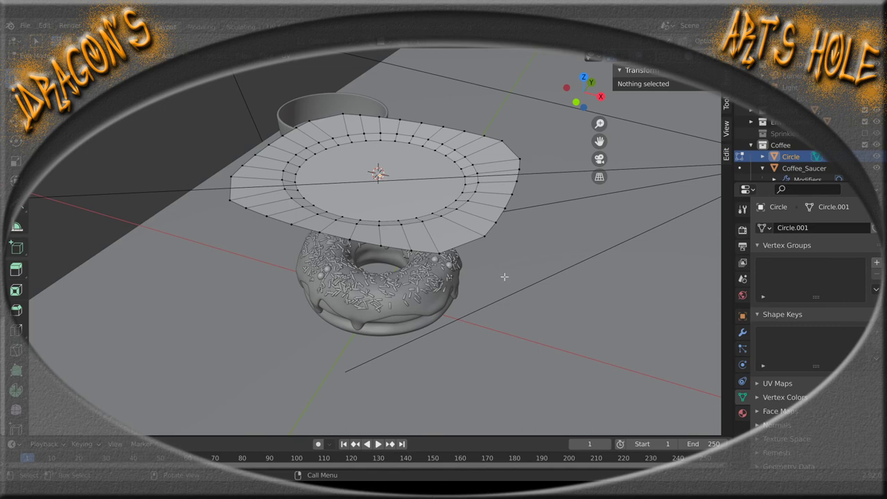
Add a Solidify modifier to the plate
{"action": "left_click", "coordinate": [743, 333]}
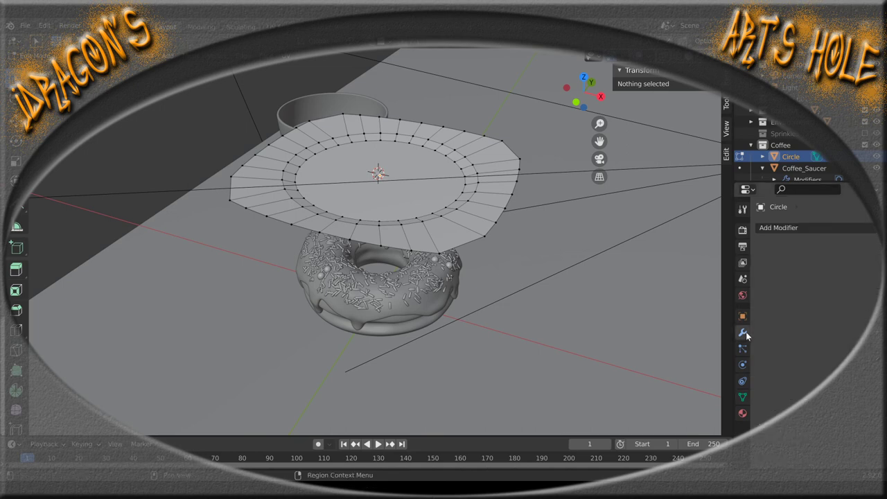
{"action": "left_click", "coordinate": [811, 229]}
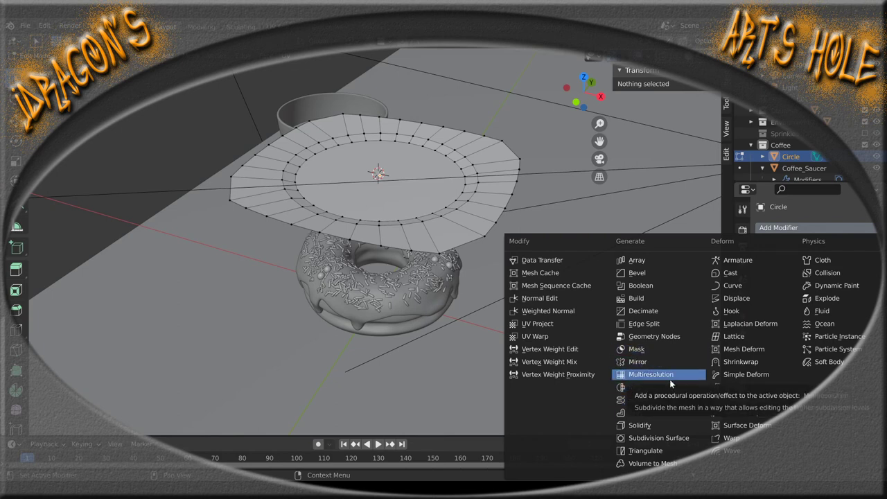
{"action": "left_click", "coordinate": [657, 426]}
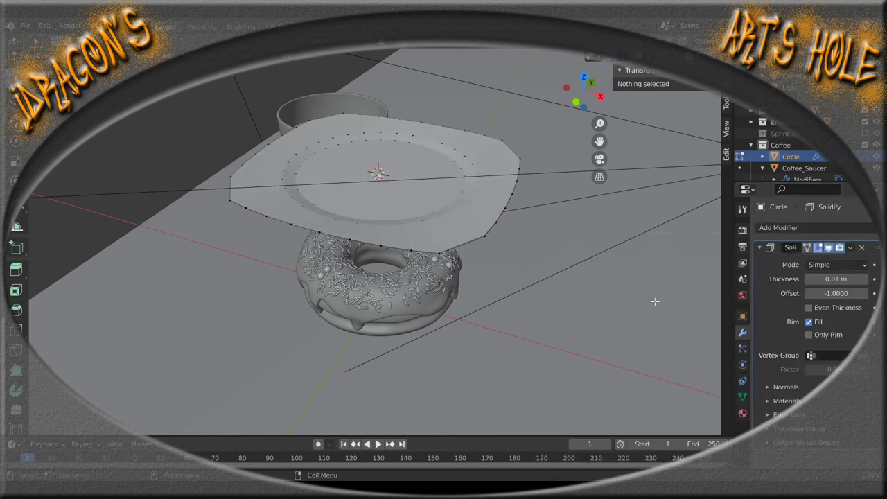
{"action": "scroll", "coordinate": [555, 247], "scroll_direction": "up", "scroll_amount": 8}
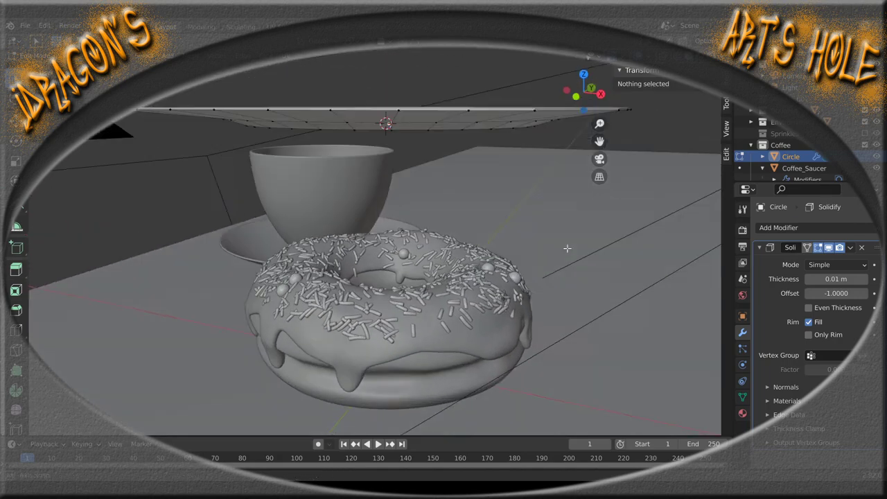
{"action": "scroll", "coordinate": [567, 247], "scroll_direction": "up", "scroll_amount": 6}
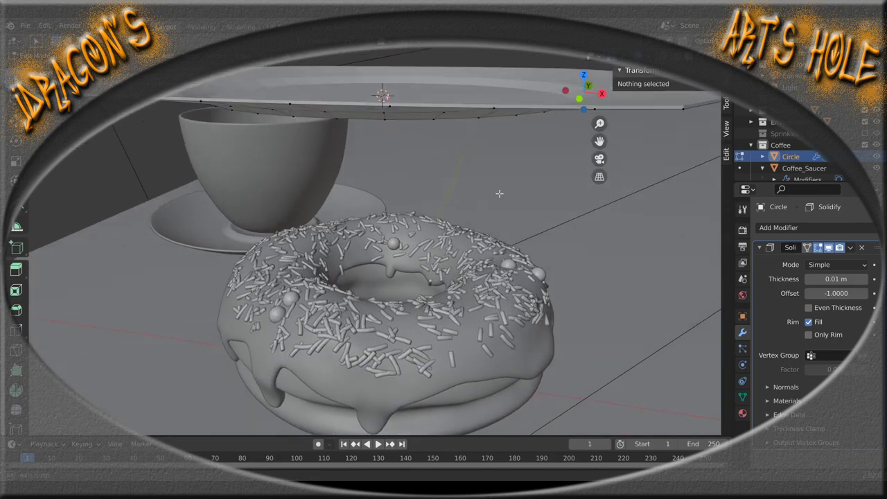
{"action": "scroll", "coordinate": [499, 194], "scroll_direction": "up", "scroll_amount": 1}
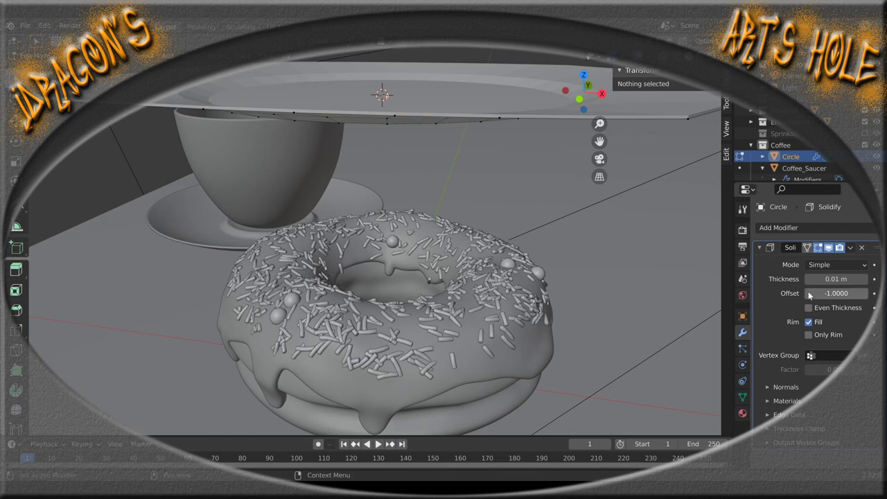
{"action": "mouse_move", "coordinate": [826, 294]}
{"action": "left_mouse_down"}
{"action": "mouse_move", "coordinate": [859, 294]}
{"action": "mouse_move", "coordinate": [825, 294]}
{"action": "left_mouse_up"}
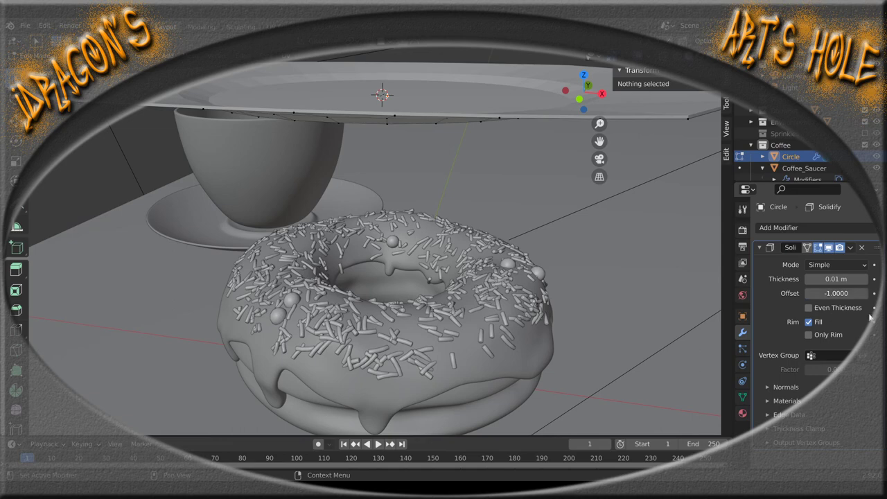
Try a 2 m Solidify thickness and check it from the front view
{"action": "left_click", "coordinate": [860, 279]}
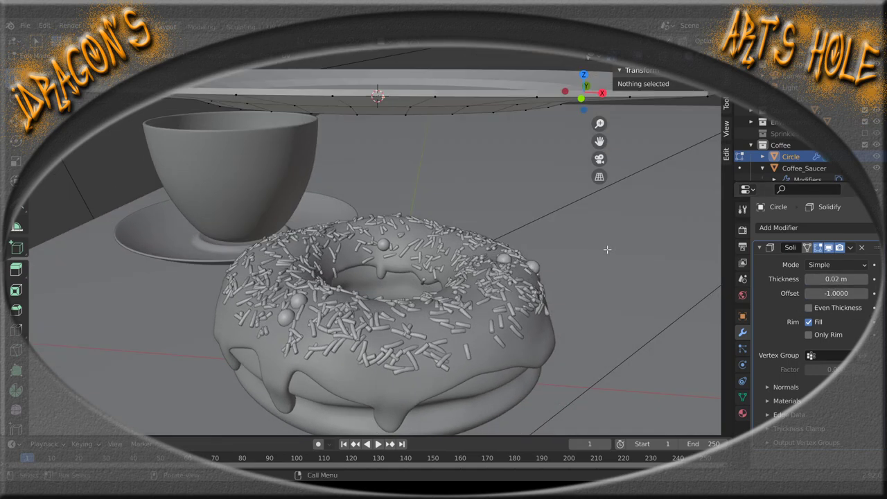
{"action": "key", "text": "KP_1"}
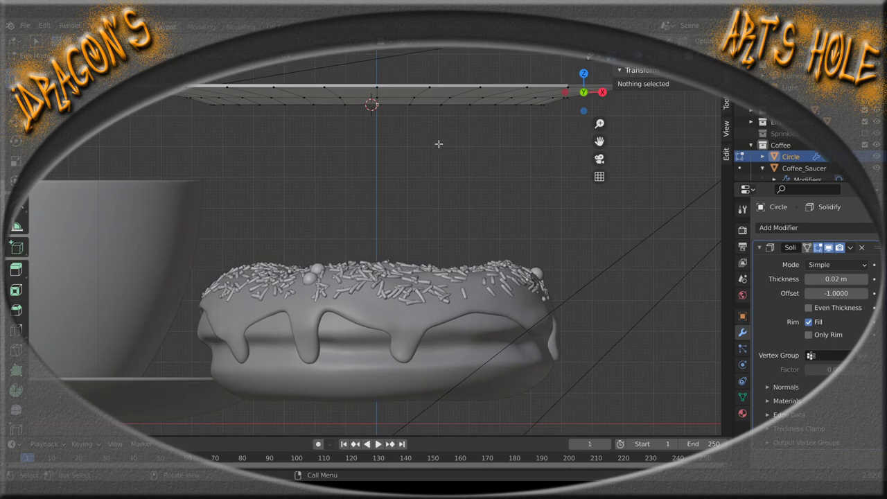
{"action": "left_click_drag", "start_coordinate": [439, 144], "coordinate": [436, 252]}
{"action": "left_click", "coordinate": [834, 279]}
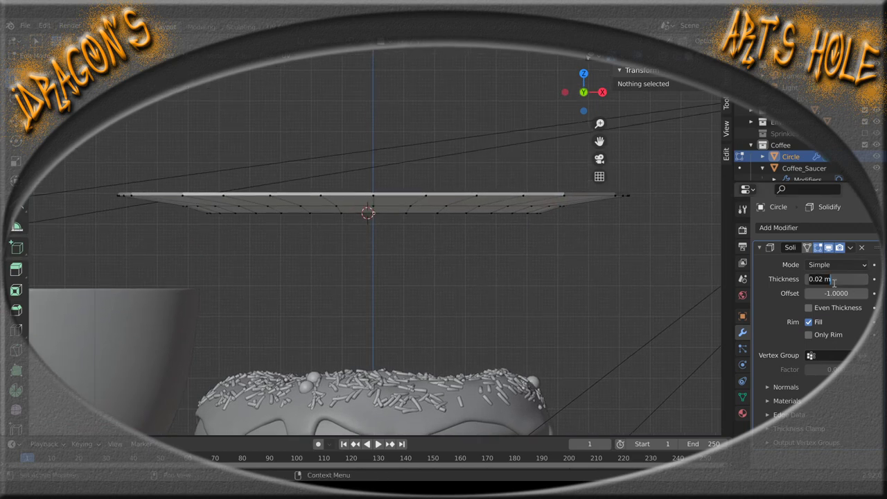
{"action": "type", "text": "2"}
{"action": "key", "text": "Return"}
{"action": "scroll", "coordinate": [530, 158], "scroll_direction": "down", "scroll_amount": 4}
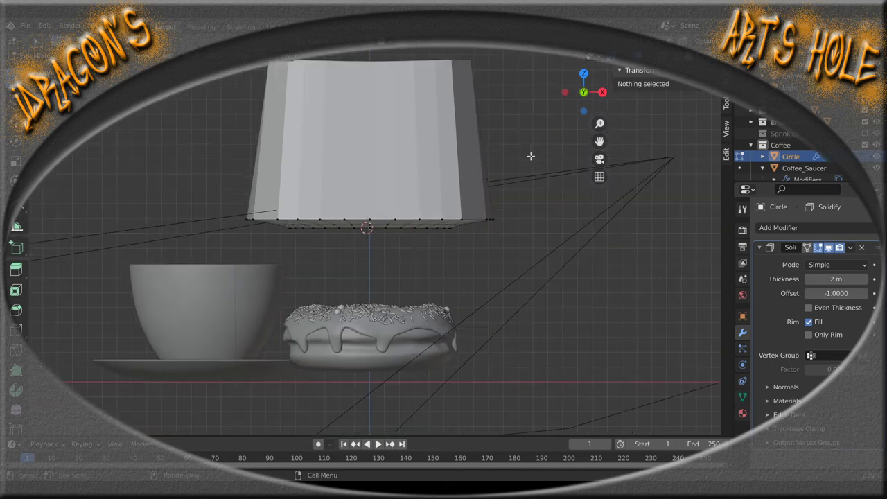
{"action": "left_click_drag", "start_coordinate": [530, 158], "coordinate": [504, 246]}
{"action": "key", "text": "KP_1"}
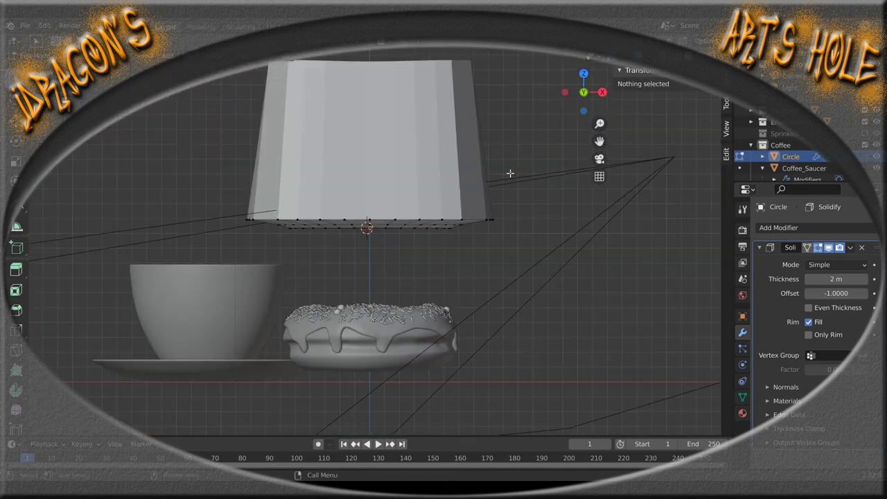
Settle the Solidify thickness at 0.03 m after trying 0.2 m and 0.02 m
{"action": "left_click", "coordinate": [841, 279]}
{"action": "type", "text": "0.2"}
{"action": "key", "text": "Return"}
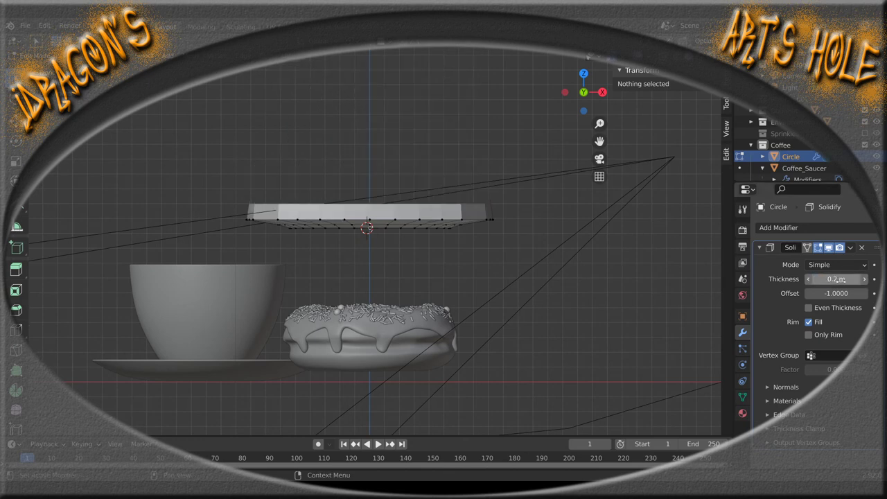
{"action": "left_click", "coordinate": [841, 280]}
{"action": "type", "text": "0.02"}
{"action": "key", "text": "Return"}
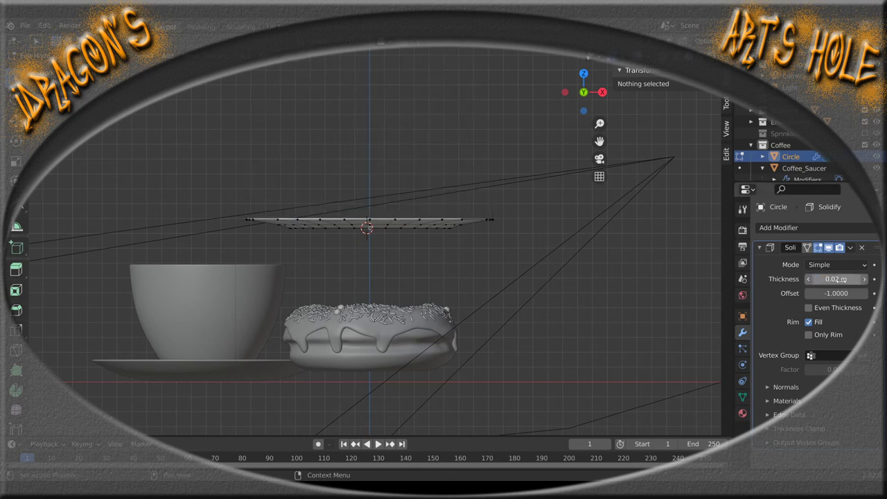
{"action": "scroll", "coordinate": [510, 236], "scroll_direction": "up", "scroll_amount": 5}
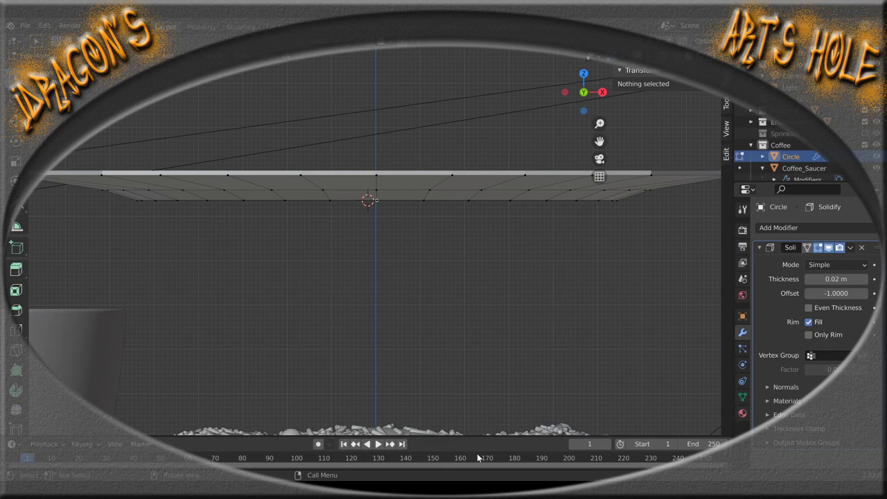
{"action": "left_click", "coordinate": [865, 279]}
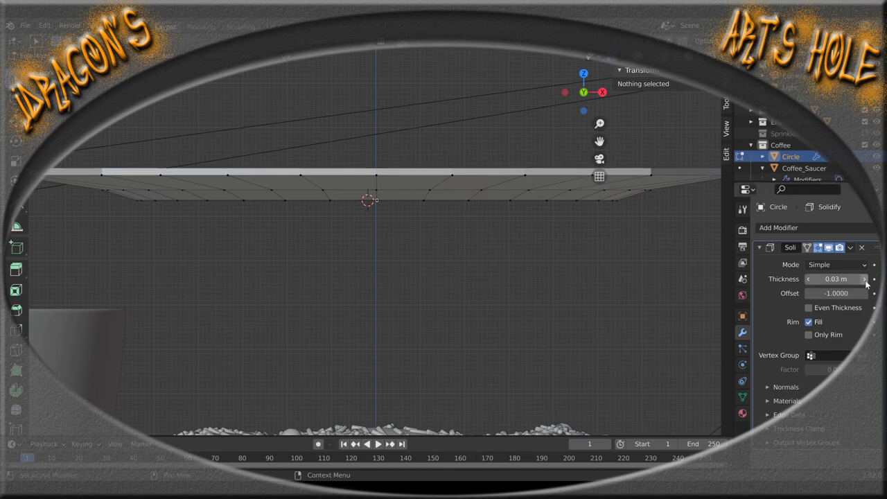
{"action": "scroll", "coordinate": [448, 301], "scroll_direction": "down", "scroll_amount": 5}
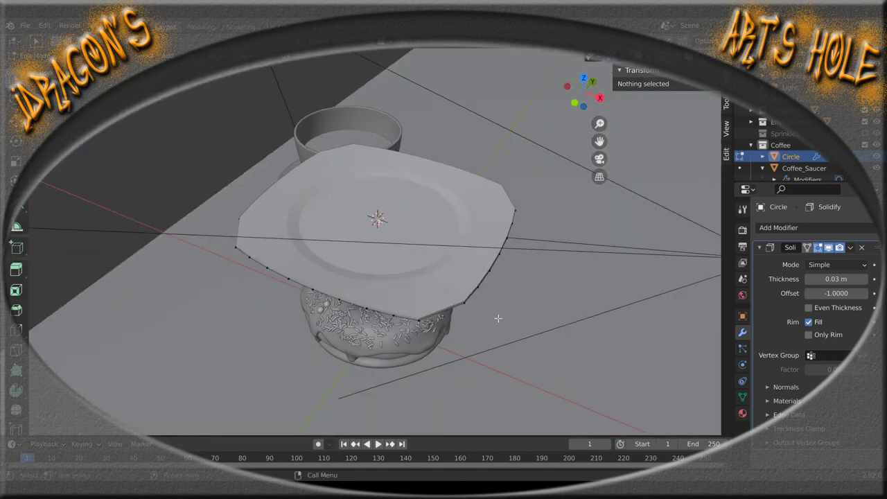
Select the plate and apply Shade Smooth to it
{"action": "left_click_drag", "start_coordinate": [584, 339], "coordinate": [558, 339]}
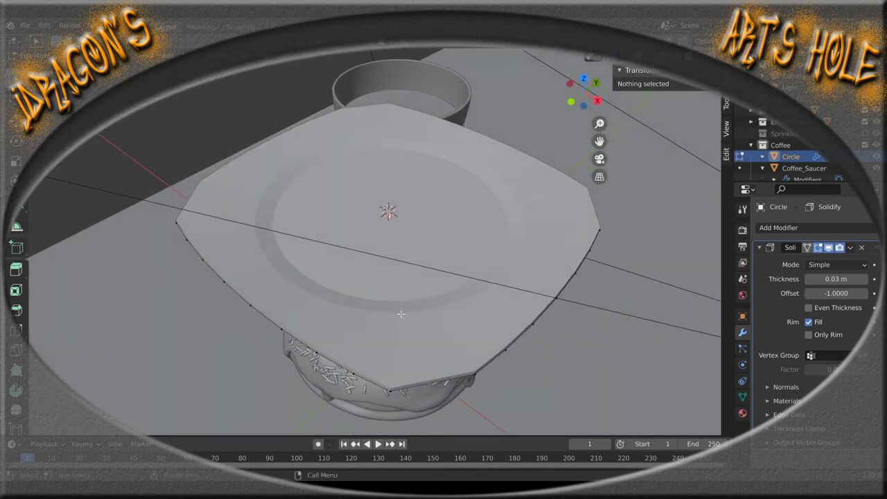
{"action": "left_click", "coordinate": [401, 314]}
{"action": "right_click", "coordinate": [400, 316]}
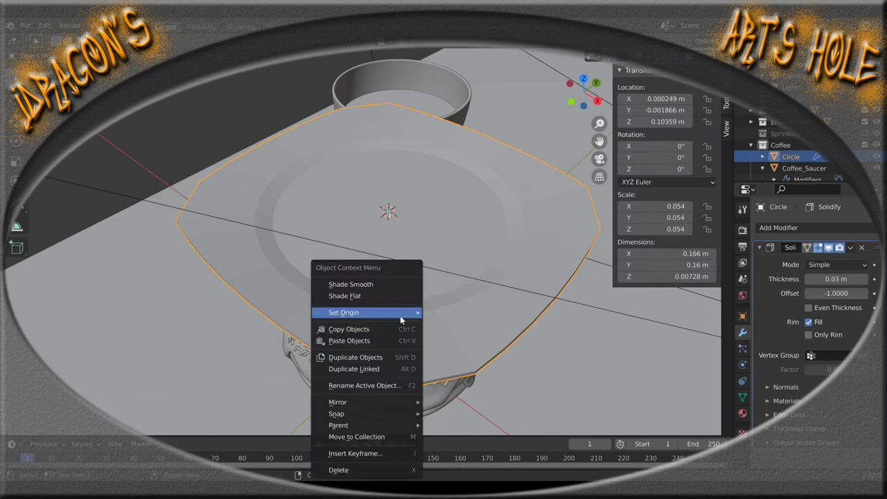
{"action": "left_click", "coordinate": [370, 282]}
{"action": "mouse_move", "coordinate": [502, 331]}
{"action": "left_mouse_down"}
{"action": "mouse_move", "coordinate": [463, 277]}
{"action": "mouse_move", "coordinate": [487, 335]}
{"action": "left_mouse_up"}
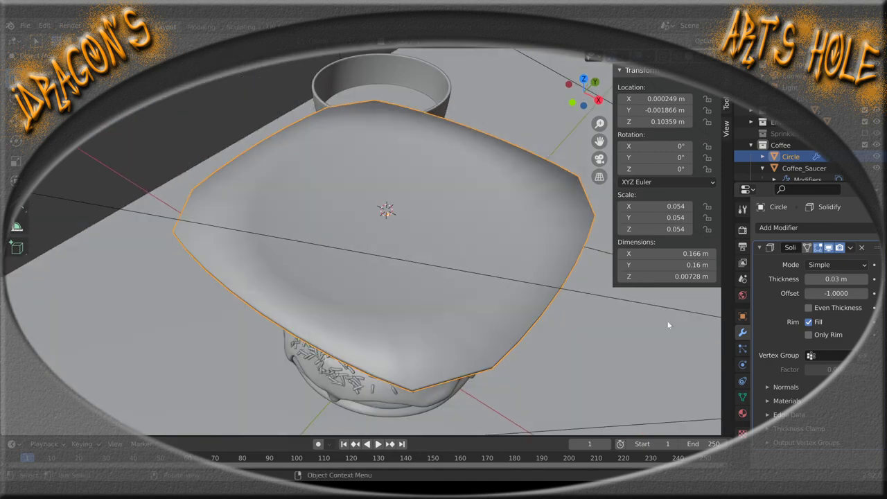
Add a Subdivision Surface modifier with Levels Viewport set to 2
{"action": "left_click", "coordinate": [809, 228]}
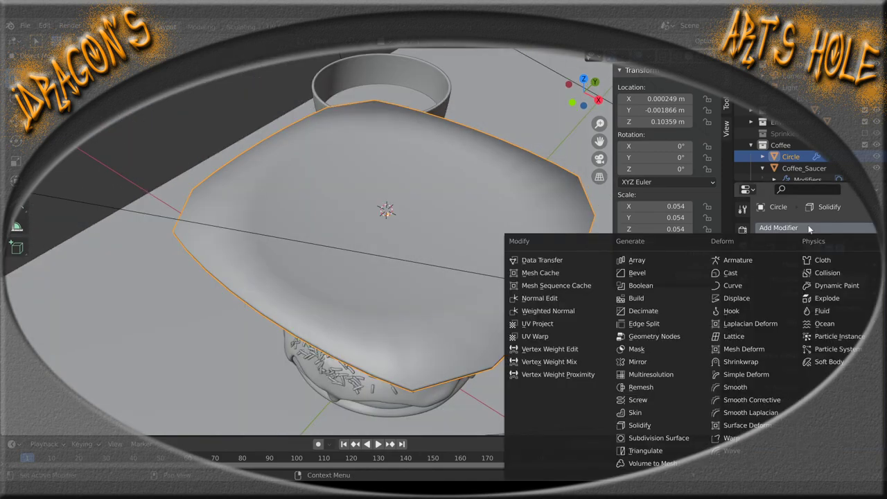
{"action": "left_click", "coordinate": [659, 438]}
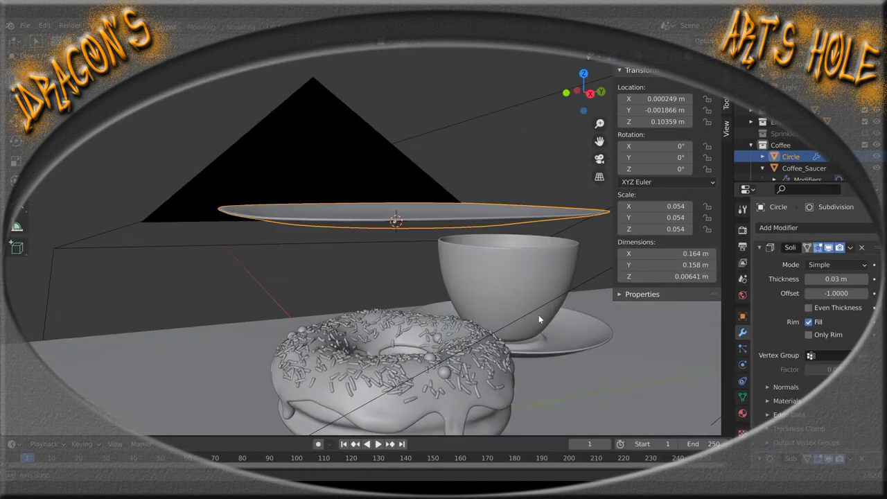
{"action": "scroll", "coordinate": [539, 314], "scroll_direction": "up", "scroll_amount": 5}
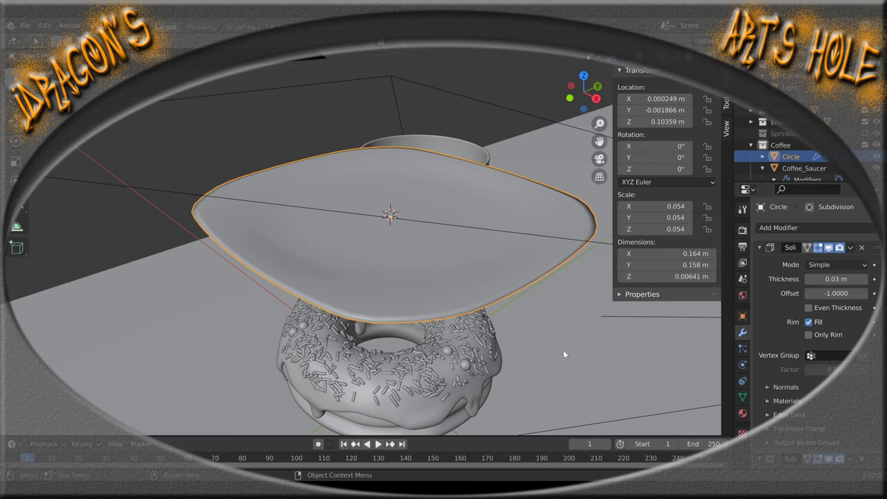
{"action": "scroll", "coordinate": [771, 342], "scroll_direction": "down", "scroll_amount": 3}
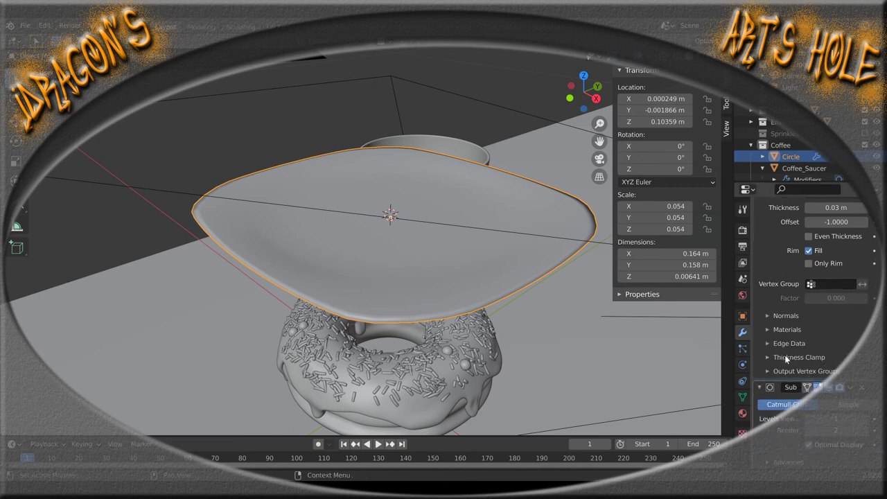
{"action": "left_click", "coordinate": [867, 419]}
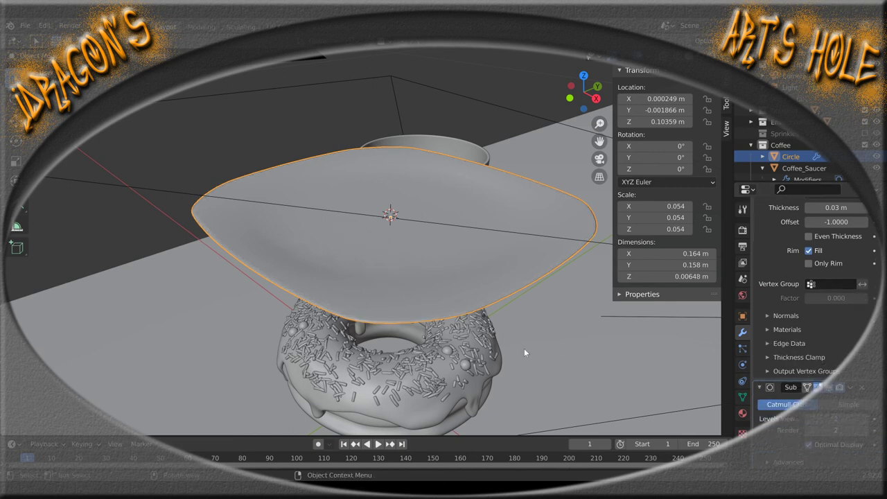
{"action": "left_click_drag", "start_coordinate": [524, 348], "coordinate": [391, 316]}
{"action": "scroll", "coordinate": [402, 272], "scroll_direction": "up", "scroll_amount": 4}
{"action": "scroll", "coordinate": [389, 316], "scroll_direction": "down", "scroll_amount": 2}
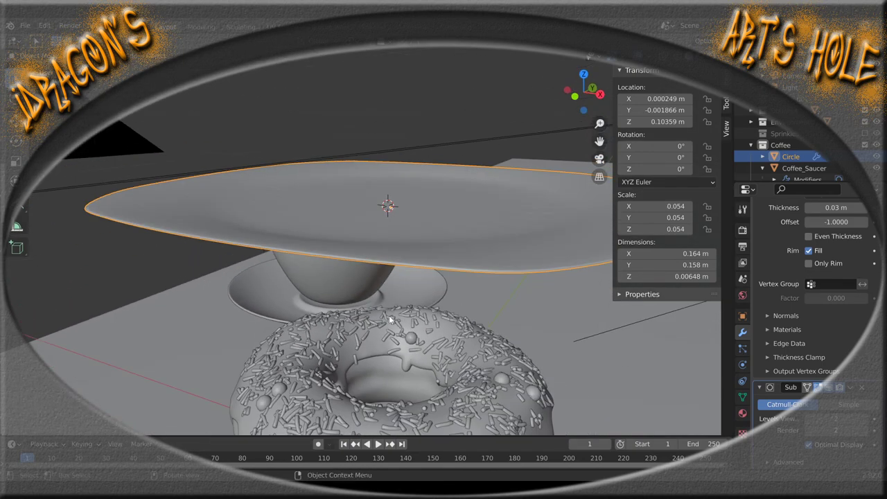
Enter Edit Mode on the plate and turn on X-ray to see its wireframe
{"action": "key", "text": "Tab"}
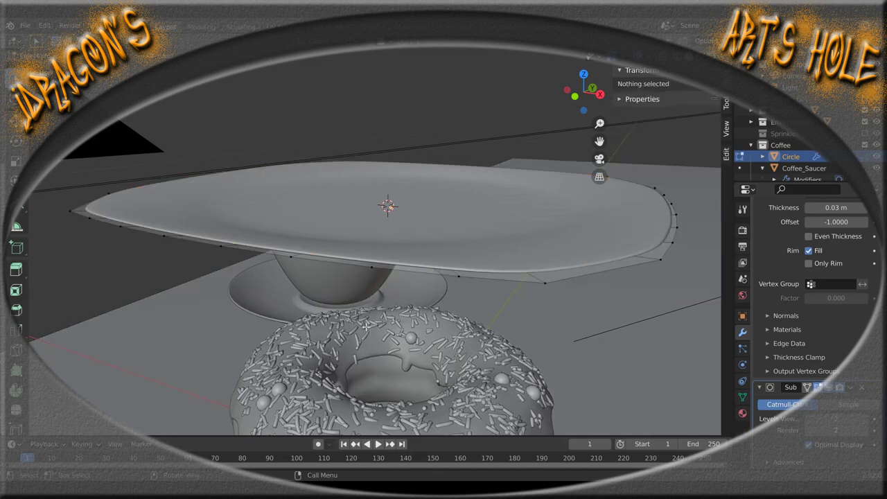
{"action": "scroll", "coordinate": [402, 312], "scroll_direction": "up", "scroll_amount": 4}
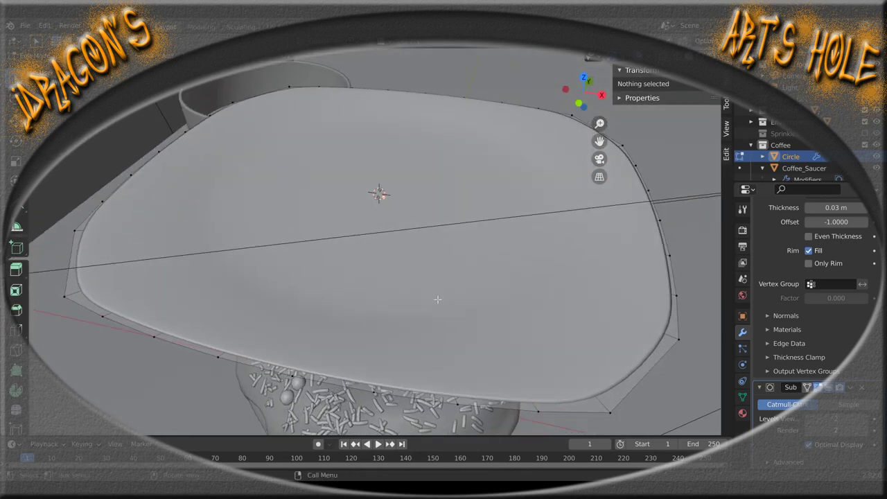
{"action": "scroll", "coordinate": [437, 298], "scroll_direction": "down", "scroll_amount": 3}
{"action": "scroll", "coordinate": [437, 299], "scroll_direction": "up", "scroll_amount": 2}
{"action": "left_click_drag", "start_coordinate": [438, 296], "coordinate": [441, 313]}
{"action": "key", "text": "alt+z"}
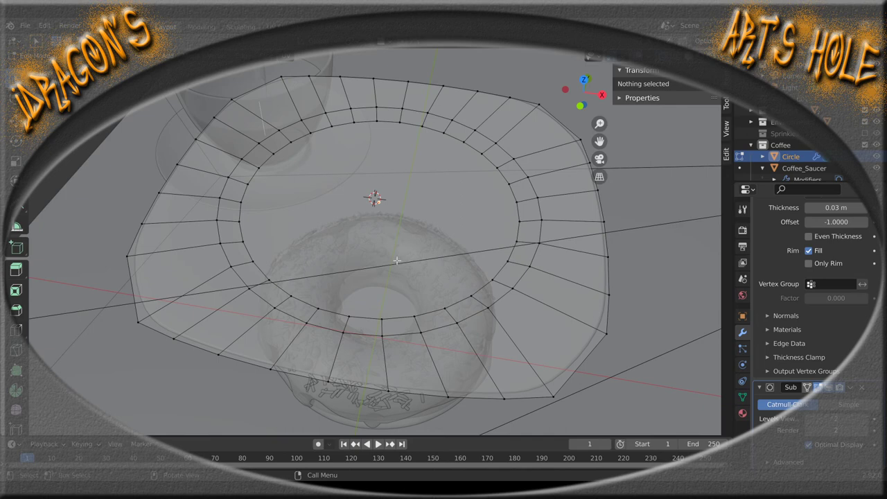
Cut edge loops, sliding the inner-ring loop to factor -0.483, then select the centre disc face
{"action": "key", "text": "ctrl+r"}
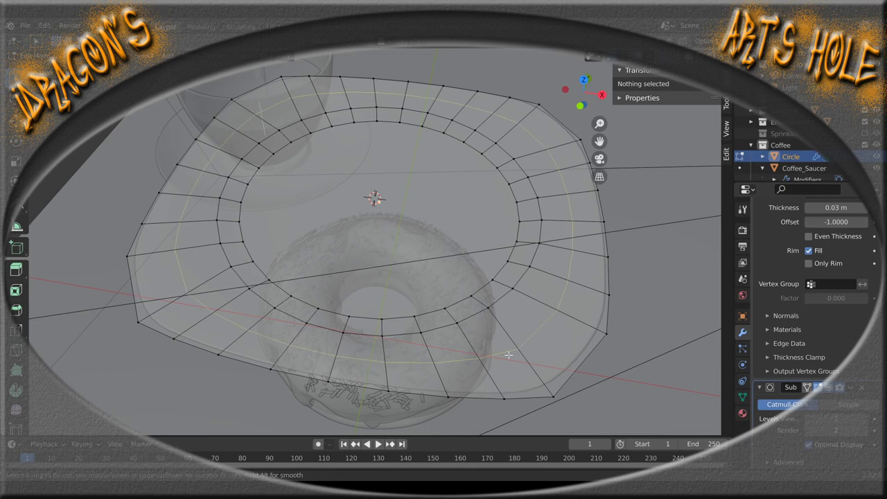
{"action": "left_click", "coordinate": [539, 352]}
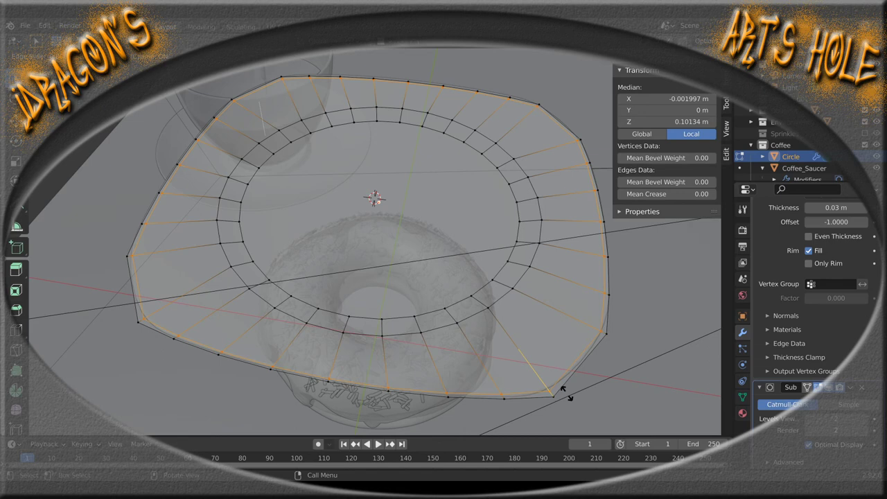
{"action": "left_click", "coordinate": [563, 389]}
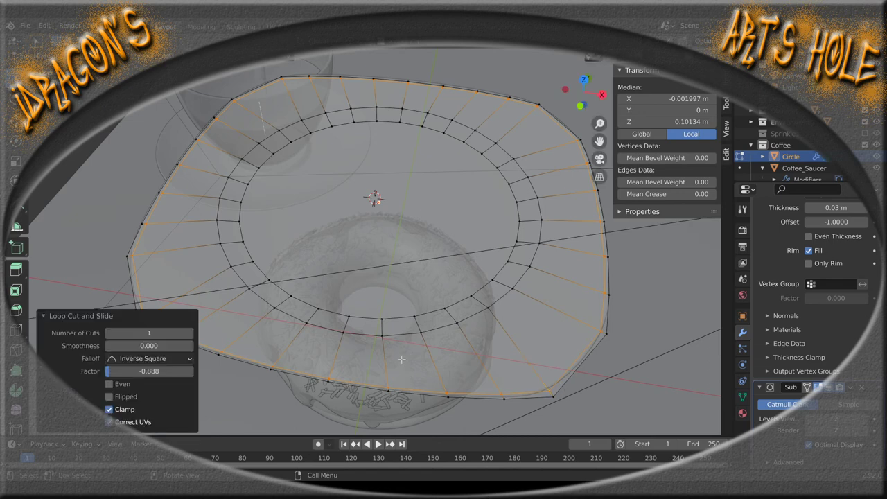
{"action": "key", "text": "ctrl+r"}
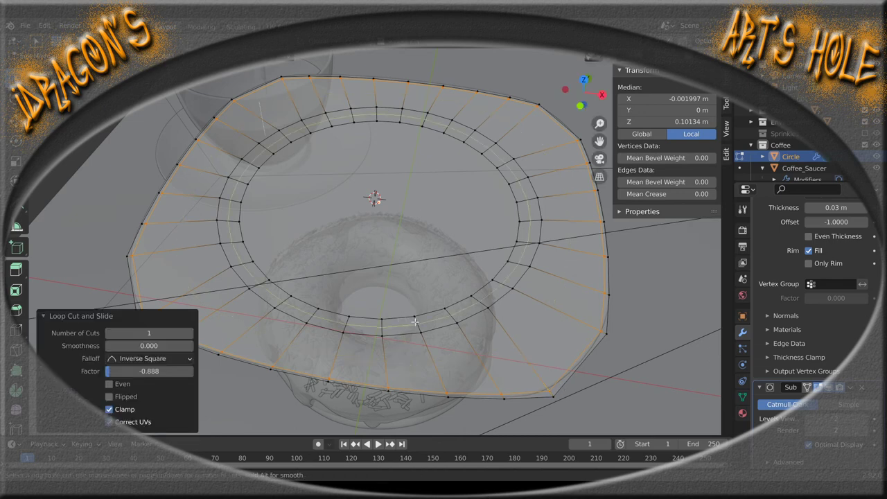
{"action": "left_click", "coordinate": [415, 322]}
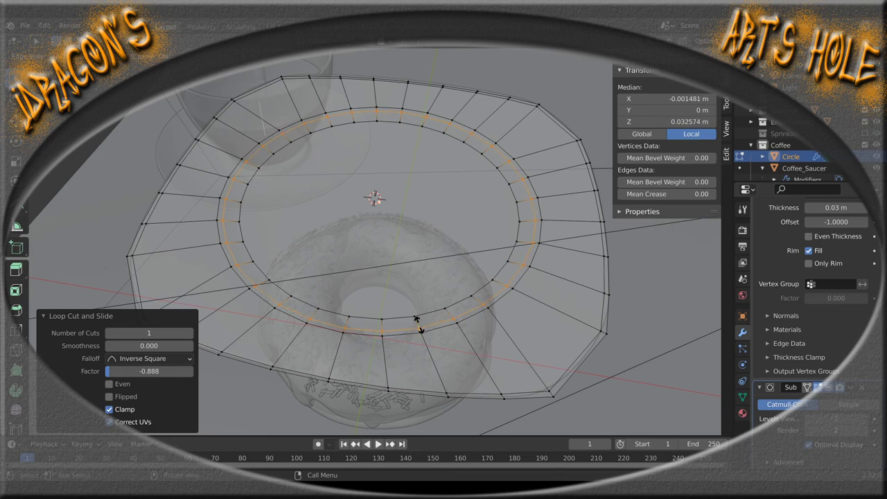
{"action": "left_click", "coordinate": [416, 321]}
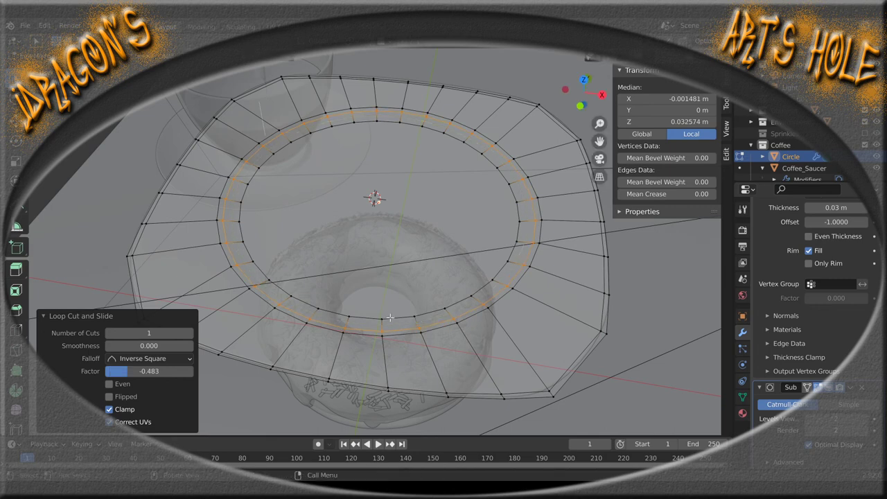
{"action": "left_click", "coordinate": [390, 317]}
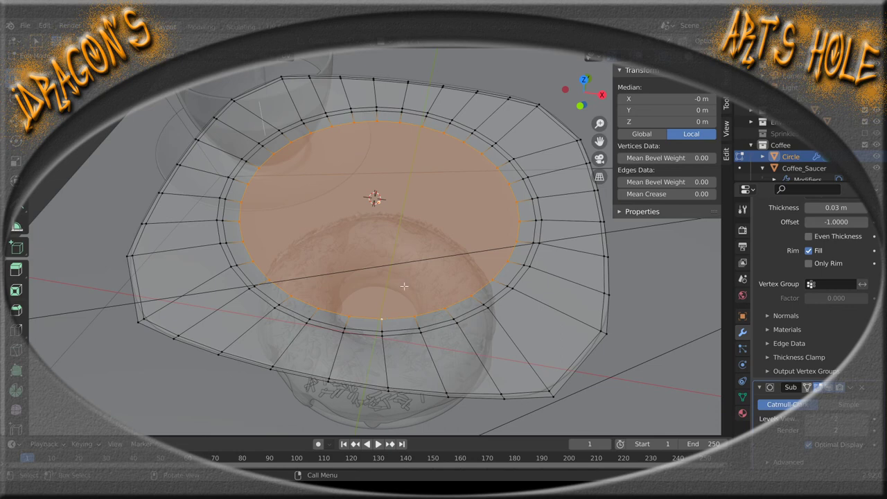
Inset the centre disc face by 0.05803 m and orbit to check the new inner groove
{"action": "key", "text": "i"}
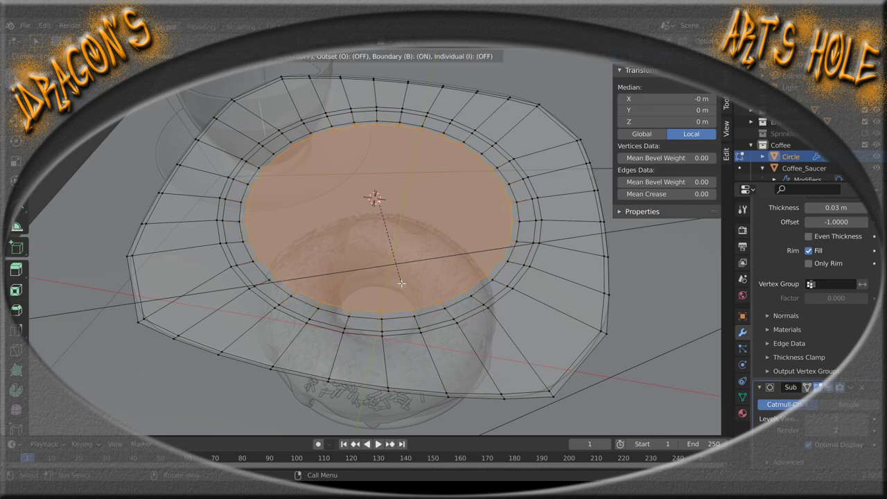
{"action": "left_click", "coordinate": [400, 283]}
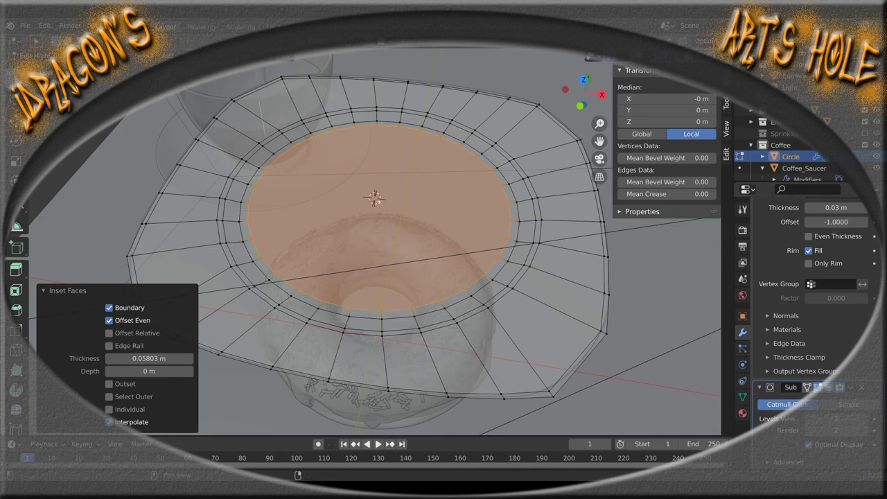
{"action": "key", "text": "Tab"}
{"action": "left_click_drag", "start_coordinate": [485, 326], "coordinate": [495, 257]}
{"action": "scroll", "coordinate": [499, 258], "scroll_direction": "up", "scroll_amount": 5}
{"action": "mouse_move", "coordinate": [445, 246]}
{"action": "left_mouse_down"}
{"action": "mouse_move", "coordinate": [454, 278]}
{"action": "mouse_move", "coordinate": [445, 234]}
{"action": "left_mouse_up"}
{"action": "scroll", "coordinate": [456, 285], "scroll_direction": "down", "scroll_amount": 2}
{"action": "scroll", "coordinate": [456, 284], "scroll_direction": "up", "scroll_amount": 2}
{"action": "scroll", "coordinate": [456, 284], "scroll_direction": "down", "scroll_amount": 2}
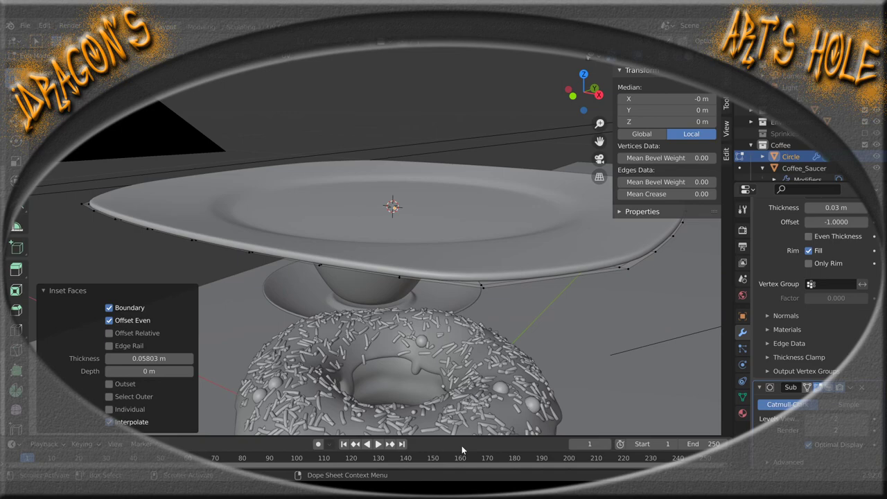
Return the plate to Object Mode and orbit low around it to inspect the central recess
{"action": "left_click_drag", "start_coordinate": [426, 237], "coordinate": [469, 300]}
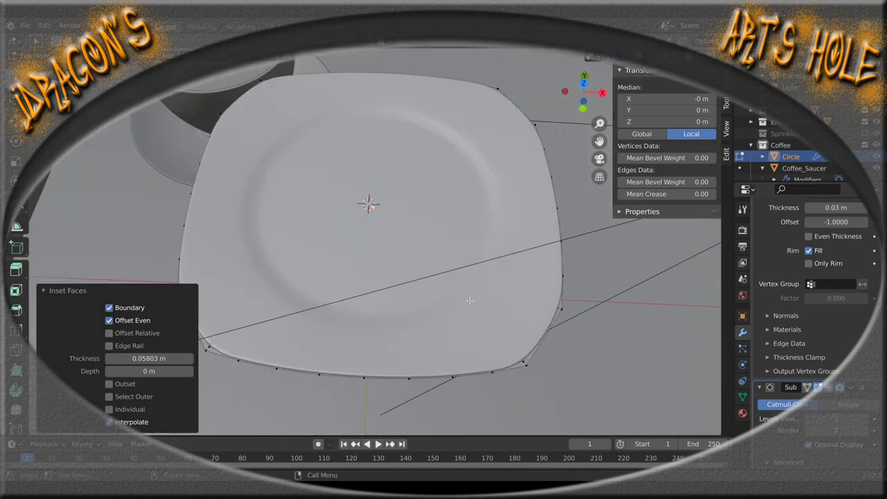
{"action": "scroll", "coordinate": [469, 300], "scroll_direction": "down", "scroll_amount": 2}
{"action": "key", "text": "Tab"}
{"action": "left_click_drag", "start_coordinate": [482, 333], "coordinate": [416, 229]}
{"action": "scroll", "coordinate": [479, 224], "scroll_direction": "up", "scroll_amount": 2}
{"action": "scroll", "coordinate": [380, 226], "scroll_direction": "up", "scroll_amount": 1}
{"action": "left_click_drag", "start_coordinate": [340, 256], "coordinate": [410, 252]}
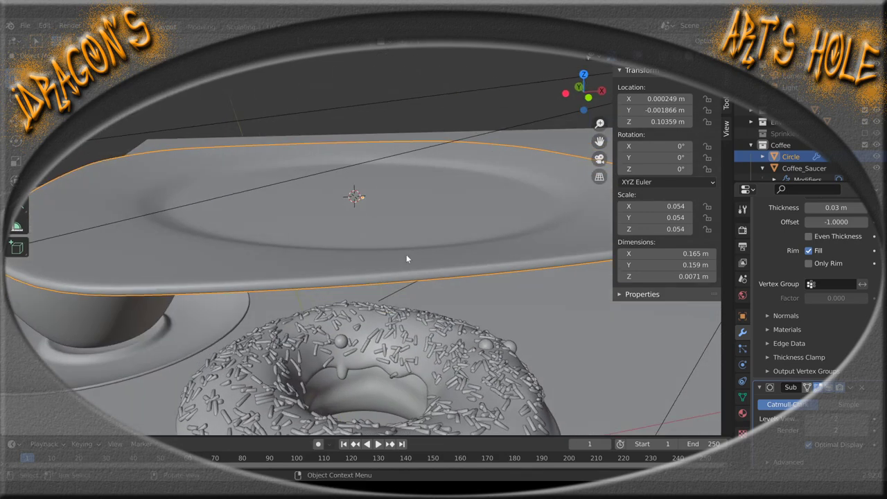
{"action": "left_click_drag", "start_coordinate": [437, 248], "coordinate": [392, 254]}
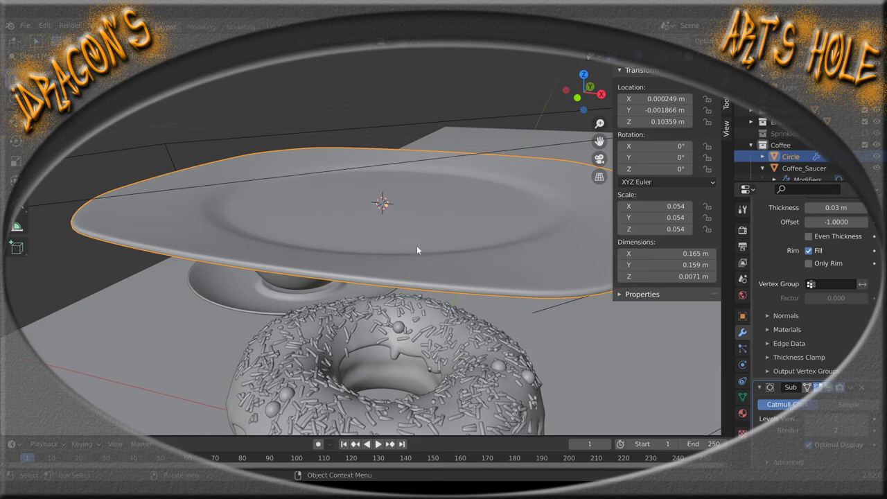
{"action": "left_click_drag", "start_coordinate": [416, 248], "coordinate": [449, 310]}
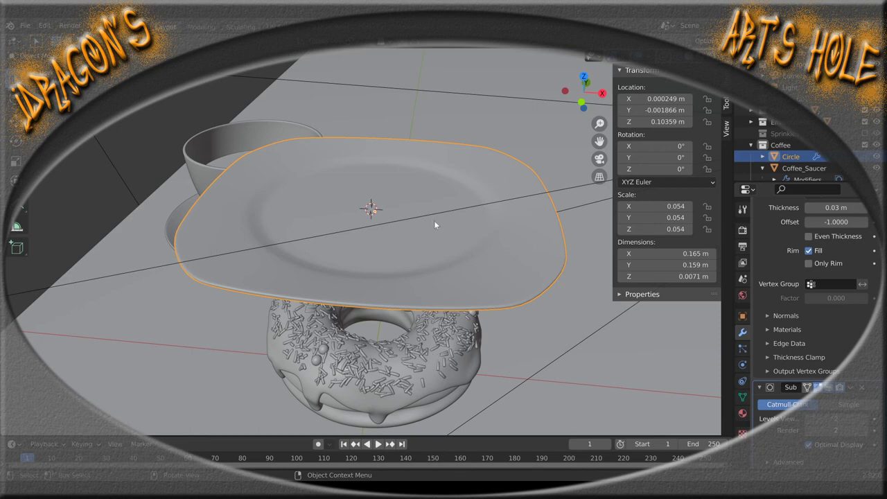
Move the plate straight down along Z, then check it from the front view
{"action": "key", "text": "g"}
{"action": "key", "text": "z"}
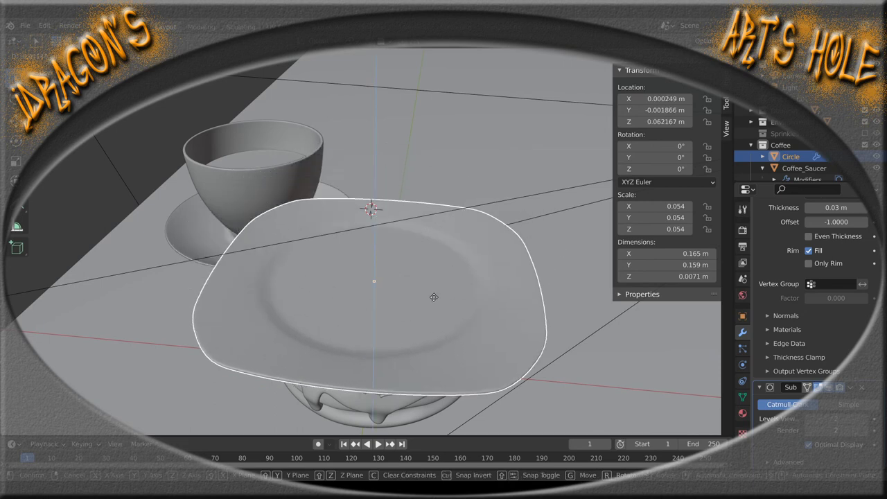
{"action": "left_click", "coordinate": [438, 355]}
{"action": "key", "text": "KP_1"}
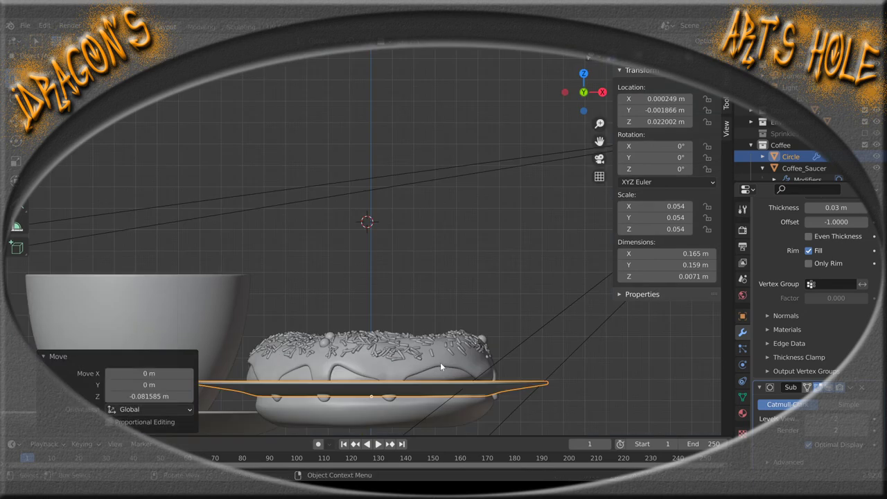
{"action": "left_click_drag", "start_coordinate": [433, 409], "coordinate": [428, 195]}
Lower the plate along Z to ground level, about 0.000223 m, and select the donut
{"action": "key", "text": "g"}
{"action": "key", "text": "z"}
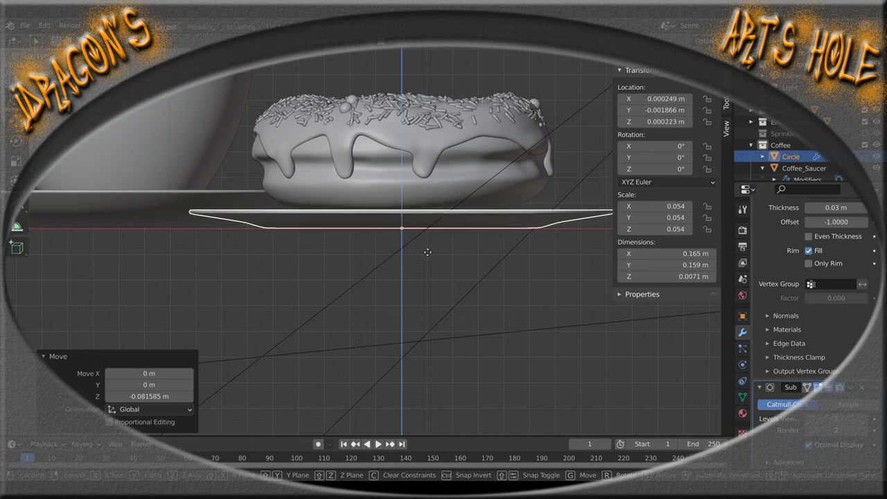
{"action": "left_click", "coordinate": [439, 291]}
{"action": "left_click_drag", "start_coordinate": [439, 291], "coordinate": [427, 261]}
{"action": "left_click", "coordinate": [446, 238]}
{"action": "key", "text": "KP_1"}
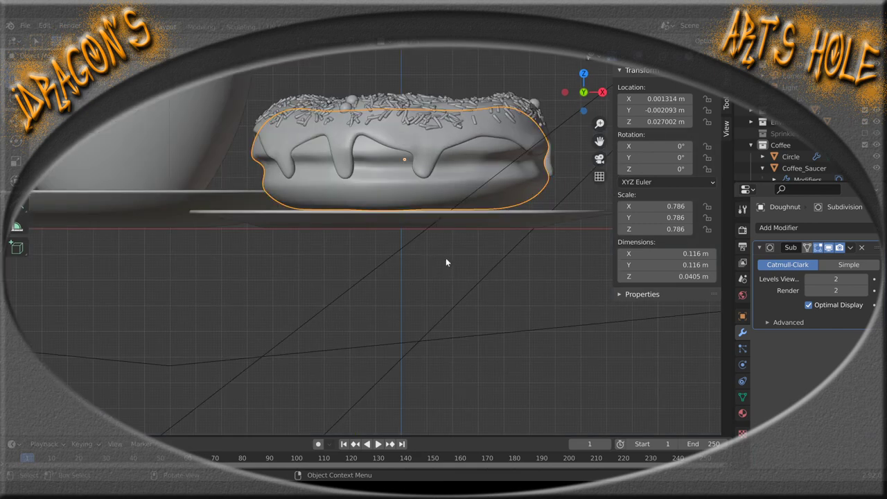
Lower the donut along Z toward the plate in two vertical moves
{"action": "key", "text": "g"}
{"action": "key", "text": "z"}
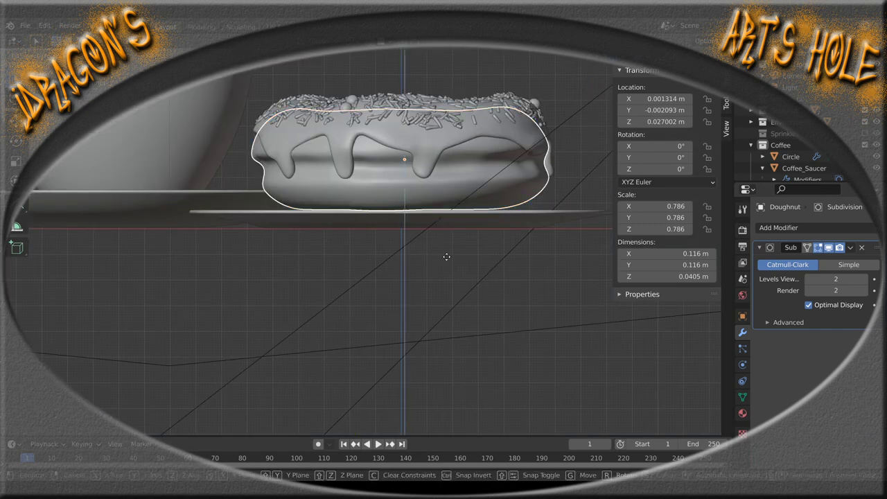
{"action": "left_click", "coordinate": [446, 261]}
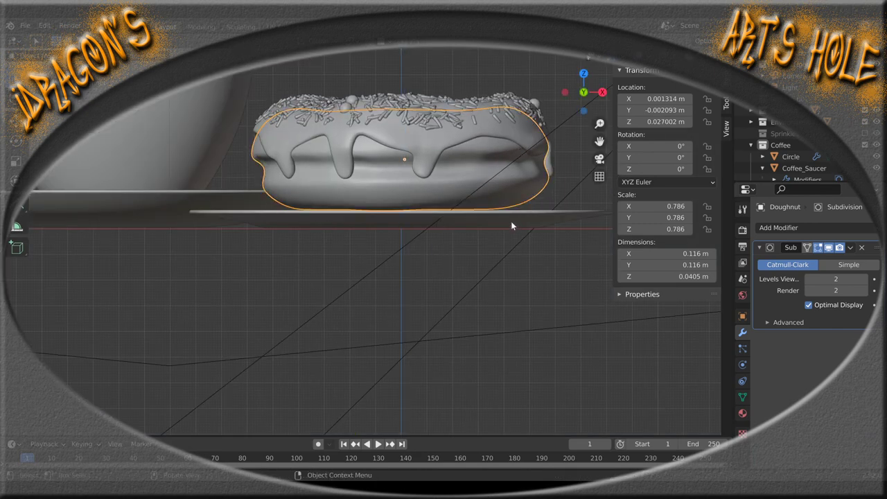
{"action": "left_click_drag", "start_coordinate": [511, 221], "coordinate": [493, 243]}
{"action": "key", "text": "g"}
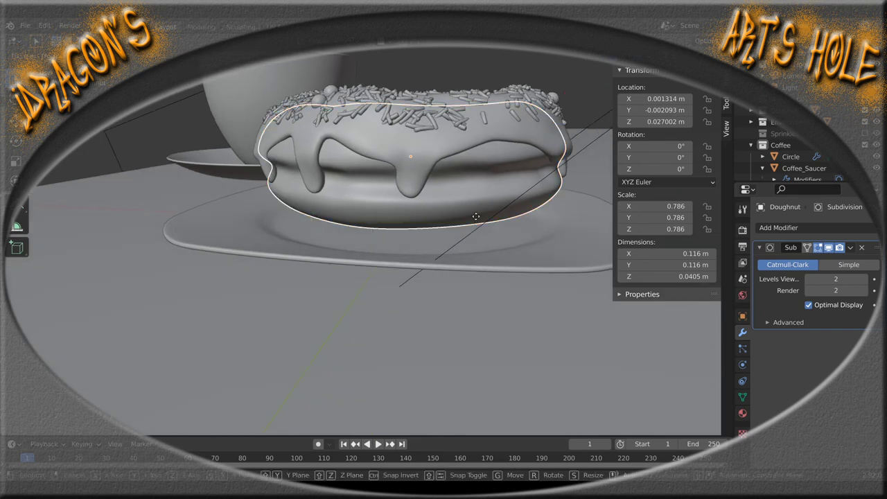
{"action": "key", "text": "z"}
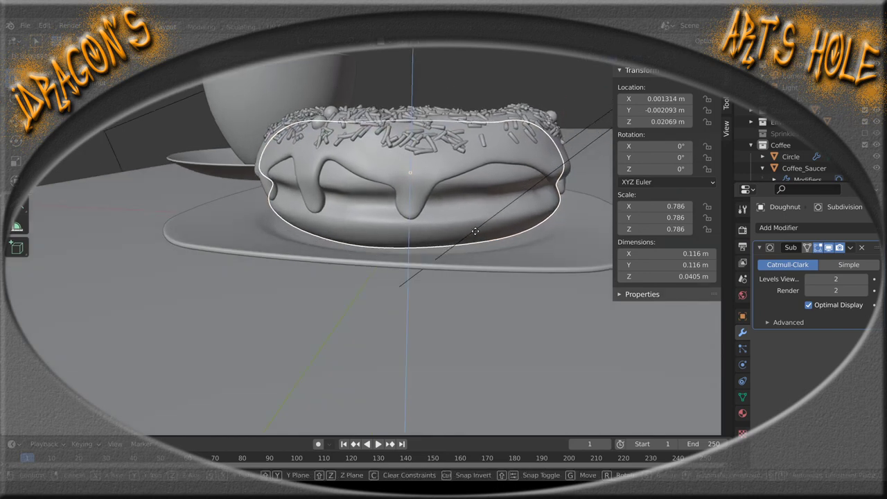
{"action": "left_click", "coordinate": [476, 234]}
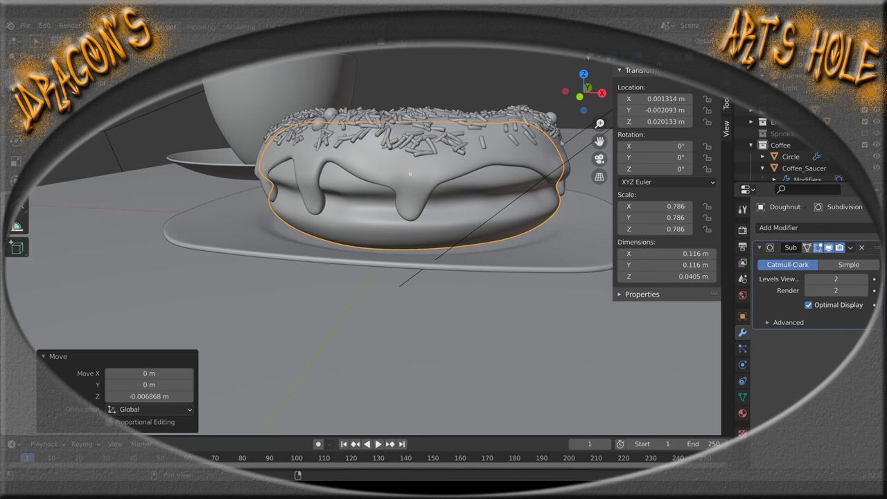
With X-ray on in front view, move the donut vertically until it rests on the plate
{"action": "key", "text": "alt+z"}
{"action": "scroll", "coordinate": [462, 228], "scroll_direction": "up", "scroll_amount": 4}
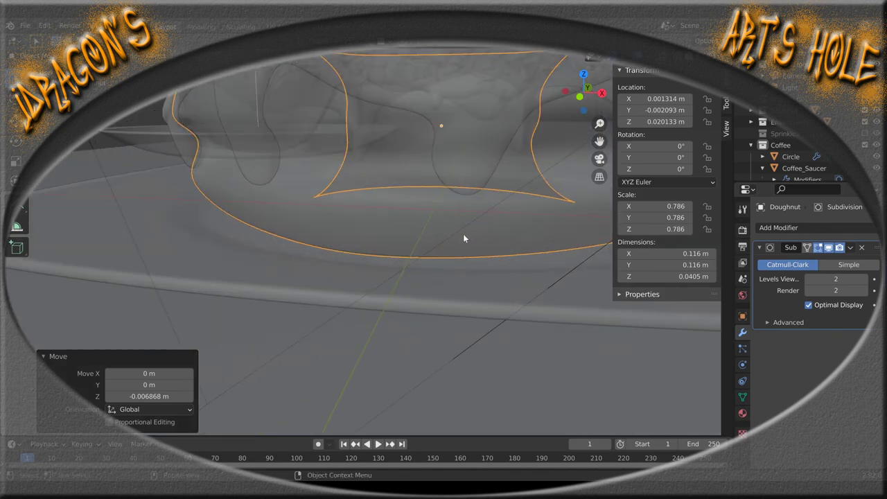
{"action": "key", "text": "KP_1"}
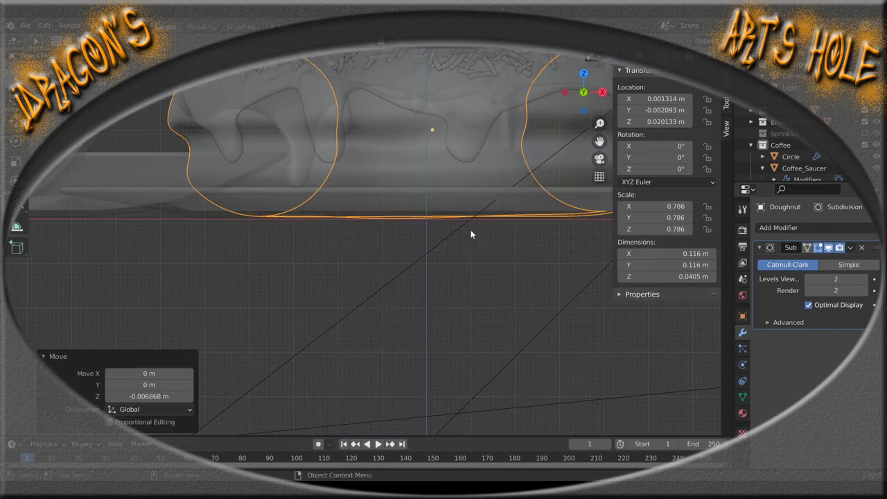
{"action": "scroll", "coordinate": [470, 229], "scroll_direction": "down", "scroll_amount": 2}
{"action": "left_click_drag", "start_coordinate": [452, 239], "coordinate": [431, 262]}
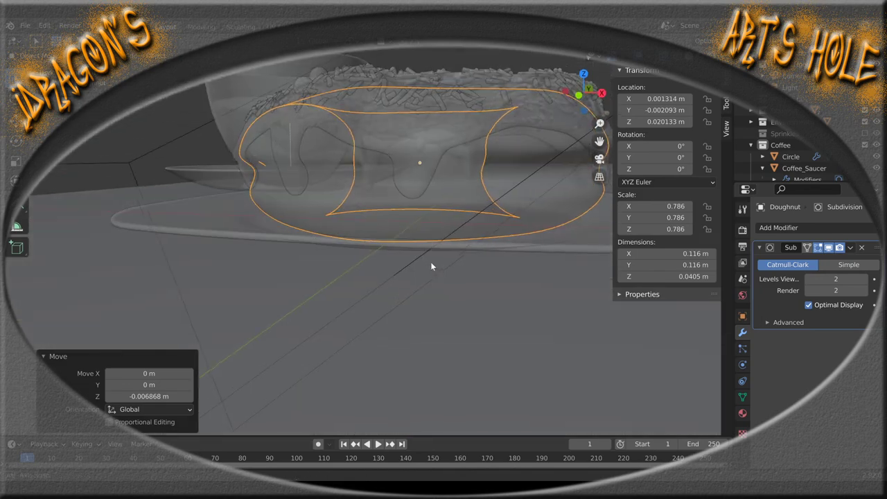
{"action": "key", "text": "KP_1"}
{"action": "scroll", "coordinate": [429, 255], "scroll_direction": "up", "scroll_amount": 3}
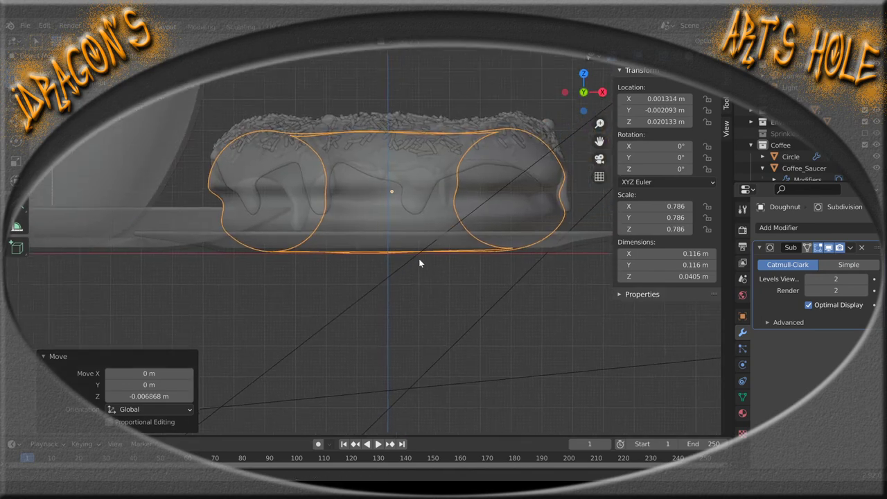
{"action": "key", "text": "g"}
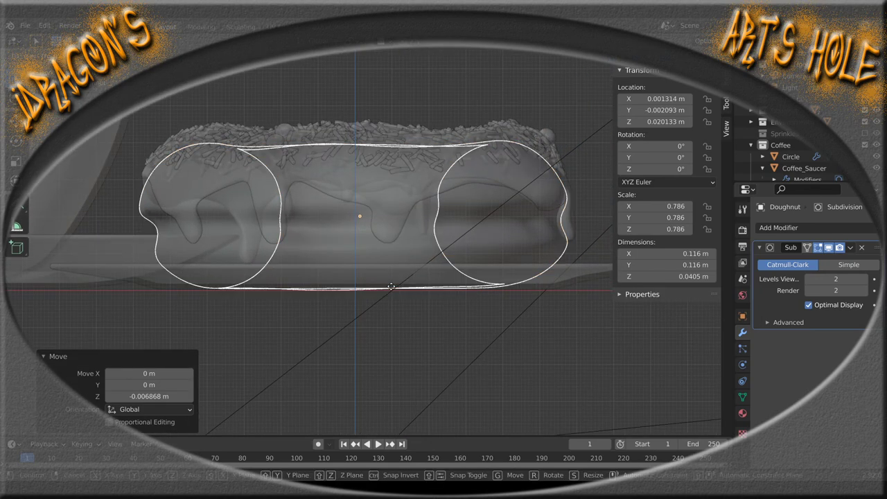
{"action": "key", "text": "z"}
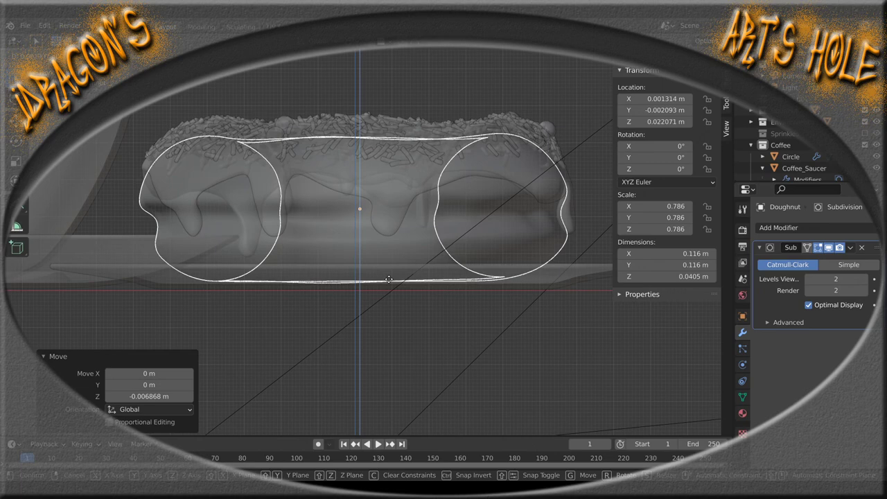
{"action": "left_click", "coordinate": [390, 283]}
Turn X-ray off, select the ground plane and inspect the donut, saucer and cup
{"action": "left_click_drag", "start_coordinate": [435, 307], "coordinate": [423, 324]}
{"action": "scroll", "coordinate": [423, 324], "scroll_direction": "down", "scroll_amount": 3}
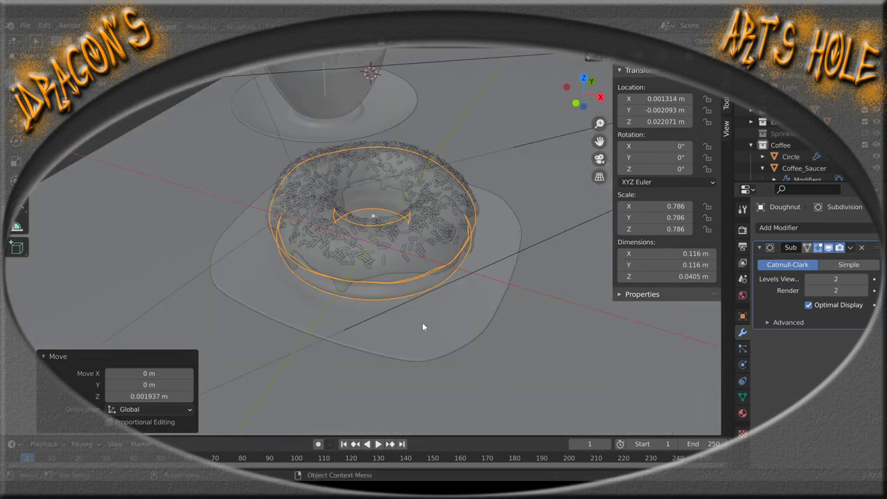
{"action": "key", "text": "alt+z"}
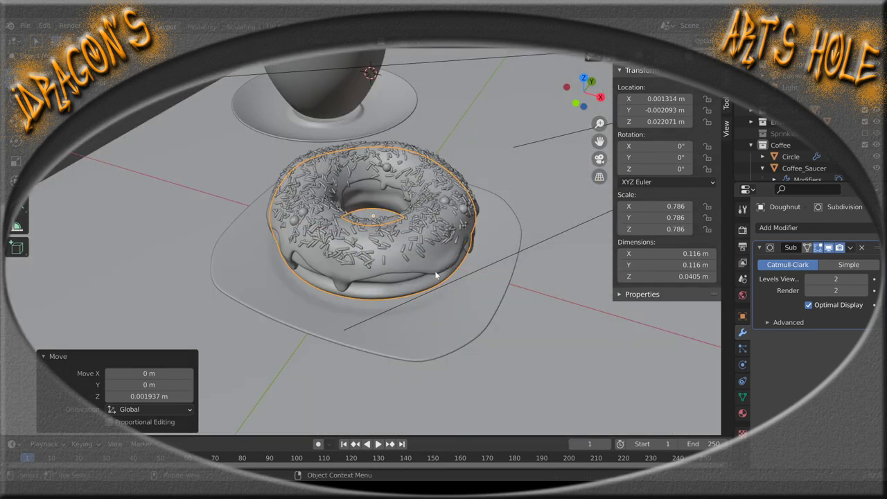
{"action": "left_click_drag", "start_coordinate": [524, 340], "coordinate": [491, 378]}
{"action": "left_click", "coordinate": [501, 313]}
{"action": "scroll", "coordinate": [517, 225], "scroll_direction": "down", "scroll_amount": 3}
{"action": "left_click_drag", "start_coordinate": [518, 225], "coordinate": [452, 354]}
{"action": "scroll", "coordinate": [457, 283], "scroll_direction": "up", "scroll_amount": 3}
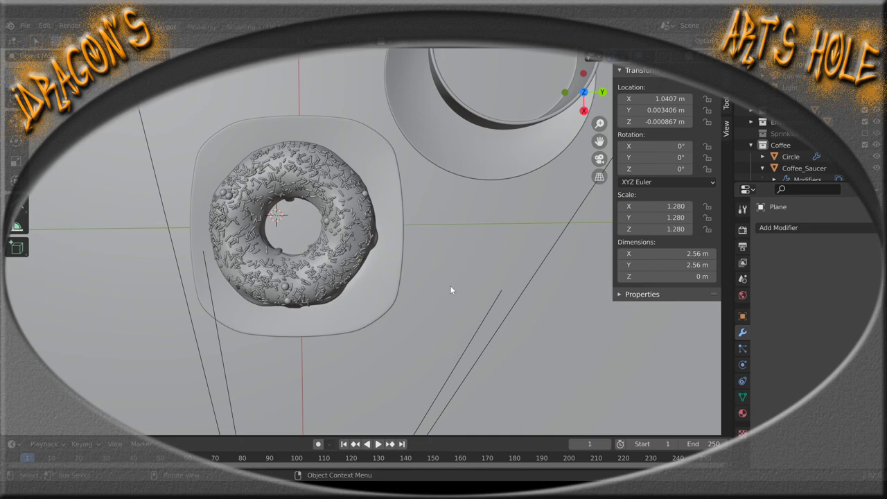
Lower the donut 0.00179 m along Z to 0.020281 m, settling it onto the plate
{"action": "left_click_drag", "start_coordinate": [443, 255], "coordinate": [345, 310]}
{"action": "scroll", "coordinate": [343, 314], "scroll_direction": "up", "scroll_amount": 5}
{"action": "left_click_drag", "start_coordinate": [344, 341], "coordinate": [326, 296]}
{"action": "scroll", "coordinate": [375, 325], "scroll_direction": "up", "scroll_amount": 5}
{"action": "scroll", "coordinate": [398, 290], "scroll_direction": "down", "scroll_amount": 2}
{"action": "left_click", "coordinate": [340, 255]}
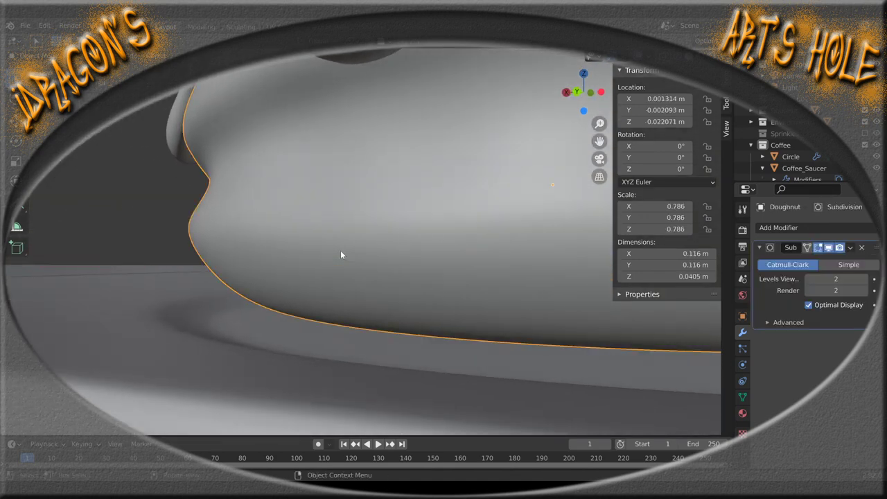
{"action": "key", "text": "g"}
{"action": "key", "text": "z"}
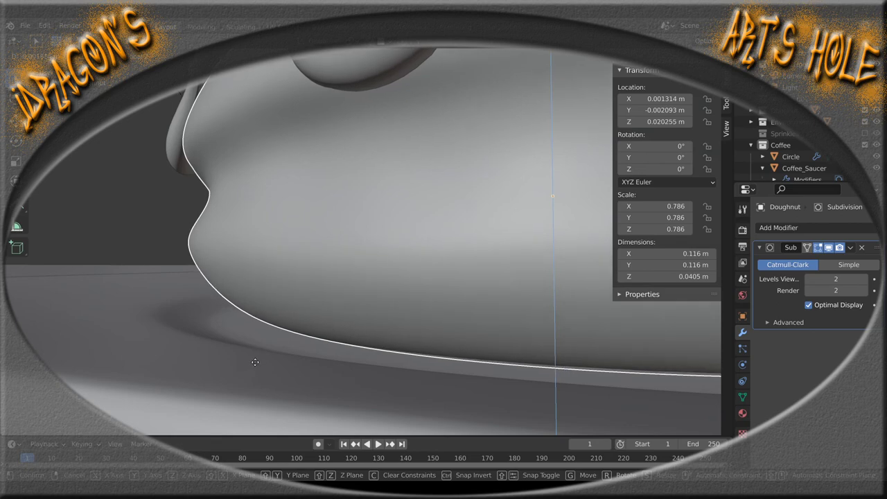
{"action": "left_click", "coordinate": [254, 362]}
{"action": "scroll", "coordinate": [326, 333], "scroll_direction": "down", "scroll_amount": 5}
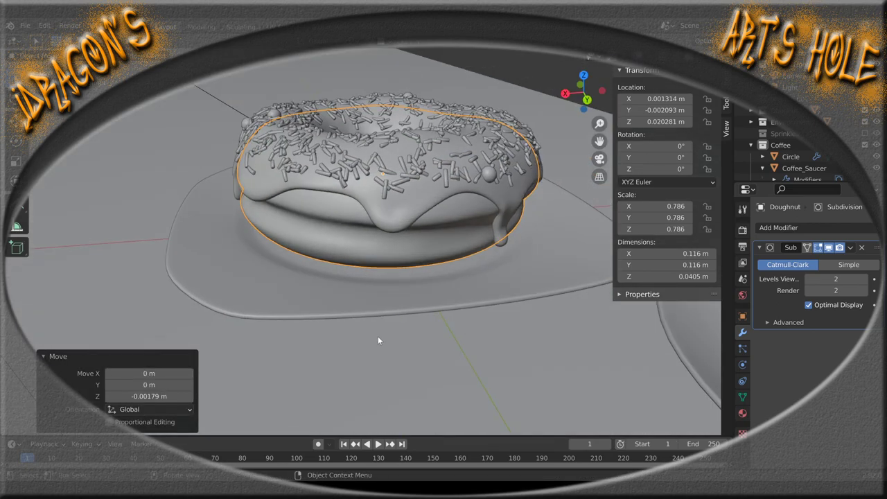
Select the ground plane, check the sidebar's View and Item tabs, then close the sidebar
{"action": "left_click", "coordinate": [378, 336]}
{"action": "scroll", "coordinate": [385, 340], "scroll_direction": "up", "scroll_amount": 4}
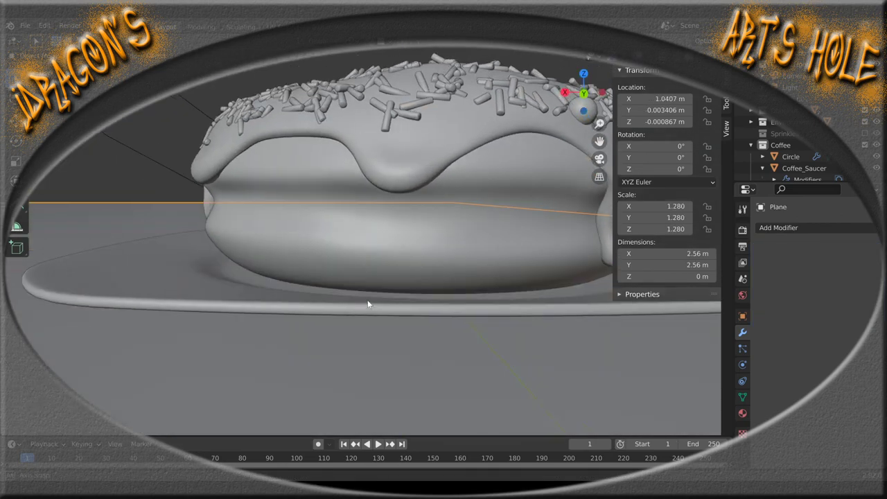
{"action": "scroll", "coordinate": [369, 303], "scroll_direction": "up", "scroll_amount": 5}
{"action": "scroll", "coordinate": [372, 292], "scroll_direction": "up", "scroll_amount": 4}
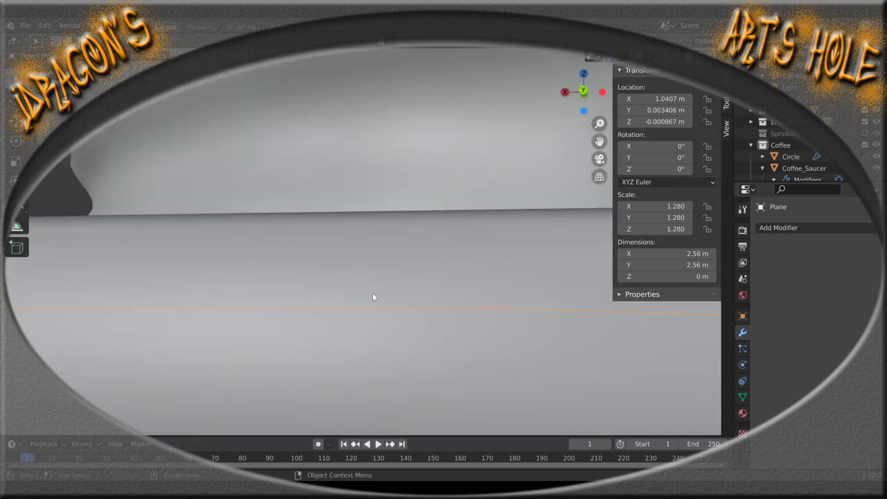
{"action": "scroll", "coordinate": [374, 312], "scroll_direction": "up", "scroll_amount": 5}
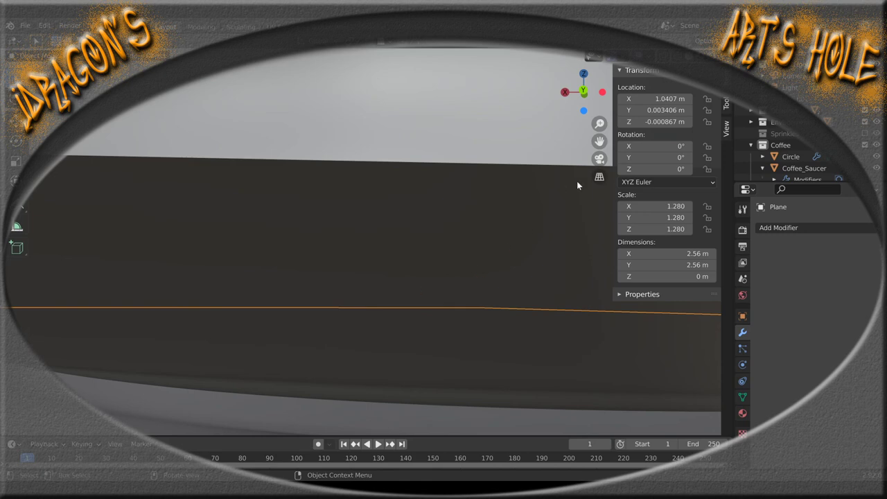
{"action": "left_click", "coordinate": [728, 129]}
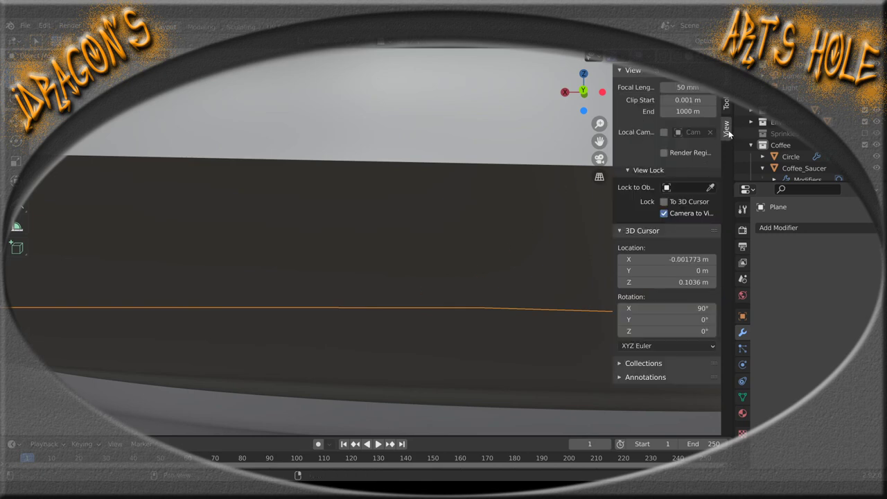
{"action": "left_click", "coordinate": [727, 78]}
{"action": "key", "text": "n"}
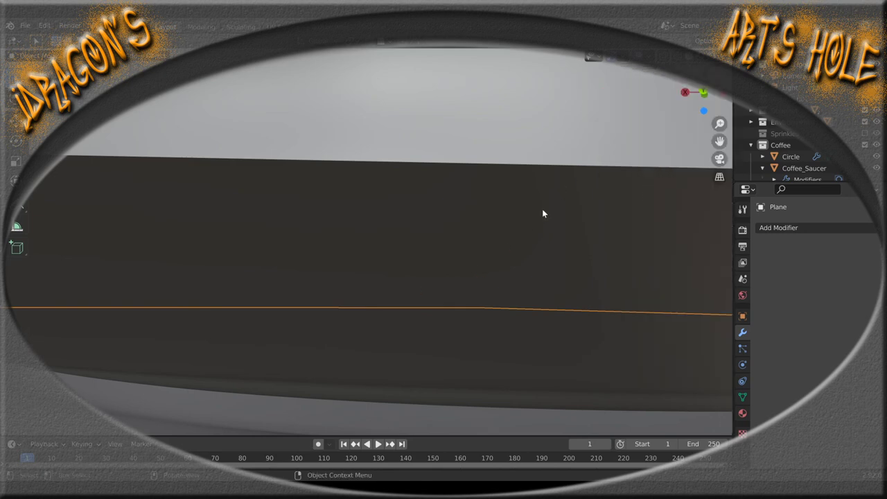
{"action": "scroll", "coordinate": [513, 216], "scroll_direction": "down", "scroll_amount": 8}
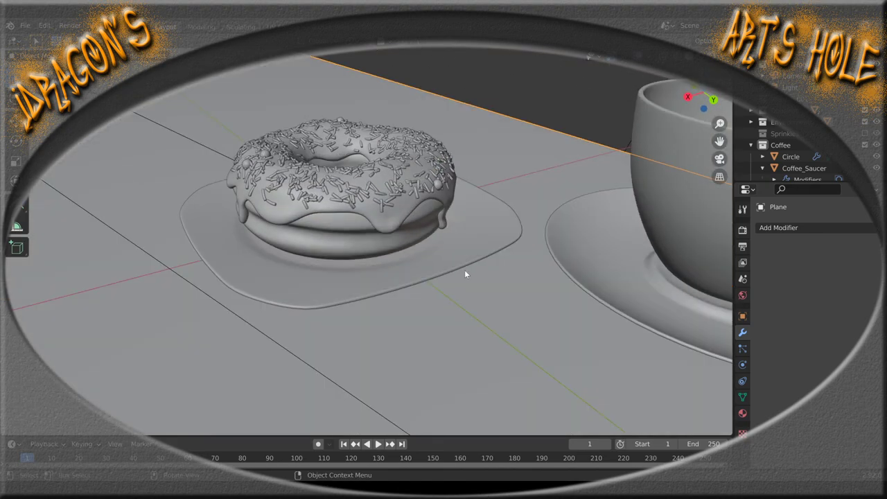
Select the plate, switch to top view, then look through the scene camera
{"action": "left_click_drag", "start_coordinate": [465, 269], "coordinate": [452, 325]}
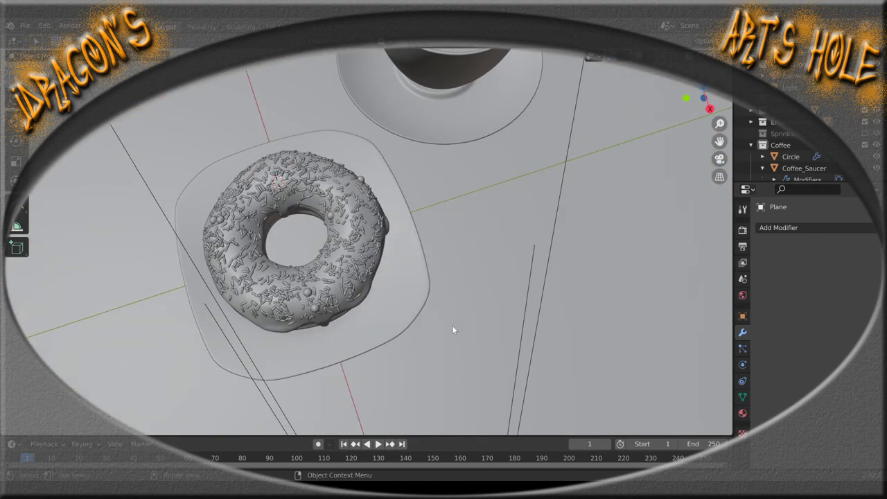
{"action": "left_click", "coordinate": [410, 290]}
{"action": "key", "text": "KP_7"}
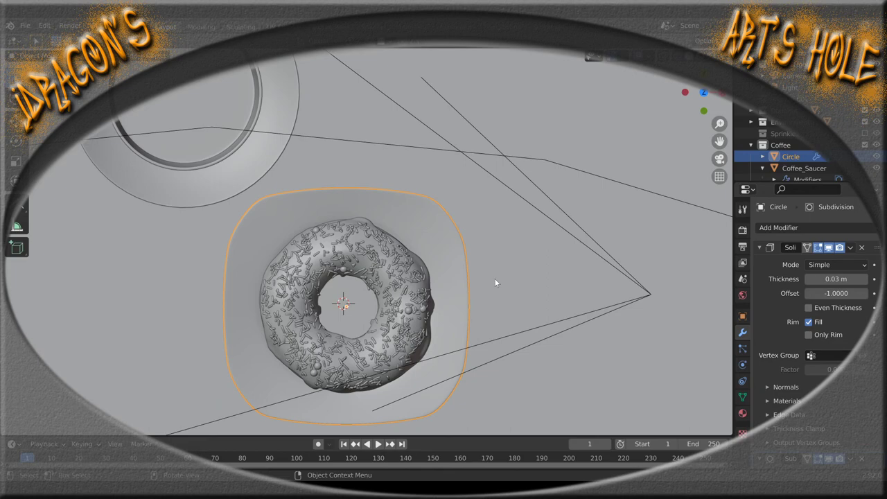
{"action": "key", "text": "KP_0"}
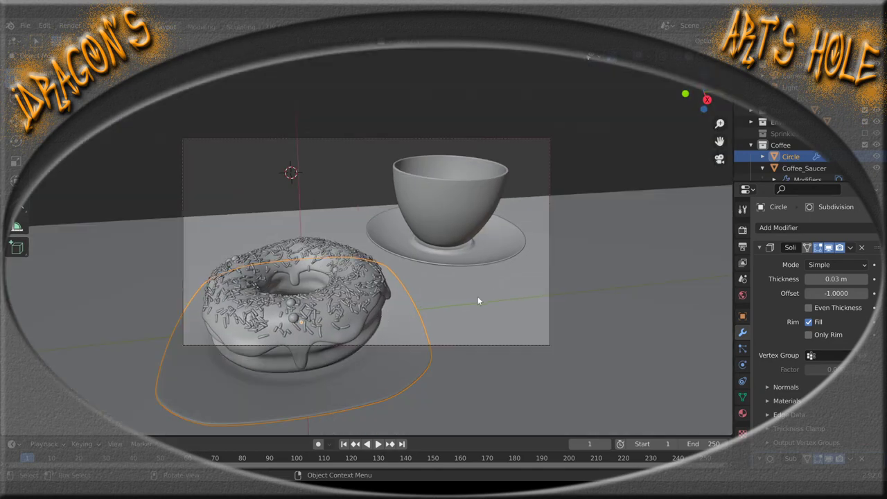
Rotate the plate 45° about the Z axis
{"action": "key", "text": "g"}
{"action": "key", "text": "z"}
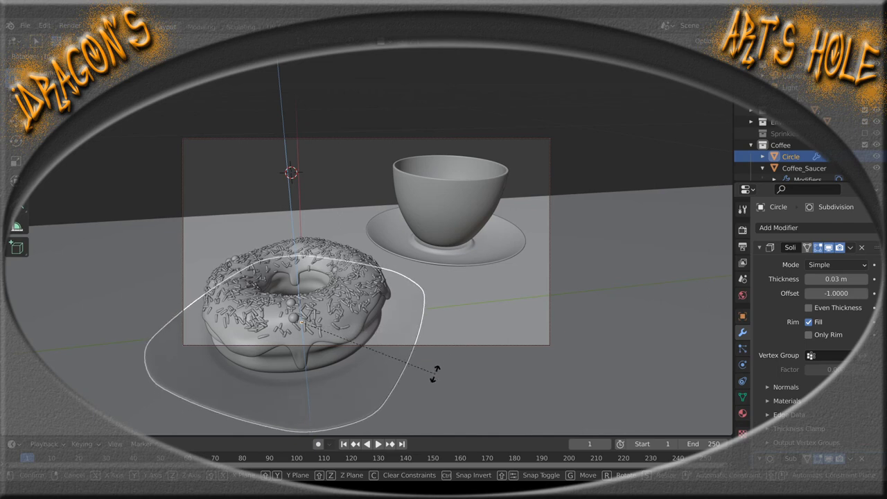
{"action": "type", "text": "45"}
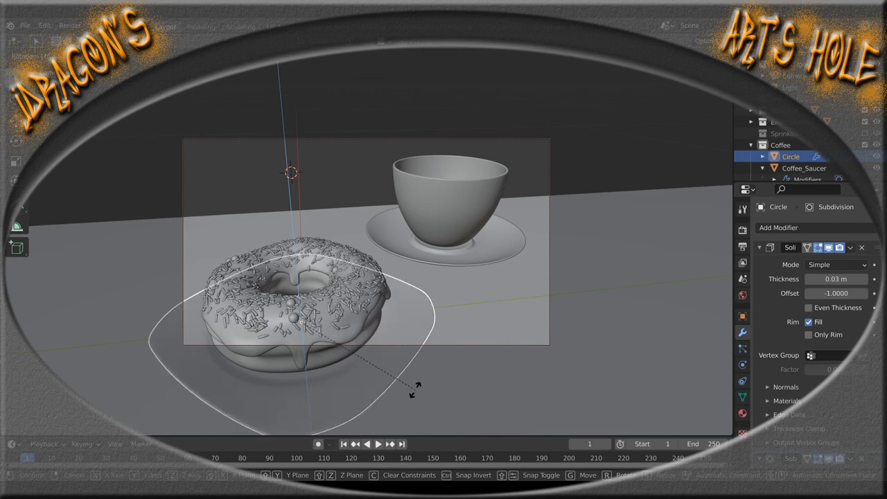
{"action": "key", "text": "Return"}
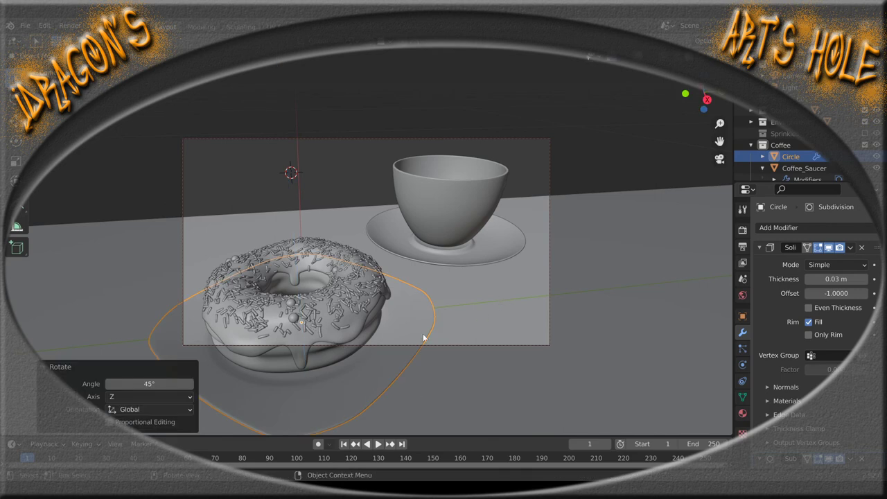
Shift the donut and plate together about -0.0148 m along X, then reselect the plate
{"action": "left_click", "coordinate": [373, 331], "text": "shift"}
{"action": "key", "text": "g"}
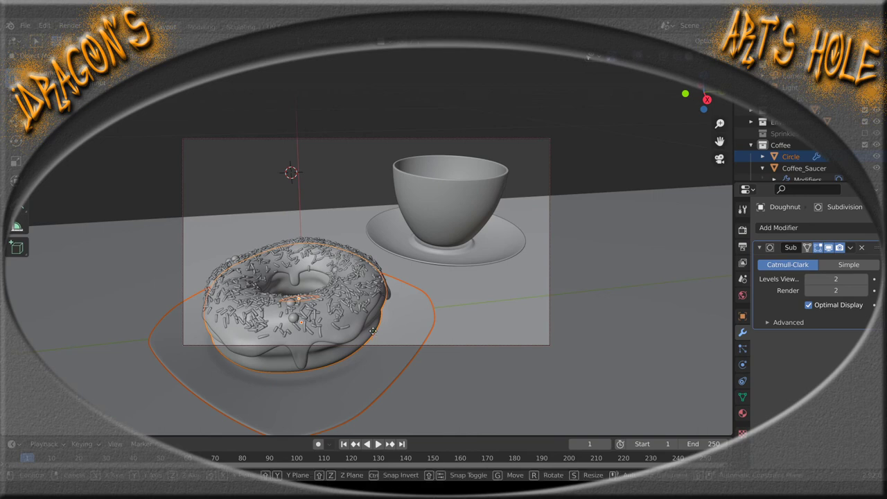
{"action": "key", "text": "x"}
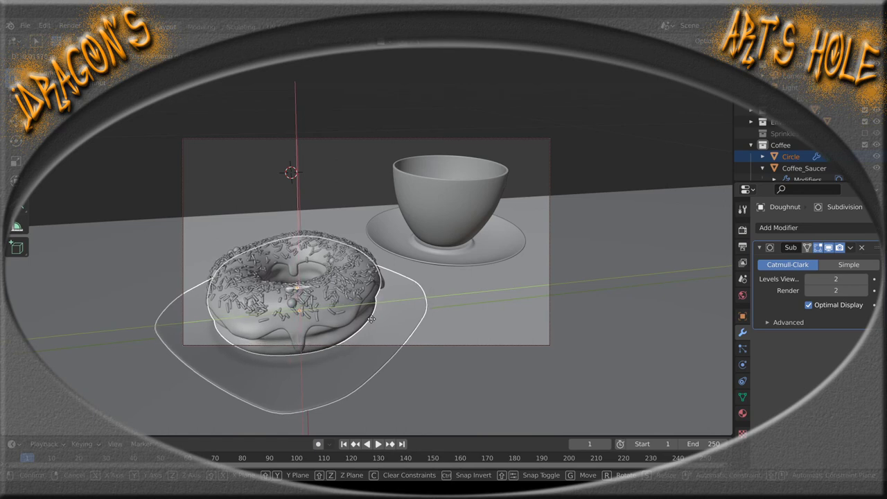
{"action": "left_click", "coordinate": [373, 318]}
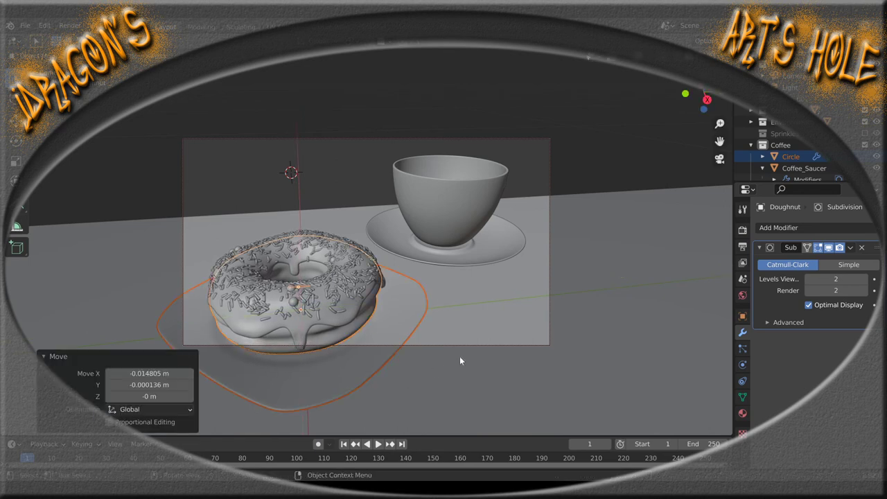
{"action": "left_click", "coordinate": [495, 324]}
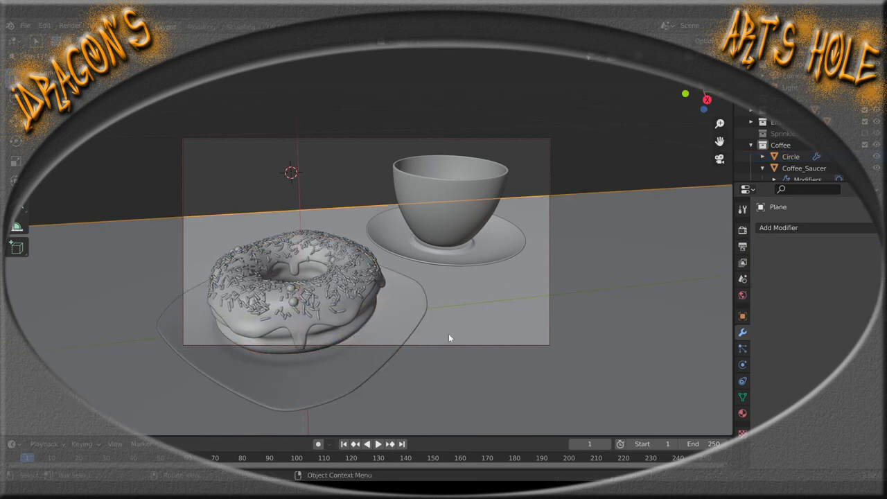
{"action": "left_click", "coordinate": [402, 322]}
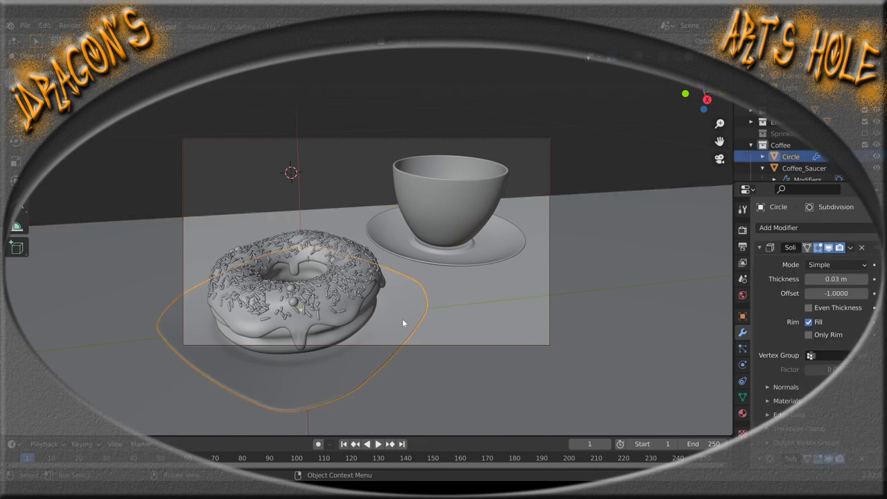
Switch to Material Preview, leave camera view, and reselect the plate centred in view
{"action": "key", "text": "z"}
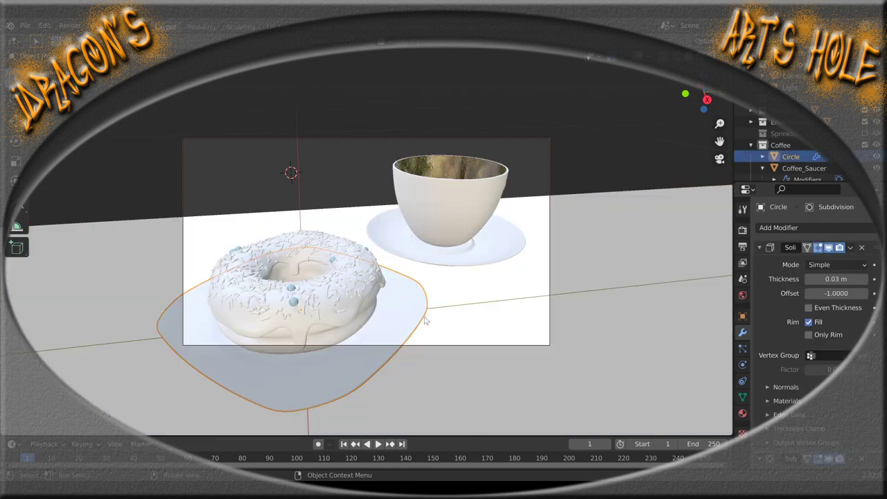
{"action": "scroll", "coordinate": [421, 323], "scroll_direction": "up", "scroll_amount": 3}
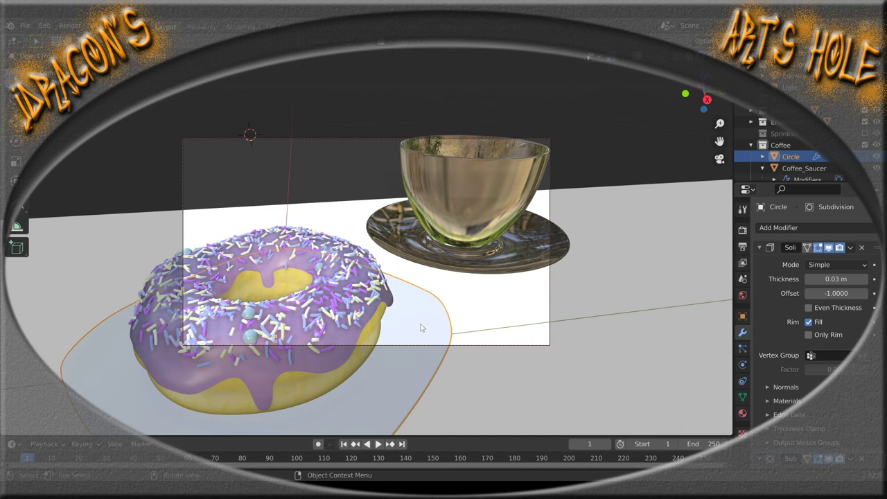
{"action": "scroll", "coordinate": [423, 330], "scroll_direction": "down", "scroll_amount": 2}
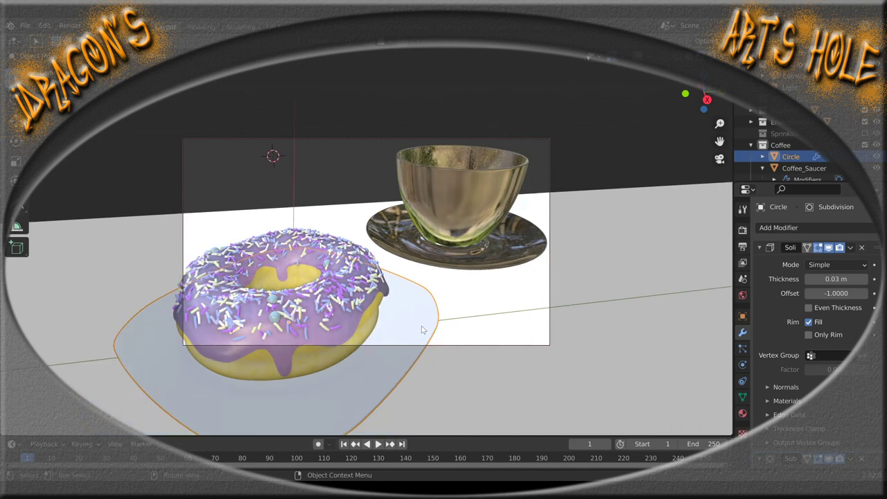
{"action": "scroll", "coordinate": [423, 330], "scroll_direction": "down", "scroll_amount": 2}
{"action": "key", "text": "KP_0"}
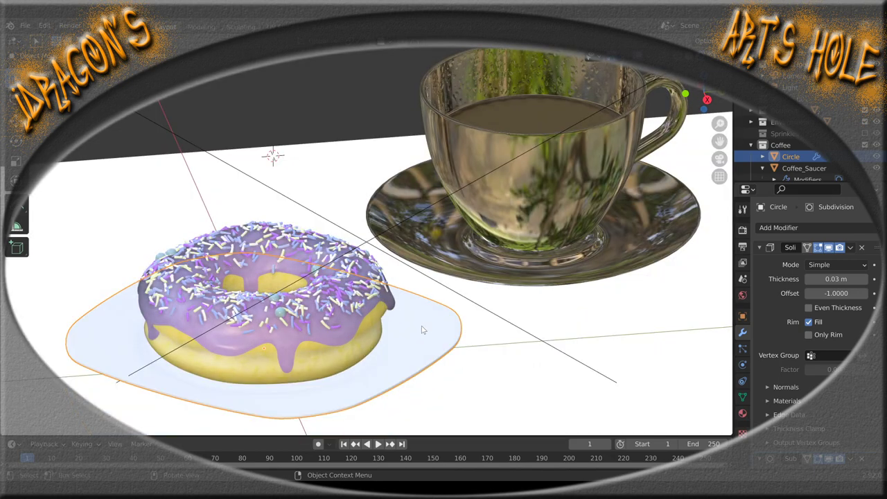
{"action": "scroll", "coordinate": [423, 330], "scroll_direction": "down", "scroll_amount": 3}
{"action": "left_click", "coordinate": [416, 321]}
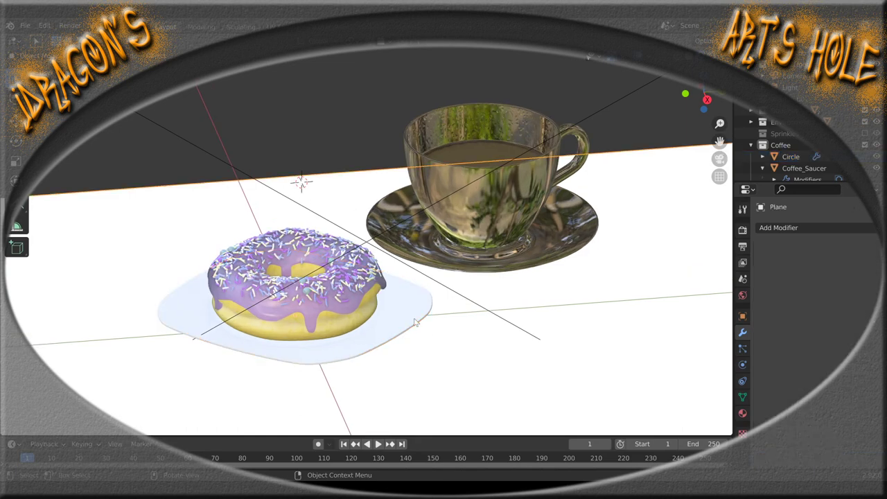
{"action": "left_click", "coordinate": [407, 333]}
{"action": "left_click_drag", "start_coordinate": [407, 344], "coordinate": [436, 274]}
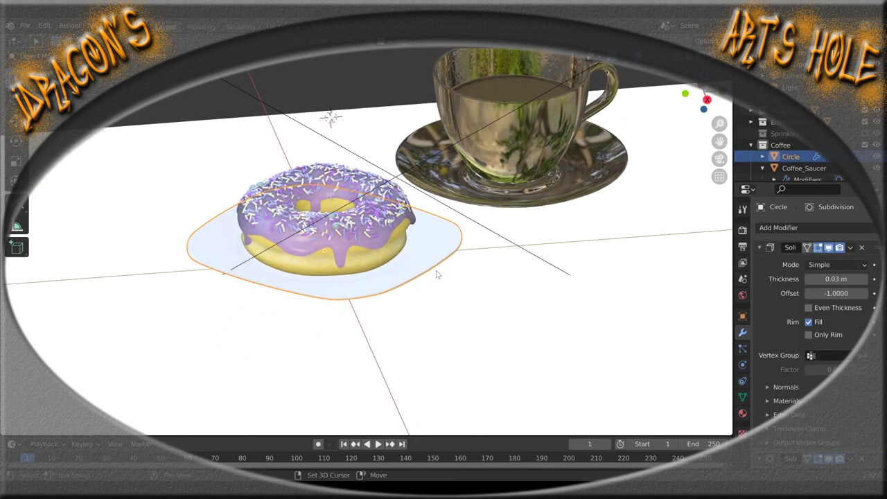
{"action": "scroll", "coordinate": [437, 274], "scroll_direction": "up", "scroll_amount": 3}
Create a new Principled BSDF material named Material for the plate and switch to Shading
{"action": "left_click", "coordinate": [742, 413]}
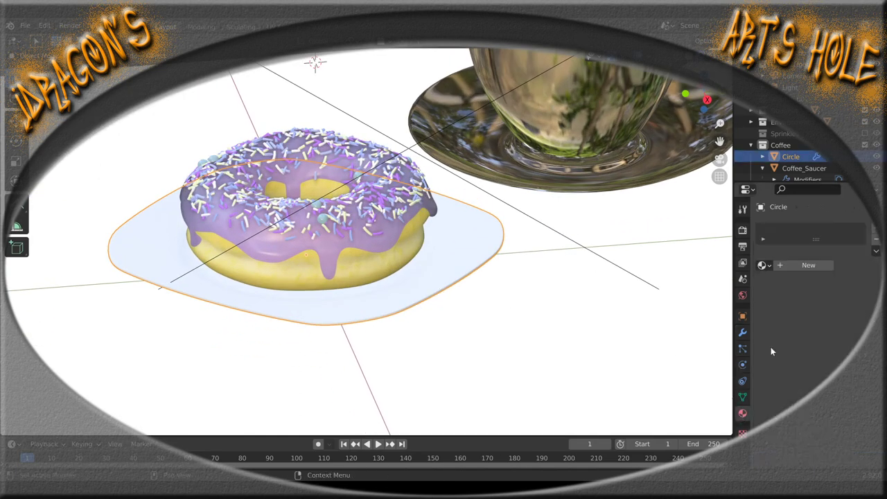
{"action": "left_click", "coordinate": [785, 265]}
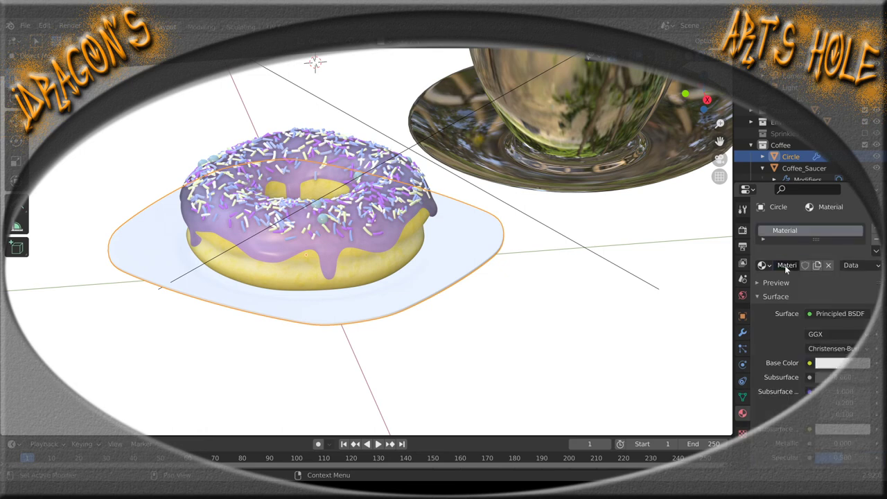
{"action": "scroll", "coordinate": [777, 325], "scroll_direction": "down", "scroll_amount": 1}
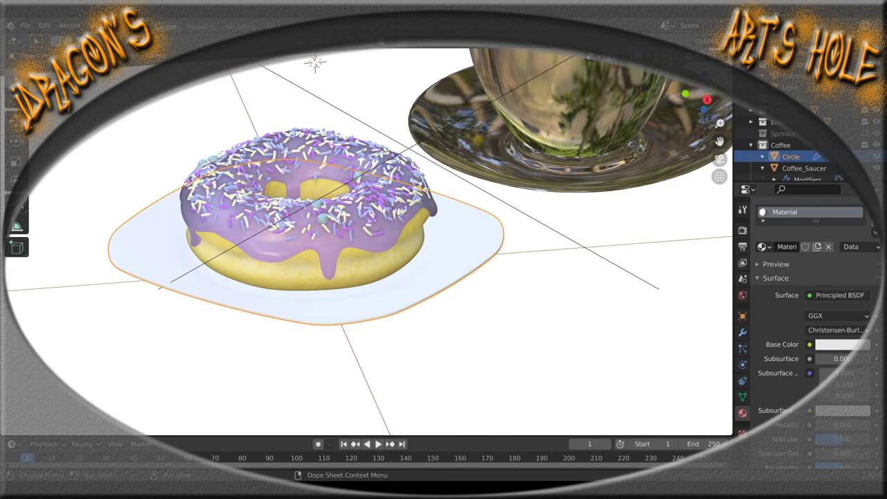
{"action": "scroll", "coordinate": [461, 260], "scroll_direction": "down", "scroll_amount": 3}
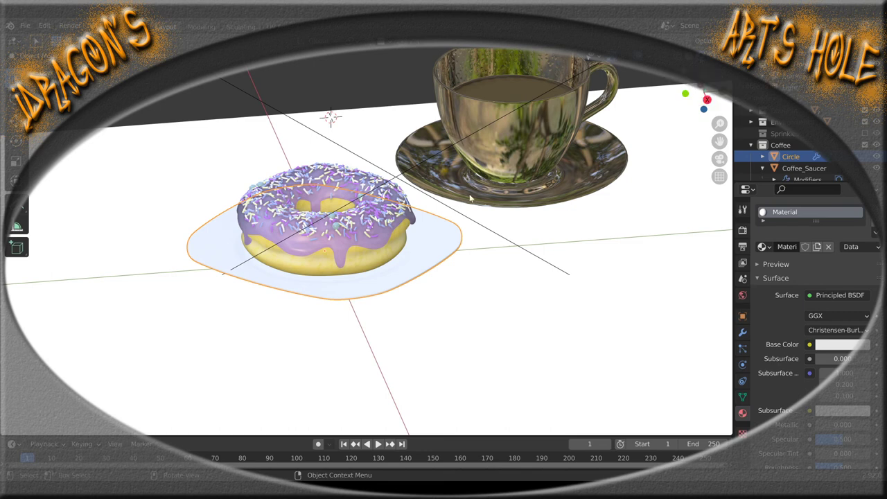
{"action": "scroll", "coordinate": [505, 158], "scroll_direction": "down", "scroll_amount": 1}
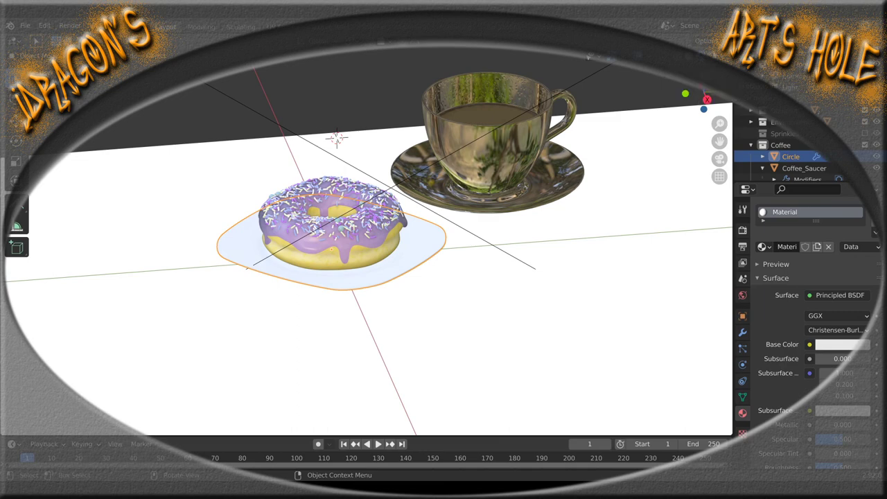
{"action": "left_click", "coordinate": [590, 57]}
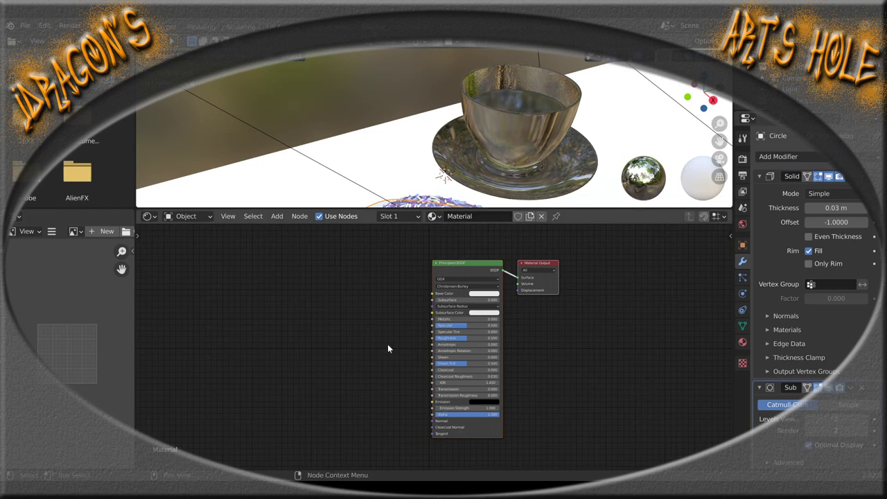
Add an Add Shader node, delete the Principled BSDF, and place Add Shader beside Material Output
{"action": "left_click_drag", "start_coordinate": [392, 340], "coordinate": [386, 342]}
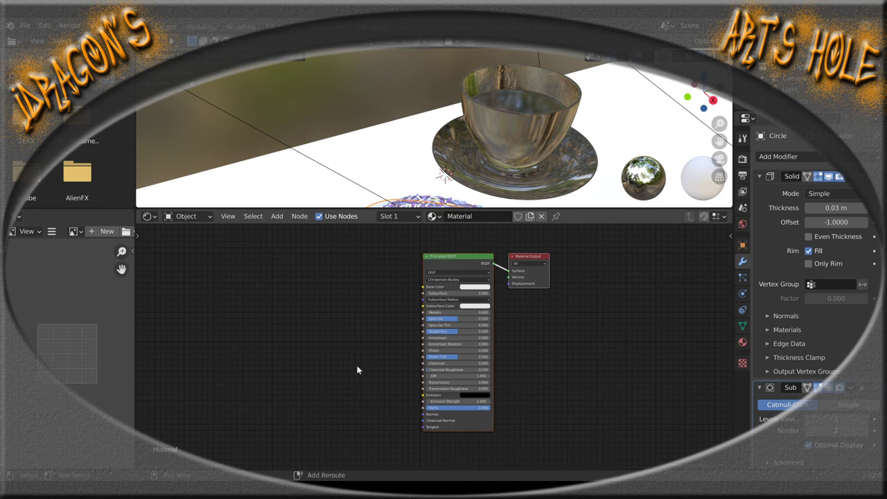
{"action": "key", "text": "shift+a"}
{"action": "left_click", "coordinate": [344, 350]}
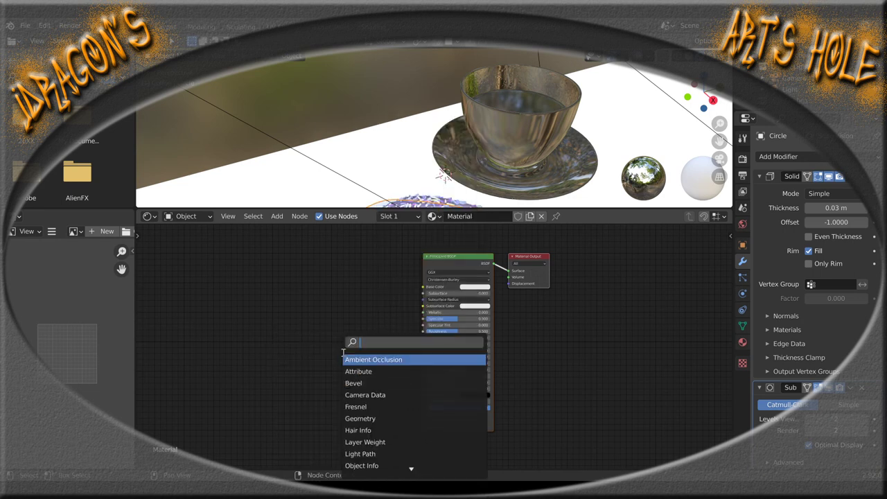
{"action": "type", "text": "add"}
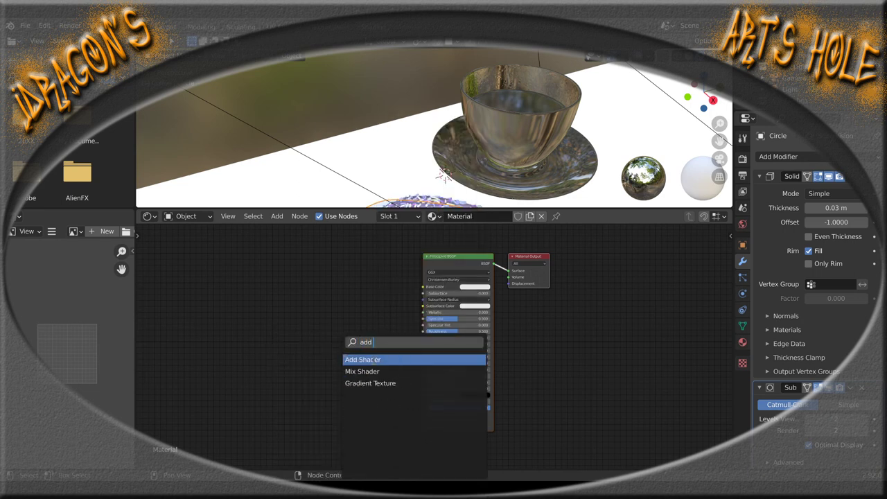
{"action": "left_click", "coordinate": [372, 360]}
{"action": "left_click", "coordinate": [371, 316]}
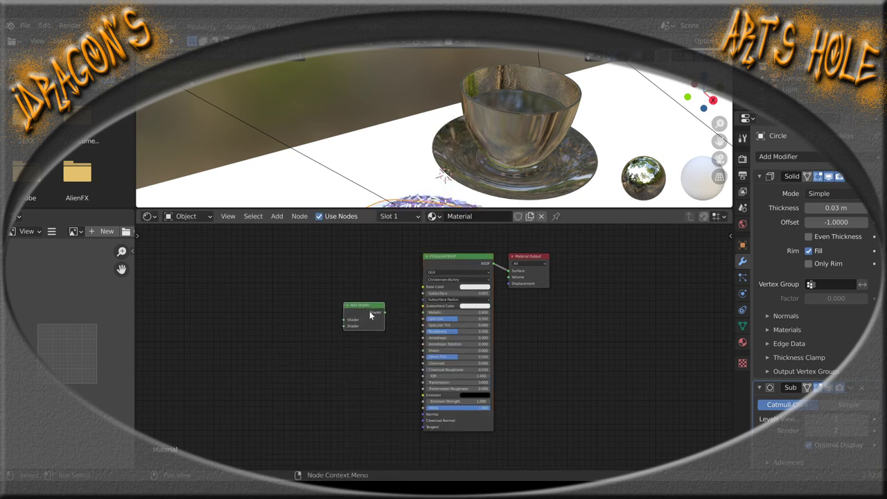
{"action": "left_click", "coordinate": [448, 257]}
{"action": "key", "text": "x"}
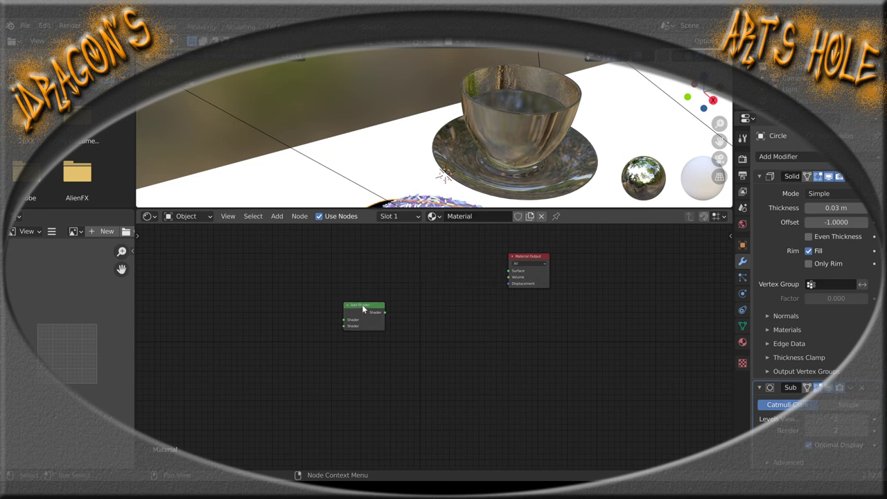
{"action": "left_click_drag", "start_coordinate": [359, 303], "coordinate": [560, 331]}
{"action": "key", "text": "a"}
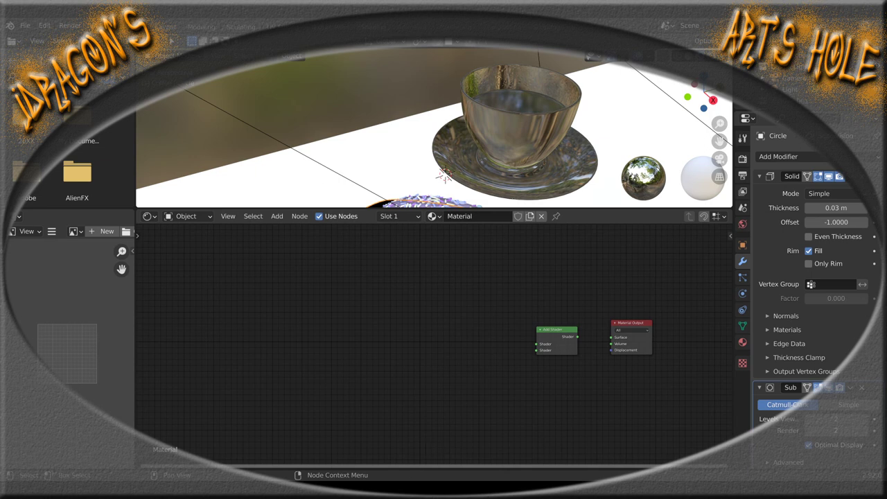
Add a Mix Shader node above the Add Shader
{"action": "key", "text": "shift+a"}
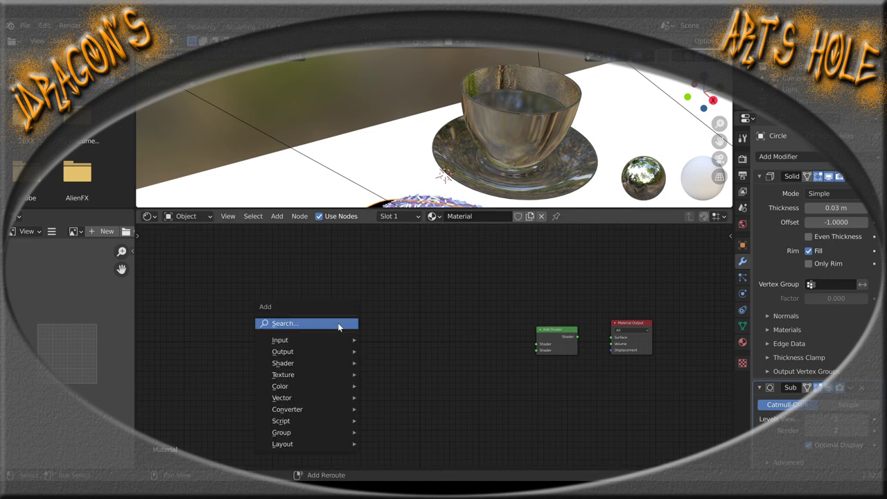
{"action": "left_click", "coordinate": [331, 324]}
{"action": "type", "text": "mix"}
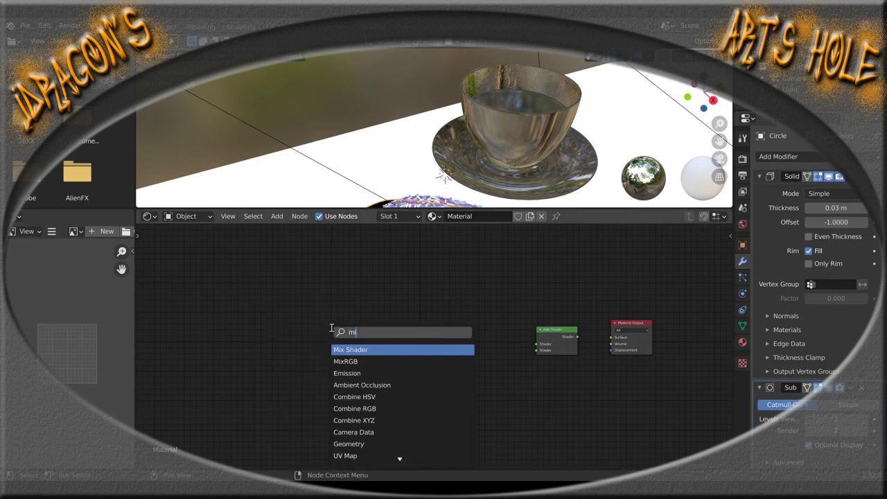
{"action": "left_click", "coordinate": [385, 350]}
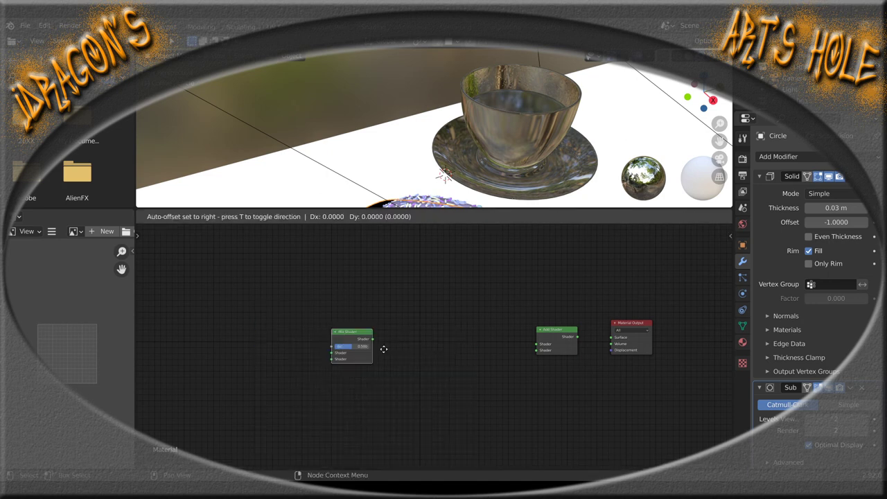
{"action": "left_click", "coordinate": [486, 304]}
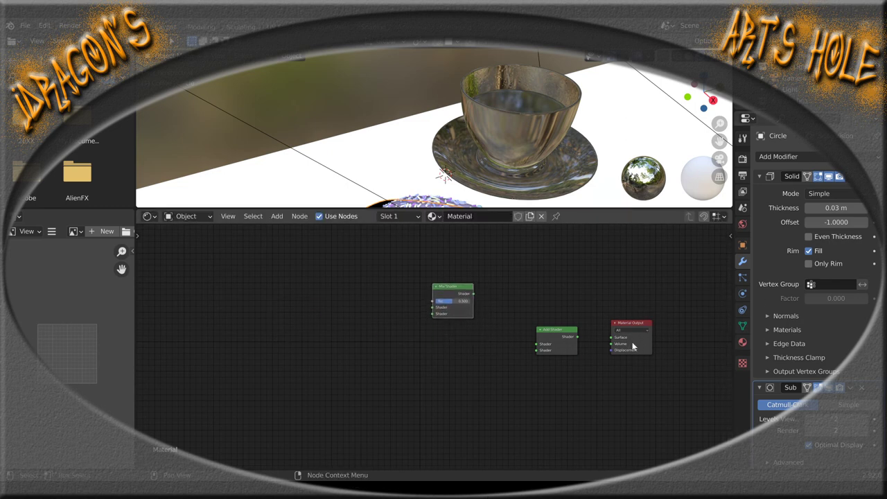
{"action": "key", "text": "KP_Decimal"}
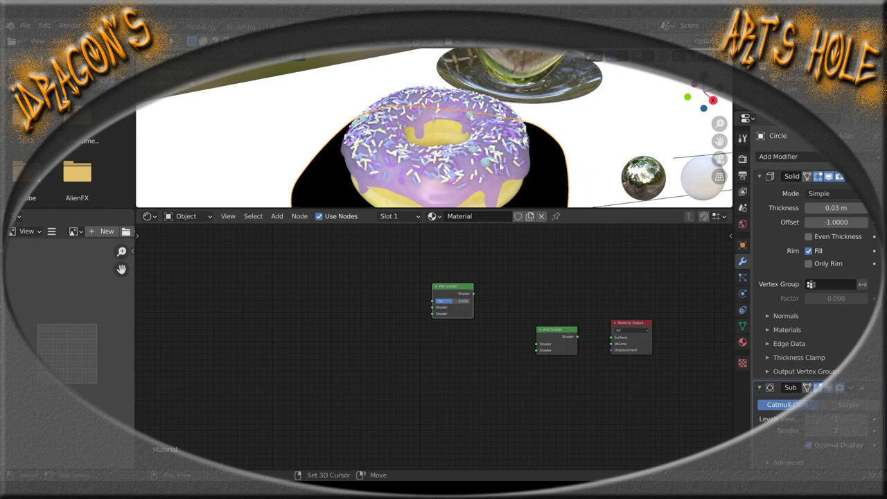
Add a Glossy BSDF node to the plate material via the 'gloss' search
{"action": "left_click_drag", "start_coordinate": [416, 111], "coordinate": [452, 134]}
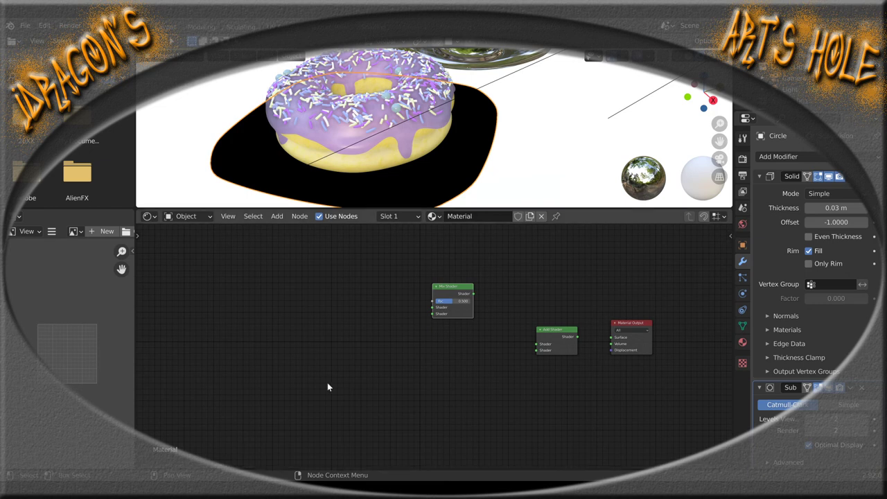
{"action": "key", "text": "shift+a"}
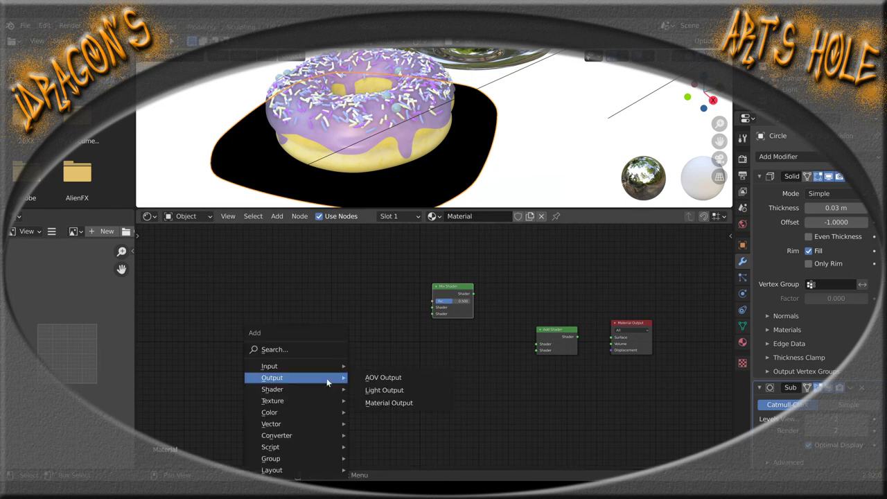
{"action": "left_click", "coordinate": [319, 353]}
{"action": "type", "text": "gloss"}
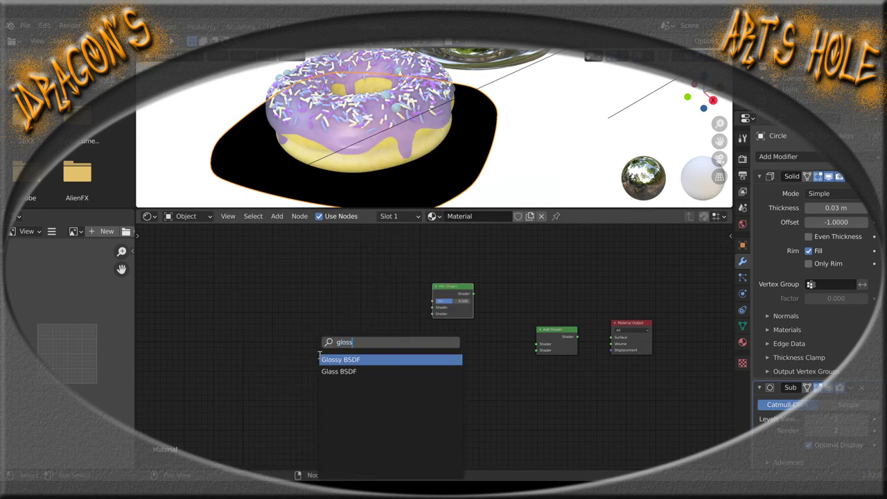
{"action": "key", "text": "Return"}
{"action": "left_click", "coordinate": [444, 354]}
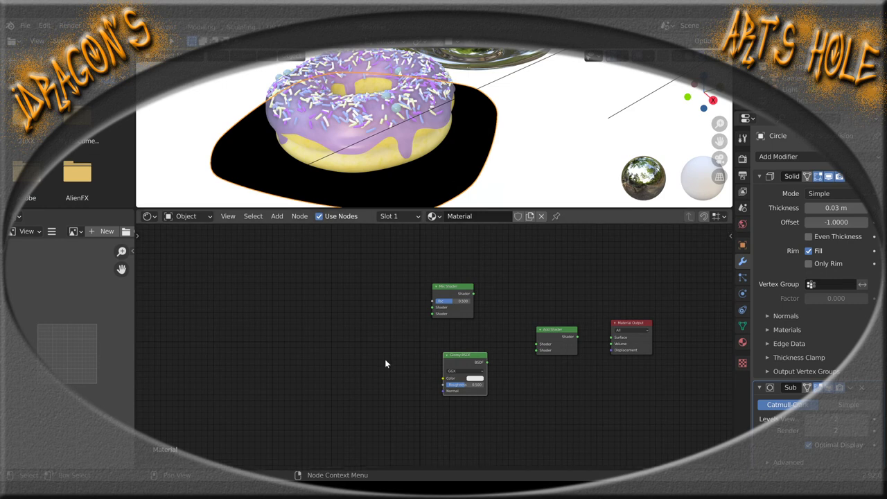
Add a Fresnel input node left of the Glossy BSDF, cancelling an accidental scale
{"action": "key", "text": "shift+a"}
{"action": "mouse_move", "coordinate": [386, 364]}
{"action": "left_click", "coordinate": [433, 188]}
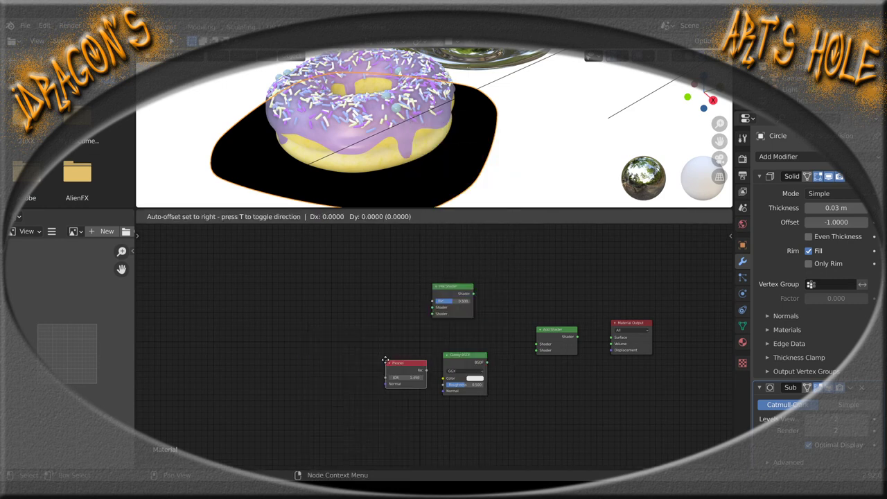
{"action": "key", "text": "s"}
{"action": "key", "text": "Escape"}
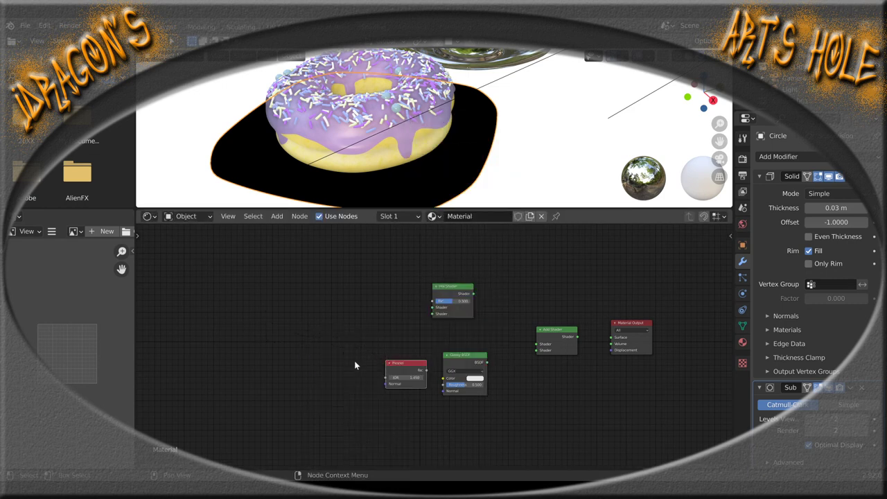
{"action": "key", "text": "shift+a"}
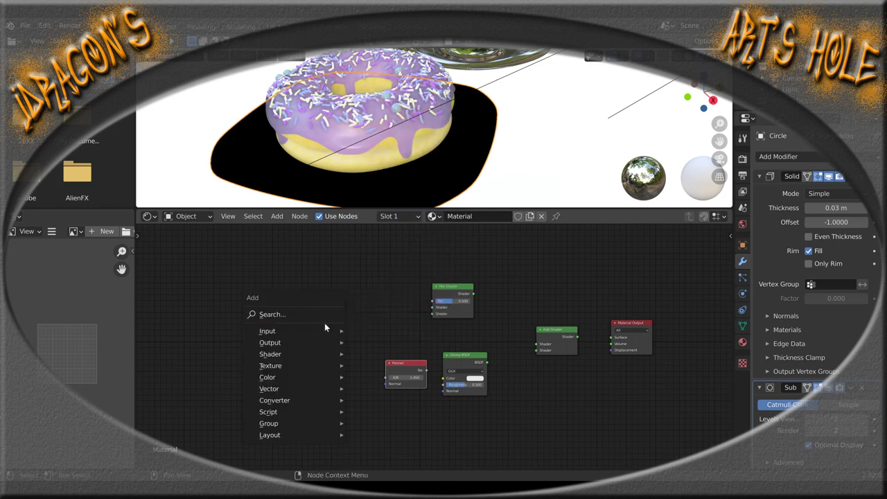
{"action": "left_click", "coordinate": [323, 317]}
Add a Diffuse BSDF node left of the plate's nodes and place a duplicate below it
{"action": "type", "text": "diffu"}
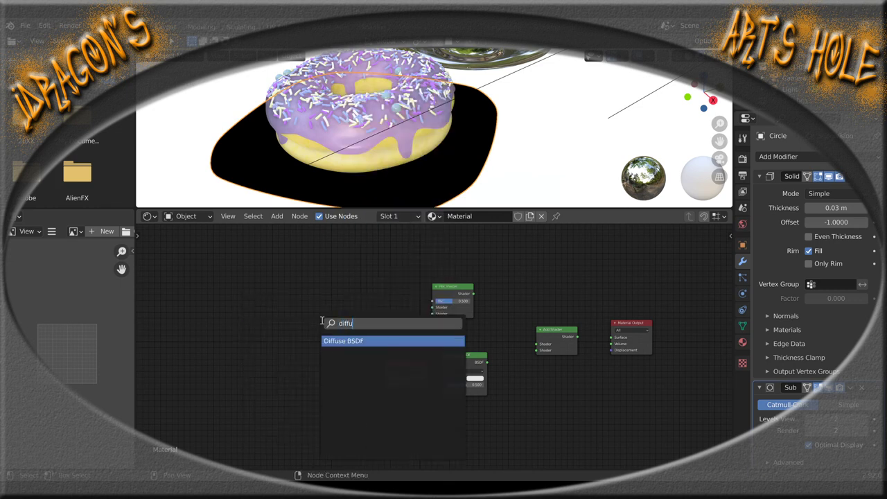
{"action": "key", "text": "Return"}
{"action": "left_click", "coordinate": [312, 351]}
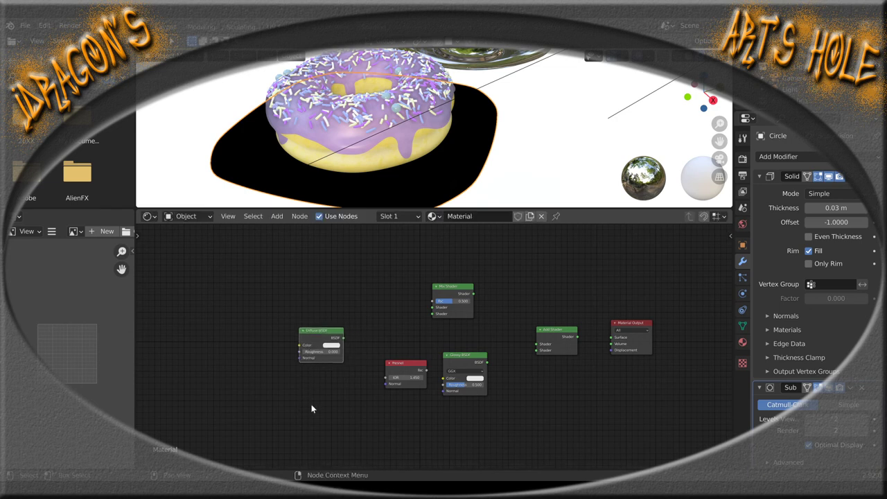
{"action": "key", "text": "shift+d"}
{"action": "left_click", "coordinate": [325, 450]}
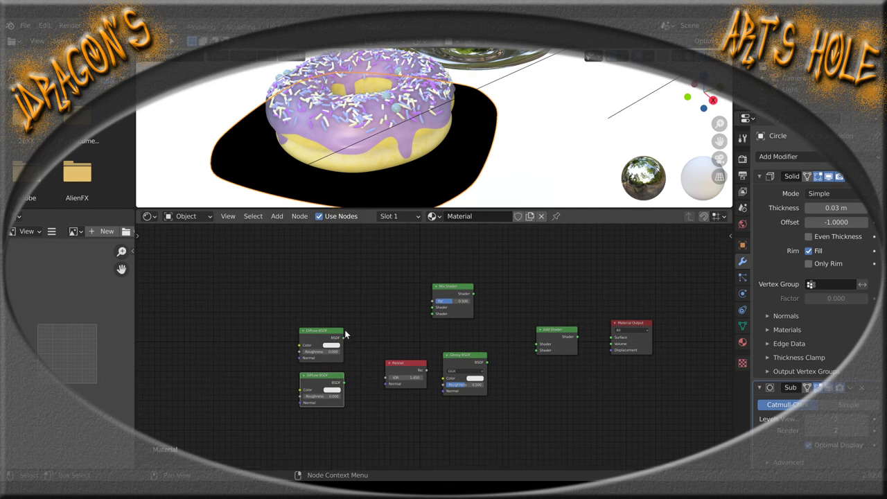
Add a Layer Weight node above the diffuse nodes and set its Blend to 0.1
{"action": "key", "text": "shift+a"}
{"action": "left_click", "coordinate": [327, 306]}
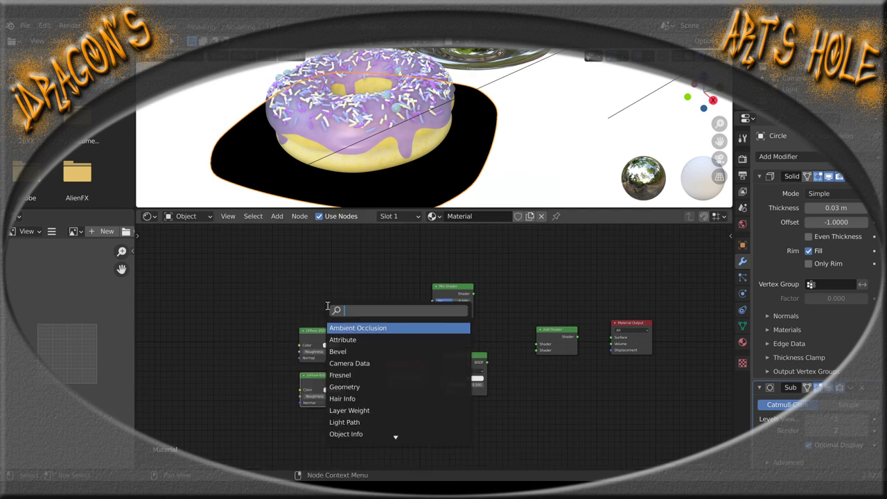
{"action": "type", "text": "layer"}
{"action": "key", "text": "Return"}
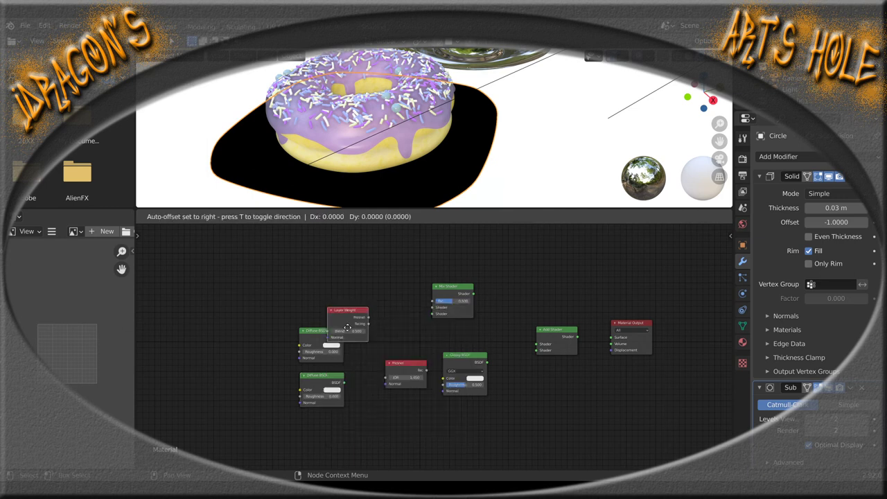
{"action": "left_click", "coordinate": [325, 293]}
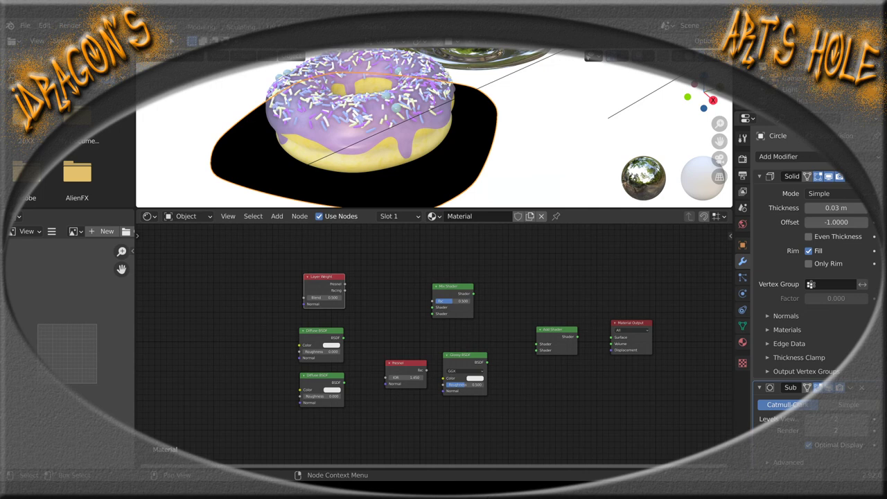
{"action": "left_click", "coordinate": [324, 299]}
{"action": "type", "text": "0.1"}
{"action": "key", "text": "Return"}
Make the lower Diffuse BSDF black, delete the Fresnel node, and move the Glossy BSDF left
{"action": "left_click", "coordinate": [332, 391]}
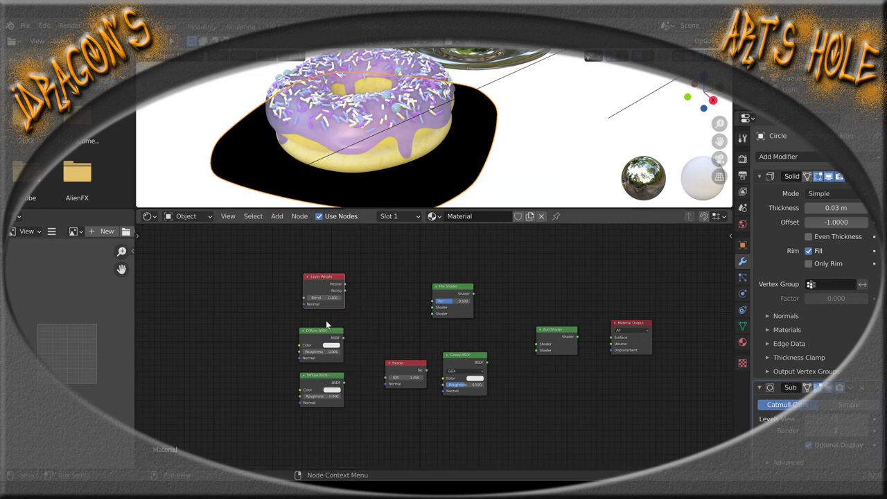
{"action": "left_click", "coordinate": [331, 390]}
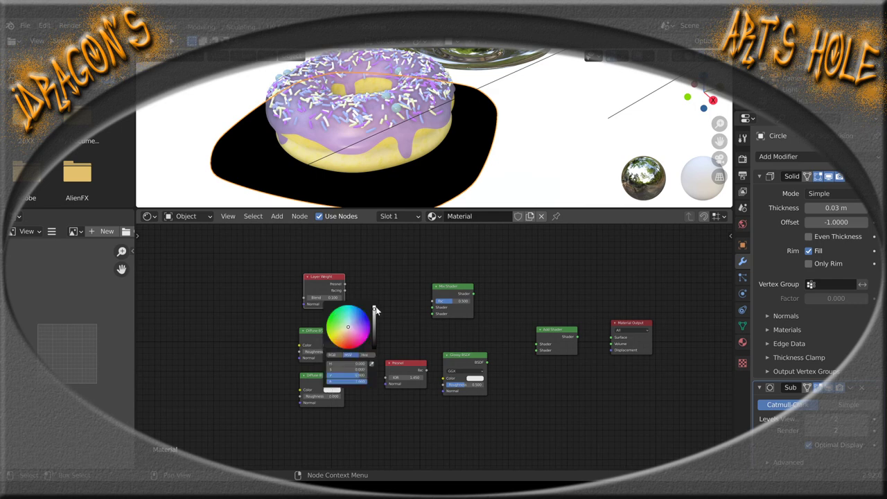
{"action": "left_click_drag", "start_coordinate": [376, 308], "coordinate": [374, 347]}
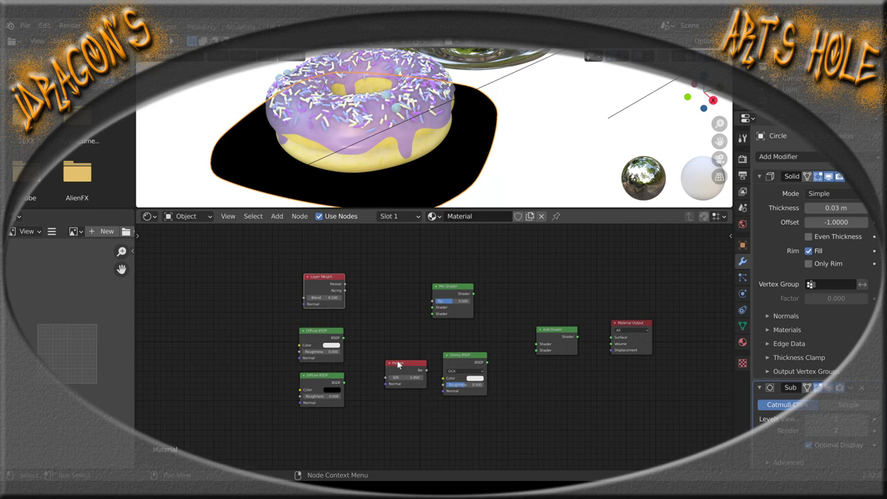
{"action": "left_click_drag", "start_coordinate": [399, 364], "coordinate": [391, 360]}
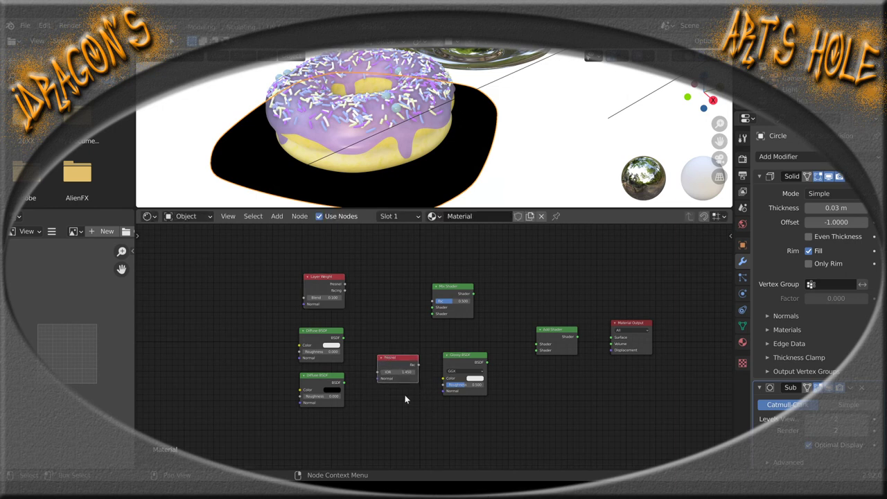
{"action": "key", "text": "x"}
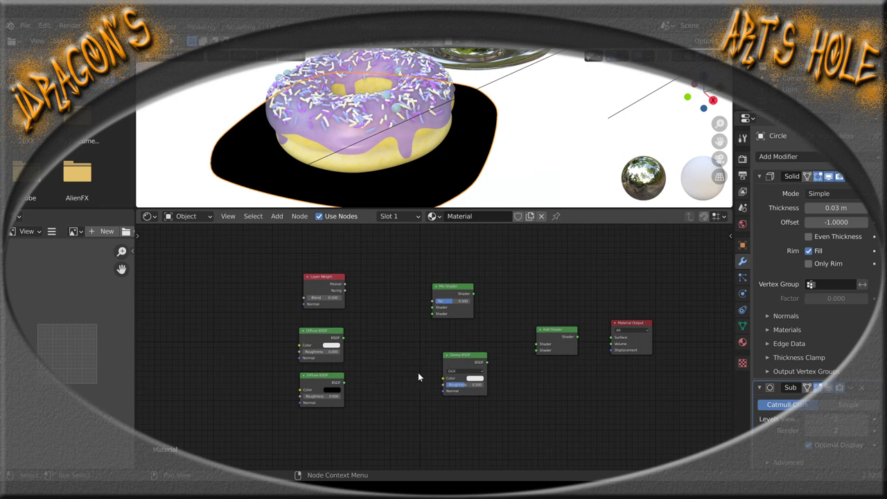
{"action": "left_click_drag", "start_coordinate": [453, 358], "coordinate": [438, 361]}
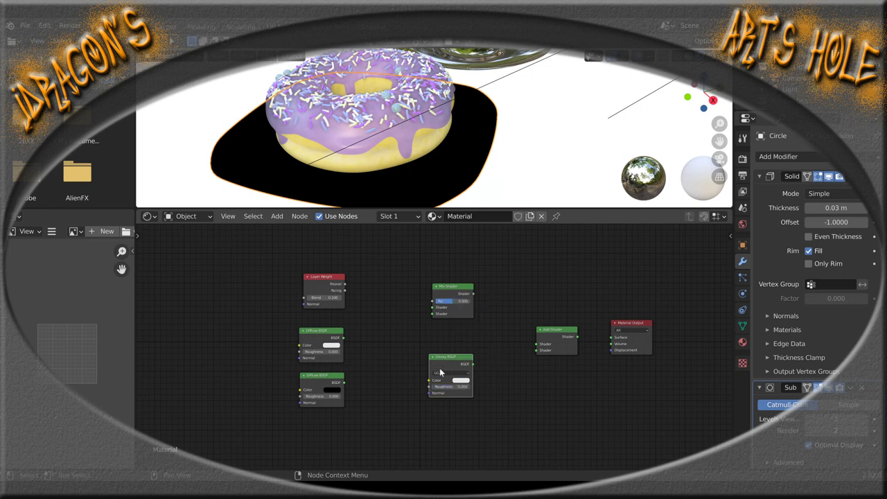
Set the Glossy BSDF distribution to Beckmann and darken its colour to nearly black
{"action": "left_click", "coordinate": [461, 374]}
{"action": "left_click", "coordinate": [455, 386]}
{"action": "left_click", "coordinate": [462, 380]}
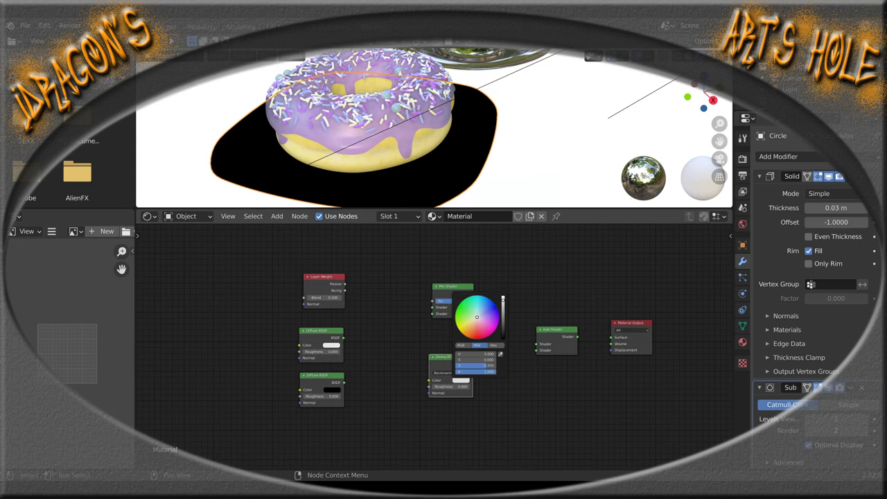
{"action": "left_click_drag", "start_coordinate": [503, 299], "coordinate": [502, 326]}
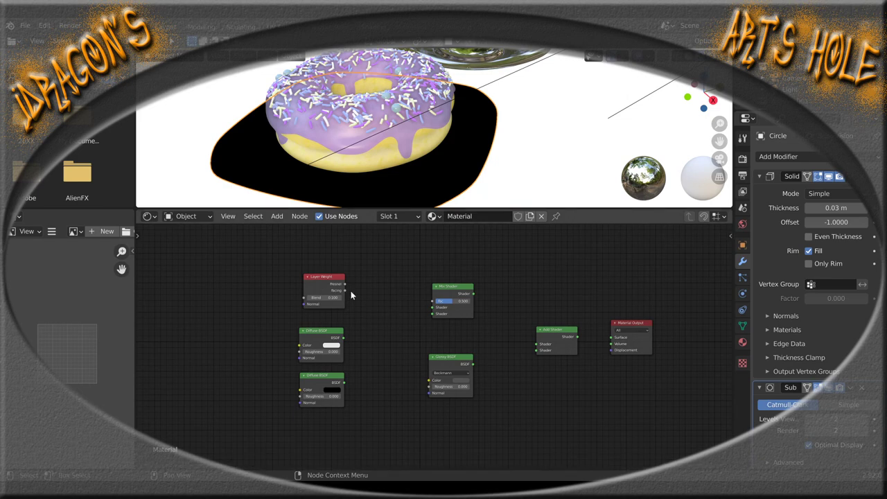
Link Facing to Mix Fac, both Diffuse BSDFs into Mix, and Mix and Glossy into Add Shader
{"action": "left_click_drag", "start_coordinate": [345, 291], "coordinate": [433, 301]}
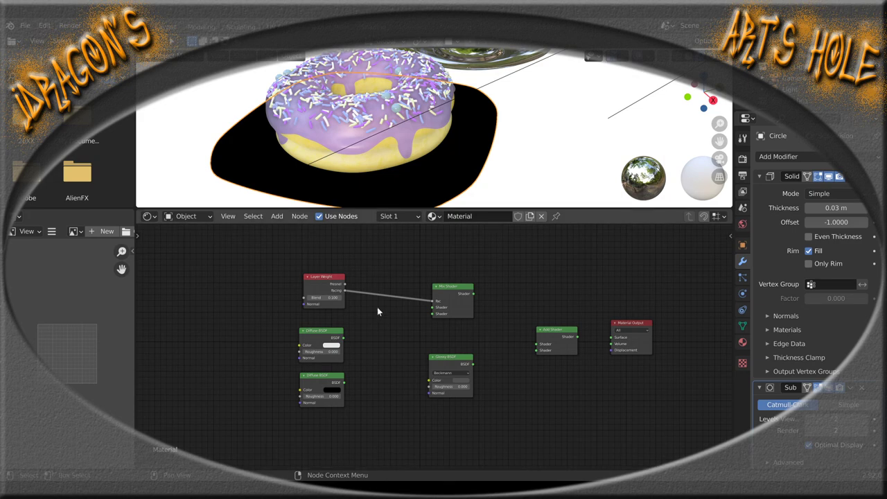
{"action": "left_click_drag", "start_coordinate": [344, 340], "coordinate": [432, 307]}
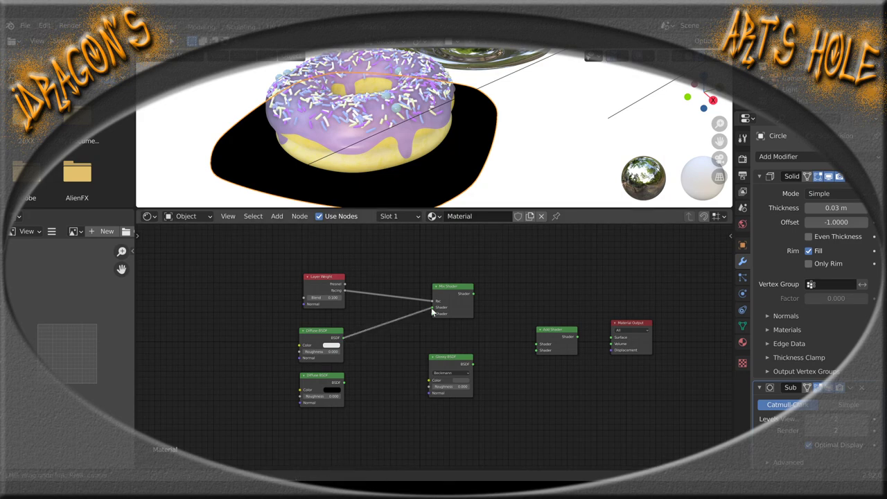
{"action": "left_click_drag", "start_coordinate": [345, 382], "coordinate": [432, 313]}
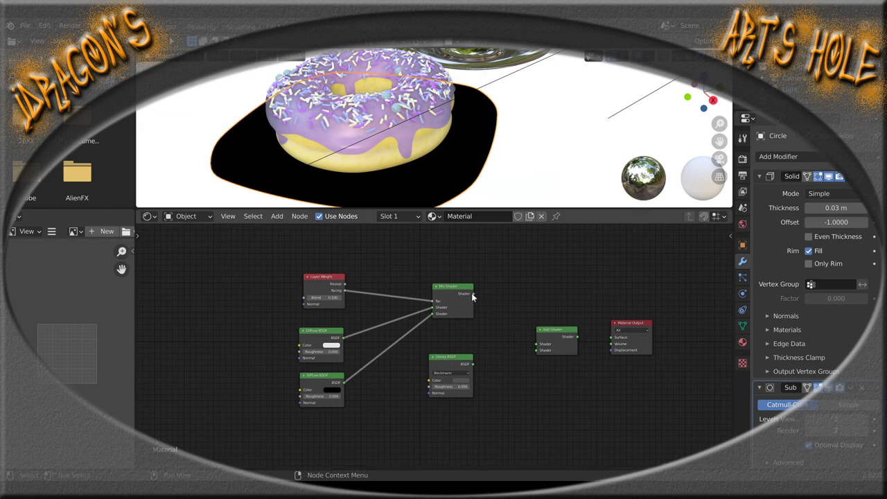
{"action": "left_click_drag", "start_coordinate": [472, 294], "coordinate": [538, 344]}
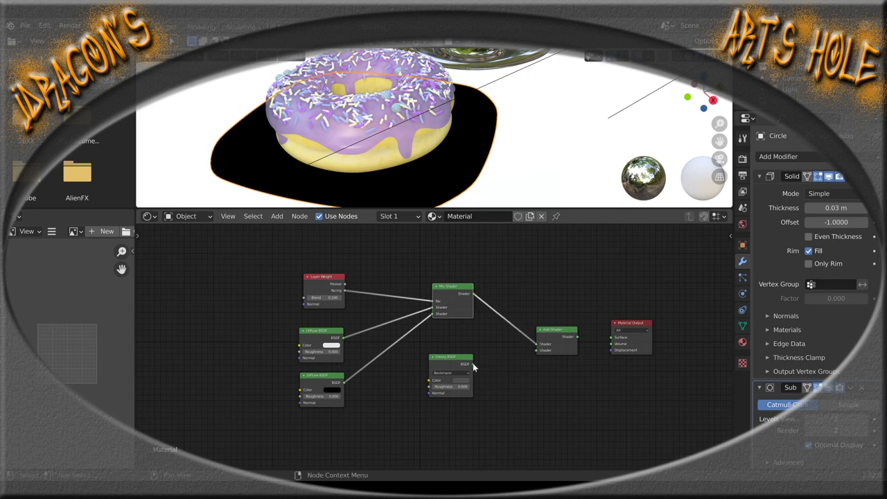
{"action": "left_click_drag", "start_coordinate": [473, 368], "coordinate": [612, 339]}
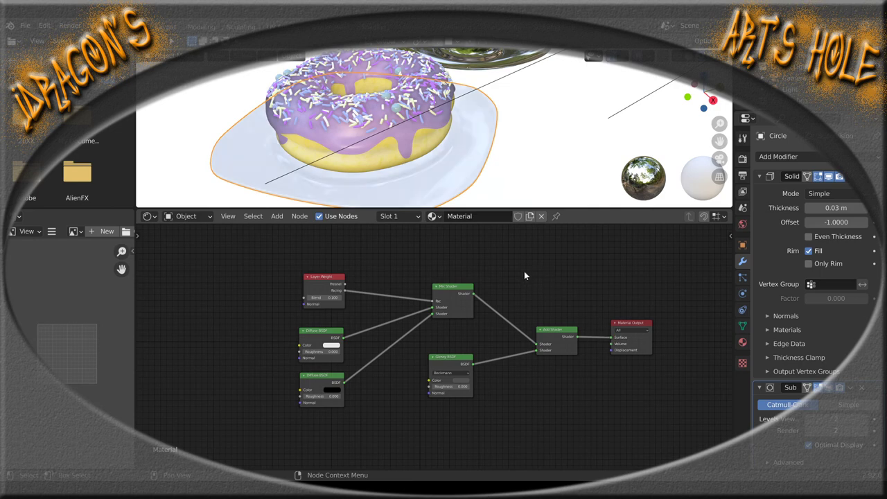
{"action": "left_click_drag", "start_coordinate": [510, 165], "coordinate": [472, 177]}
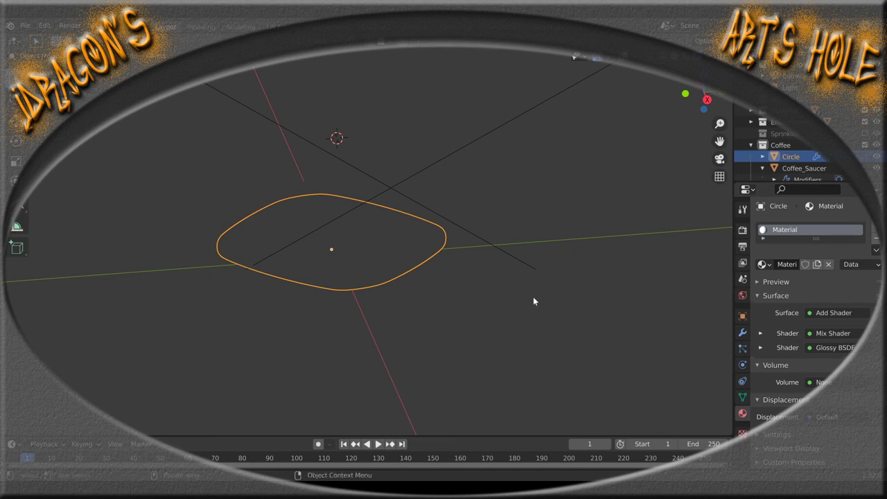
{"action": "key", "text": "z"}
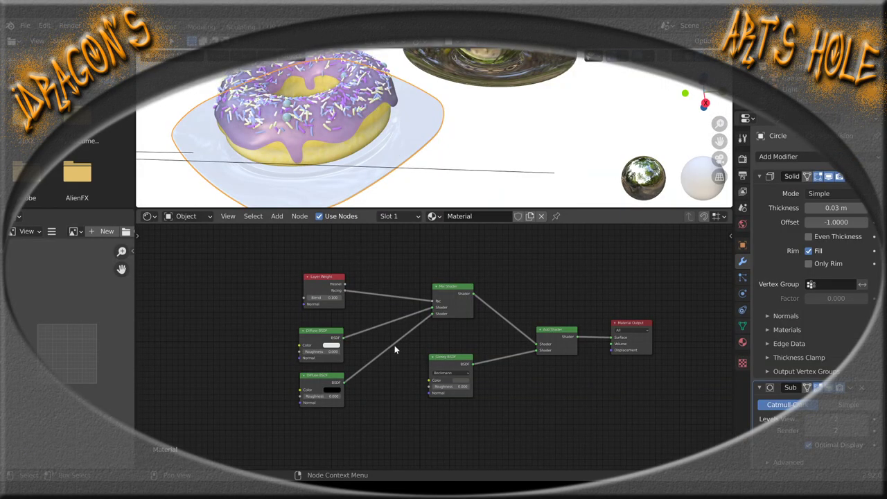
{"action": "scroll", "coordinate": [405, 398], "scroll_direction": "up", "scroll_amount": 2}
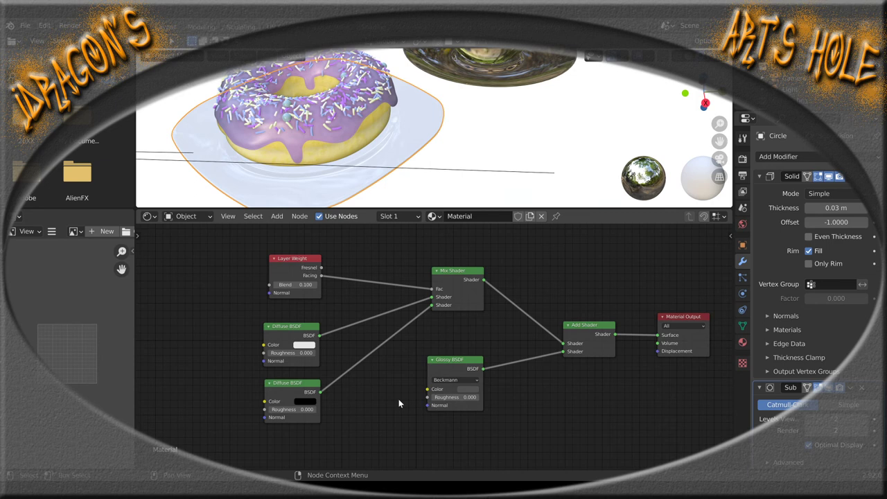
Make the top Diffuse BSDF pale cream and the lower Diffuse BSDF a near-black dark brown
{"action": "left_click", "coordinate": [303, 345]}
{"action": "left_click", "coordinate": [311, 258]}
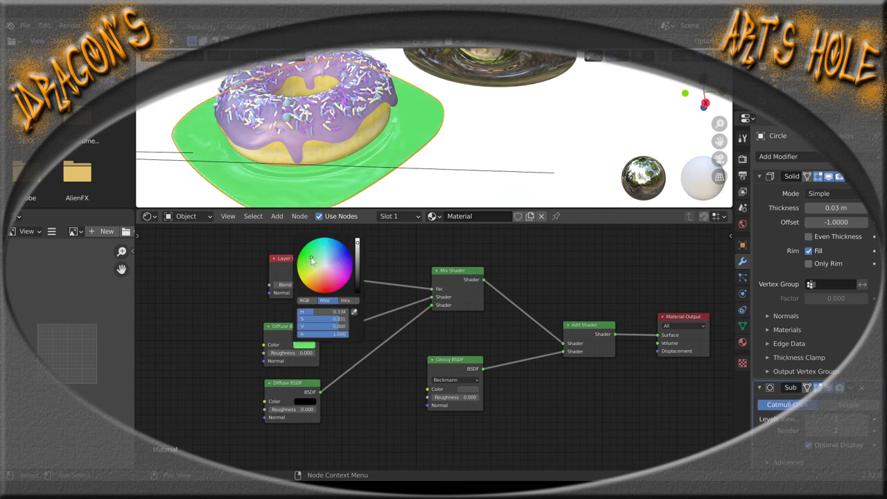
{"action": "left_click_drag", "start_coordinate": [320, 276], "coordinate": [321, 269]}
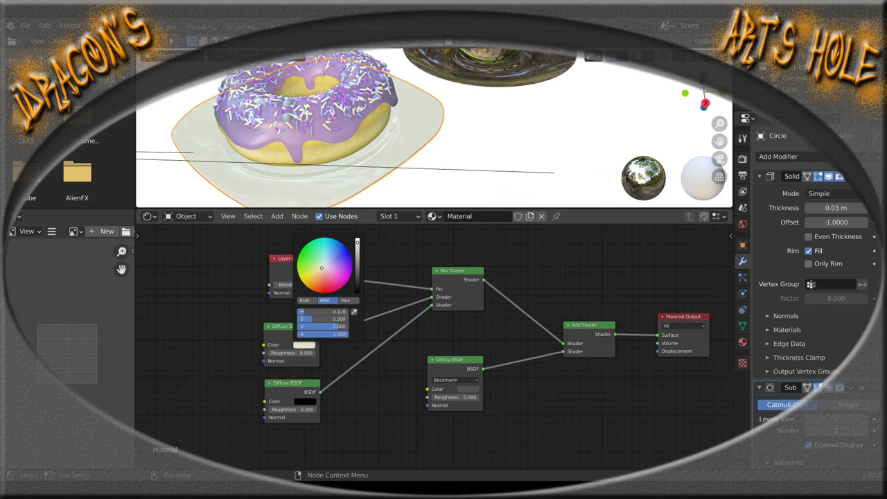
{"action": "left_click", "coordinate": [312, 402]}
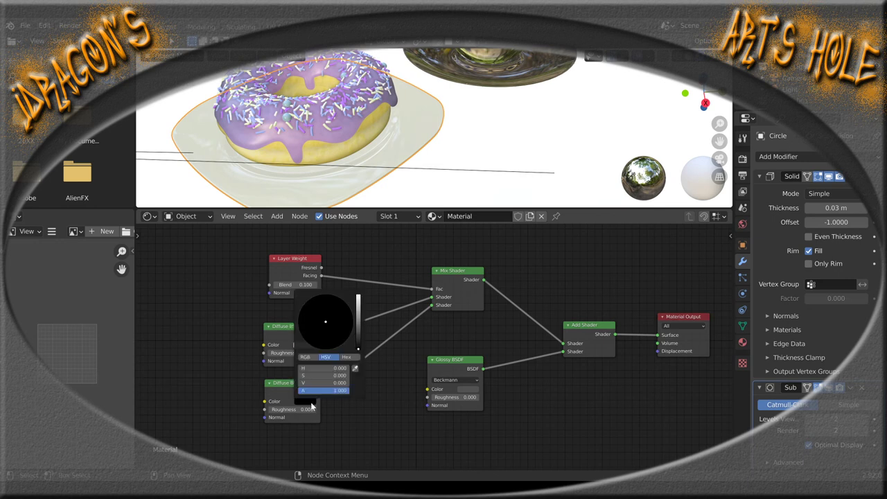
{"action": "left_click", "coordinate": [358, 320]}
{"action": "left_click", "coordinate": [313, 316]}
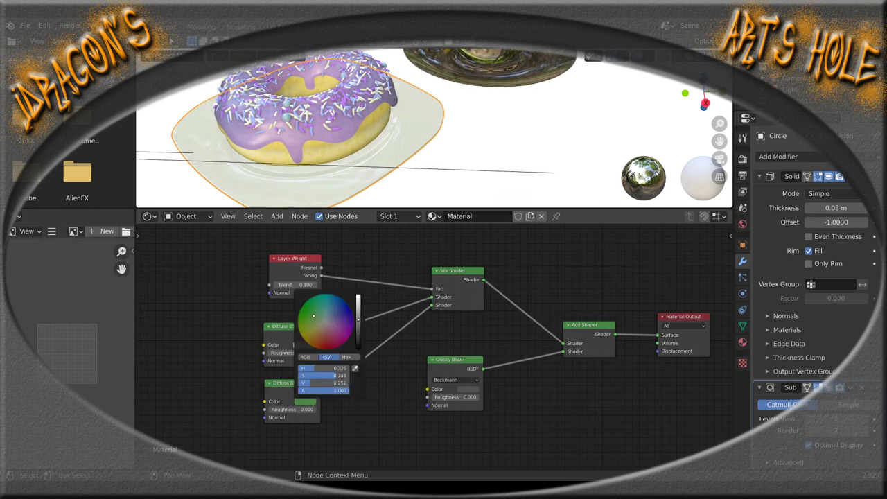
{"action": "mouse_move", "coordinate": [314, 316]}
{"action": "left_mouse_down"}
{"action": "mouse_move", "coordinate": [314, 334]}
{"action": "mouse_move", "coordinate": [303, 340]}
{"action": "left_mouse_up"}
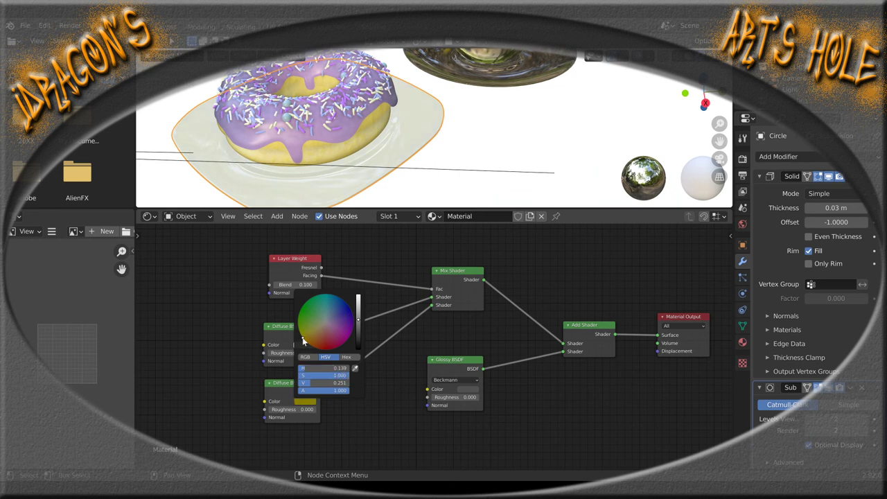
{"action": "left_click_drag", "start_coordinate": [358, 321], "coordinate": [359, 339]}
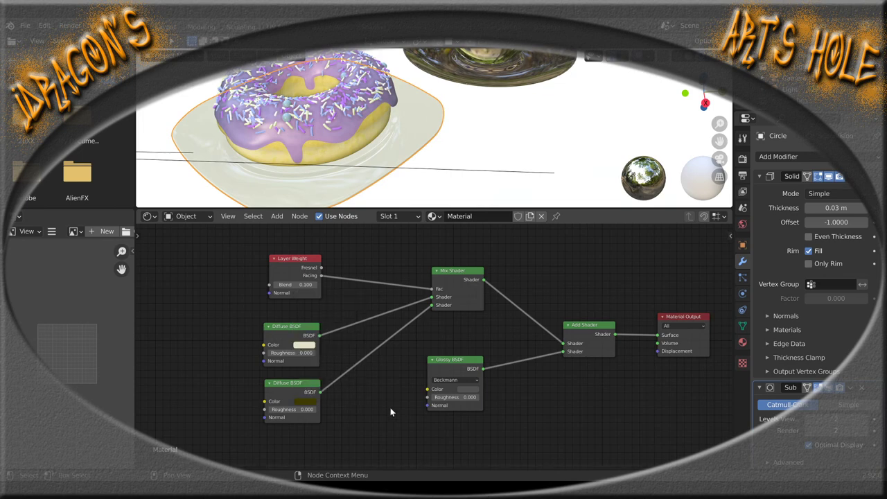
Dim the Glossy BSDF colour to a very dark grey, value about 0.043
{"action": "left_click_drag", "start_coordinate": [434, 150], "coordinate": [385, 154]}
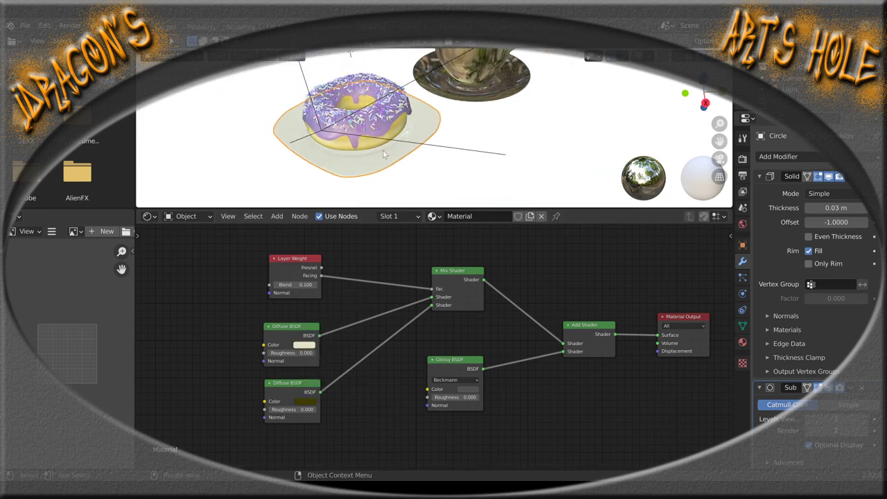
{"action": "left_click_drag", "start_coordinate": [476, 147], "coordinate": [430, 167]}
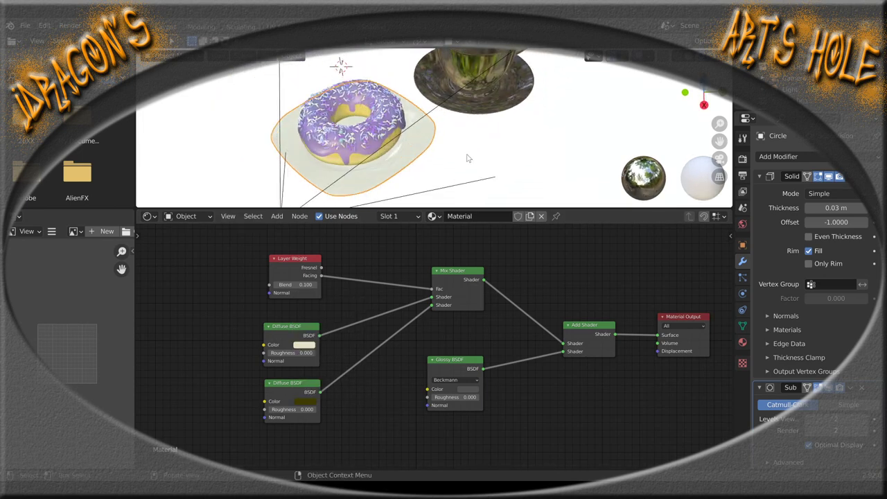
{"action": "scroll", "coordinate": [426, 163], "scroll_direction": "up", "scroll_amount": 3}
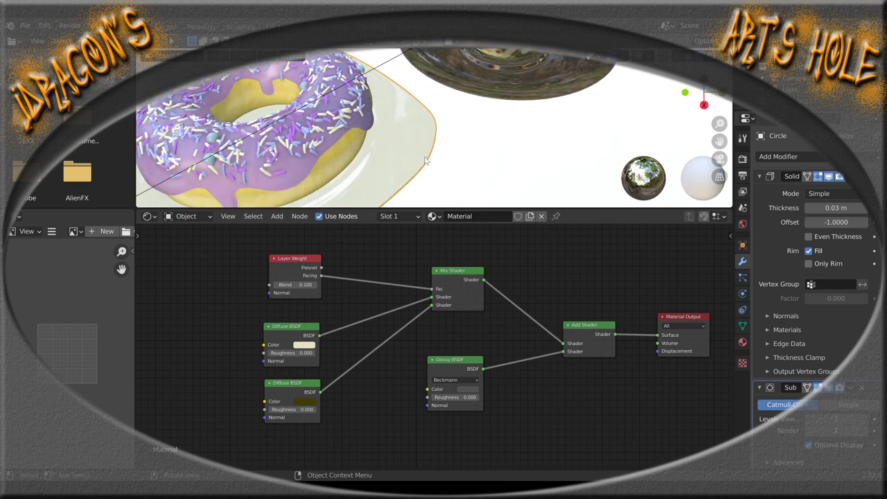
{"action": "left_click", "coordinate": [468, 390]}
{"action": "mouse_move", "coordinate": [522, 323]}
{"action": "left_mouse_down"}
{"action": "mouse_move", "coordinate": [522, 289]}
{"action": "mouse_move", "coordinate": [521, 330]}
{"action": "mouse_move", "coordinate": [521, 320]}
{"action": "left_mouse_up"}
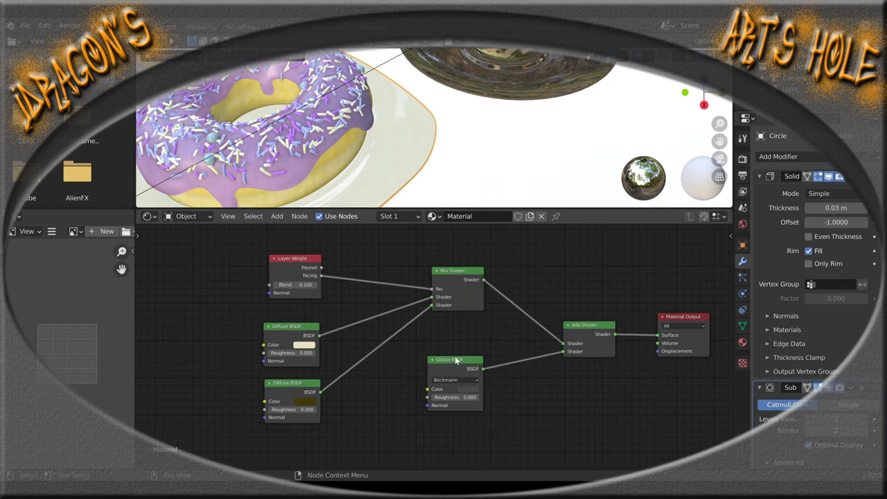
{"action": "left_click", "coordinate": [471, 390]}
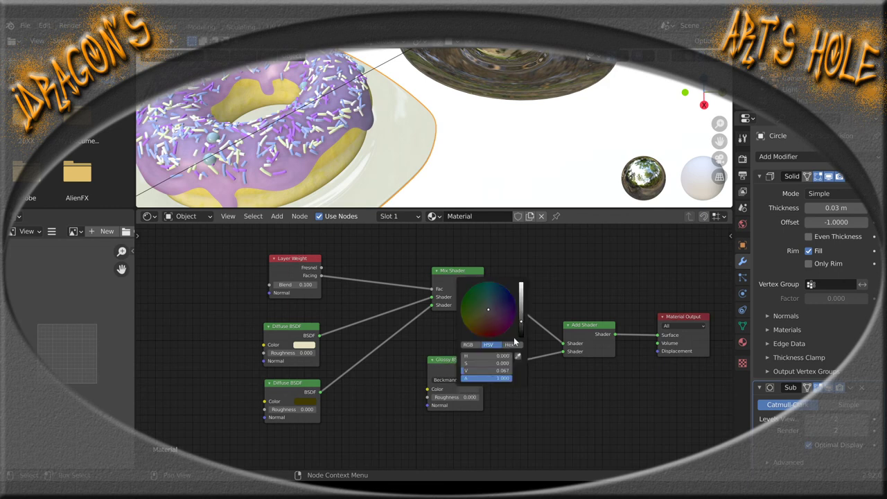
{"action": "left_click_drag", "start_coordinate": [523, 323], "coordinate": [522, 327]}
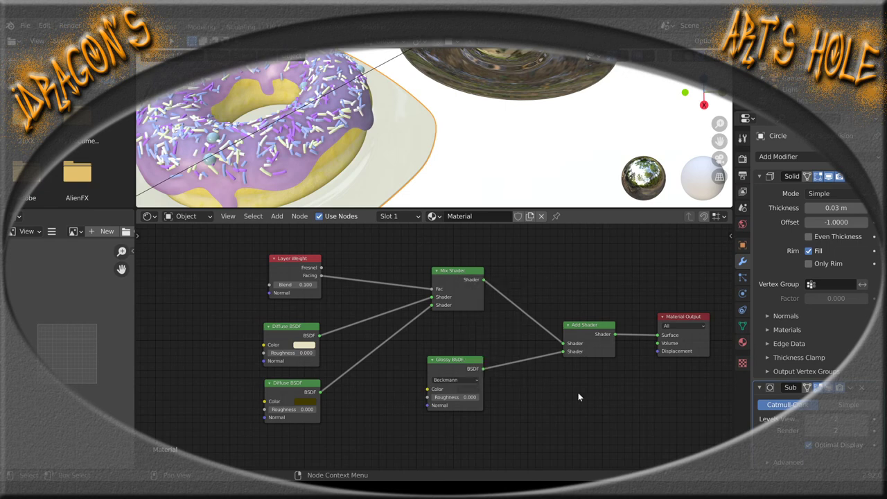
{"action": "scroll", "coordinate": [409, 143], "scroll_direction": "down", "scroll_amount": 5}
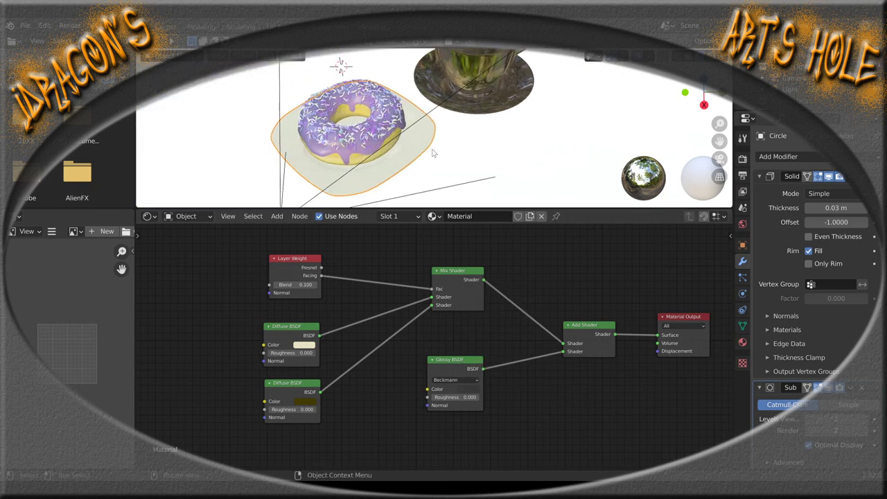
View the Layout in rendered shading, save as Doughnut Tutorial Level 4.blend, and start the F12 render
{"action": "left_click", "coordinate": [169, 28]}
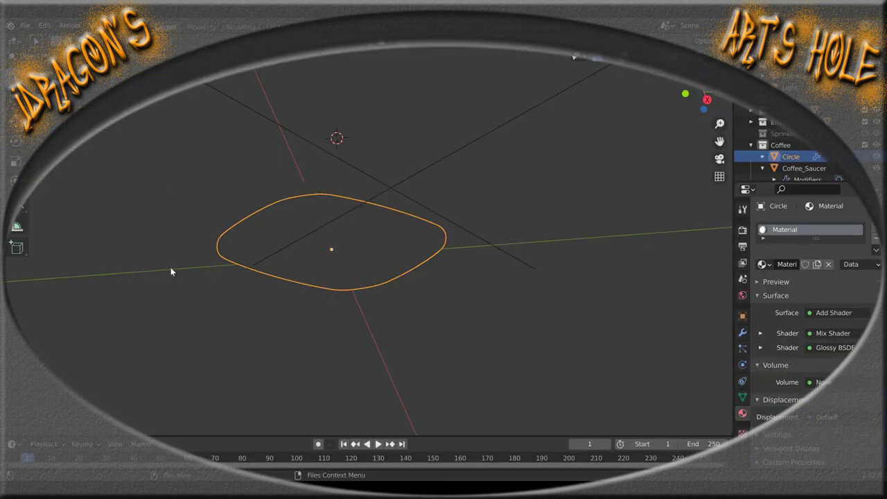
{"action": "key", "text": "shift+z"}
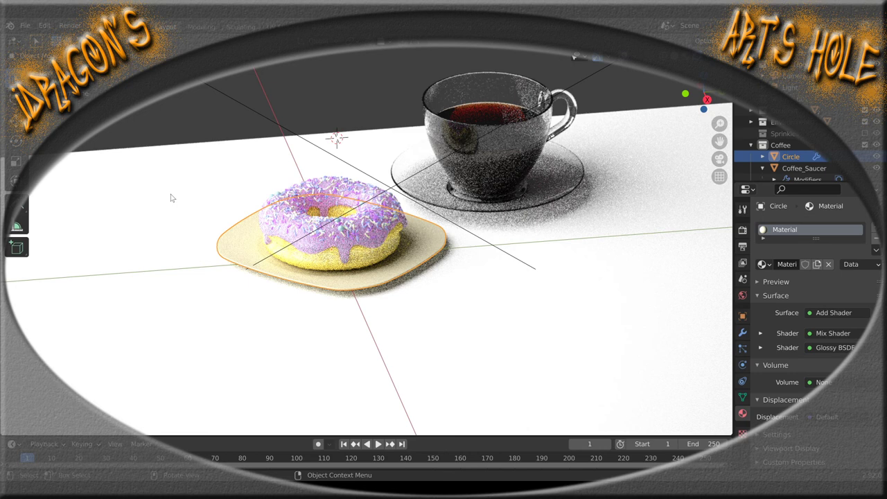
{"action": "left_click", "coordinate": [27, 26]}
{"action": "left_click", "coordinate": [49, 125]}
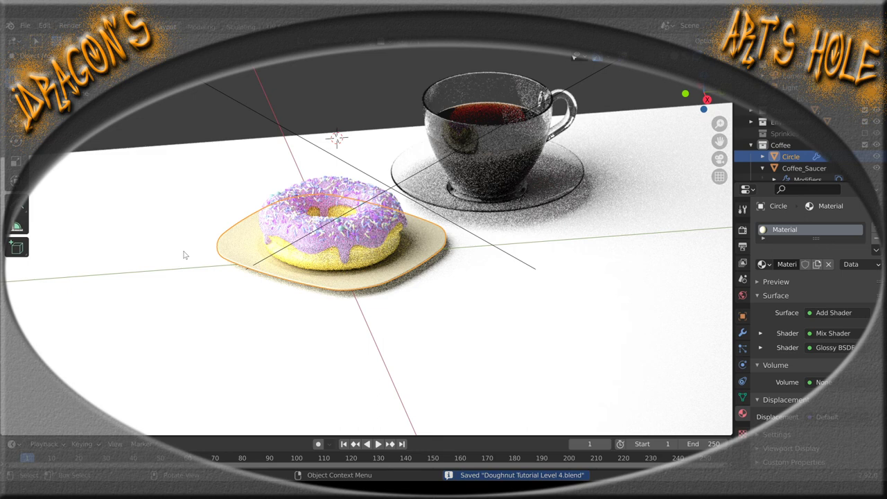
{"action": "key", "text": "F12"}
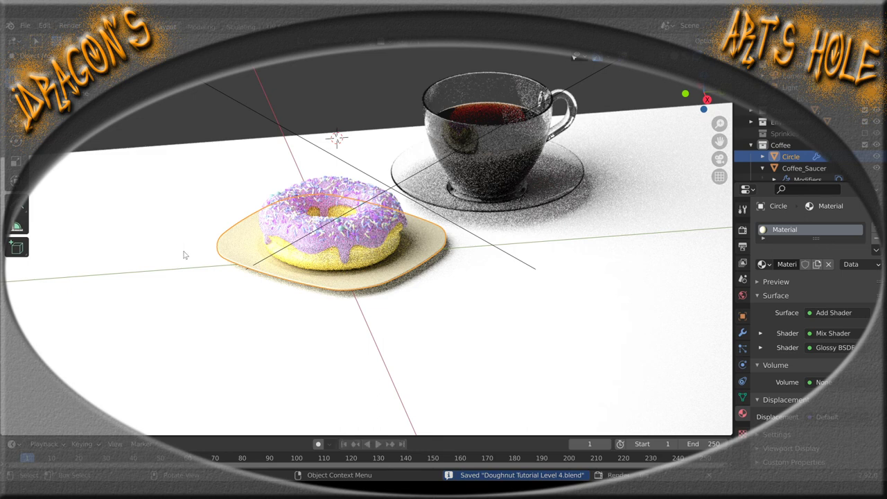
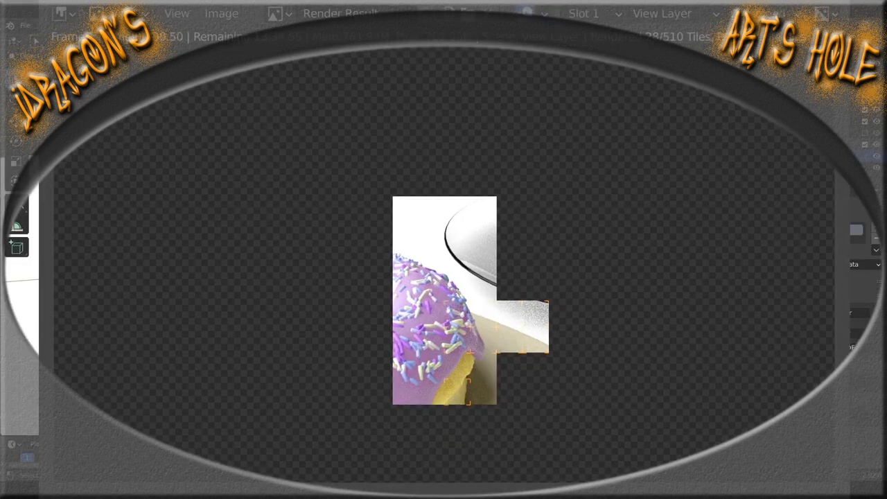
Shrink the running render window and tuck it into the bottom-left corner so the scene shows
{"action": "key", "text": "super+Down"}
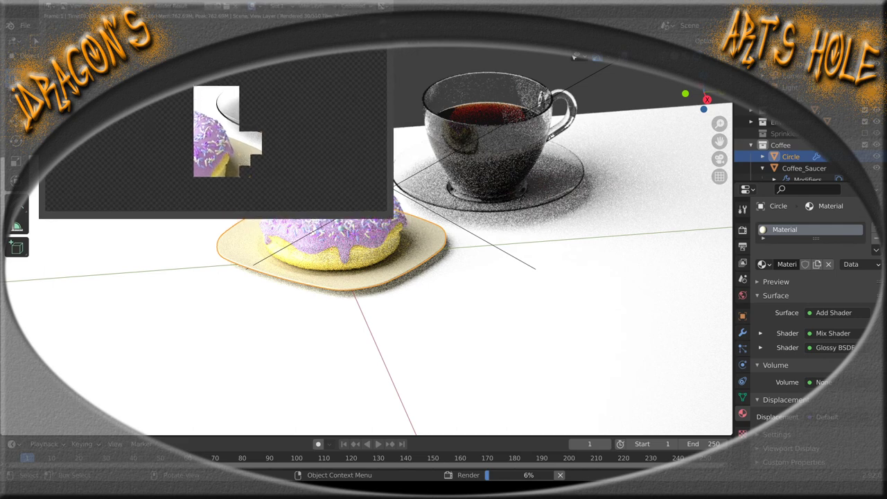
{"action": "key", "text": "super+Down"}
{"action": "key", "text": "super+Down"}
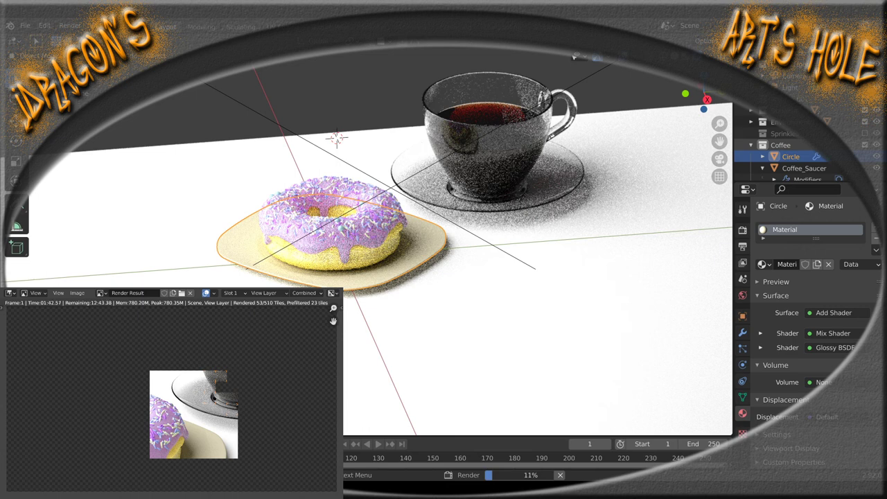
Enlarge the Render Result window and let all 510 tiles finish rendering
{"action": "left_click_drag", "start_coordinate": [343, 288], "coordinate": [375, 269]}
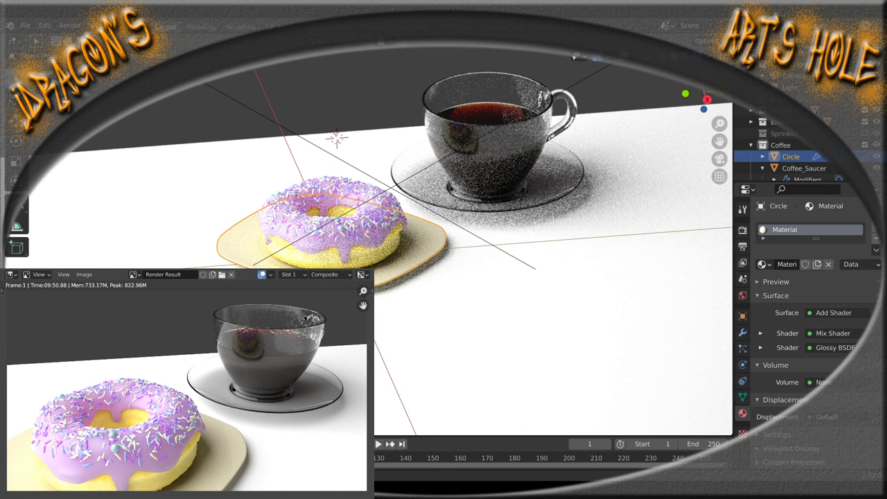
Save the finished render to a new image file, then close the render result
{"action": "left_click", "coordinate": [84, 275]}
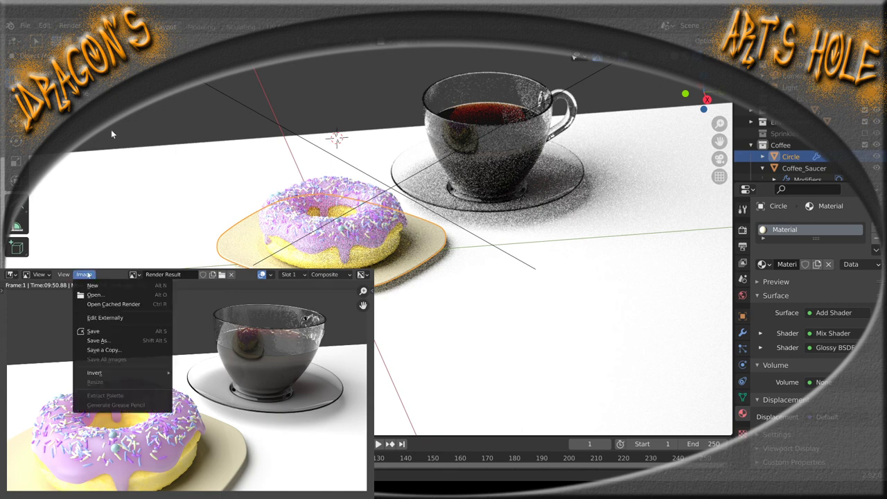
{"action": "left_click", "coordinate": [115, 342]}
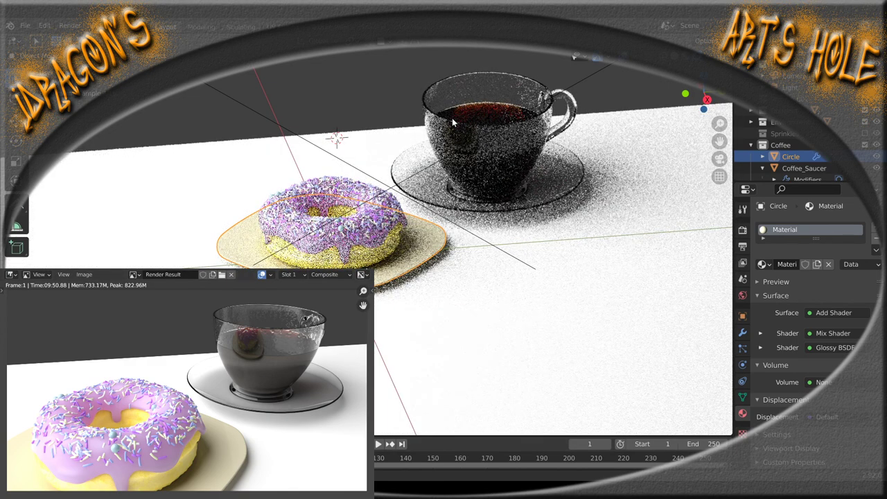
{"action": "key", "text": "F11"}
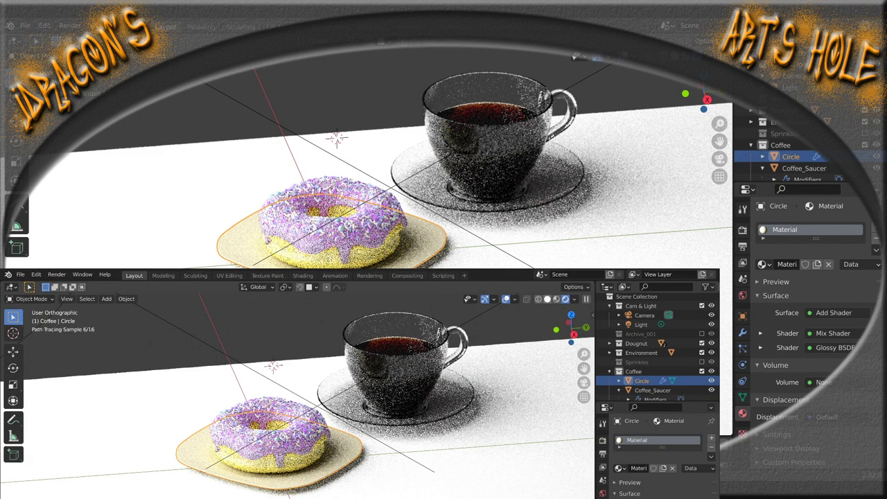
Switch the viewport to Solid shading and bring up the File menu
{"action": "left_click", "coordinate": [548, 298]}
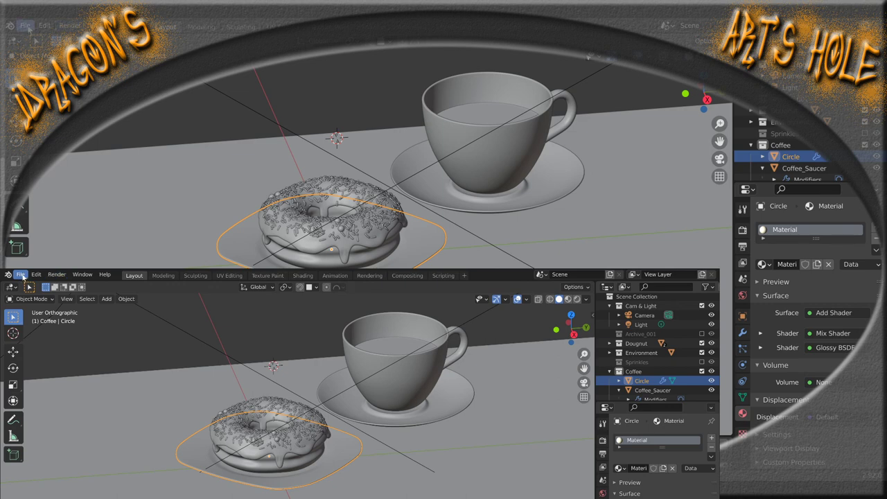
{"action": "left_click", "coordinate": [21, 275]}
{"action": "left_click", "coordinate": [43, 337]}
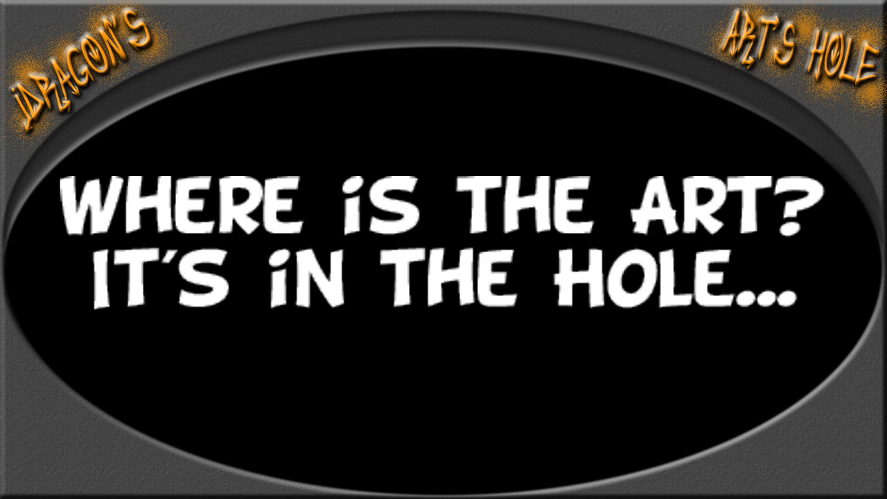
{"action": "left_click", "coordinate": [164, 127]}
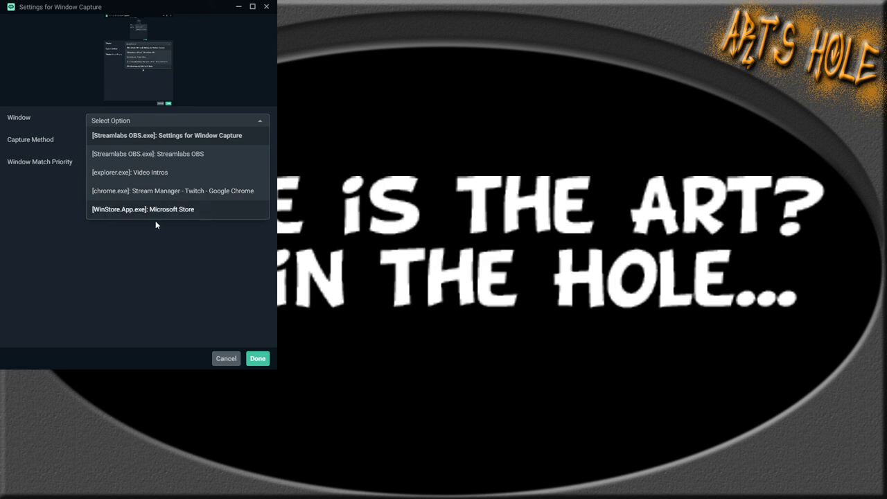
{"action": "left_click", "coordinate": [147, 332]}
{"action": "left_click", "coordinate": [224, 362]}
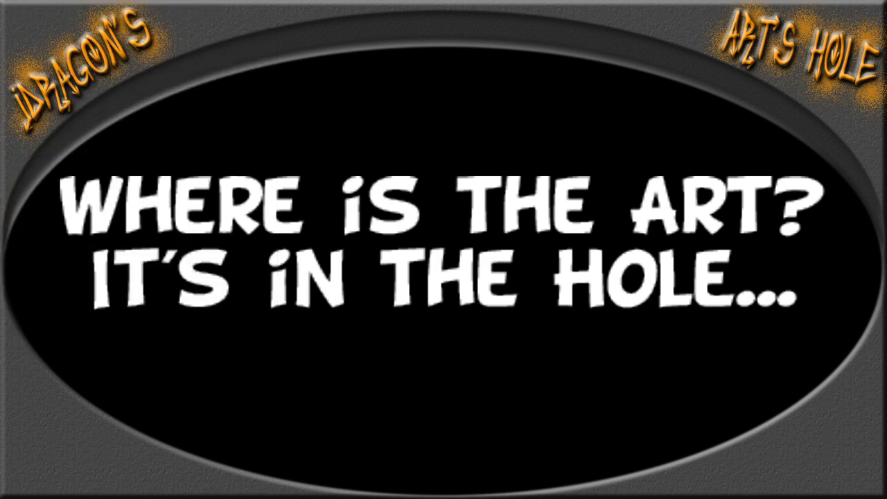